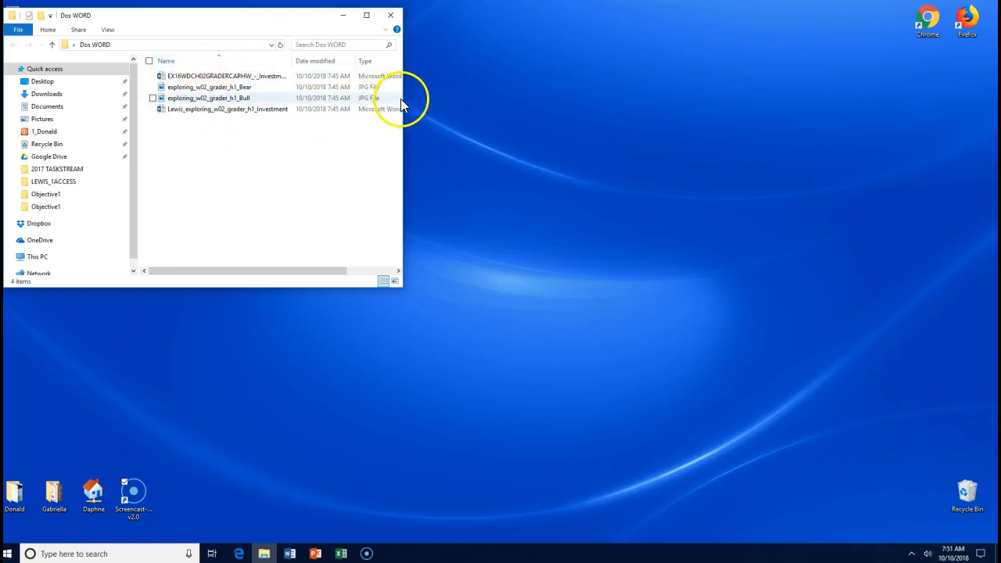
- Widen the Dos WORD folder window and its Type column to show full file types and sizes
drag(402, 98, 631, 94)
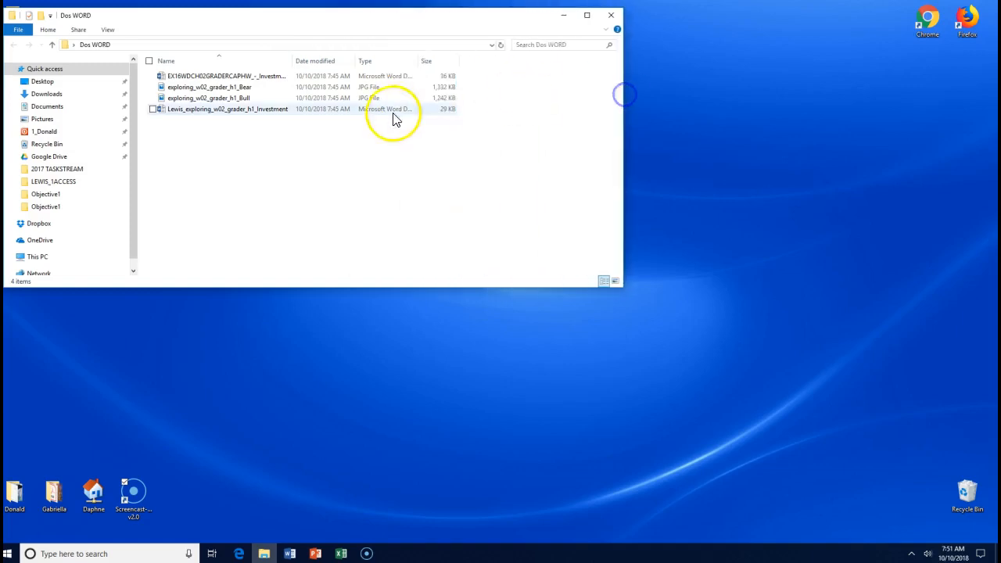
drag(422, 60, 485, 60)
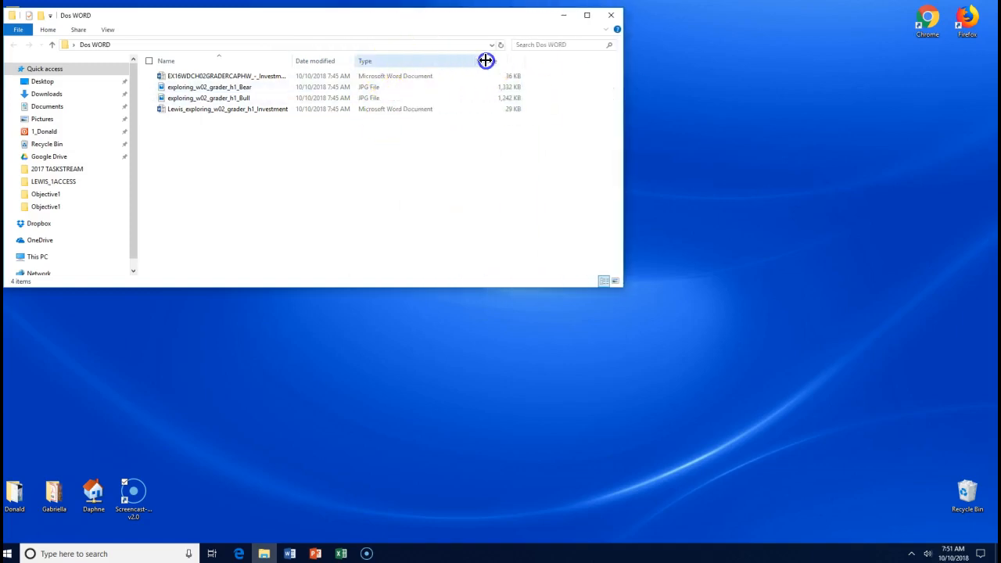
drag(361, 60, 435, 61)
- Widen the Name column and select the Instructions, Bear, Bull and Investment files in turn
click(443, 78)
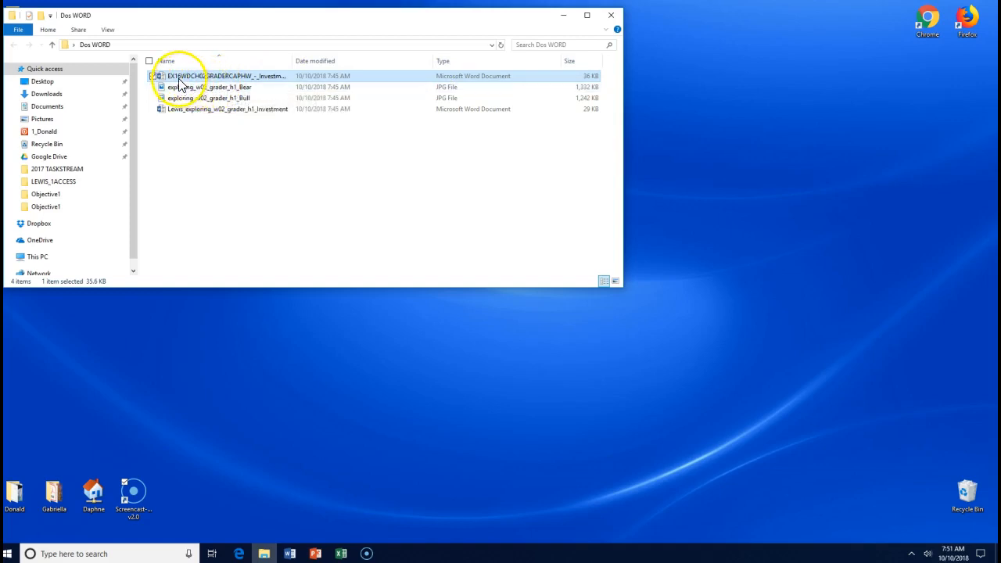
drag(293, 60, 386, 60)
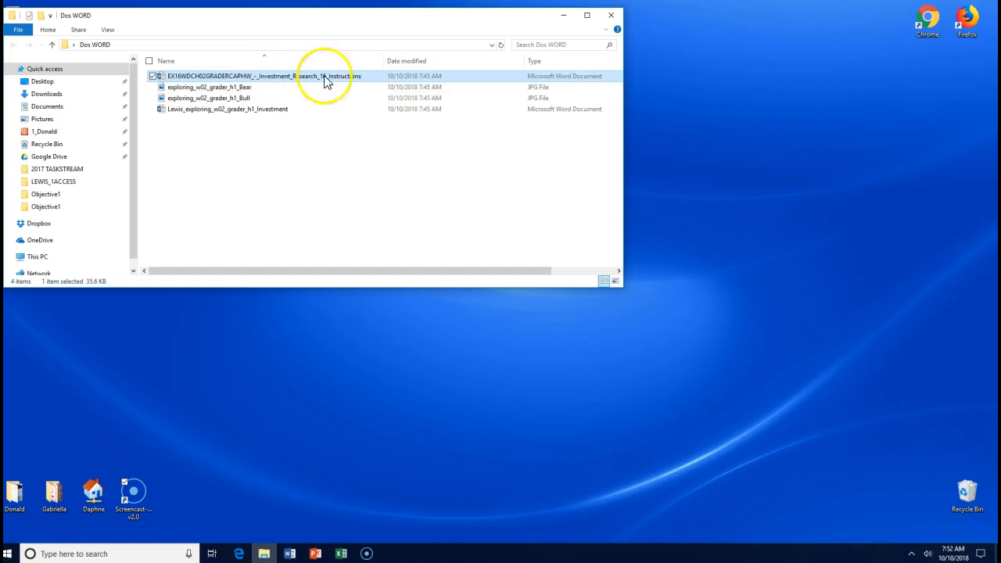
click(238, 89)
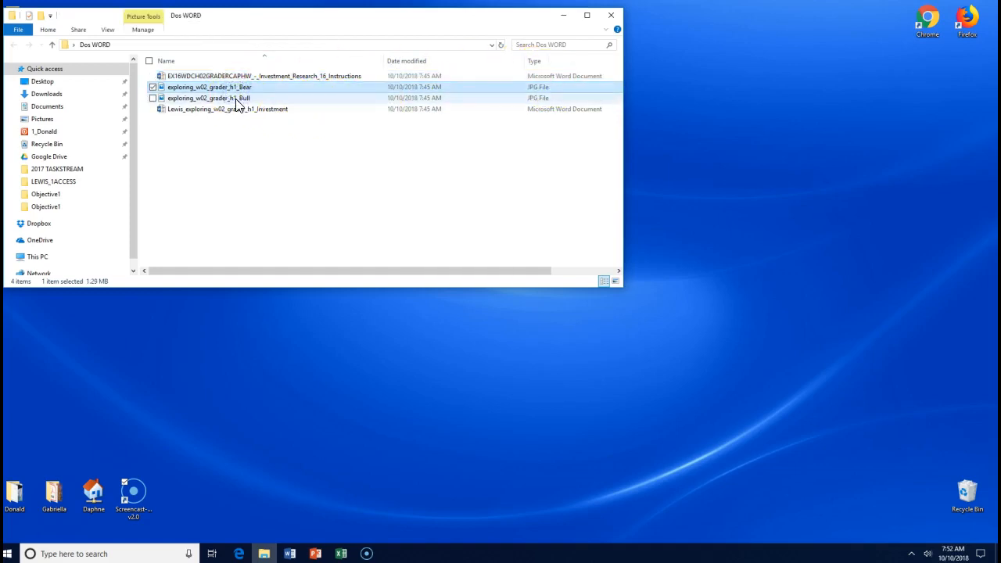
click(235, 99)
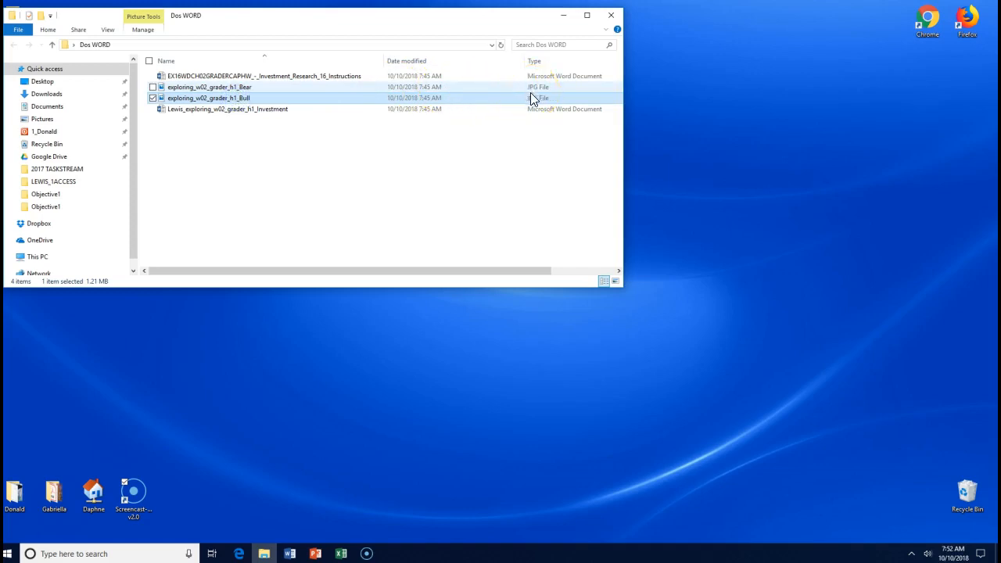
click(272, 112)
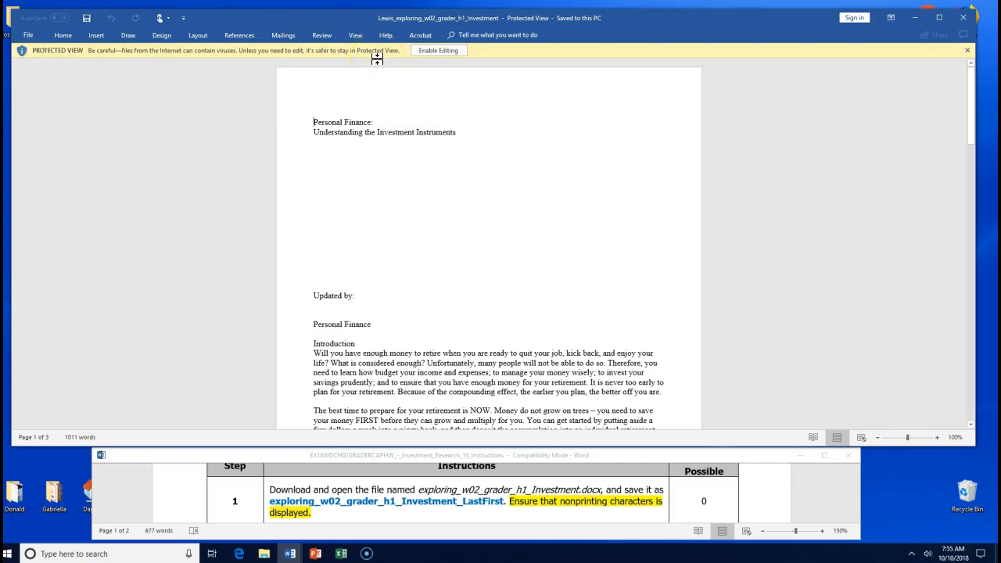
- Enable editing on the Investment document shown in Protected View
click(434, 50)
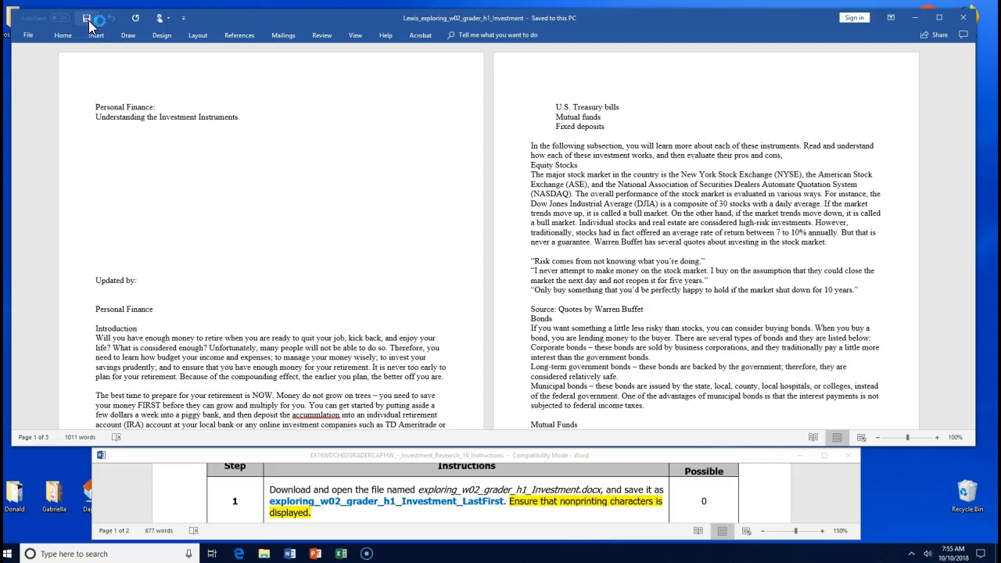
- Pin the Home ribbon so its full command set stays expanded
click(84, 33)
click(71, 41)
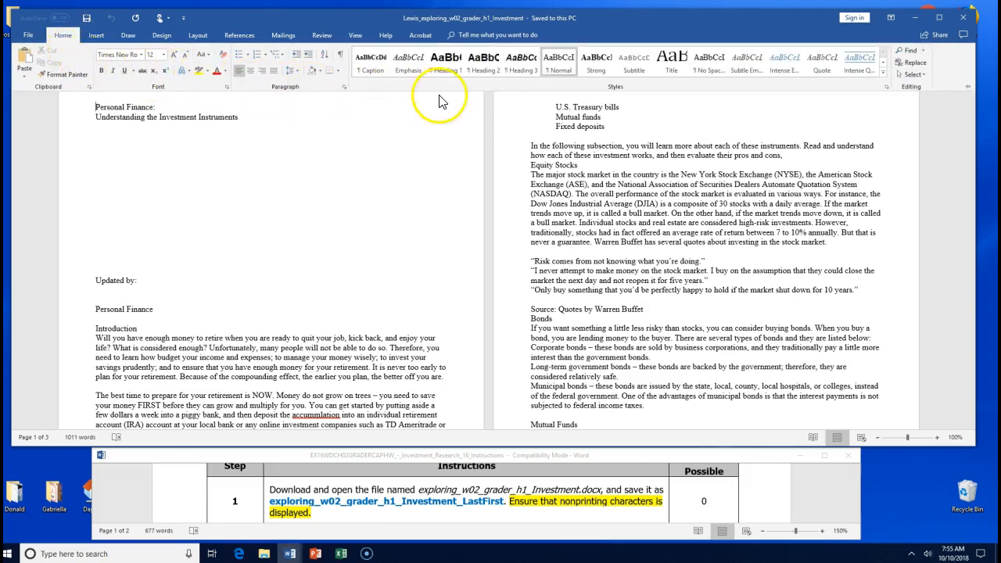
click(970, 90)
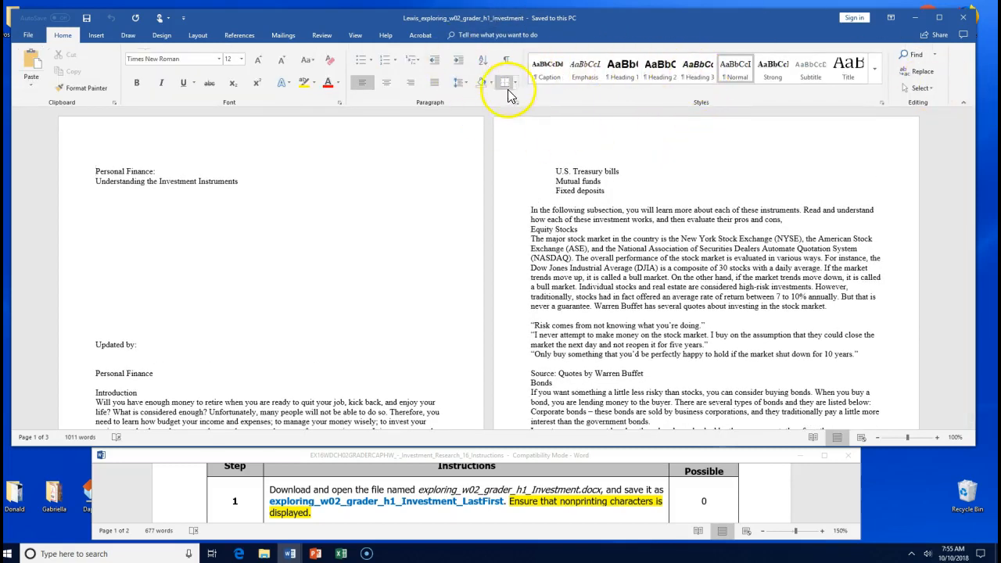
click(966, 107)
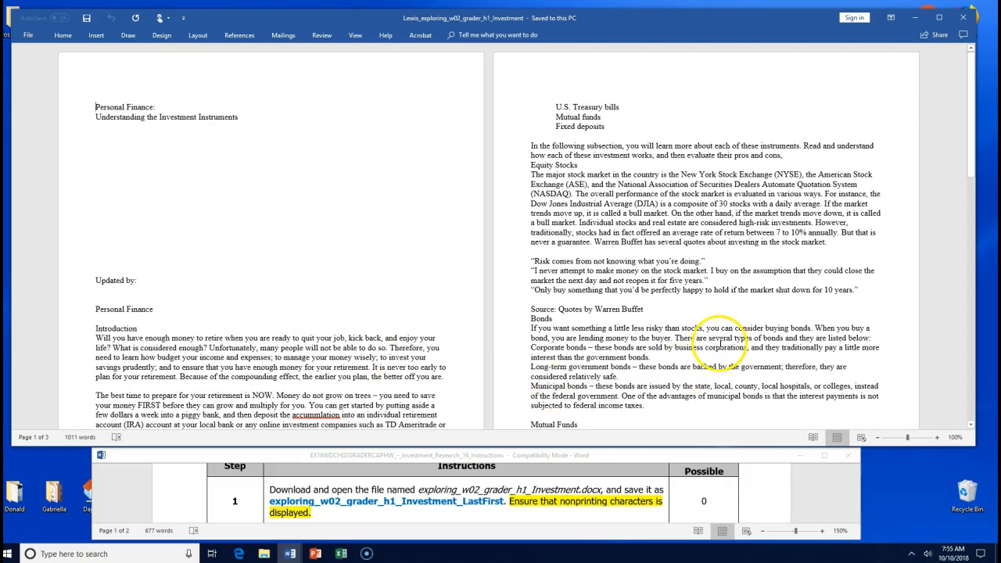
click(63, 34)
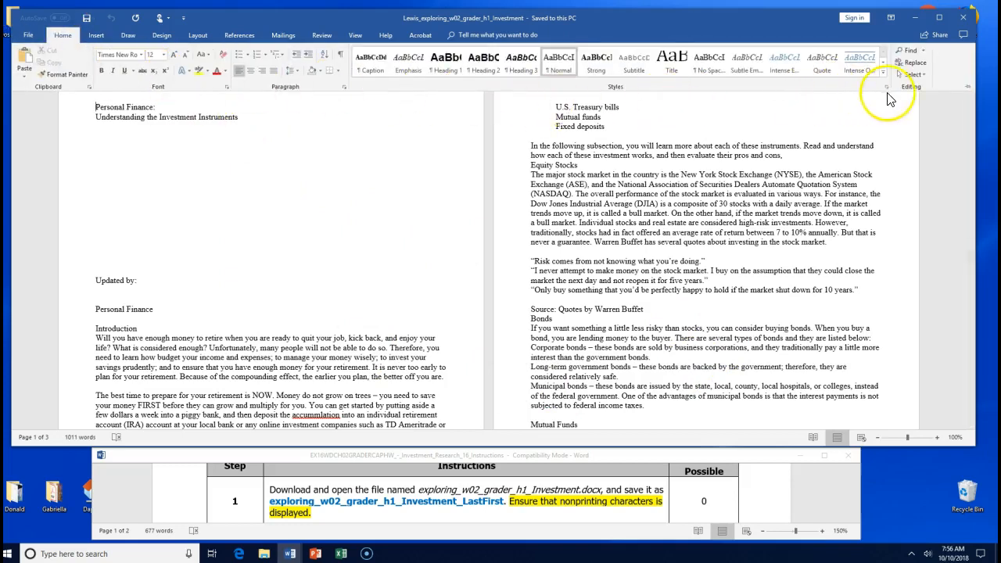
click(966, 90)
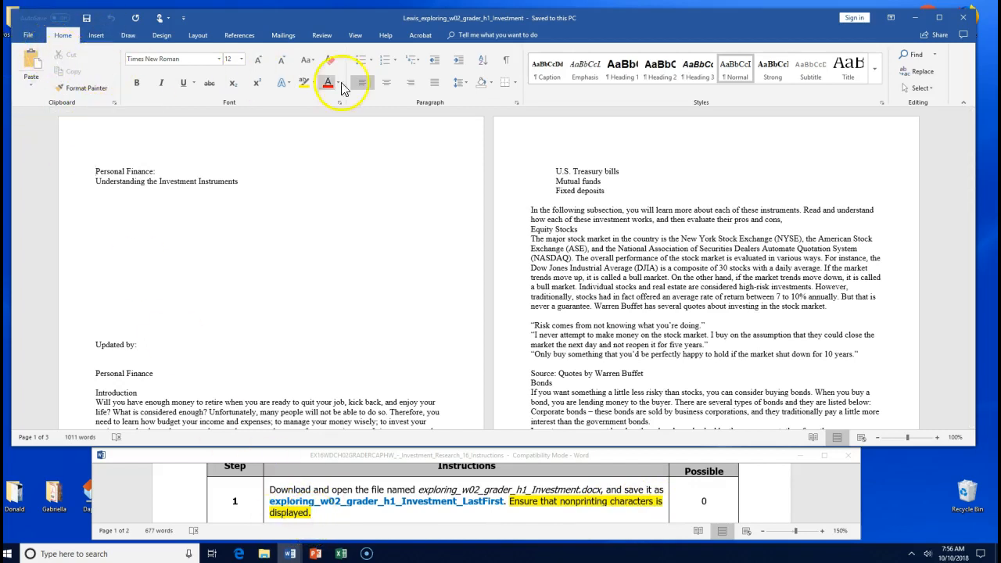
- Turn on Show/Hide ¶ to reveal paragraph marks and nonprinting characters
click(507, 63)
click(538, 148)
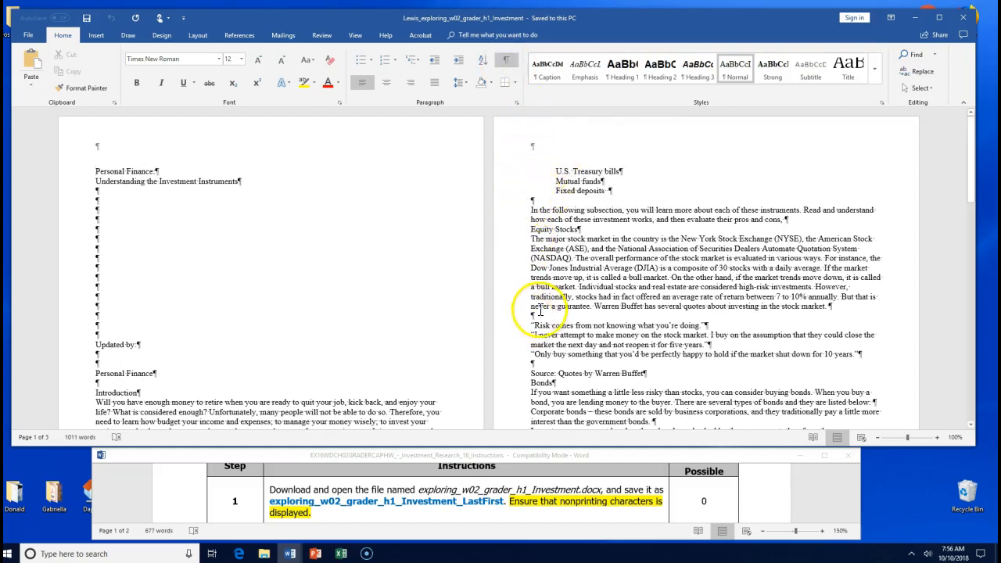
double_click(573, 286)
click(711, 327)
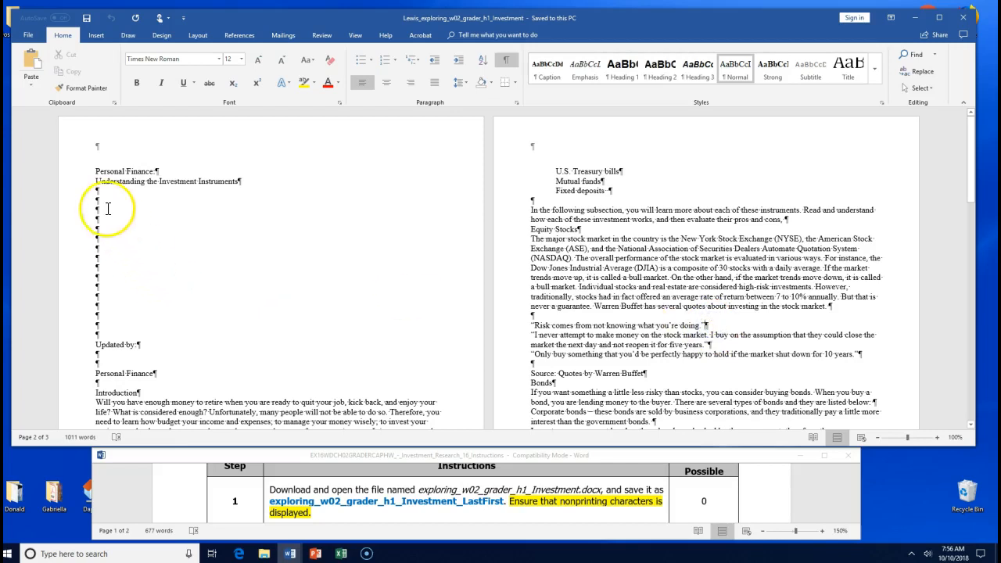
- Select the empty paragraphs below the subtitle and the word Updated, then check the instructions
drag(100, 192, 119, 255)
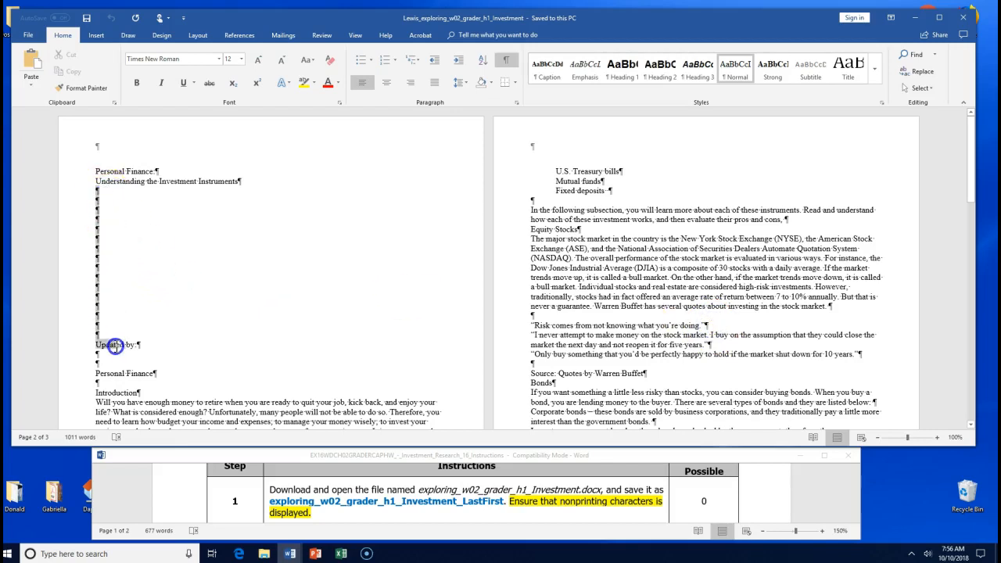
drag(115, 346, 125, 346)
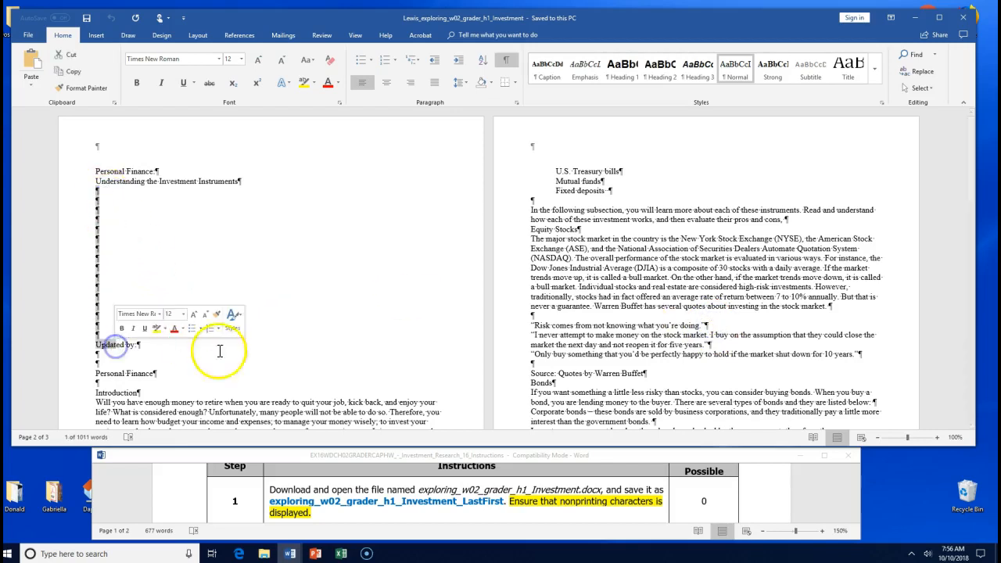
click(297, 494)
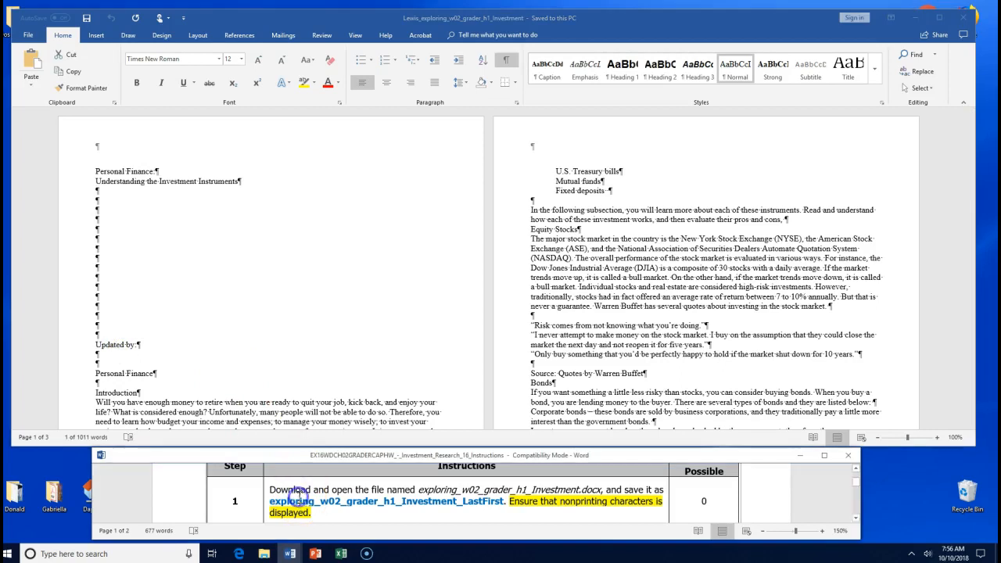
click(88, 22)
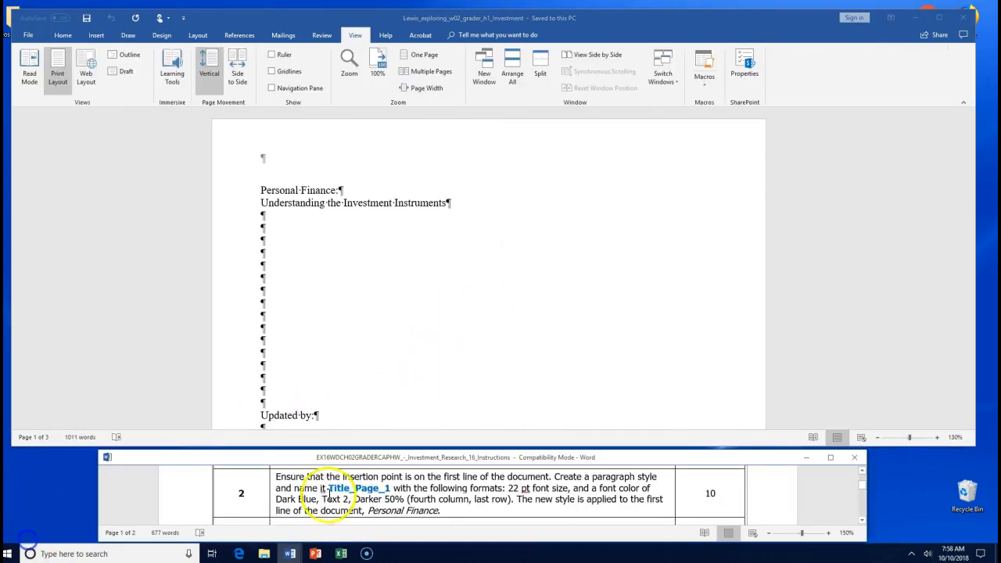
- Highlight Personal Finance in yellow in step 2 of the instructions
drag(343, 478, 548, 479)
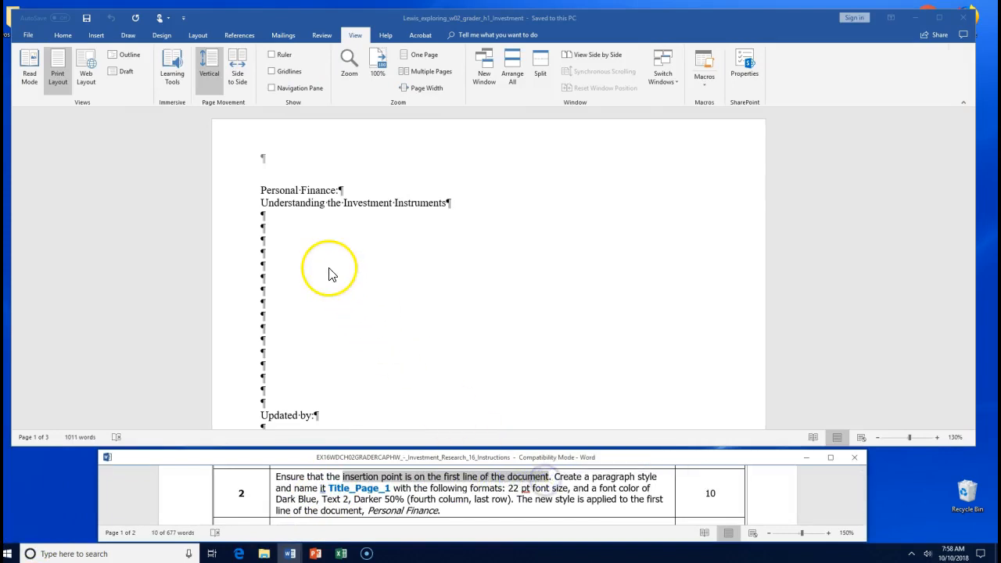
click(264, 190)
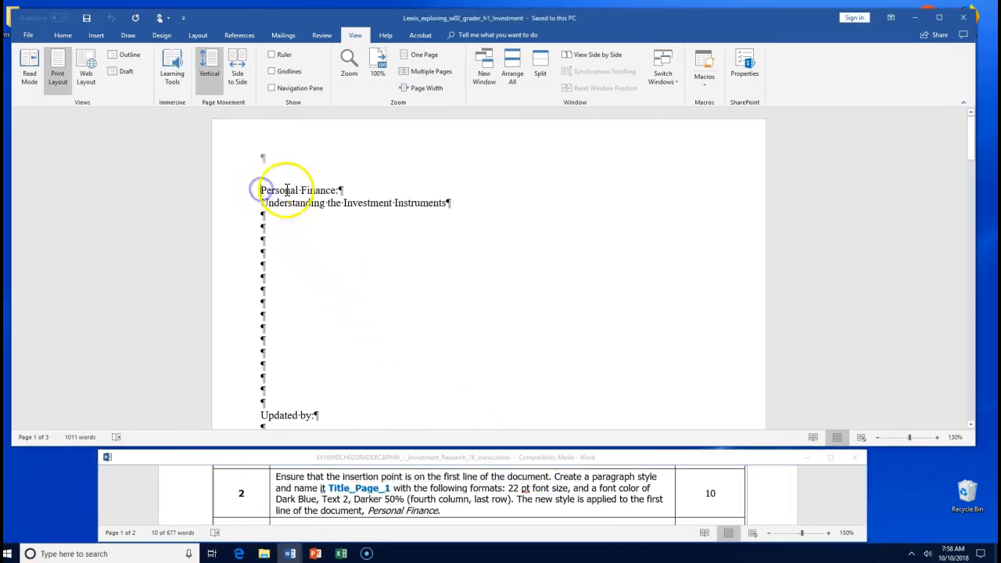
click(368, 509)
drag(368, 510, 418, 514)
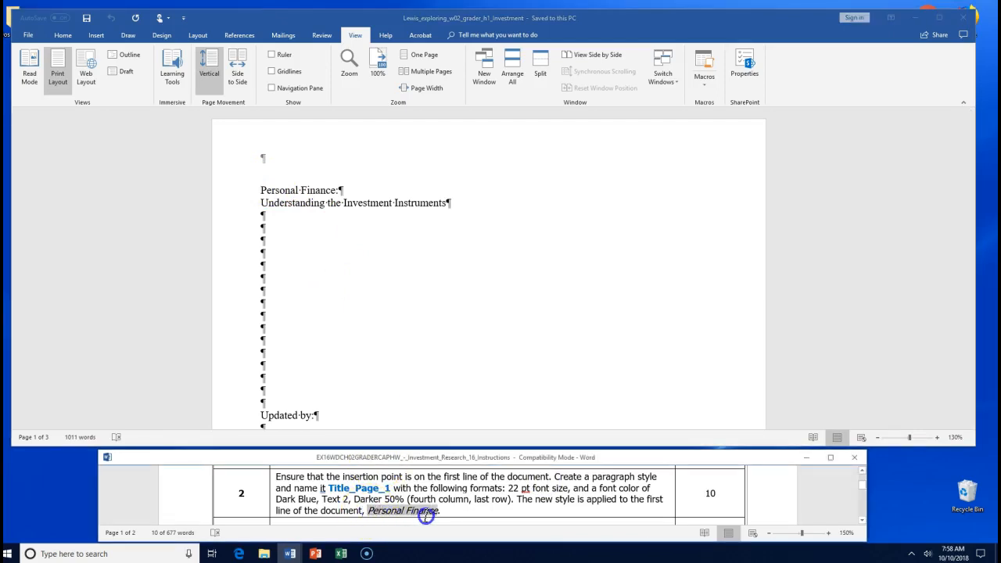
click(467, 497)
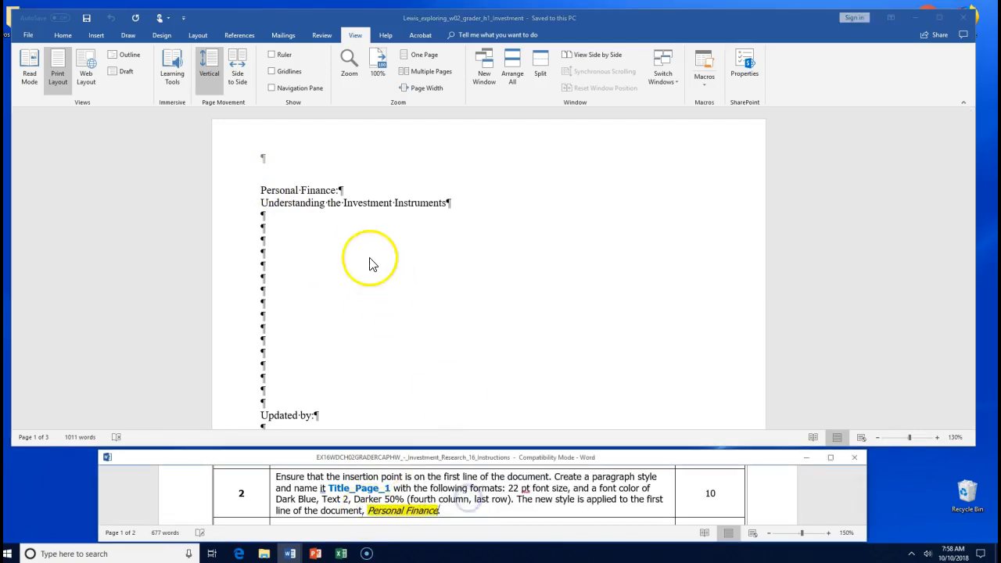
- Edit the page header's empty paragraph, then return to the body before Personal Finance
double_click(263, 161)
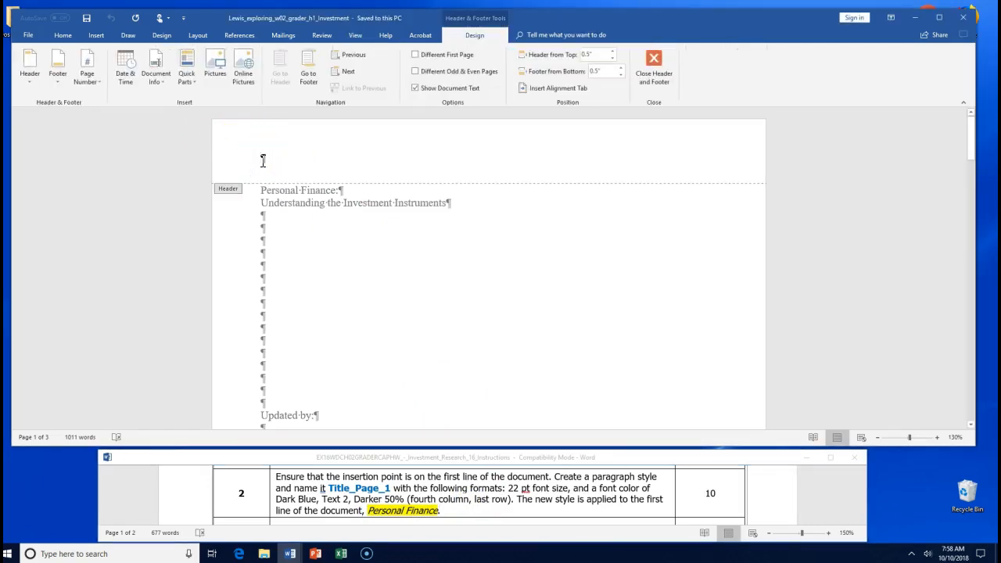
drag(273, 158, 274, 159)
double_click(262, 194)
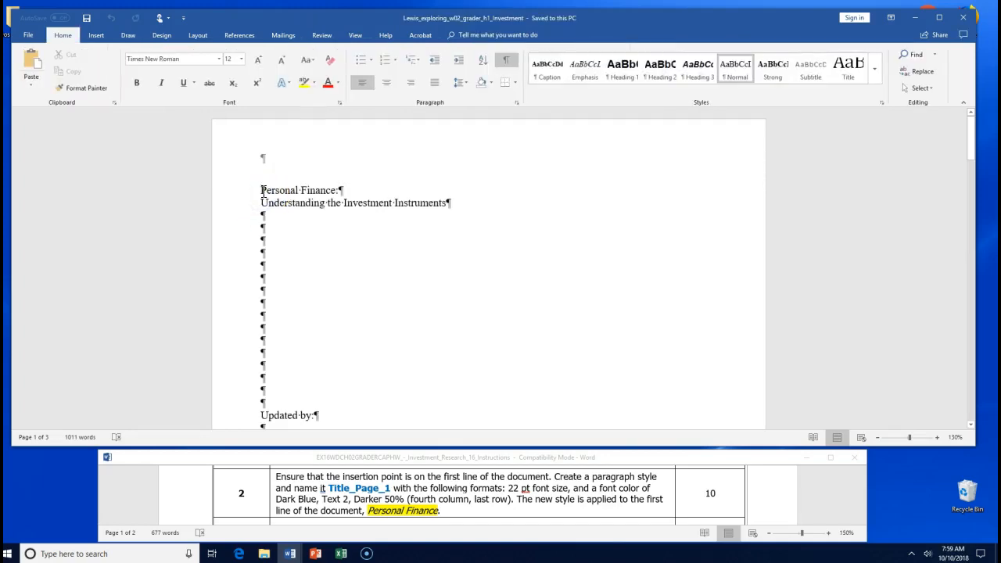
click(260, 193)
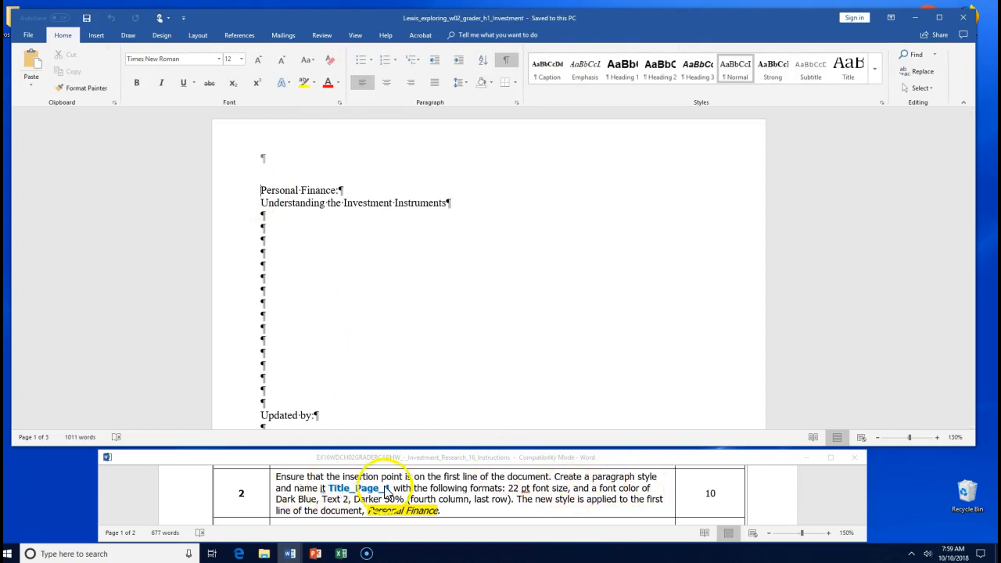
- Highlight the 22 pt and Dark Blue, Text 2, Darker 50% requirements in turquoise
click(428, 488)
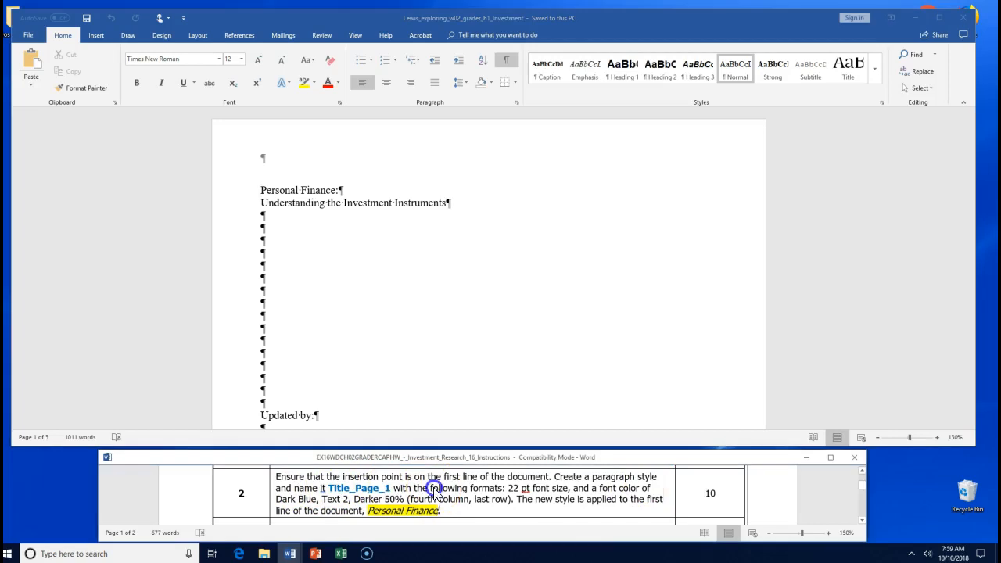
mouse_move(512, 488)
mouse_down()
mouse_move(553, 488)
mouse_move(551, 501)
mouse_move(503, 501)
mouse_move(512, 502)
mouse_up()
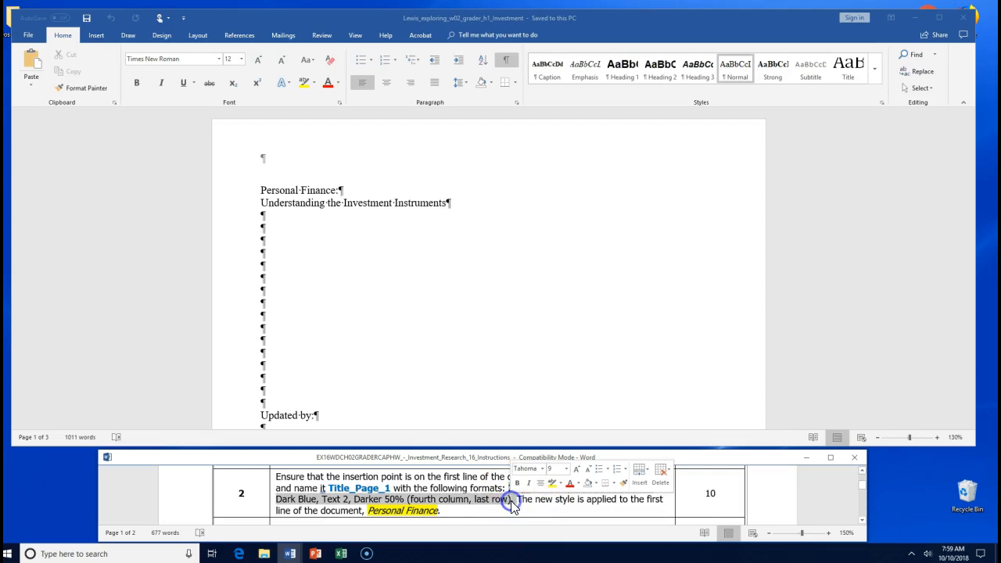
click(559, 483)
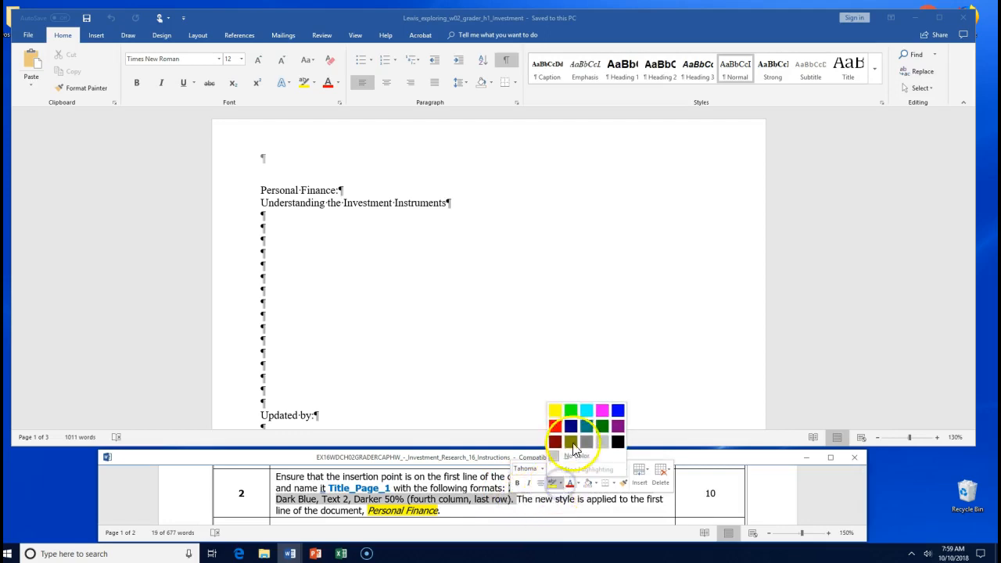
click(586, 409)
click(261, 190)
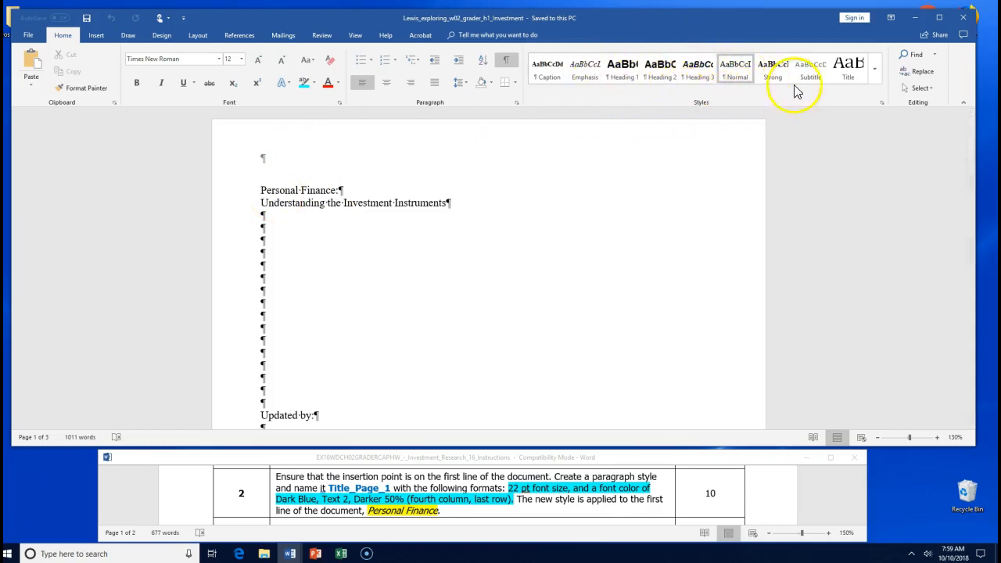
- Apply the Title style to Personal Finance and start a new style from its formatting
click(874, 74)
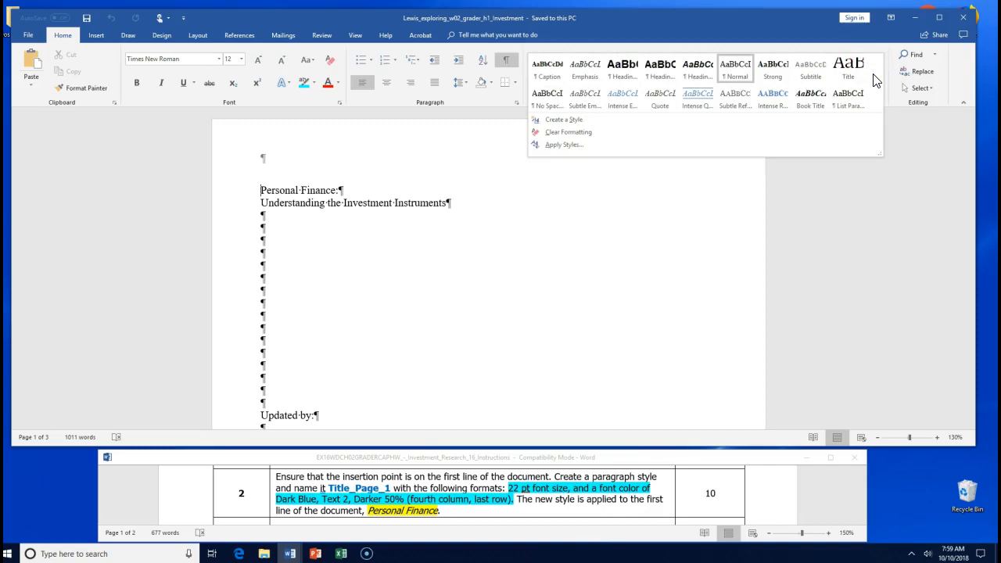
click(860, 79)
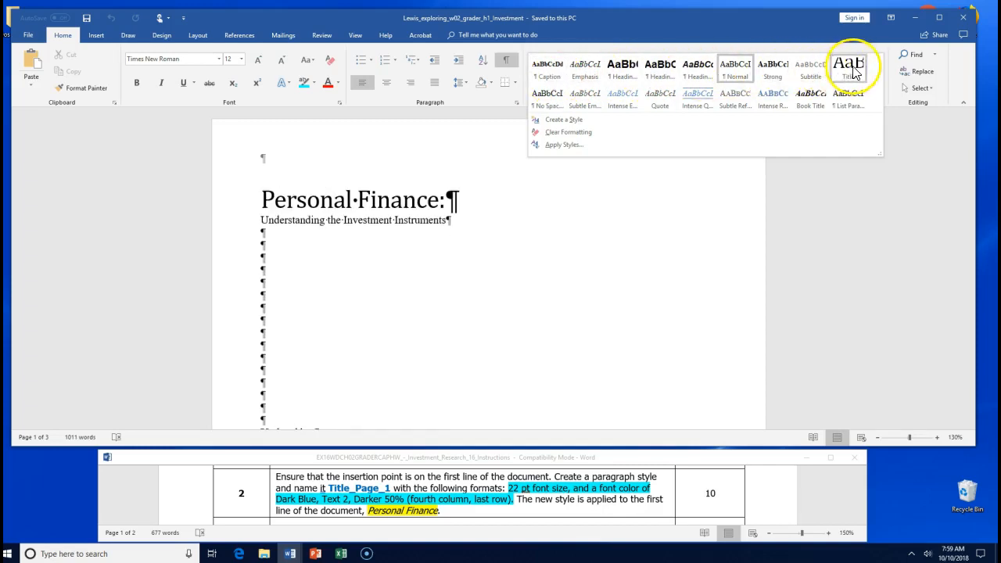
click(594, 120)
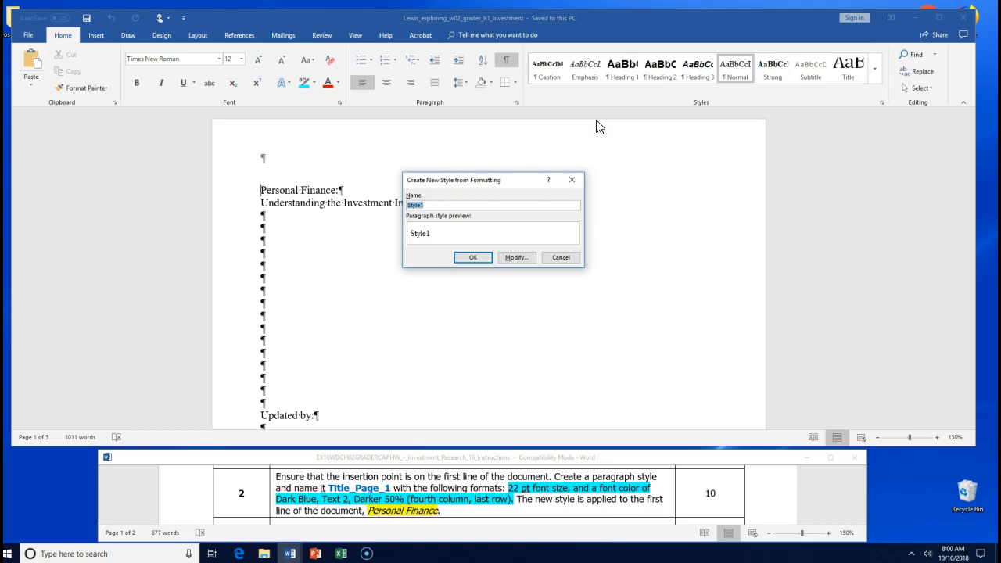
- Name the new style Title_Page_1 and set its font size to 22 pt
text(Ti)
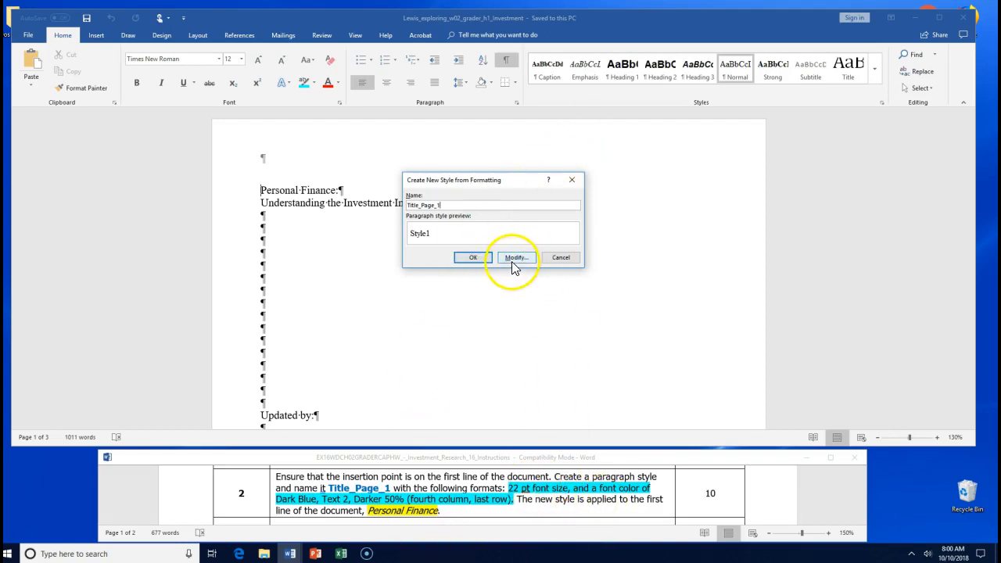
click(514, 259)
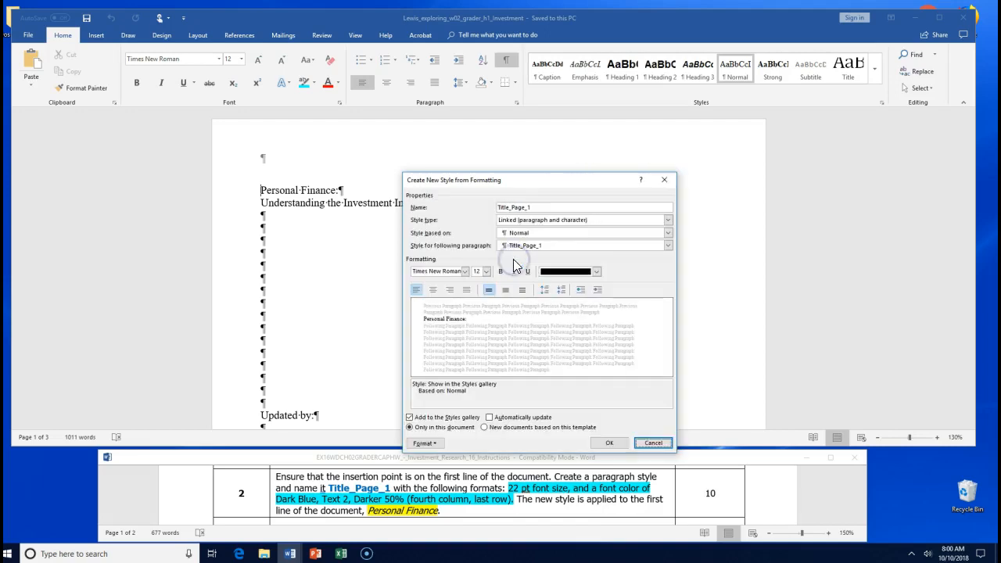
drag(554, 178, 509, 130)
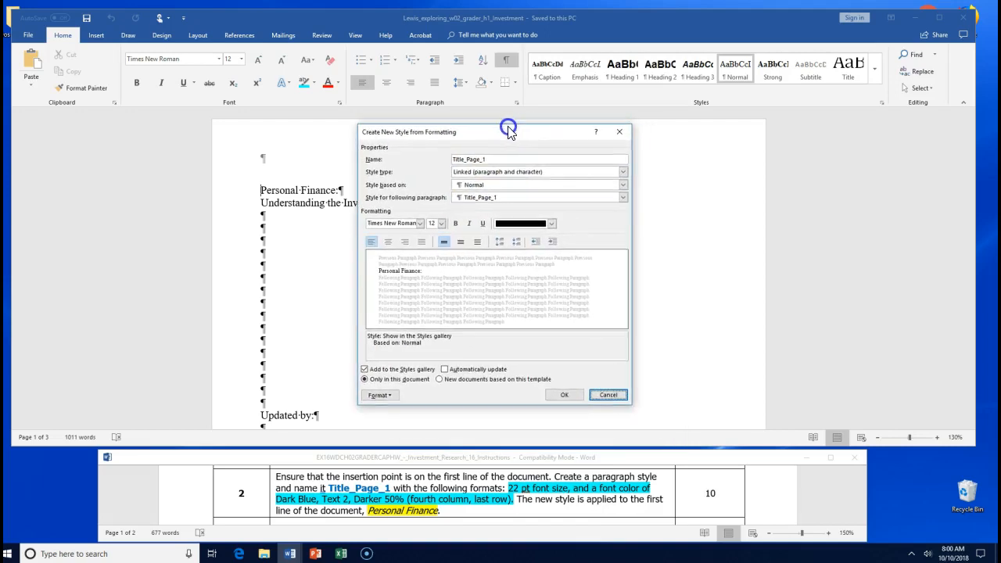
click(442, 223)
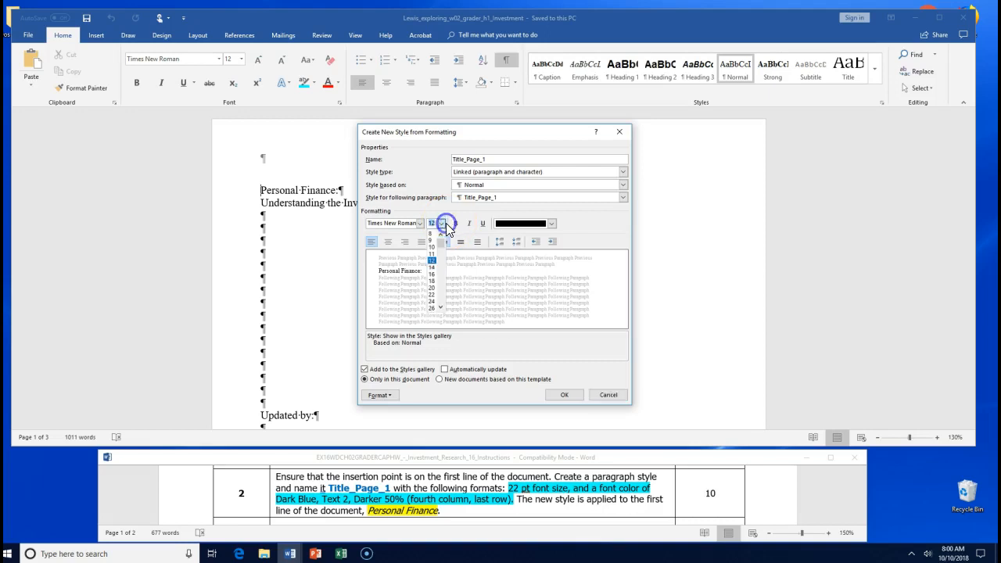
click(433, 295)
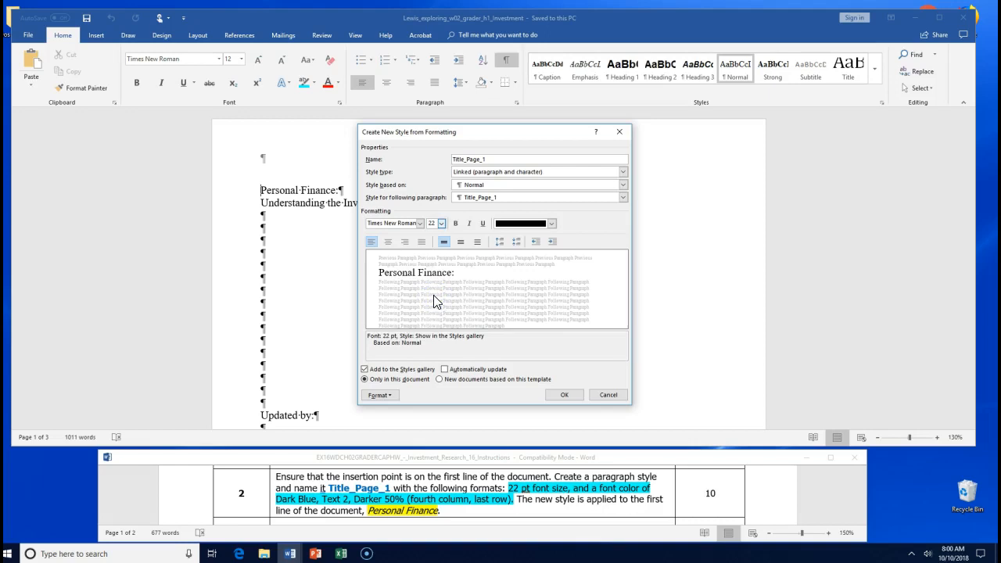
- Make the style's font Dark Blue, Text 2, Darker 50%, apply it to Personal Finance, and save
click(551, 224)
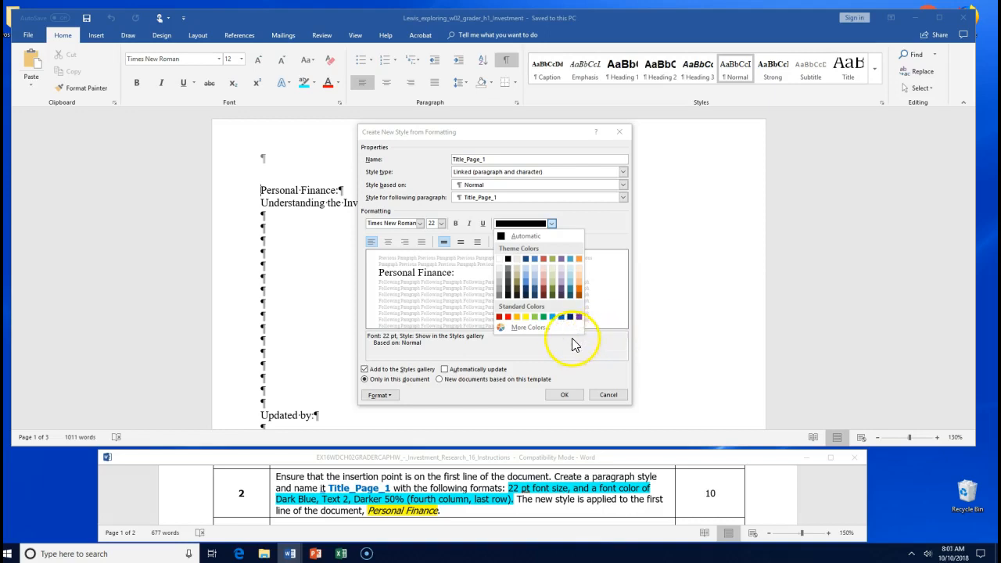
click(600, 218)
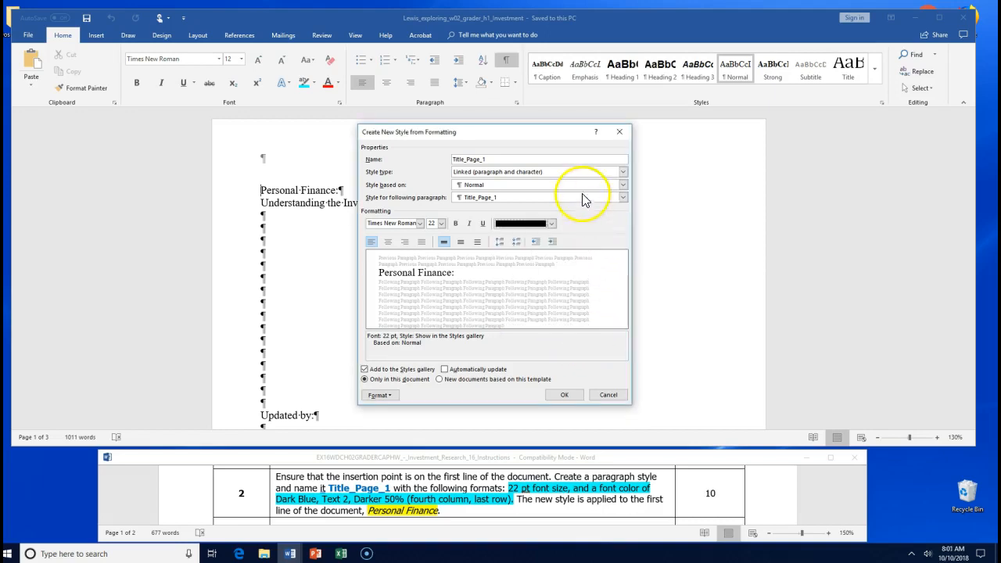
click(553, 224)
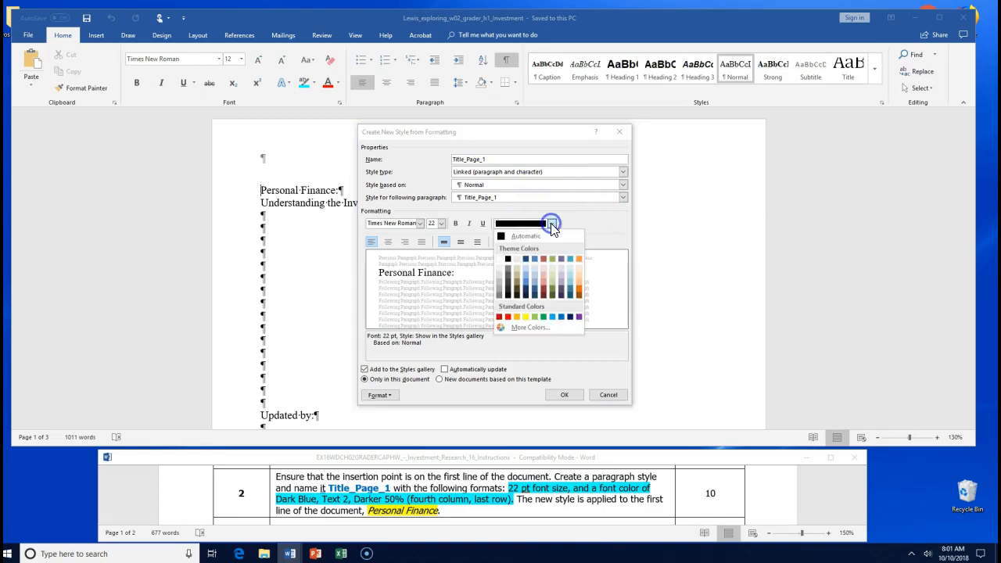
click(569, 317)
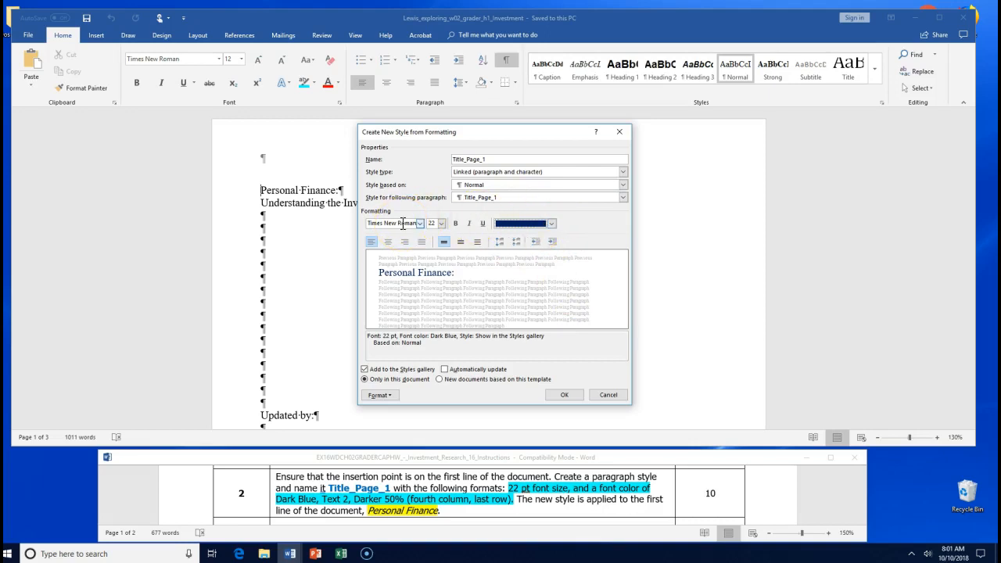
click(556, 394)
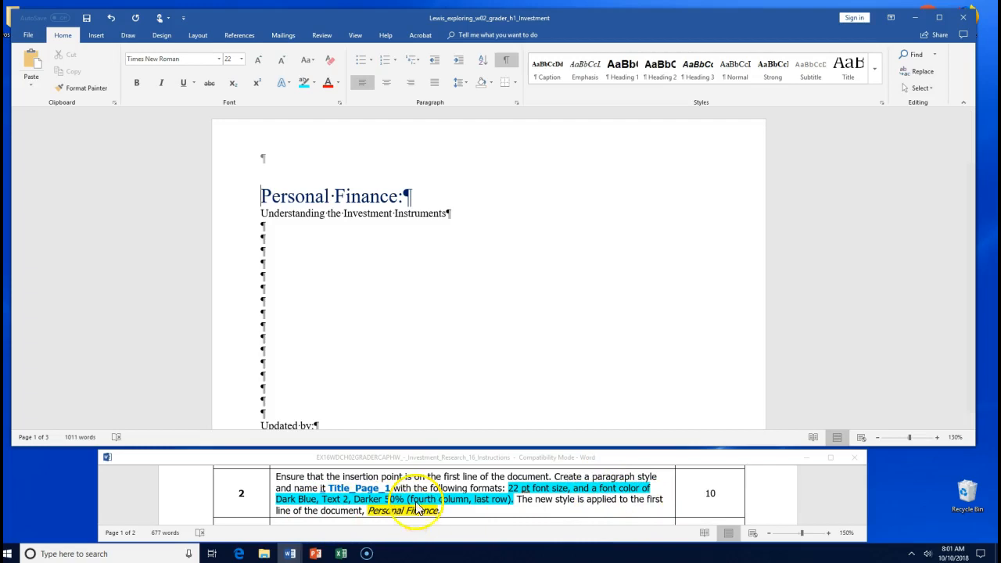
drag(260, 196, 401, 200)
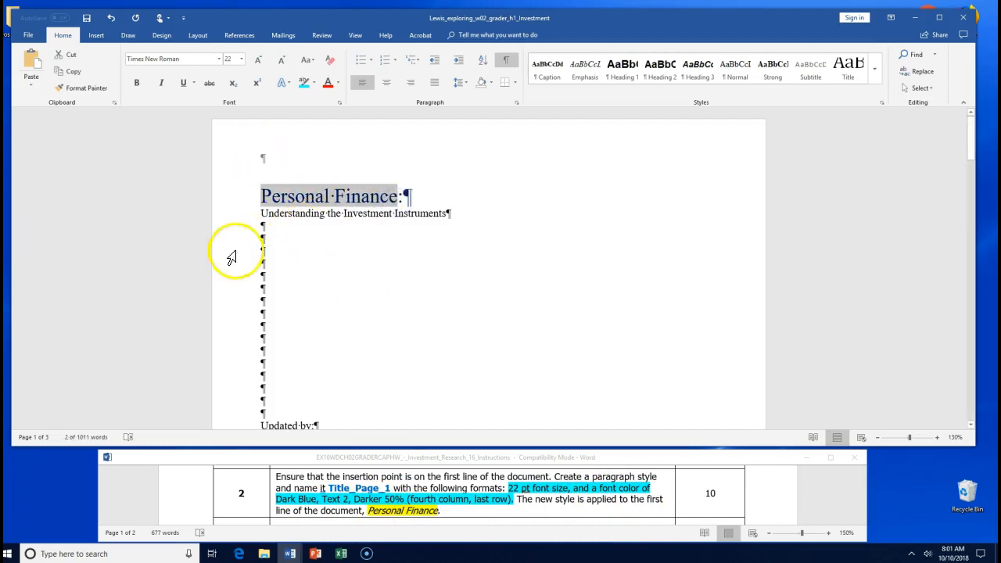
click(85, 18)
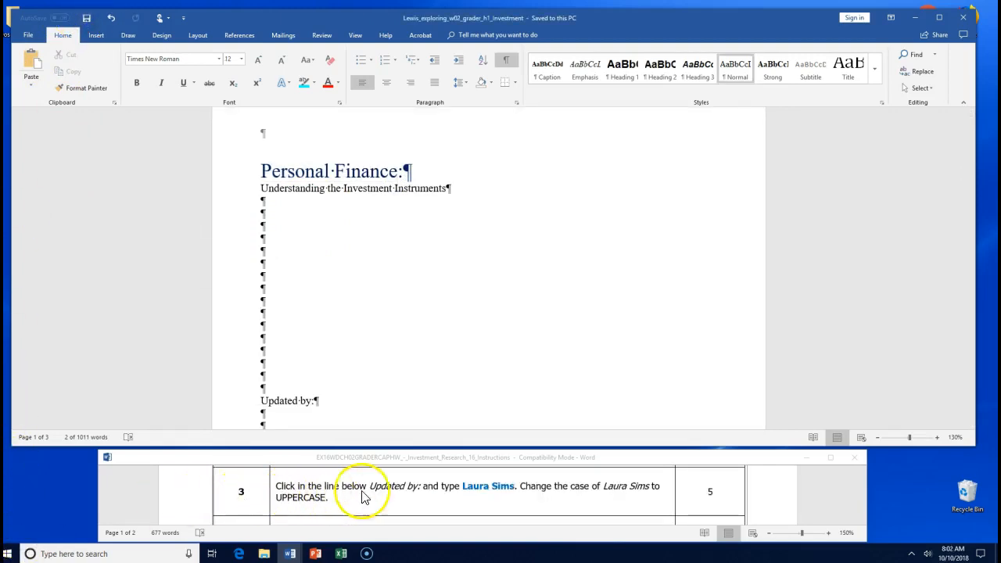
- Type the author's name below Updated by:, change it to UPPERCASE, and save
drag(314, 404, 266, 402)
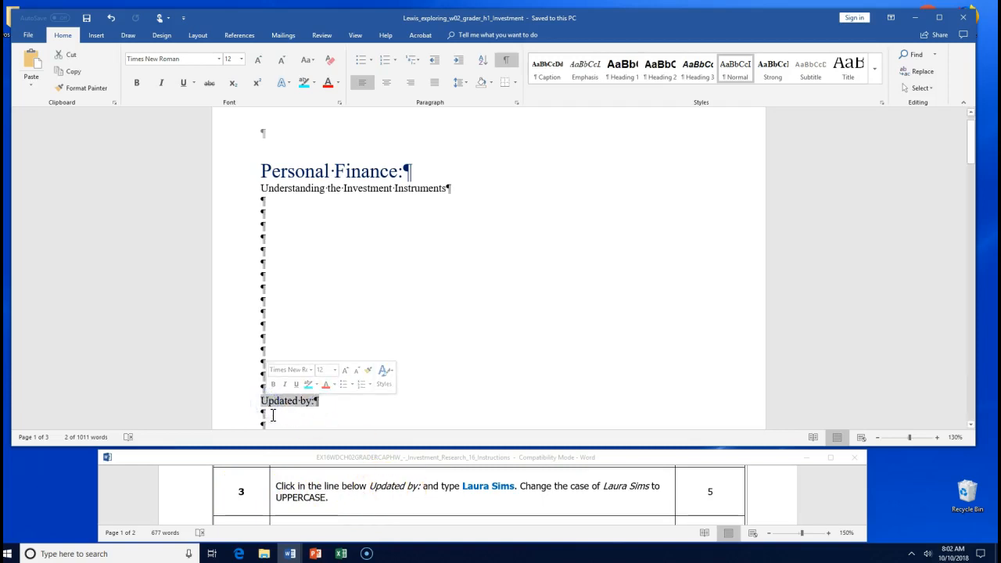
click(273, 414)
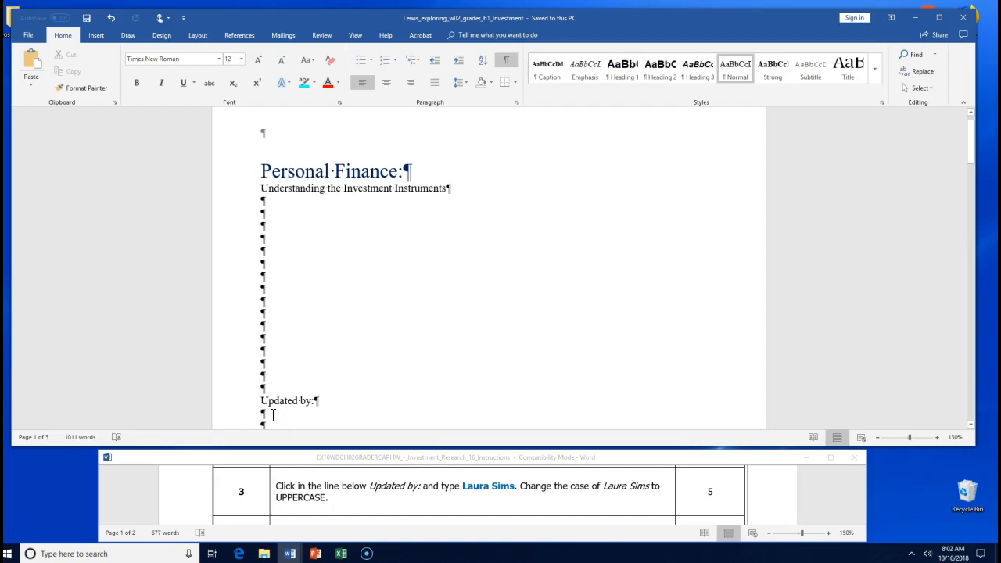
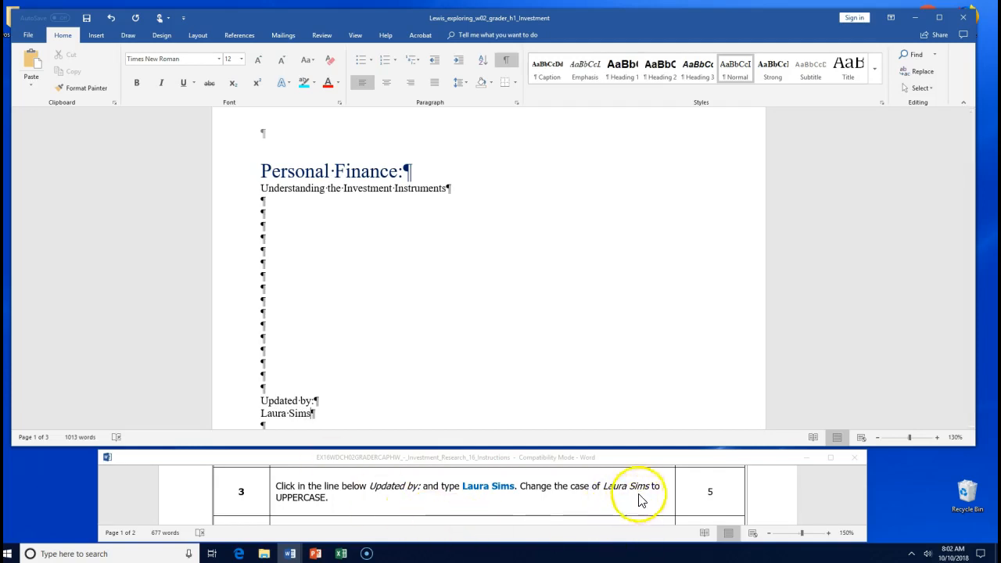
drag(313, 412, 262, 413)
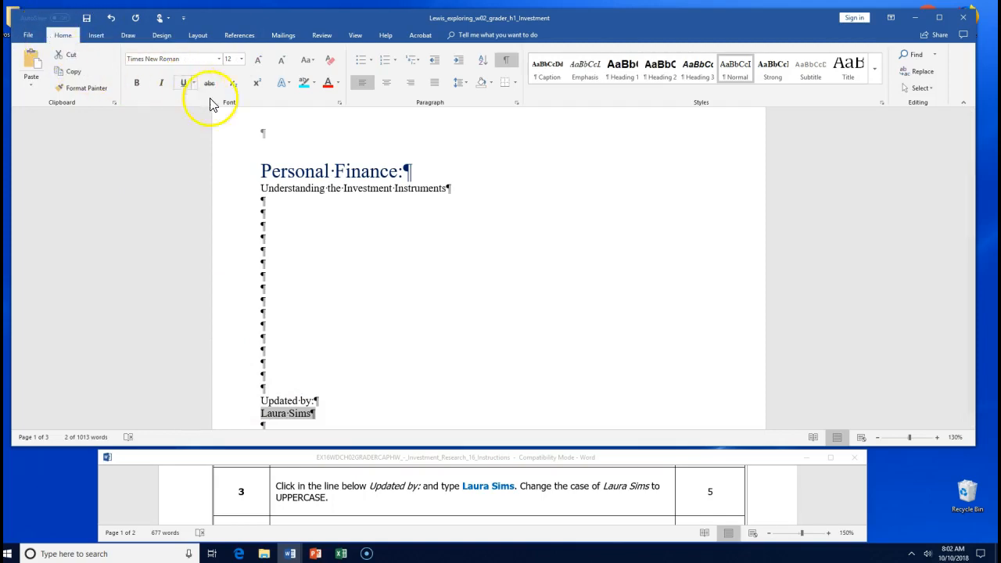
click(314, 60)
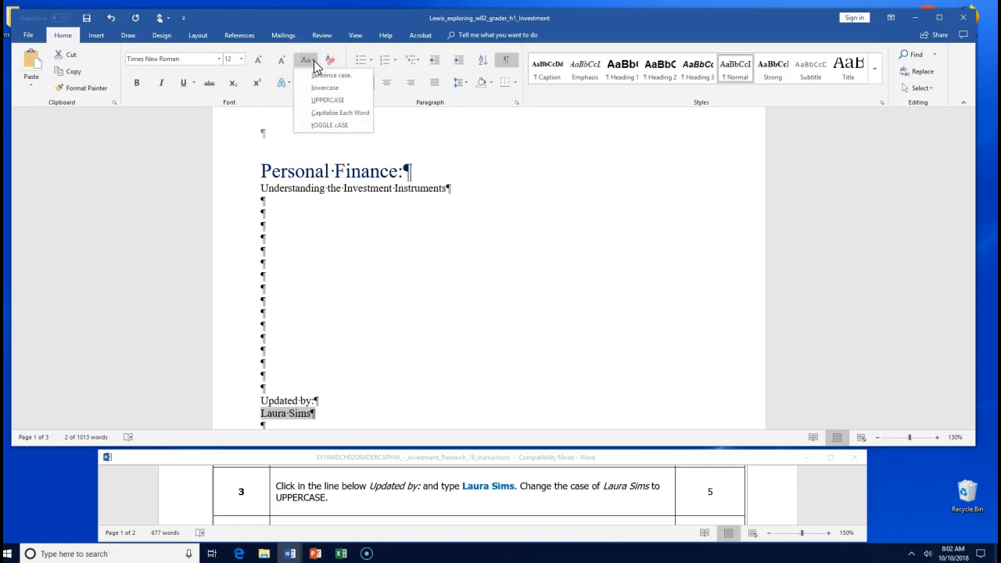
click(341, 100)
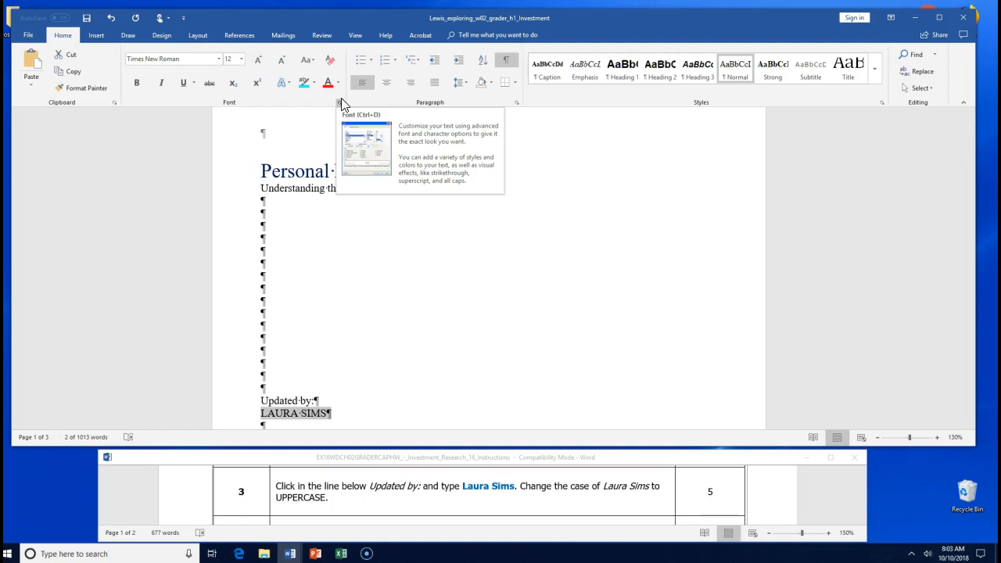
click(325, 137)
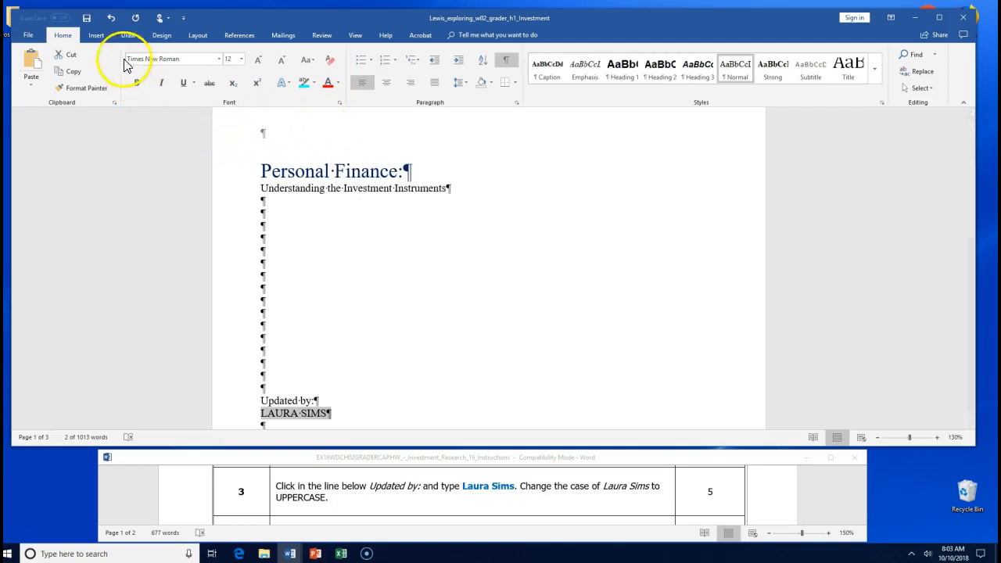
click(87, 20)
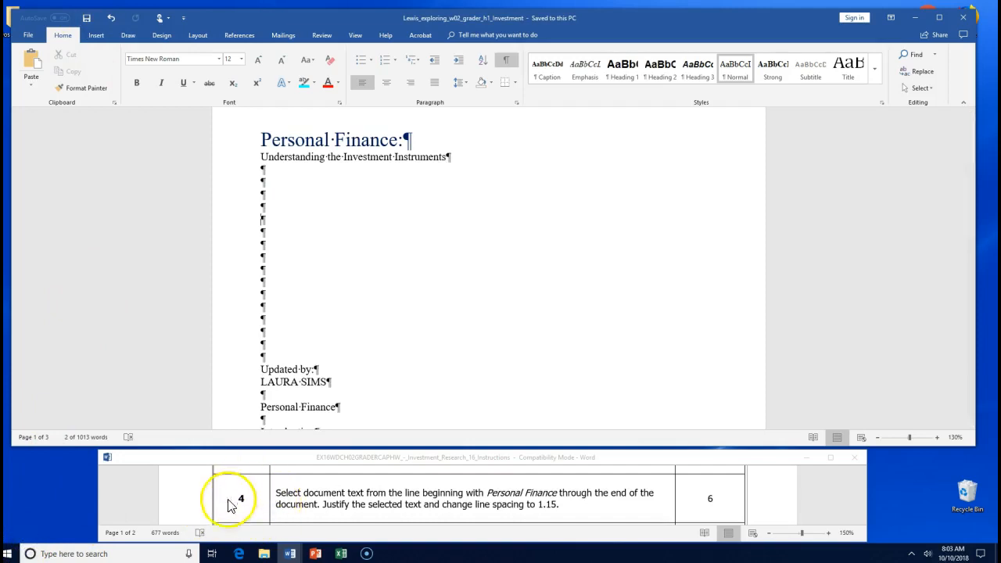
- Highlight Justify in the instructions and justify the Personal Finance line
click(331, 496)
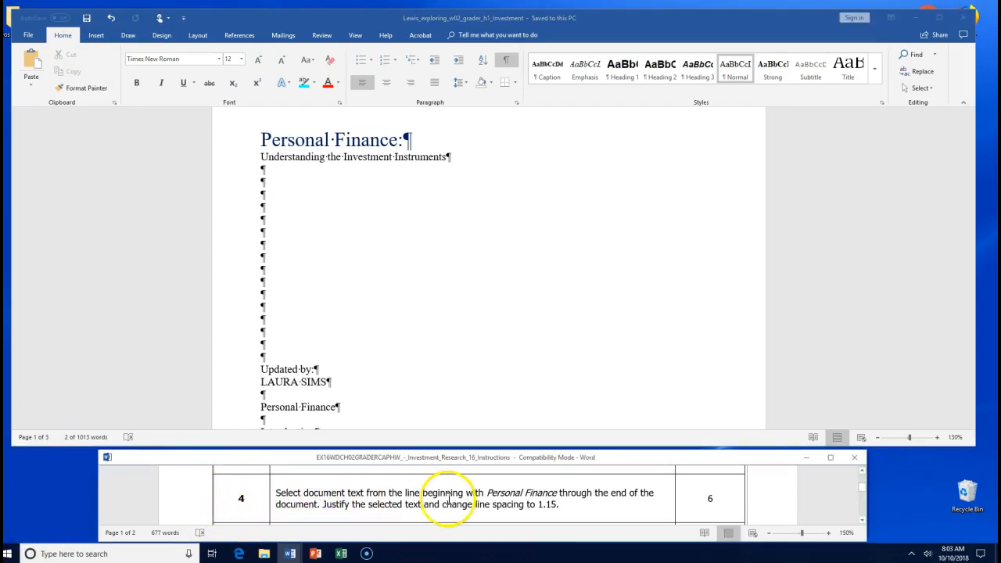
drag(487, 497, 558, 494)
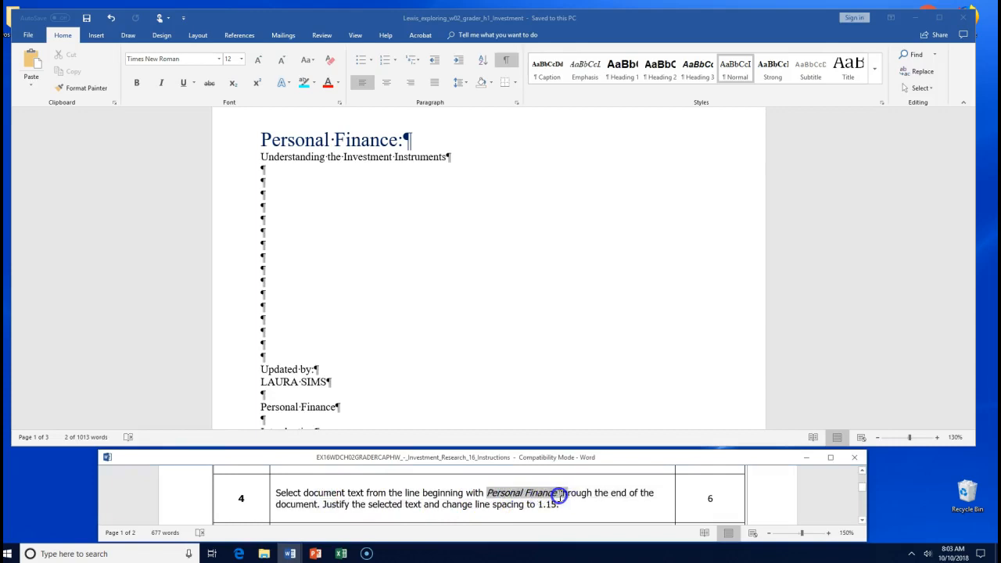
click(333, 406)
drag(261, 407, 347, 411)
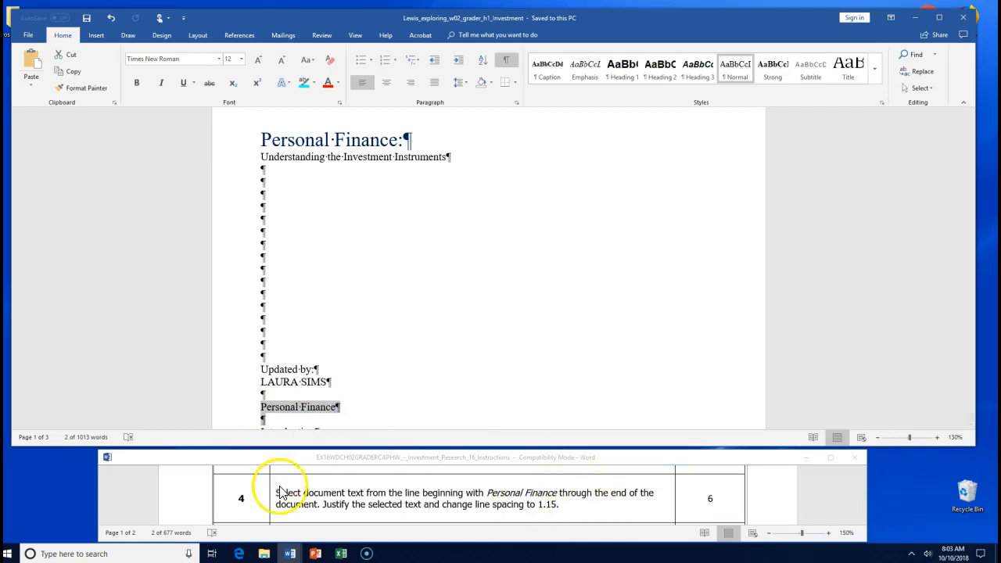
click(332, 504)
drag(324, 504, 350, 504)
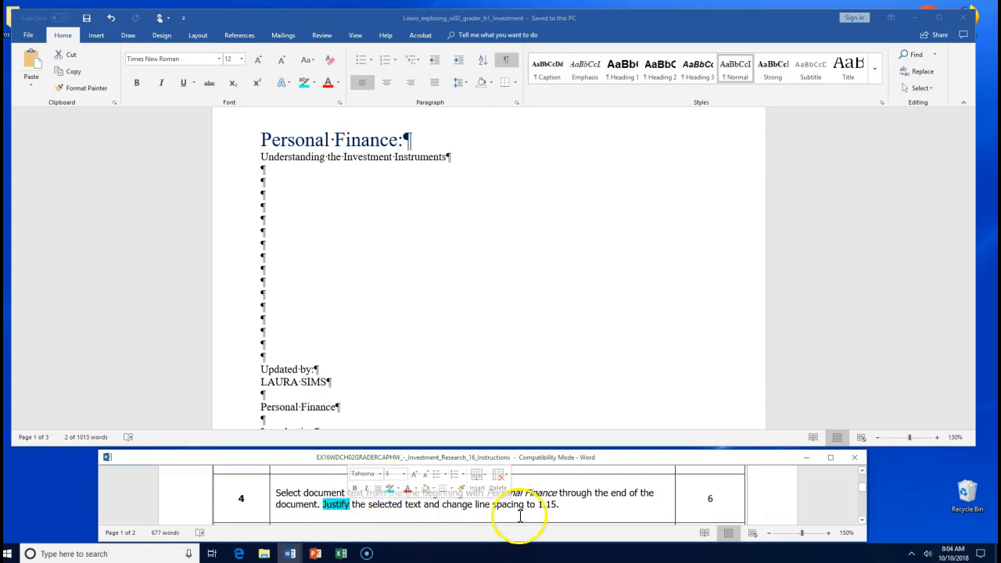
click(433, 84)
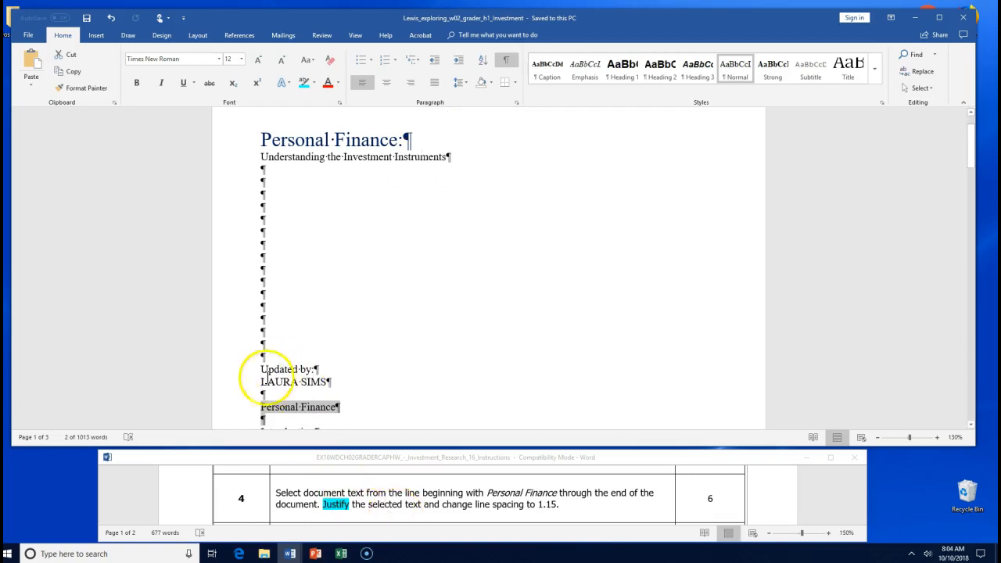
- Select from Personal Finance to the document's end and justify that text
click(259, 403)
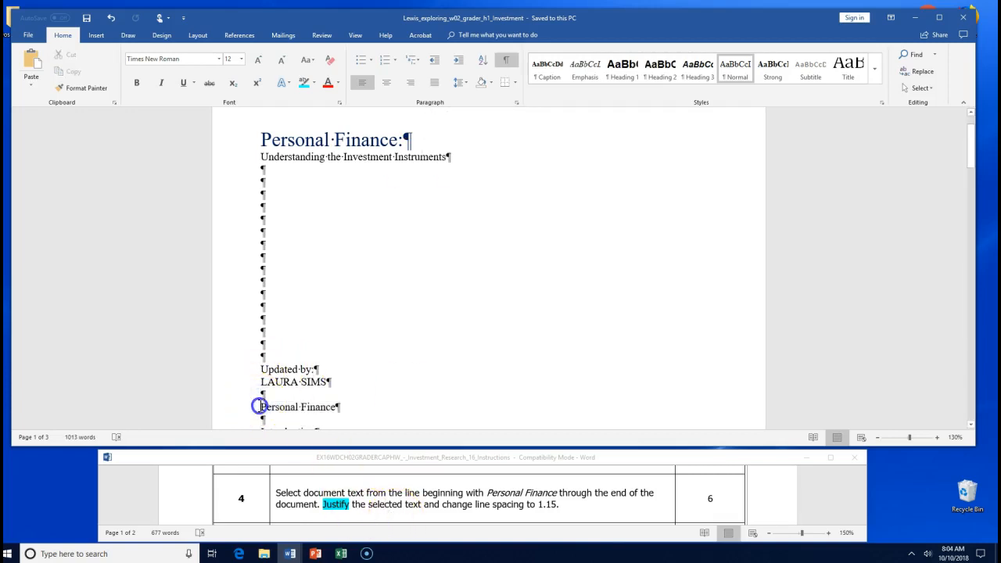
drag(259, 406, 367, 405)
drag(524, 422, 661, 474)
scroll(648, 339, up, 5)
scroll(645, 340, up, 10)
scroll(645, 333, up, 15)
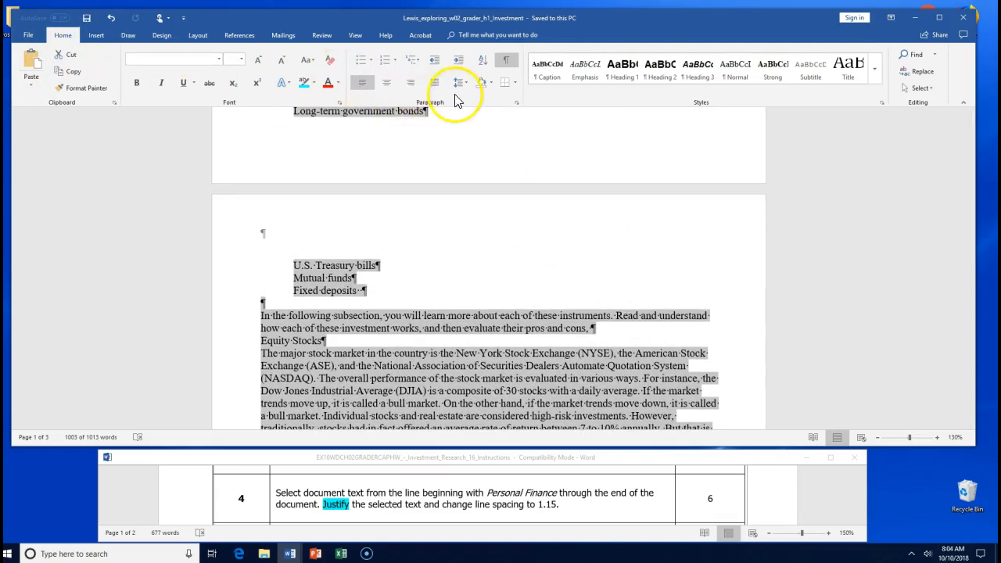
click(432, 83)
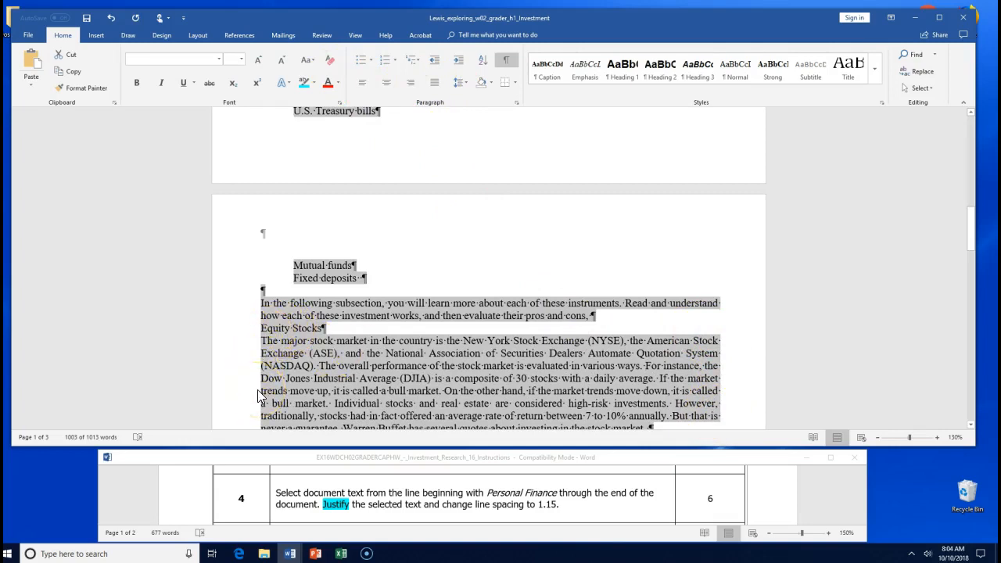
- Highlight the line spacing 1.15 instruction in green
click(517, 502)
drag(474, 504, 573, 504)
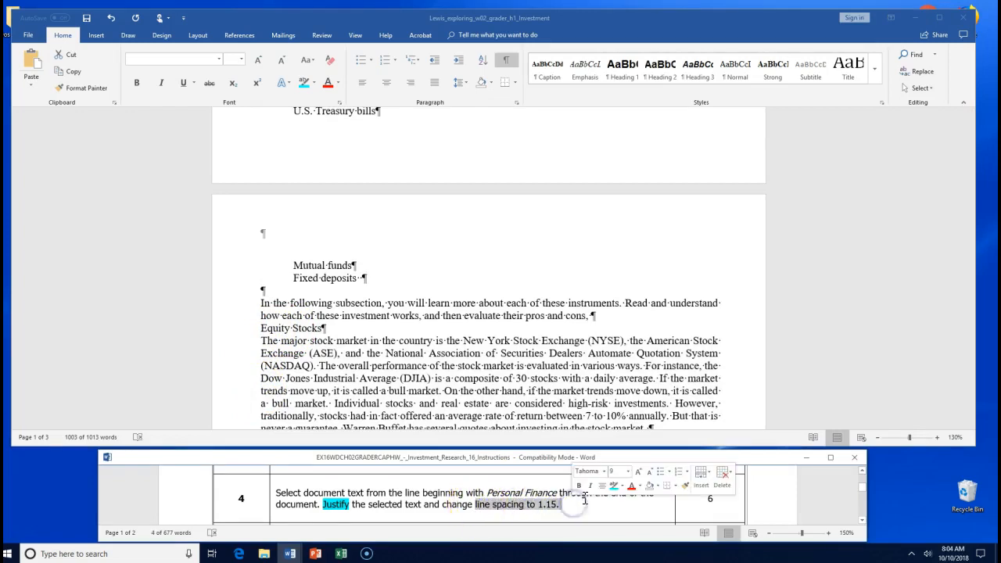
click(622, 485)
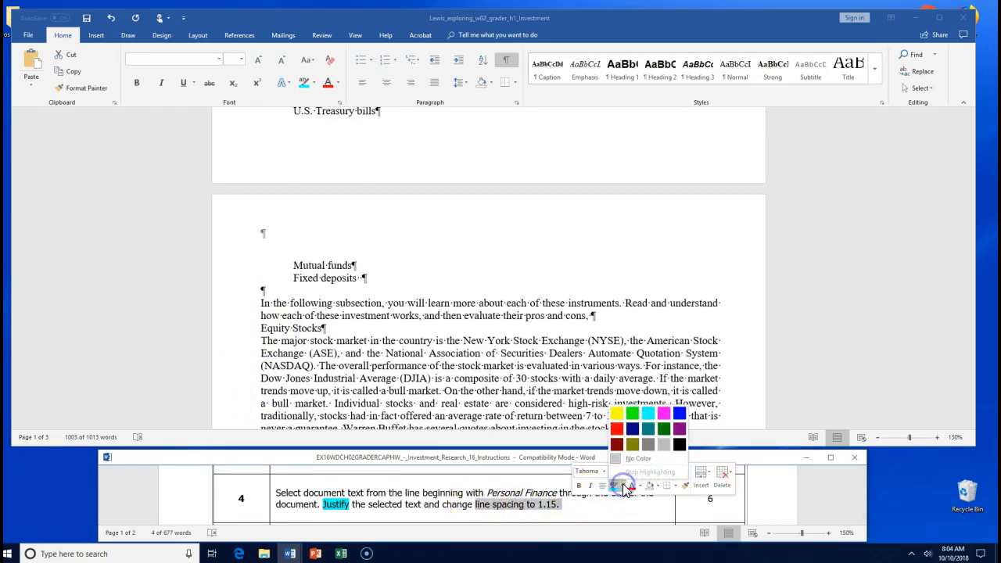
click(633, 413)
- Reselect the text from Personal Finance to the end and apply Justify again
click(542, 346)
scroll(543, 347, up, 5)
scroll(544, 348, up, 7)
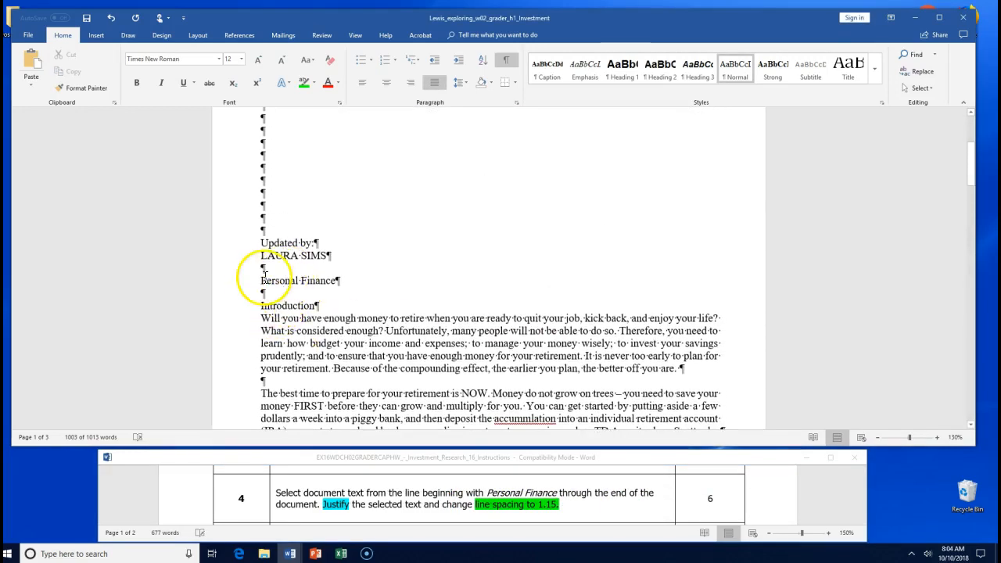
drag(261, 280, 556, 465)
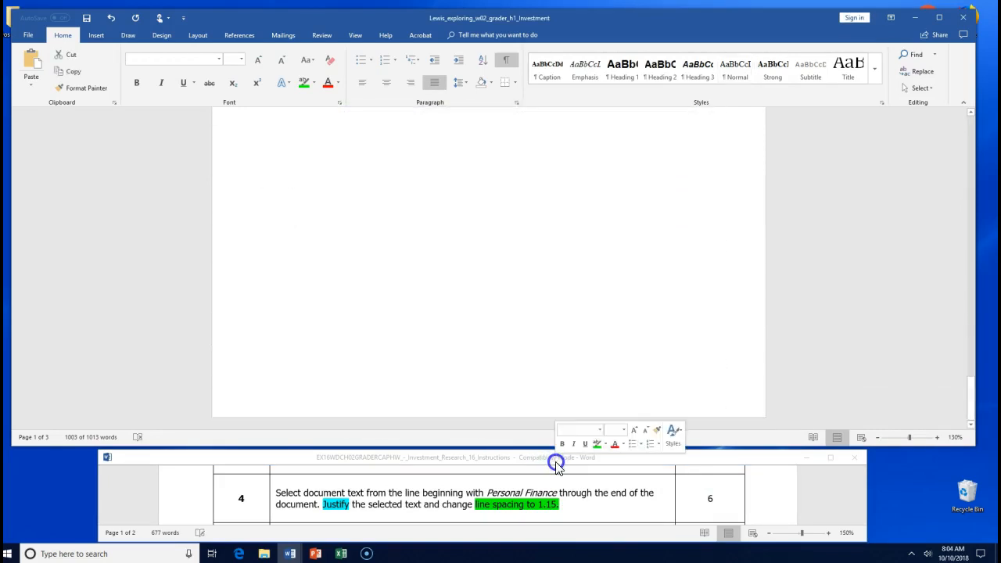
click(434, 81)
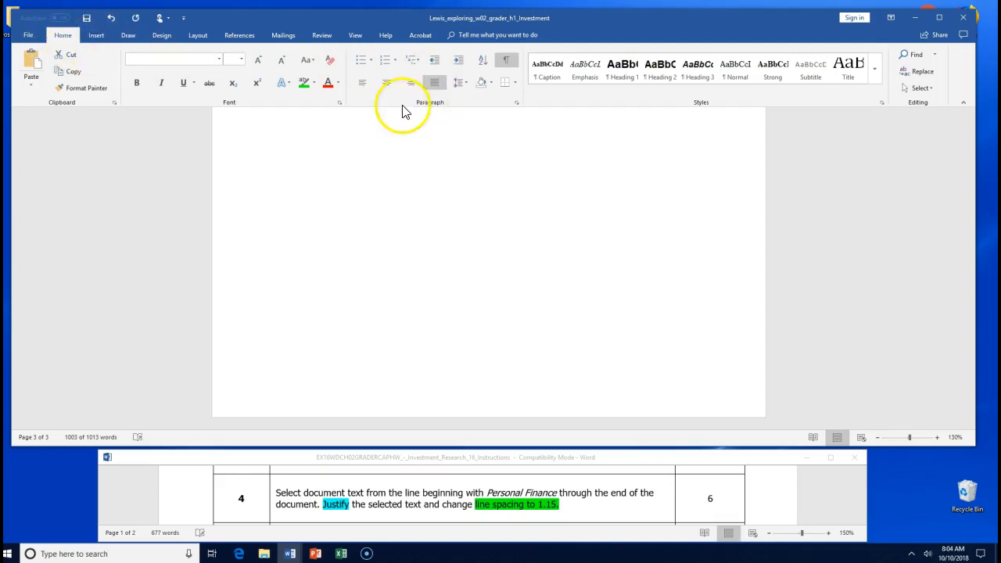
- Apply 1.5 lines line spacing in the Paragraph dialog, then save the Investment document
click(517, 103)
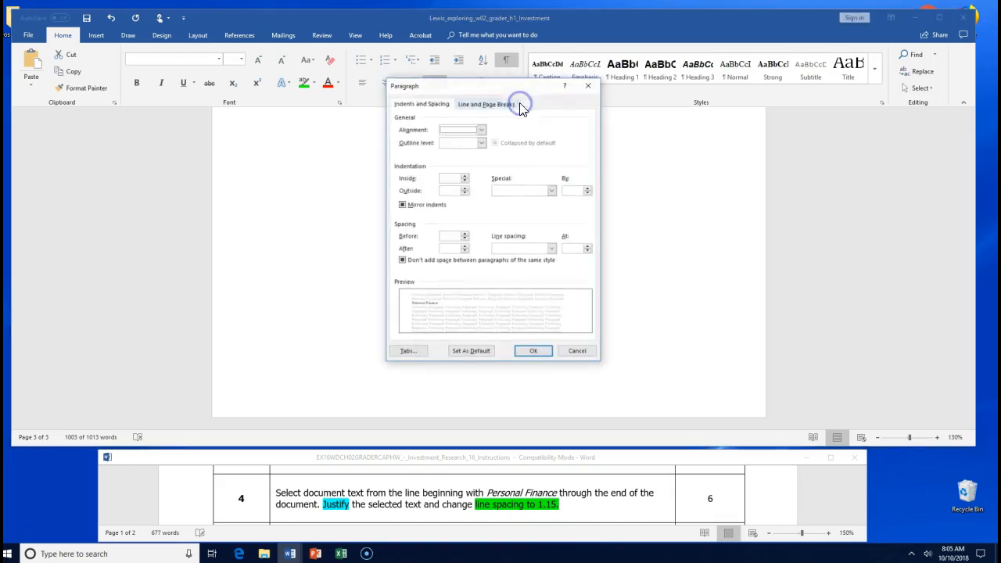
drag(510, 88, 502, 121)
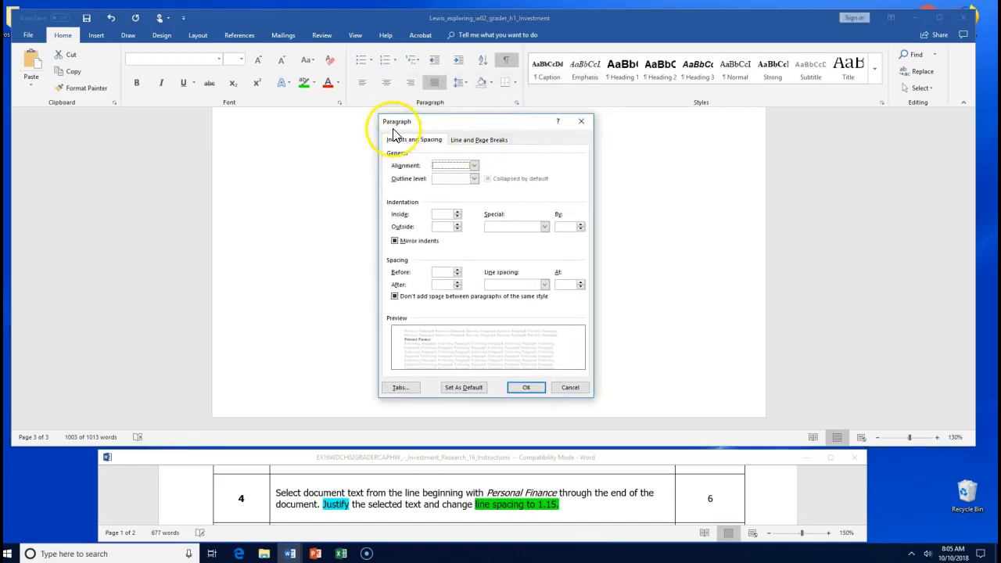
click(544, 285)
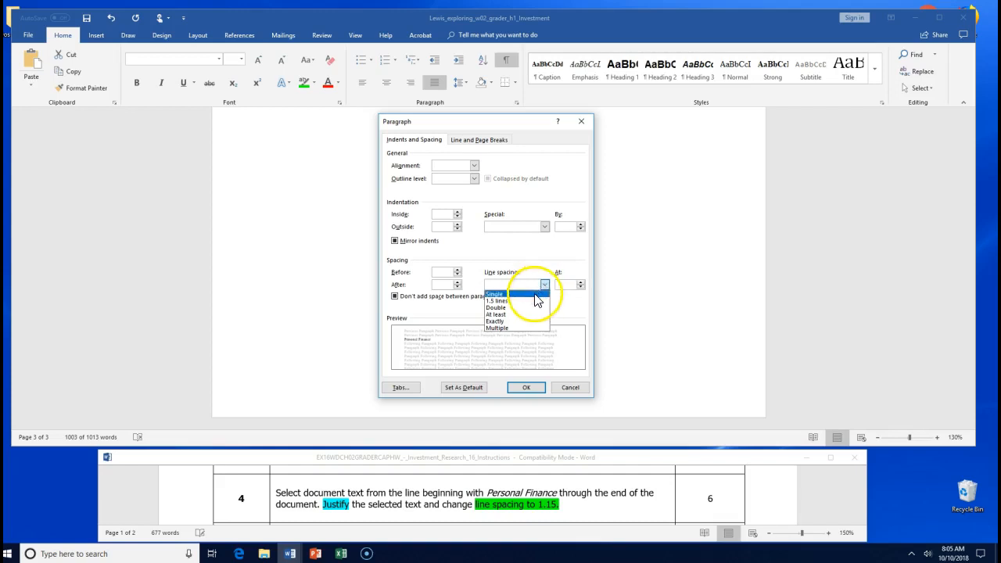
click(537, 307)
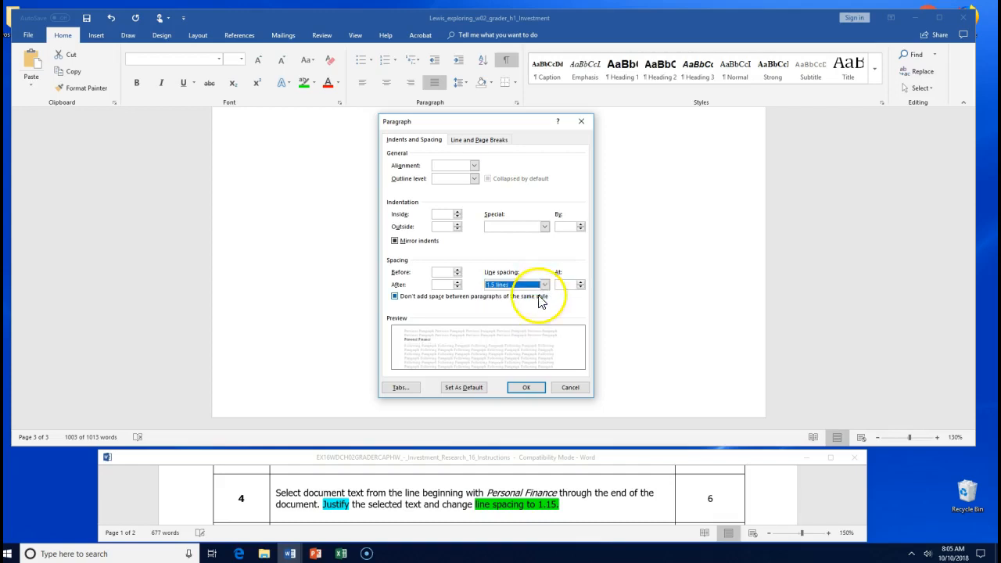
click(544, 285)
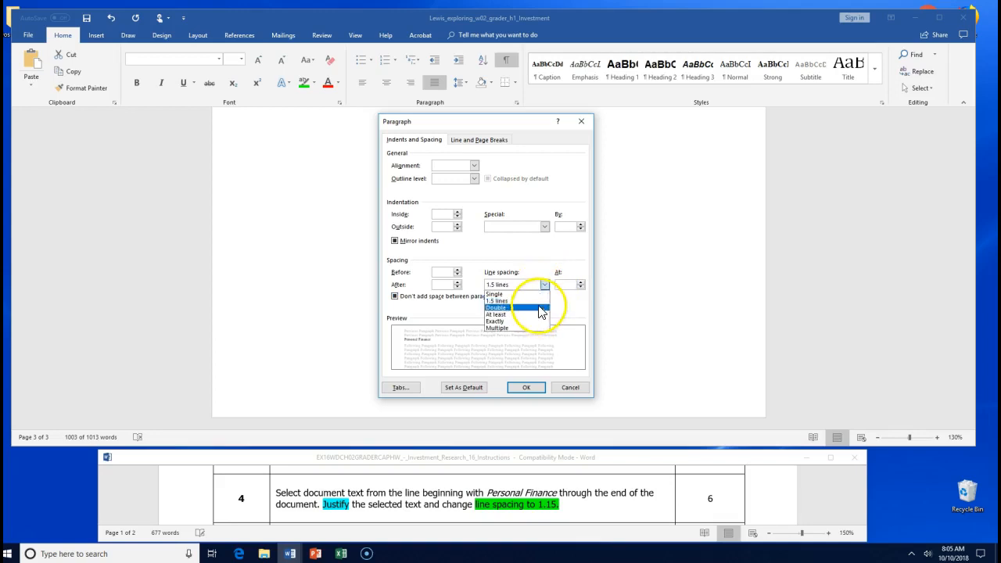
click(538, 301)
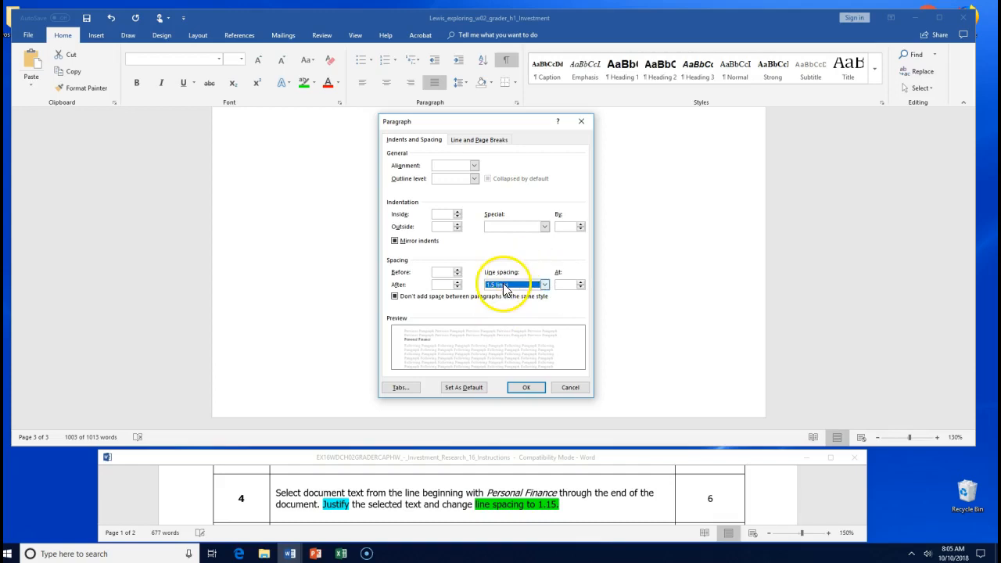
click(520, 387)
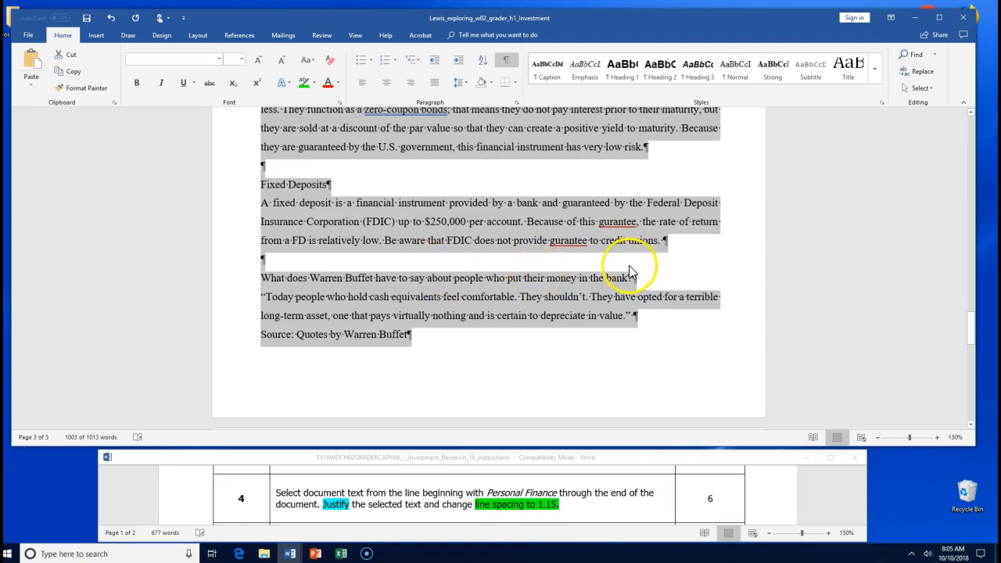
click(506, 346)
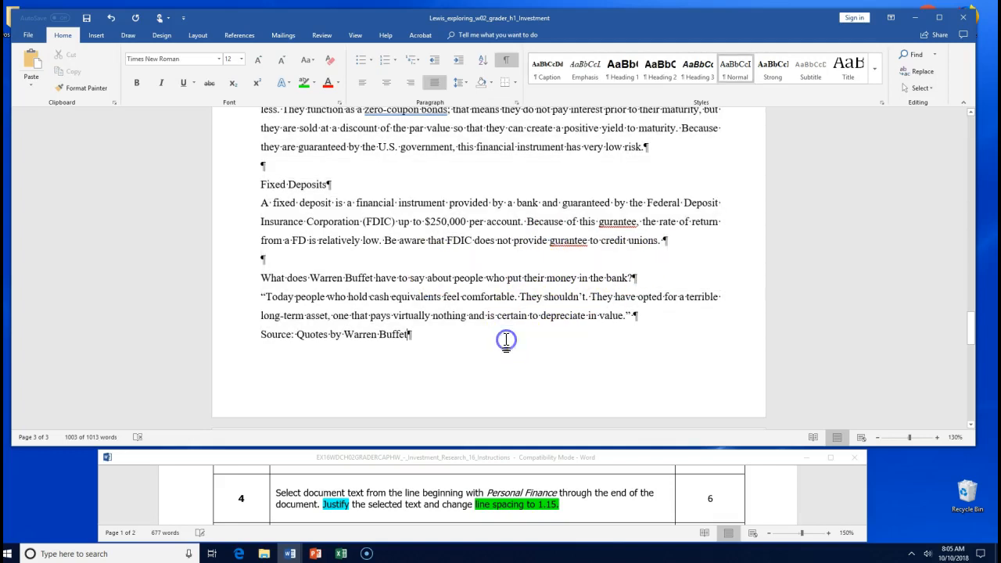
click(83, 21)
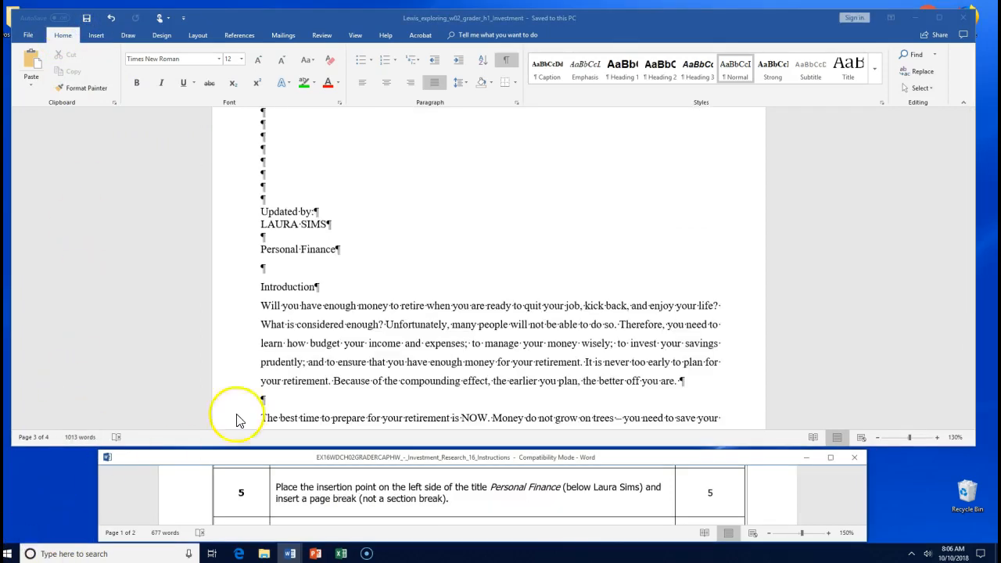
- Highlight part of the step 5 instruction text in green
scroll(398, 305, up, 5)
scroll(399, 305, down, 2)
scroll(398, 305, down, 4)
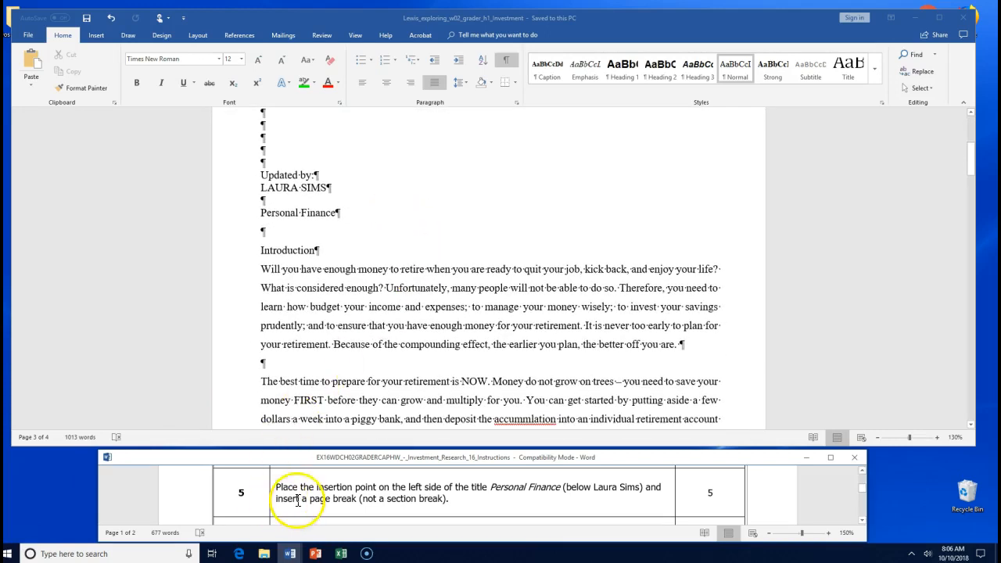
click(322, 486)
drag(322, 486, 410, 486)
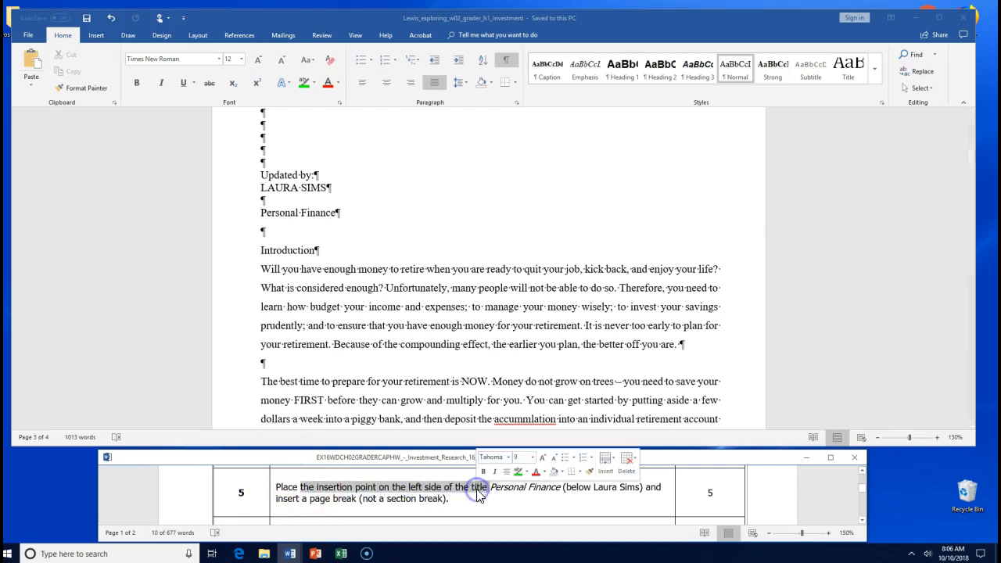
click(518, 472)
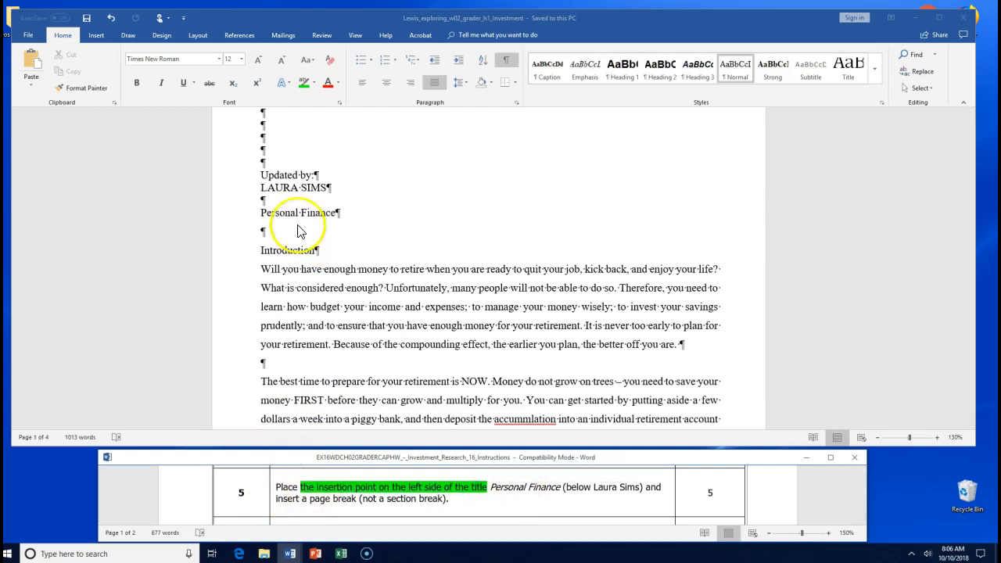
- Insert a page break before Personal Finance so it starts page 2
click(261, 211)
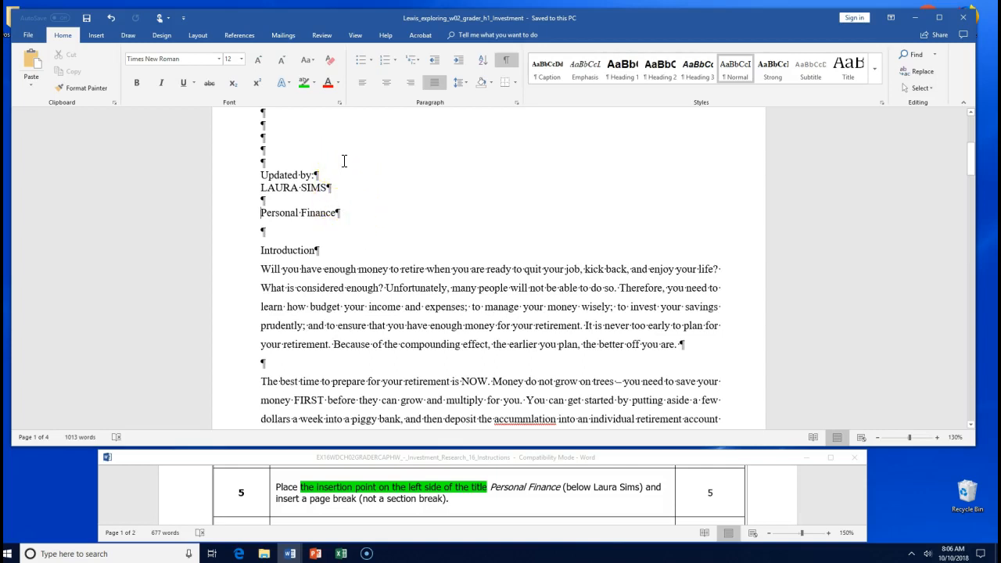
click(98, 37)
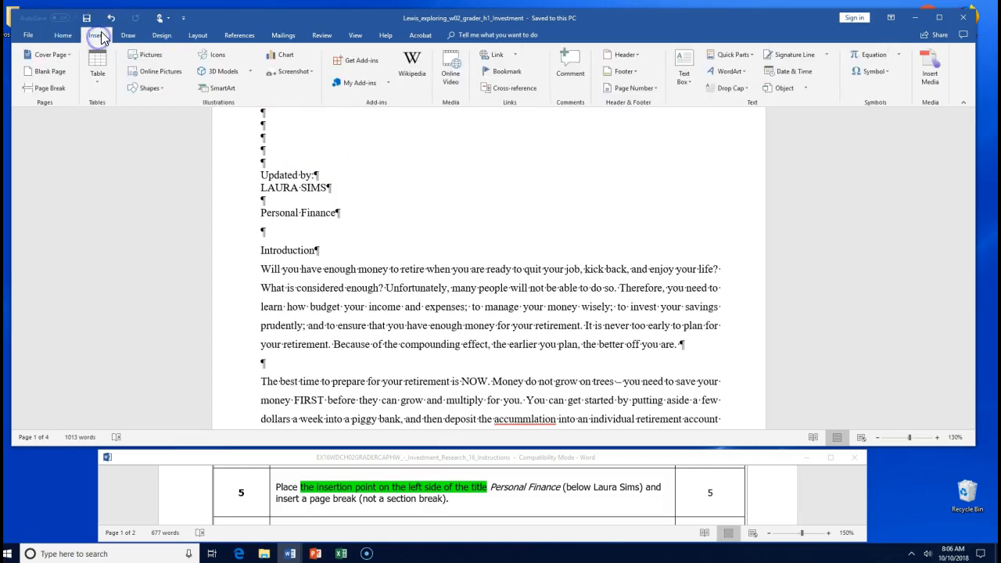
click(51, 88)
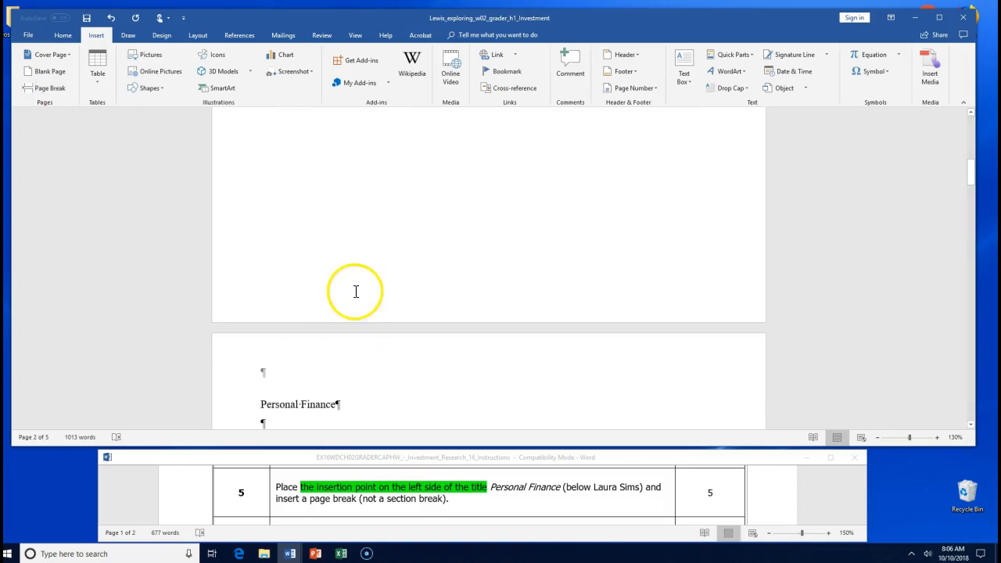
scroll(355, 290, up, 5)
scroll(370, 273, up, 5)
scroll(371, 273, down, 8)
scroll(371, 273, up, 5)
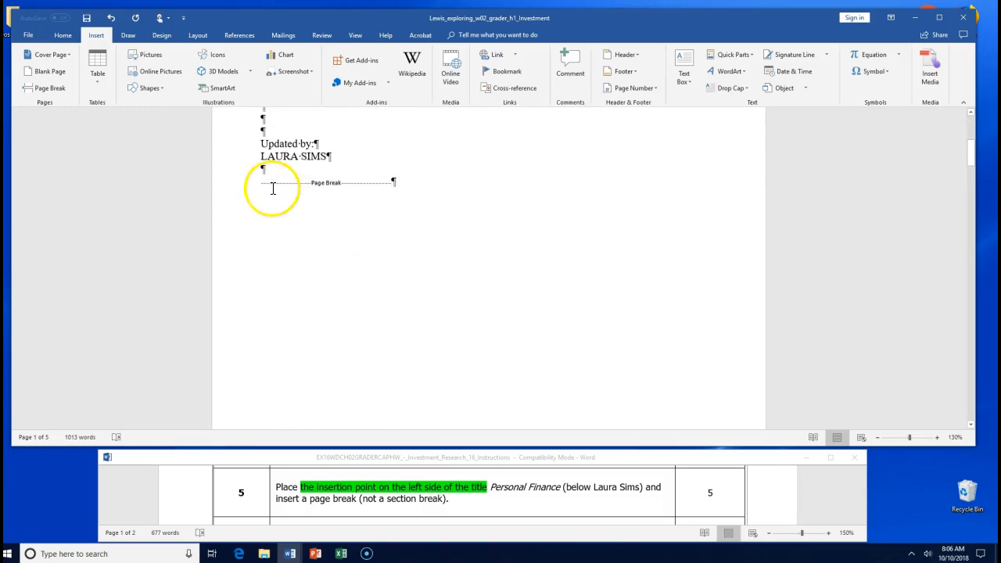
drag(261, 180, 348, 185)
scroll(402, 266, down, 10)
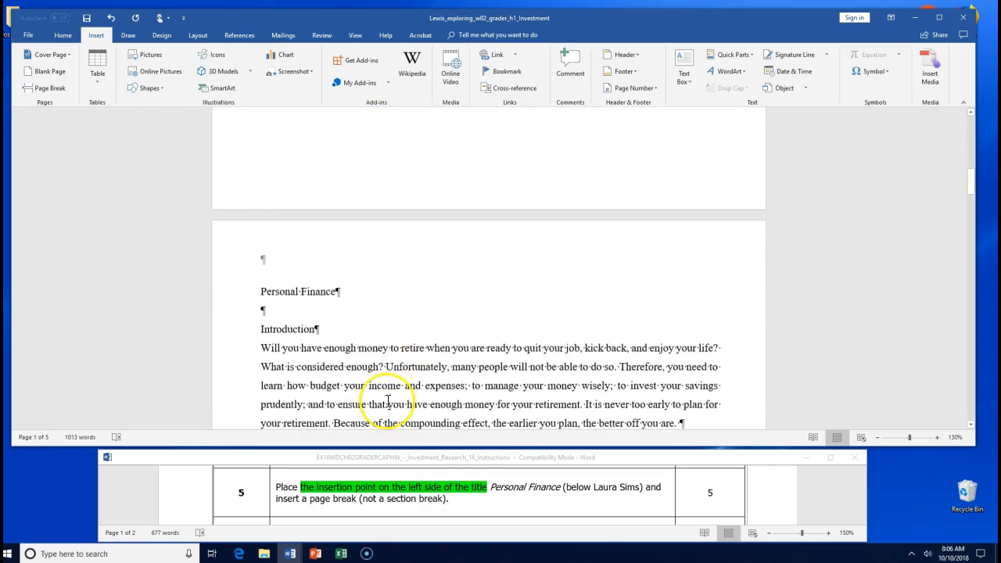
scroll(388, 400, down, 4)
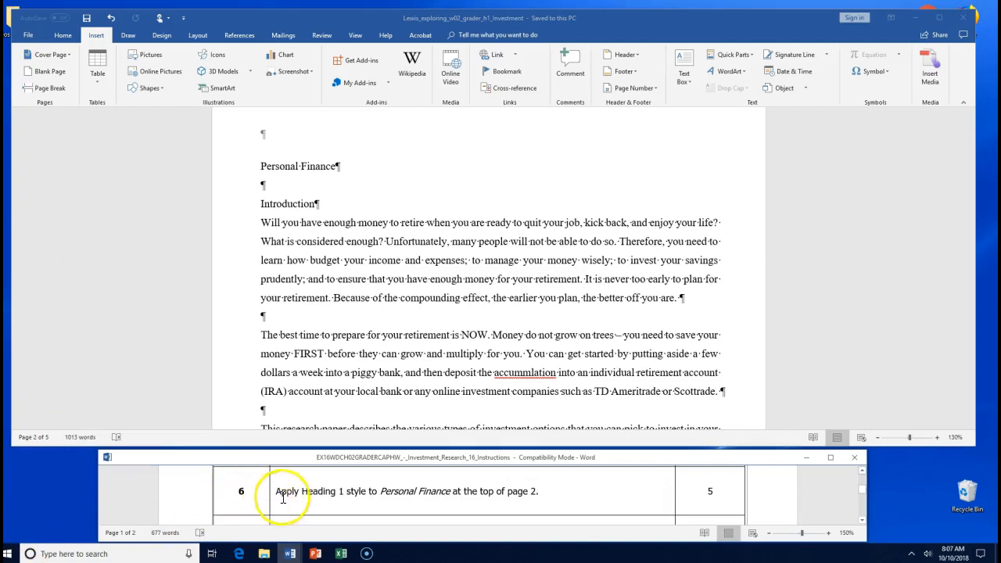
- Highlight 'Apply Heading 1 style' green in the instructions and hide formatting marks
drag(300, 494, 361, 495)
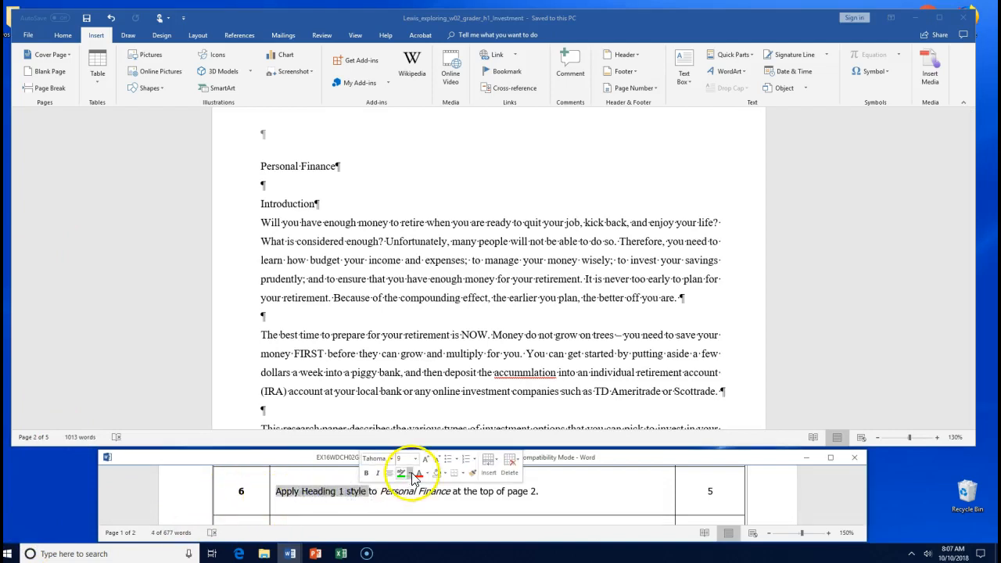
click(411, 474)
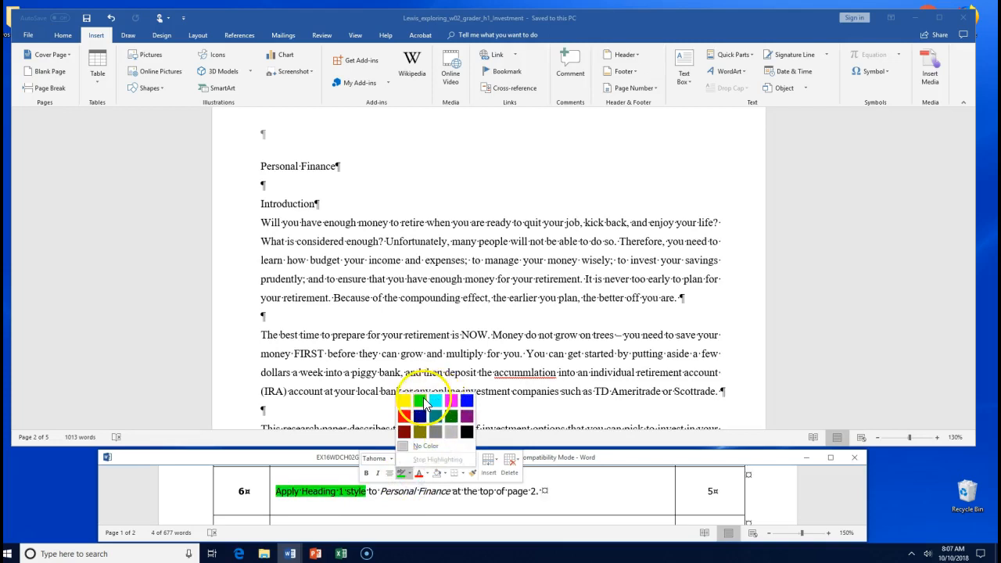
click(423, 403)
click(413, 496)
key(ctrl+shift+8)
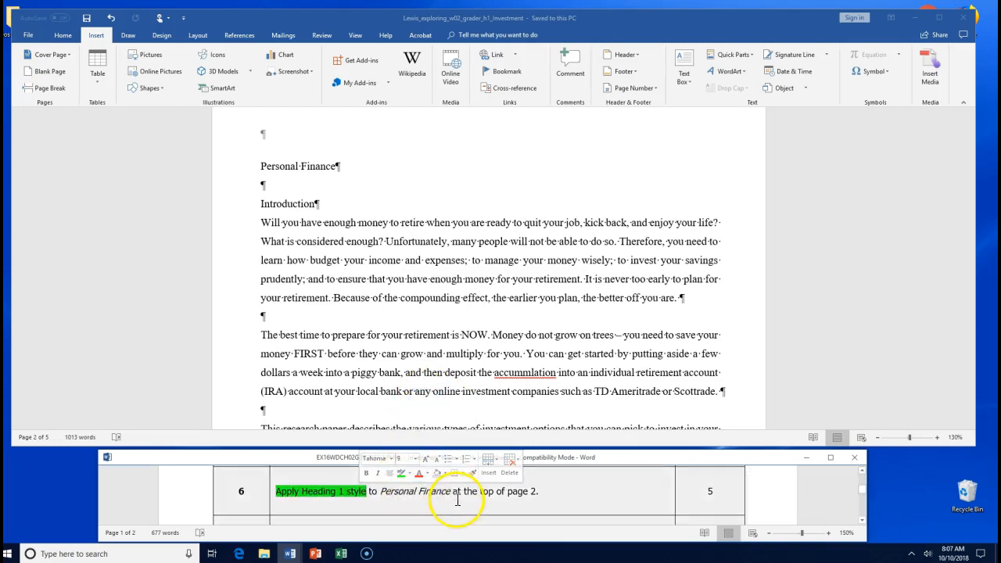
- Apply Heading 1 to the Personal Finance title and save the document
click(261, 169)
drag(288, 166, 339, 167)
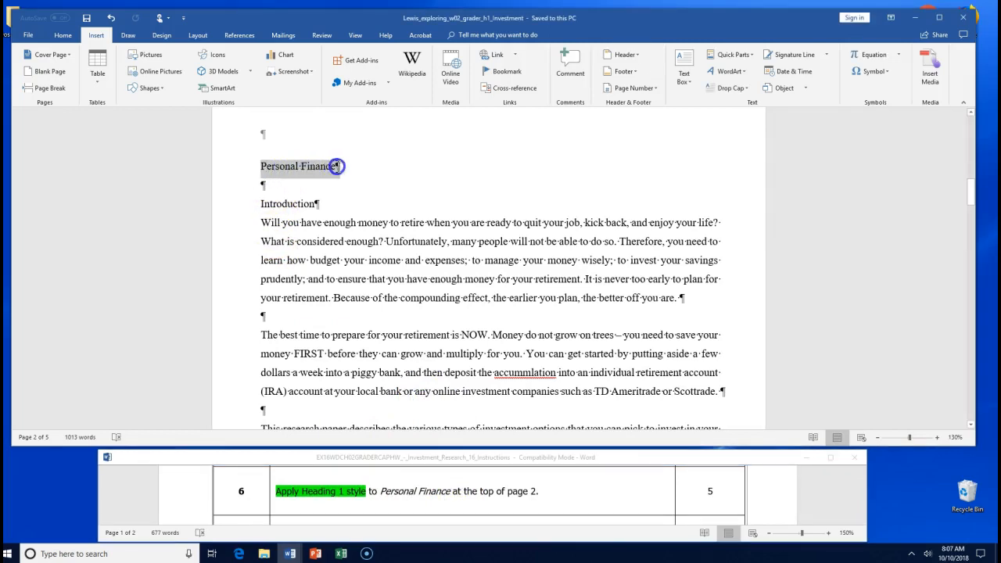
click(65, 36)
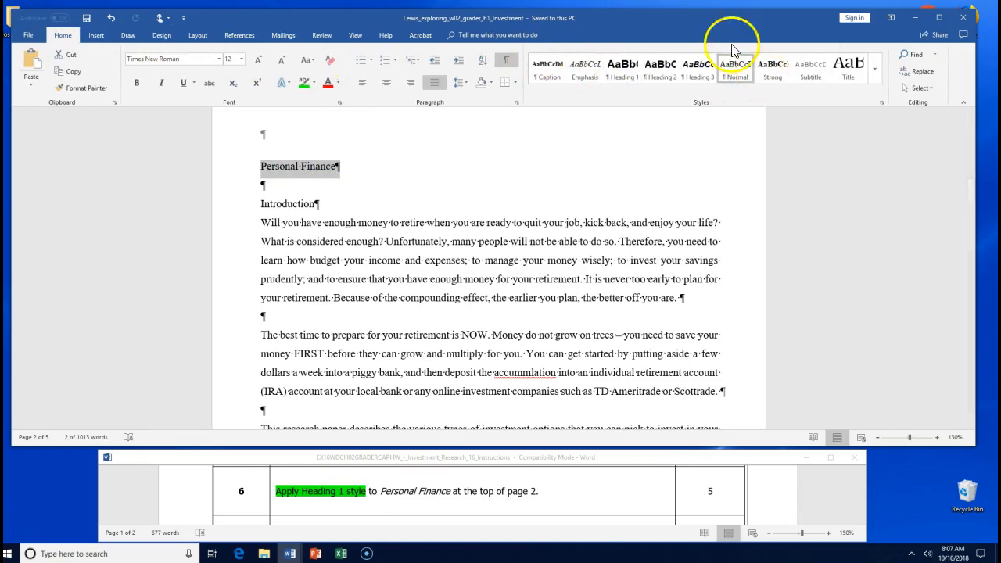
click(874, 73)
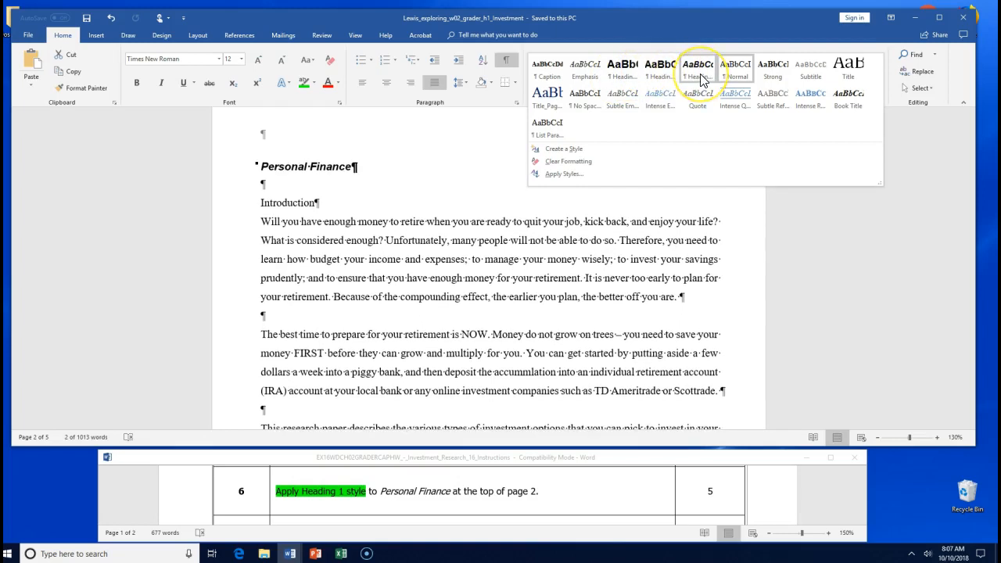
click(624, 74)
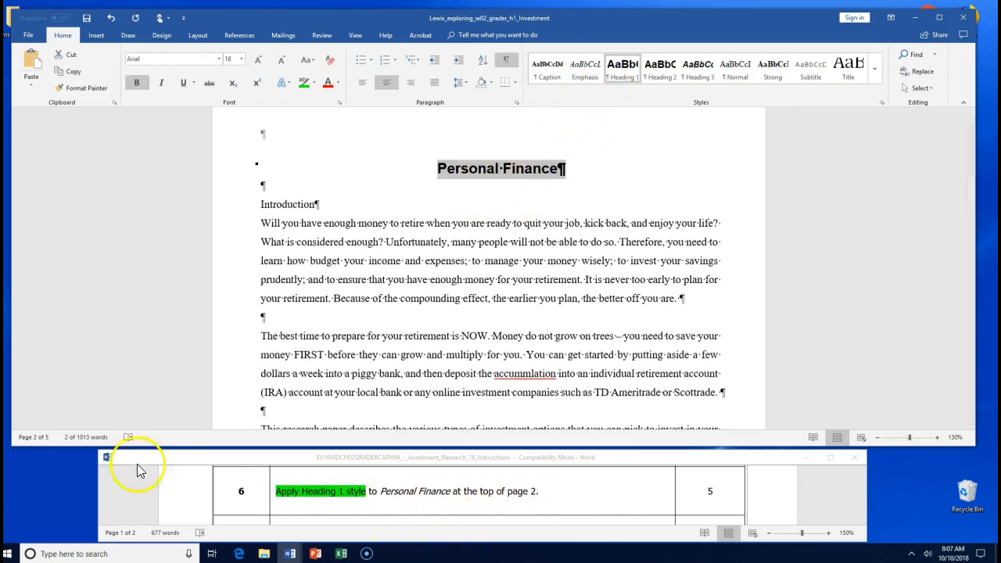
click(88, 18)
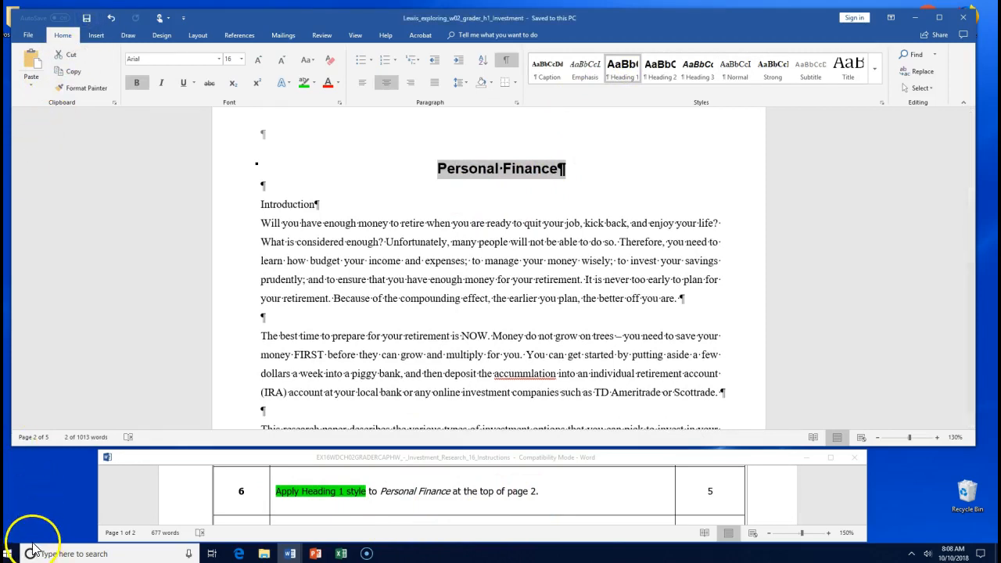
- Highlight Introduction green, Equity Stocks yellow and Bonds green in step 7
click(178, 512)
scroll(178, 512, down, 2)
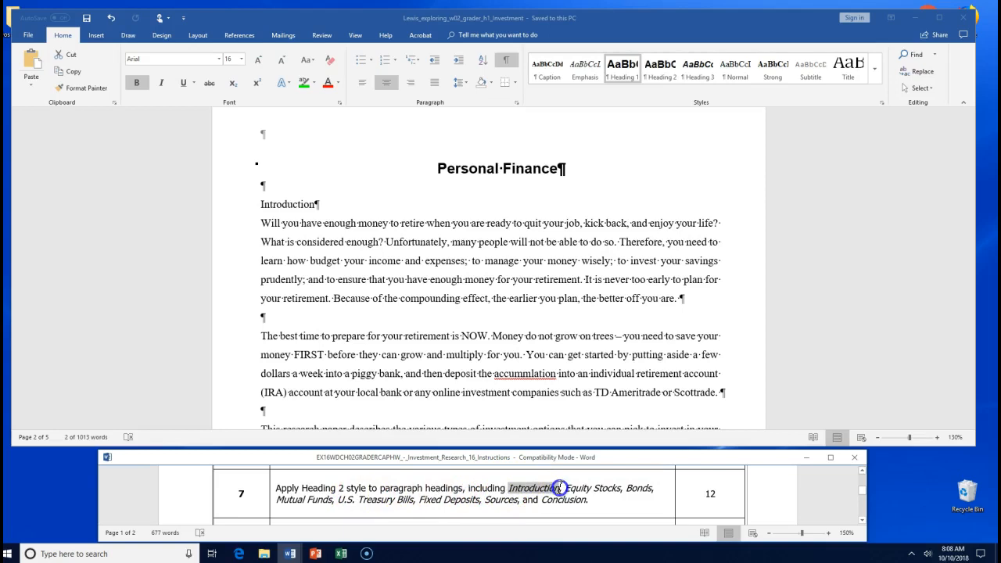
double_click(540, 488)
click(600, 469)
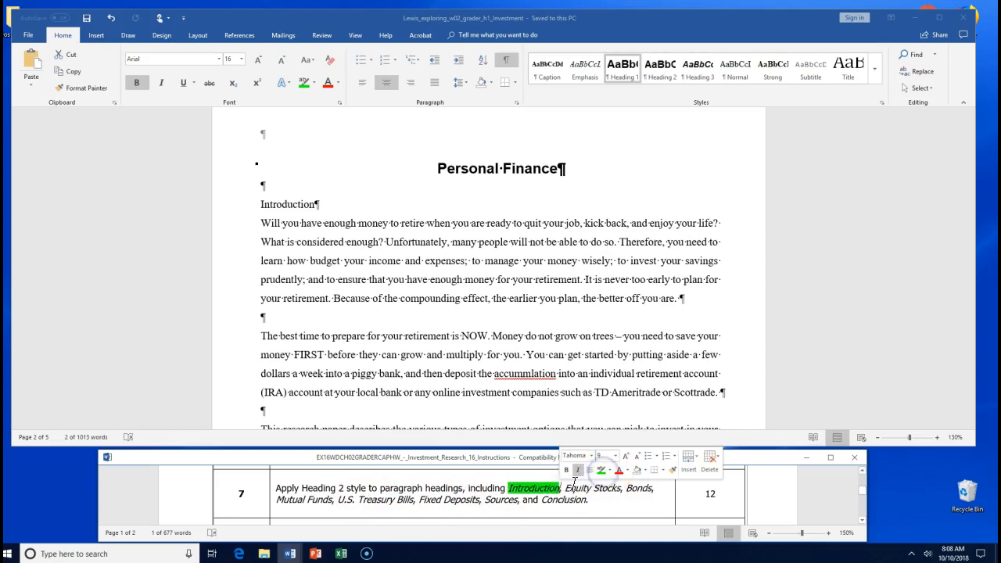
drag(568, 487, 588, 489)
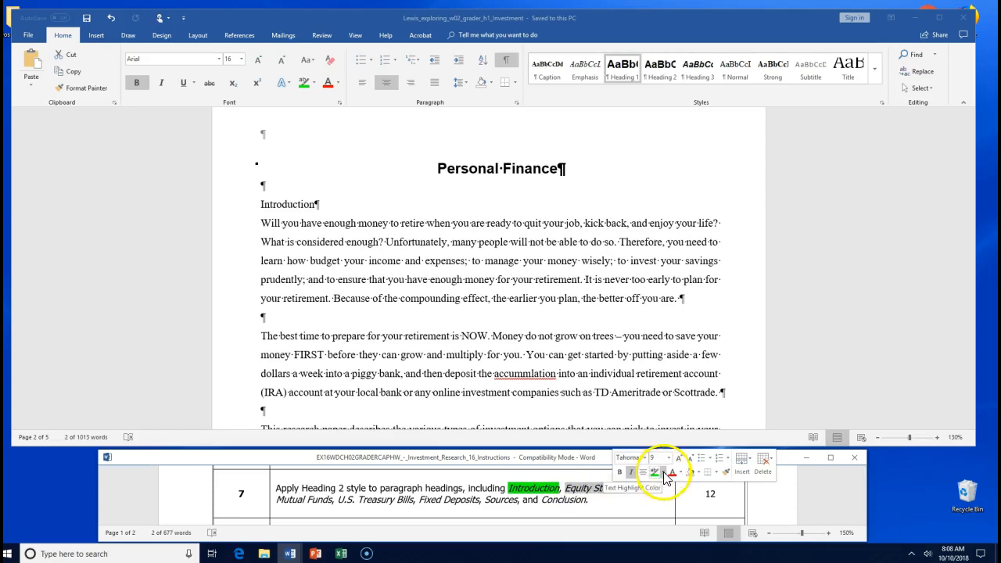
click(665, 473)
click(657, 399)
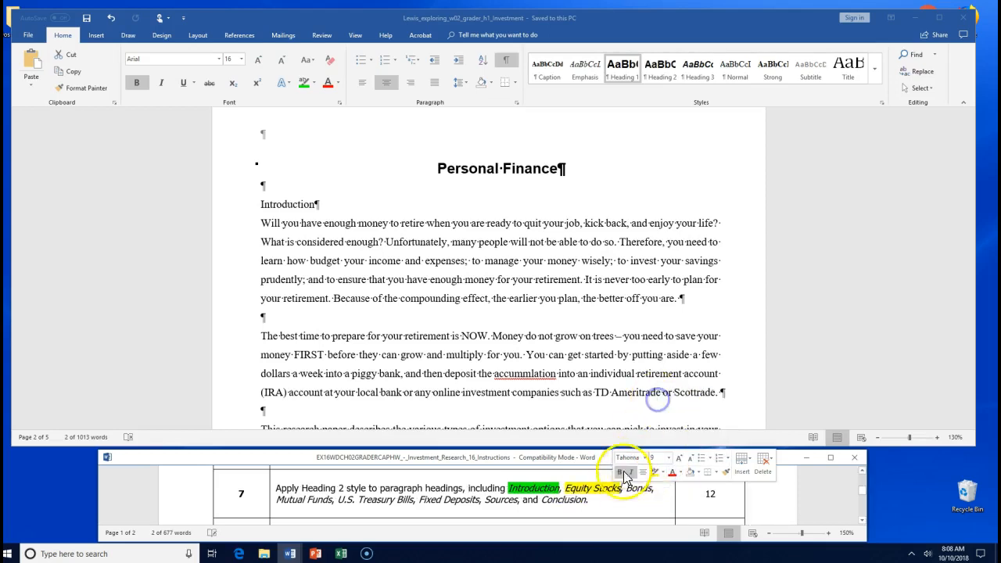
click(629, 491)
drag(628, 491, 654, 489)
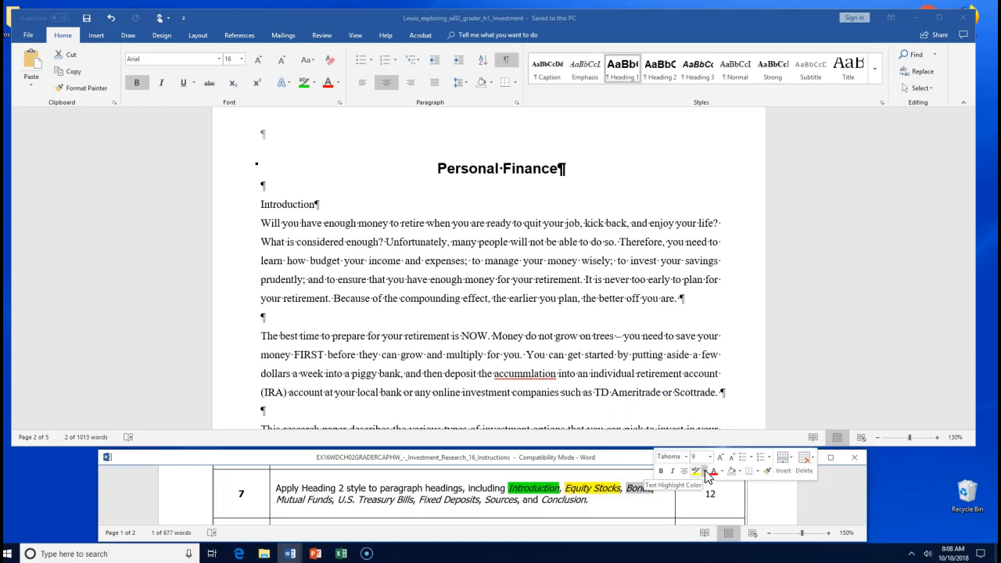
click(707, 474)
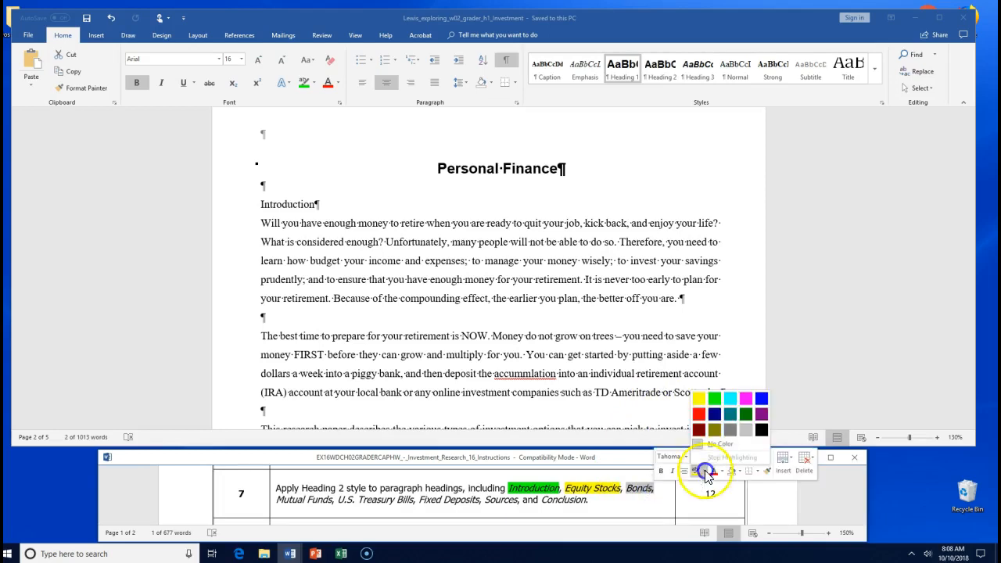
click(712, 401)
click(305, 513)
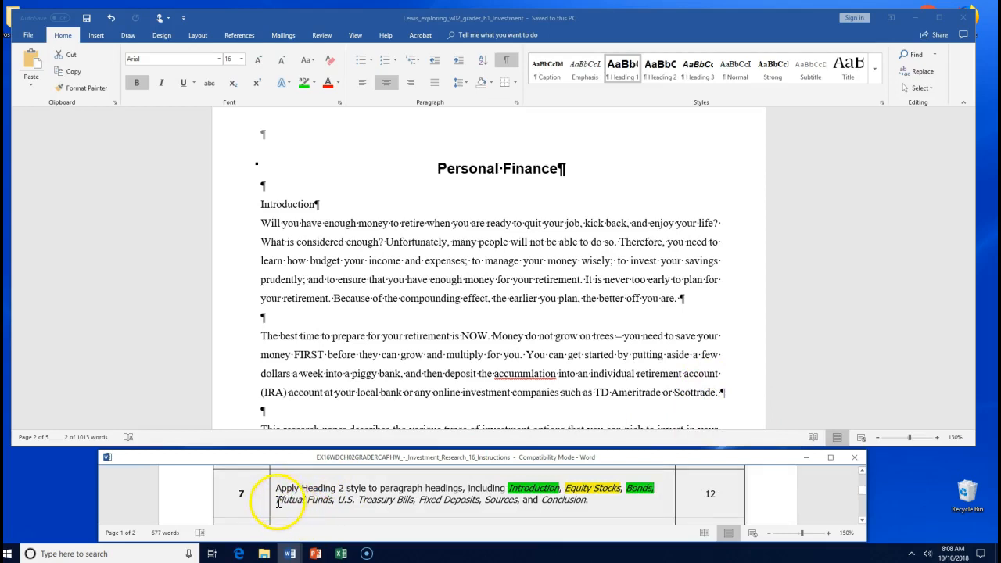
- Highlight Mutual Funds yellow, U.S. Treasury Bills green and Fixed Deposits yellow
drag(278, 500, 333, 503)
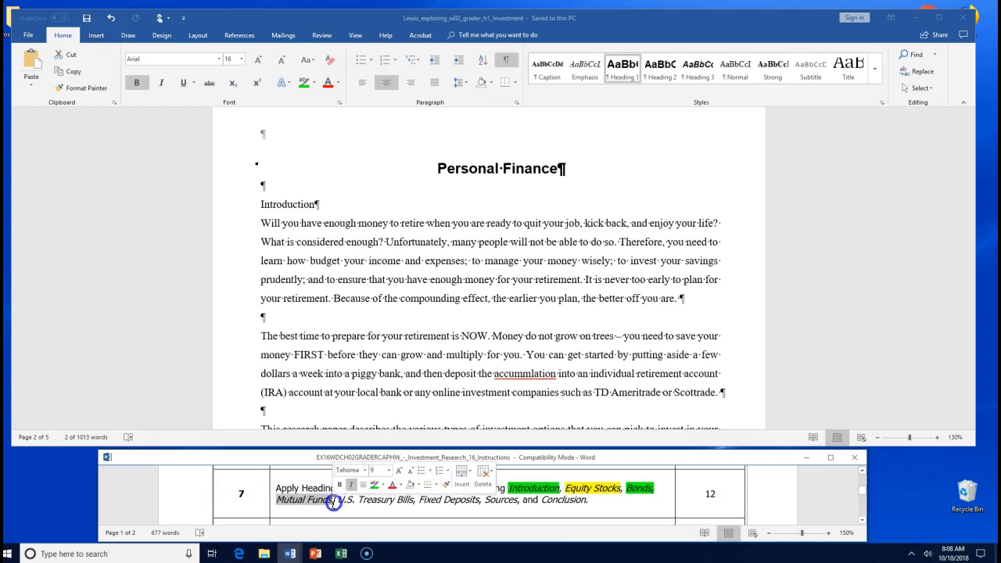
click(383, 486)
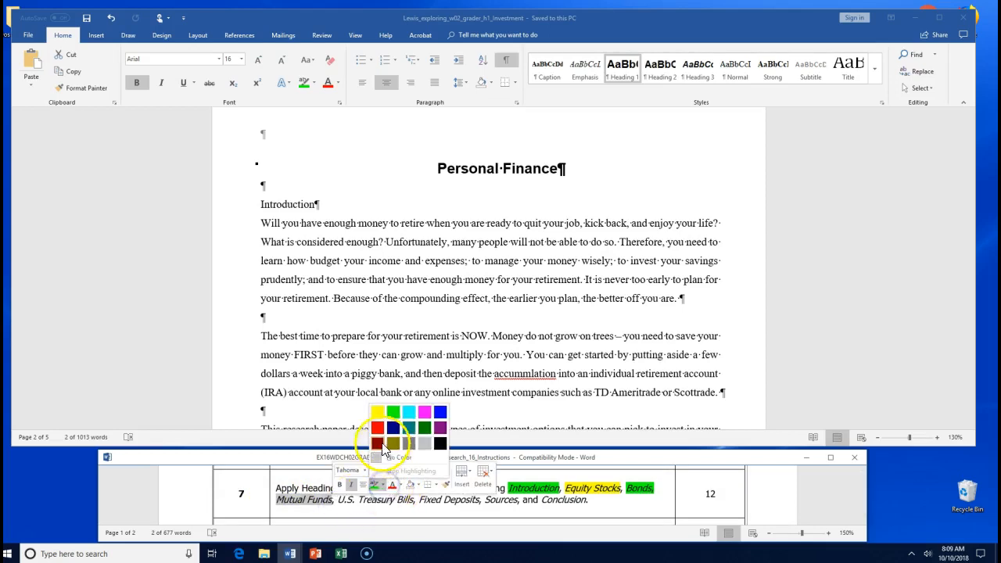
click(378, 414)
click(343, 510)
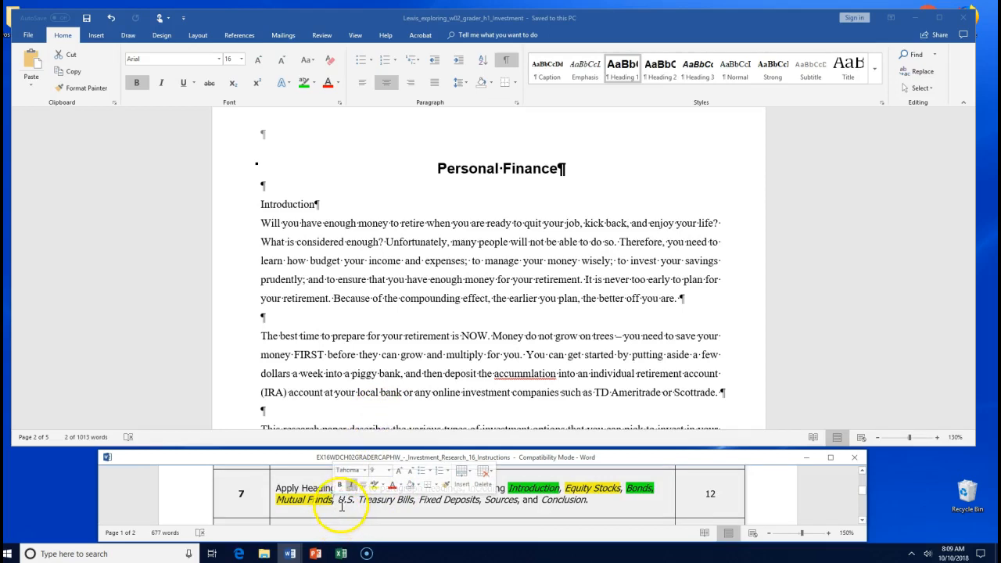
drag(341, 503, 359, 502)
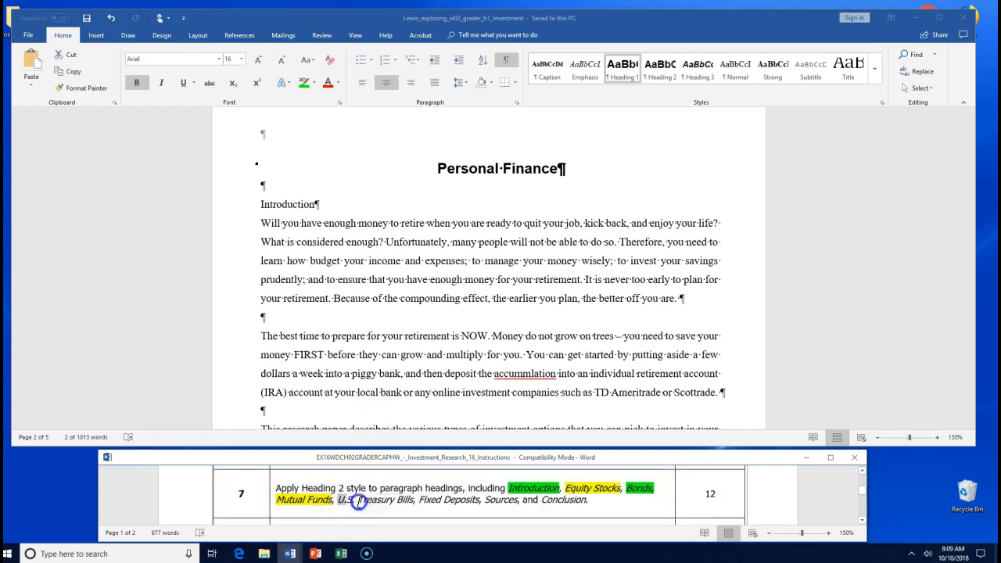
click(405, 503)
drag(409, 501, 414, 502)
click(462, 484)
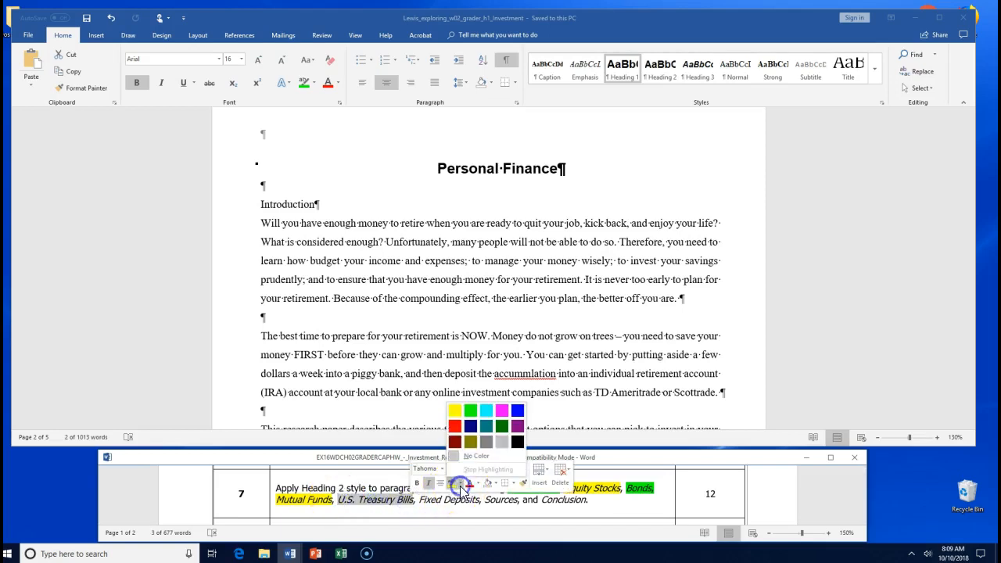
click(470, 409)
click(420, 504)
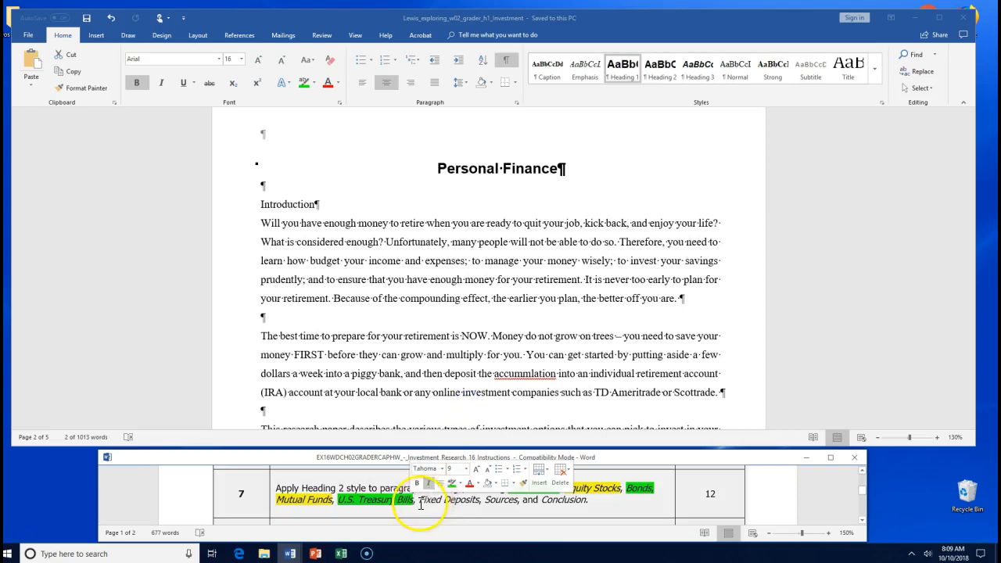
drag(419, 501, 479, 501)
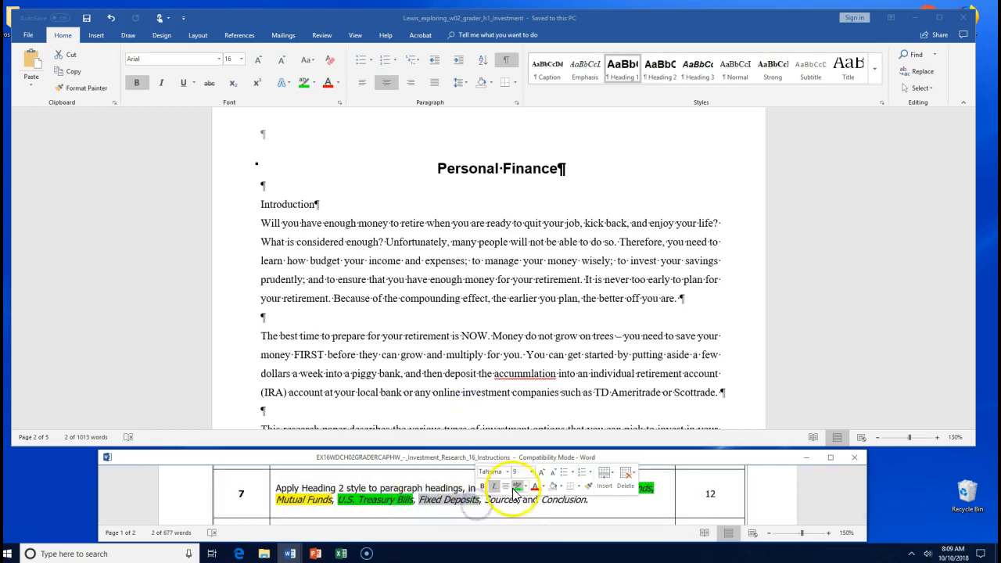
click(525, 487)
click(516, 411)
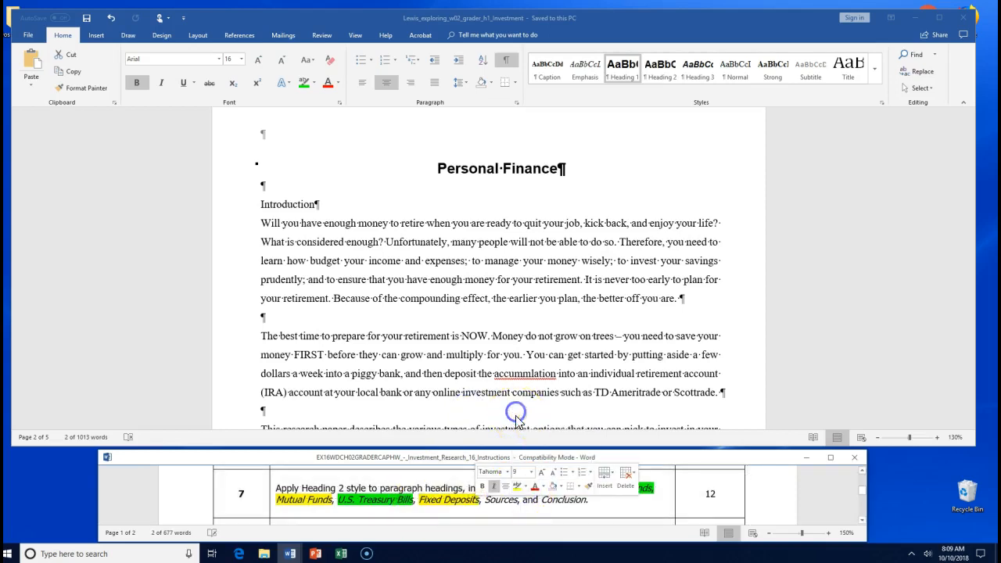
click(486, 504)
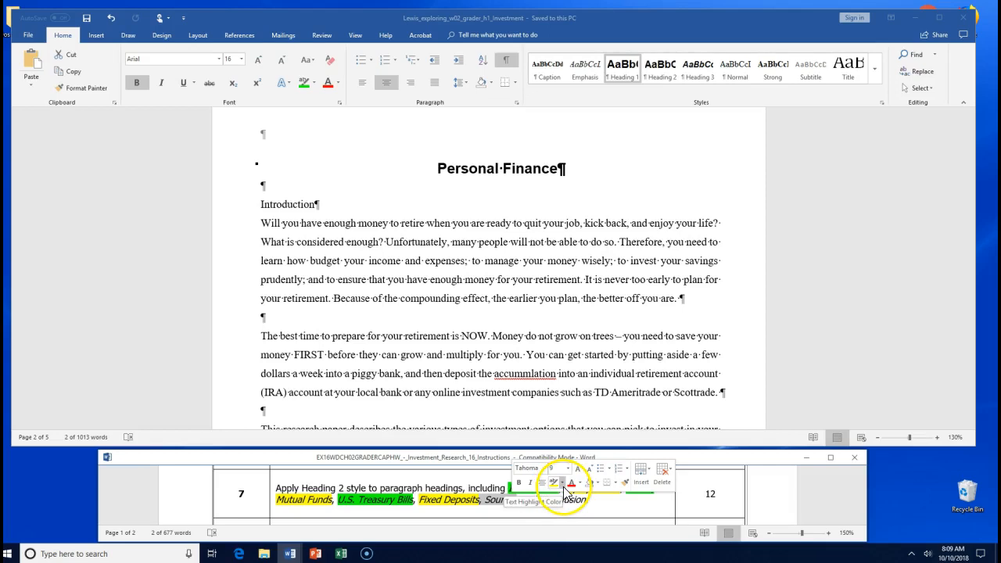
- Highlight Sources green and Conclusion yellow in the step 7 instructions
click(563, 486)
click(571, 409)
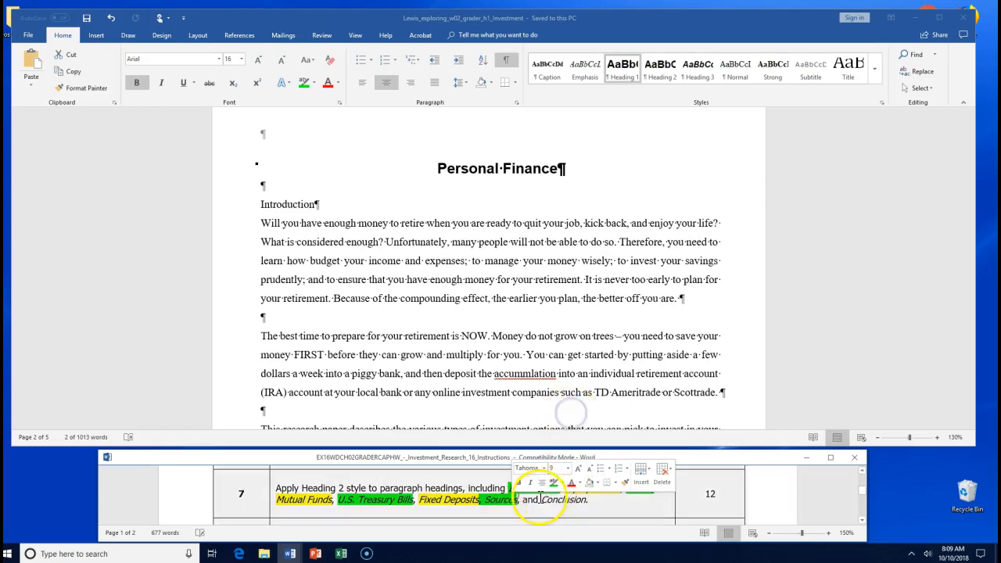
drag(541, 499, 582, 502)
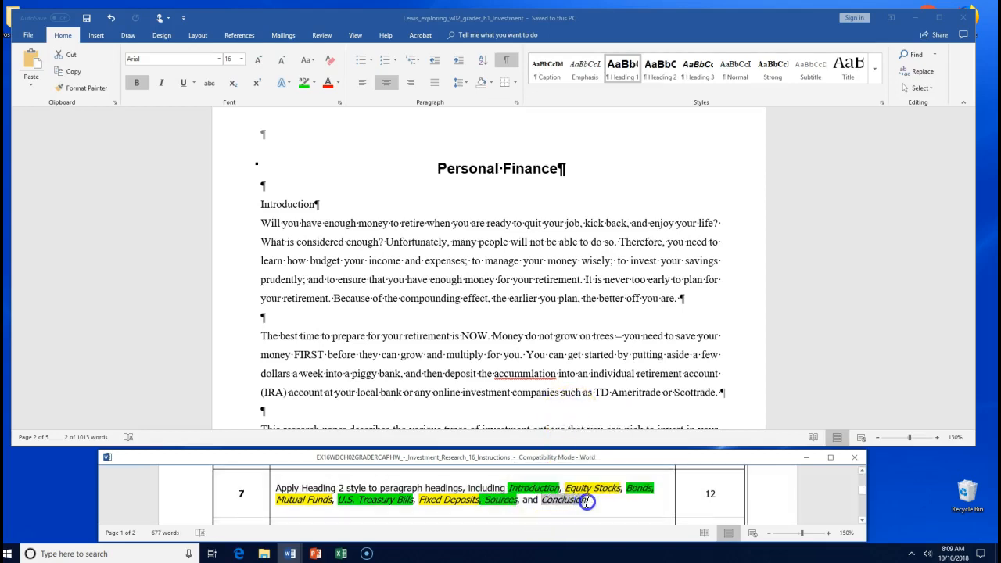
click(632, 491)
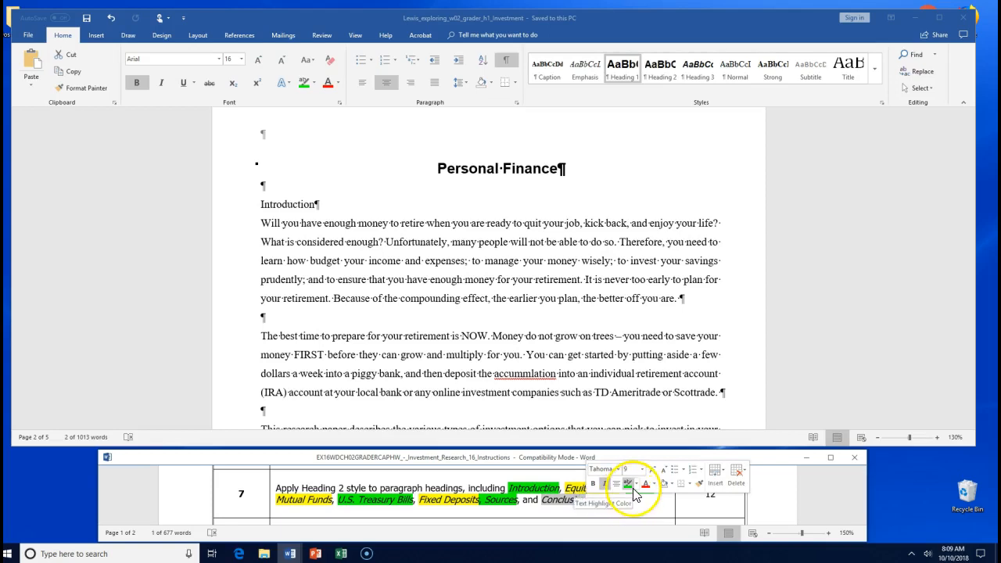
click(639, 489)
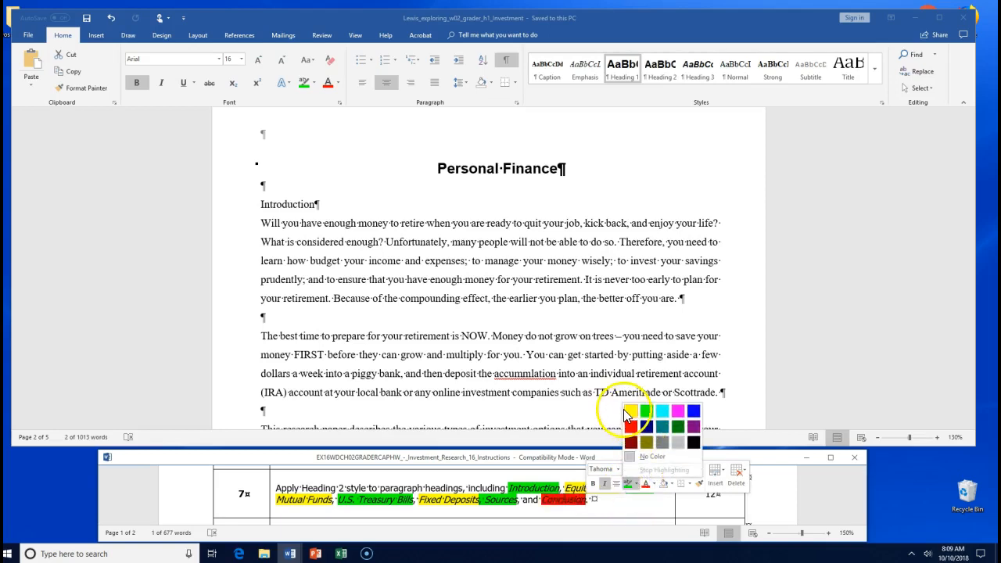
click(625, 412)
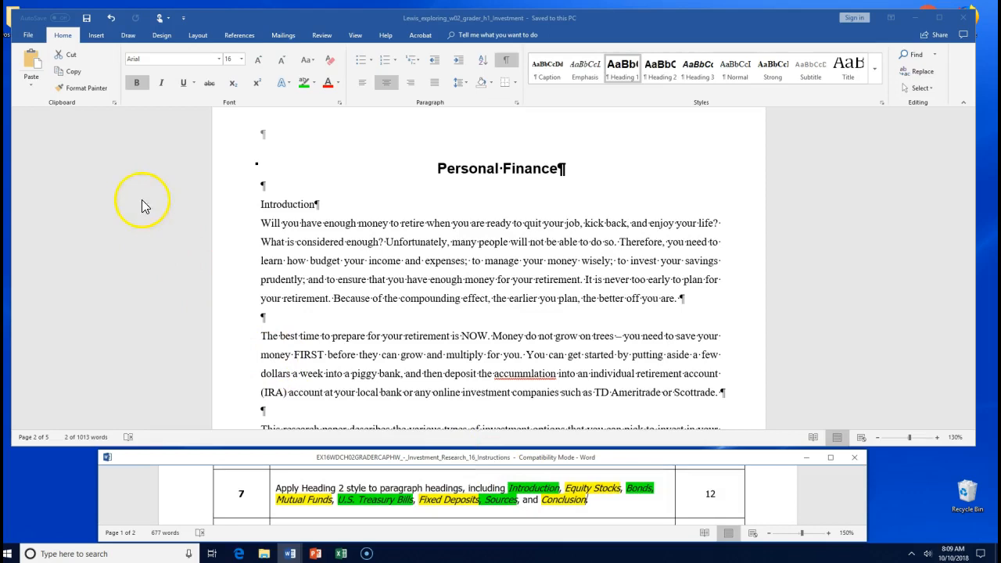
click(261, 204)
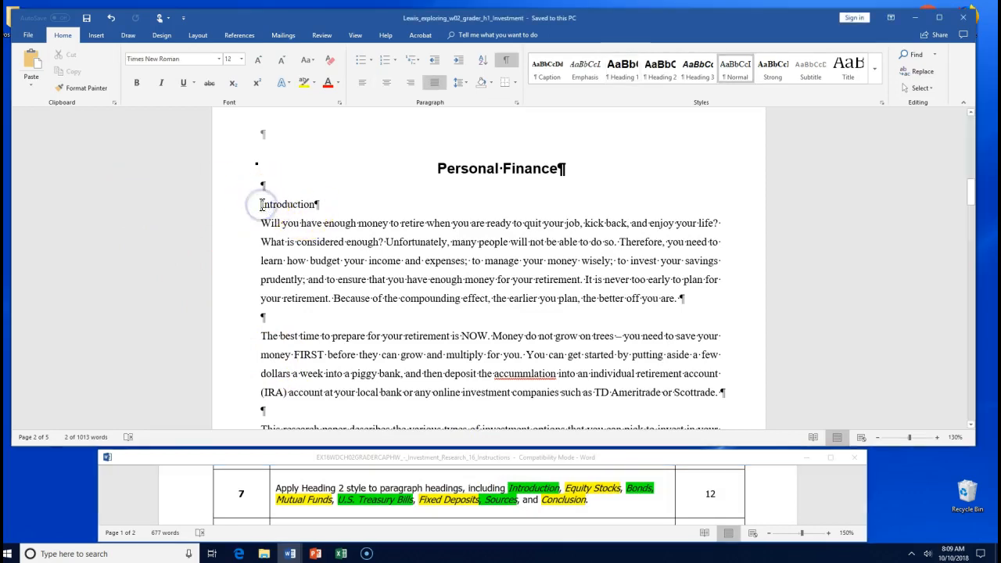
- Apply the Heading 2 style to the Introduction heading
drag(316, 206, 316, 208)
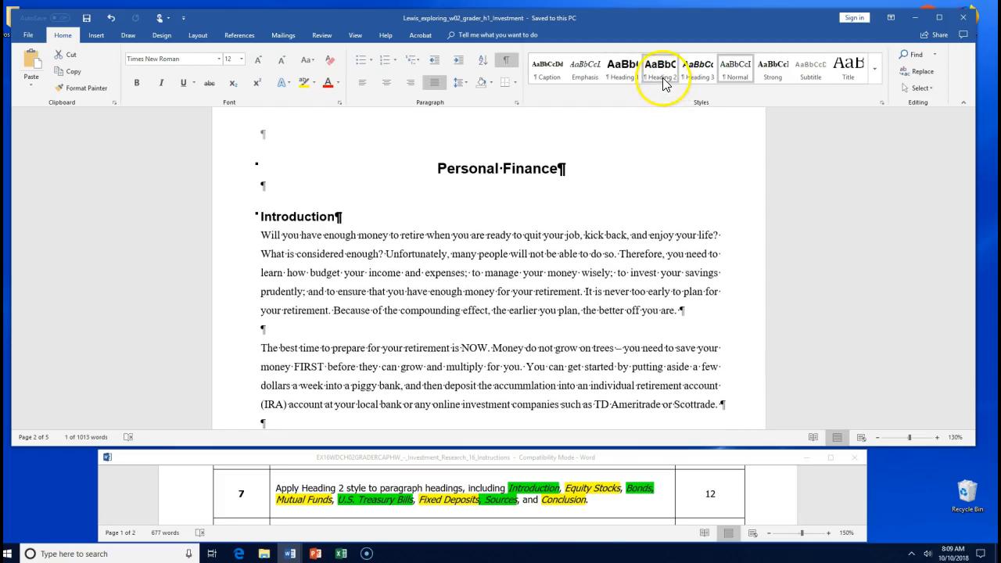
click(871, 81)
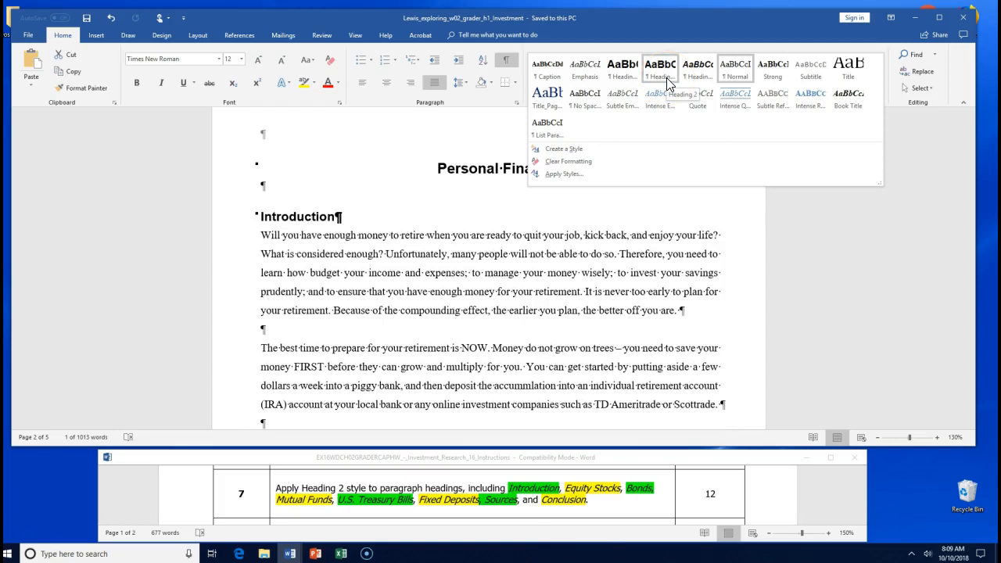
click(666, 78)
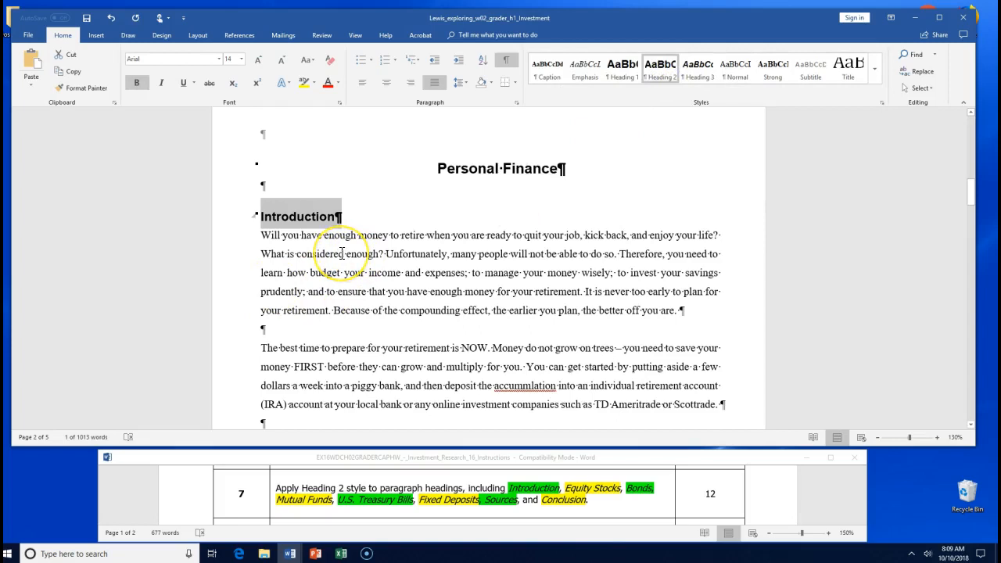
- Select the Equity Stocks heading and begin adding the following section headings to the selection
scroll(342, 252, down, 10)
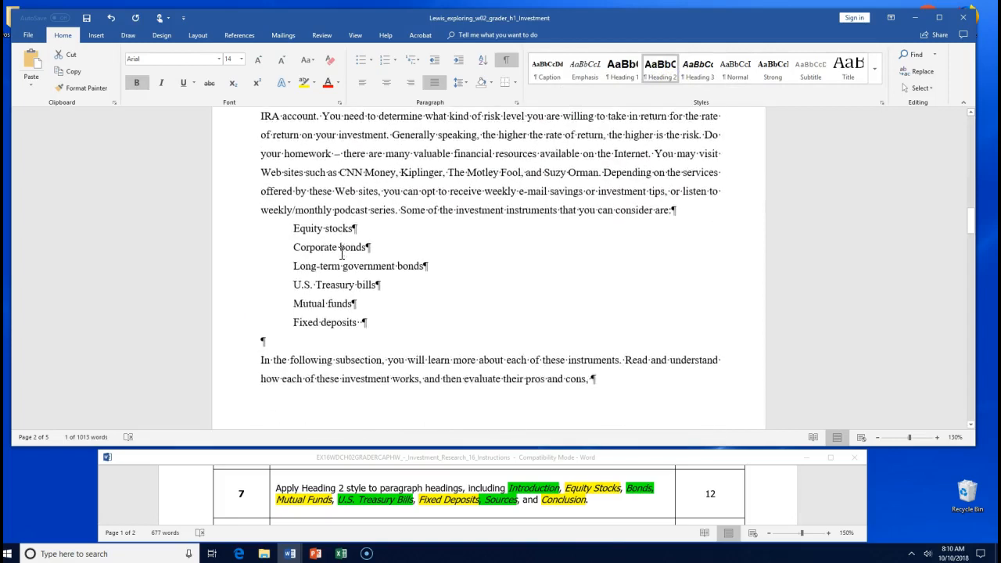
scroll(342, 252, down, 4)
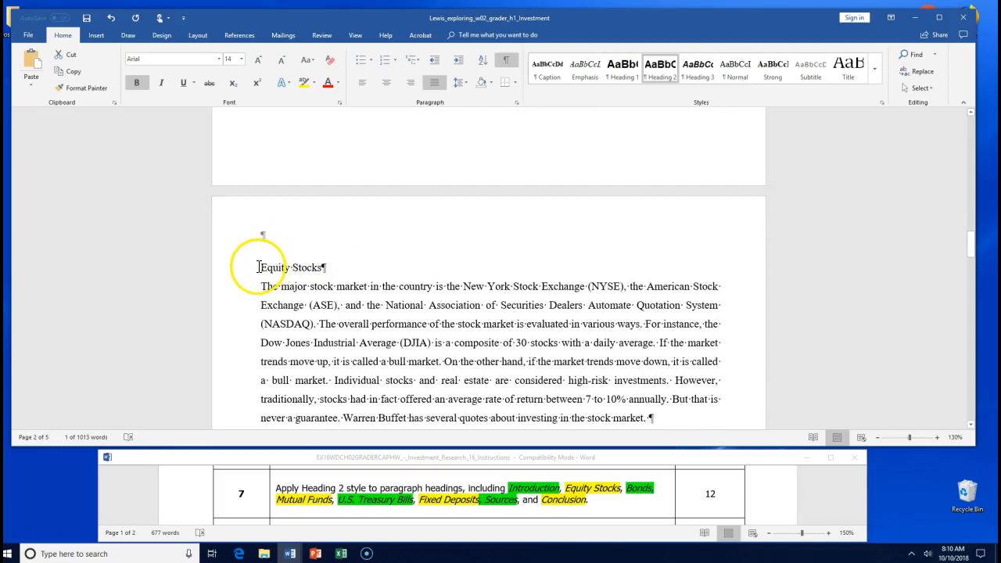
drag(333, 267, 334, 269)
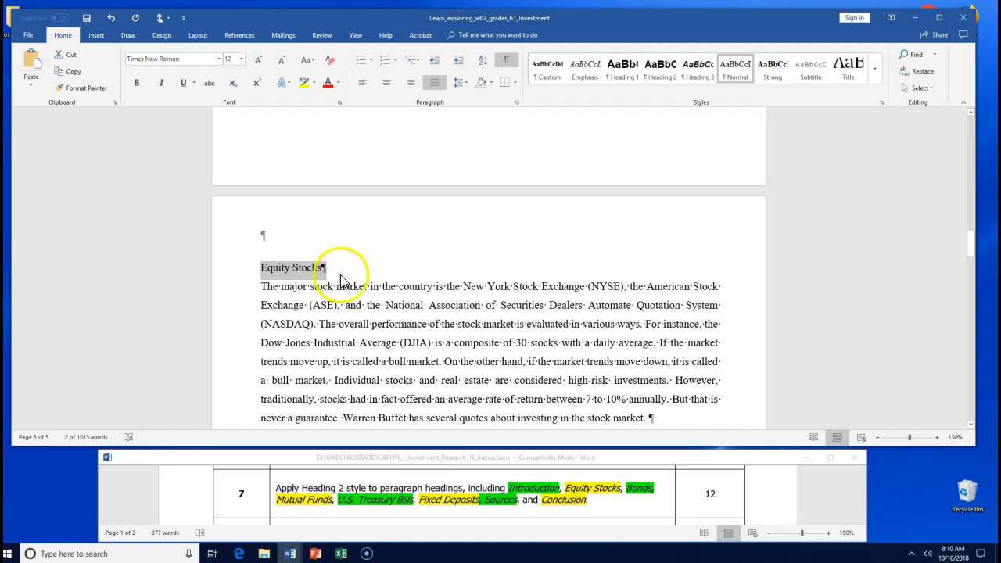
shift+click(349, 294)
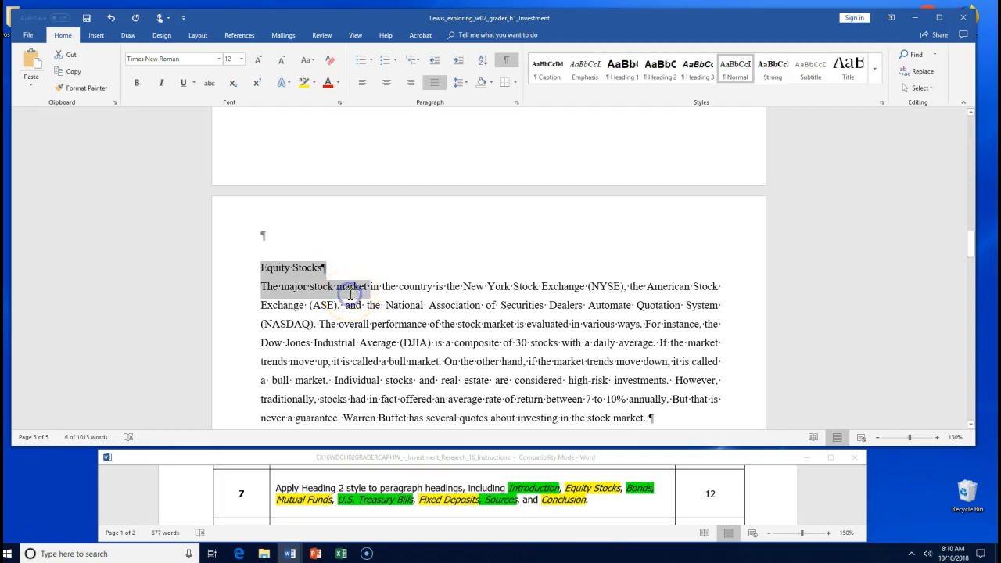
click(350, 294)
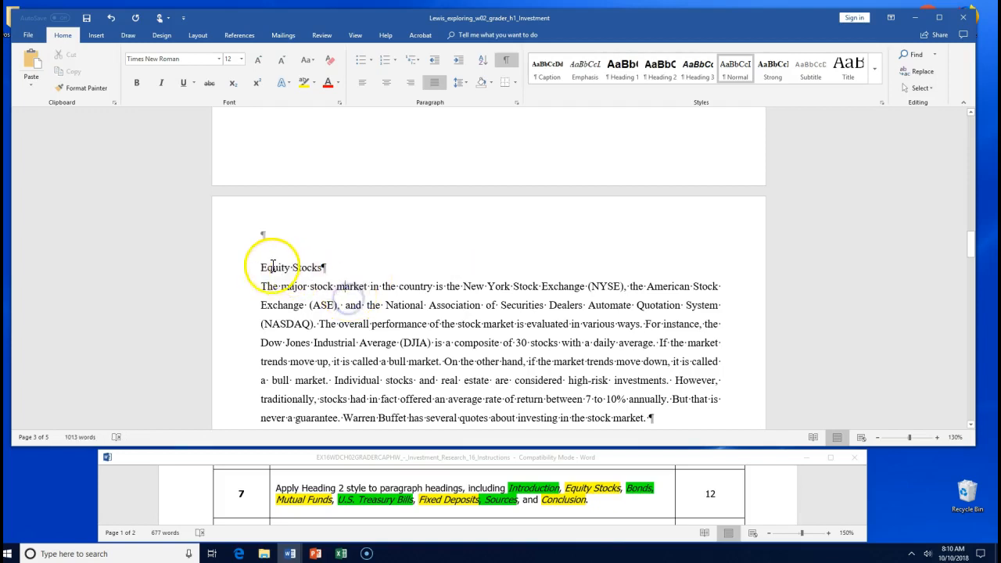
drag(261, 267, 322, 265)
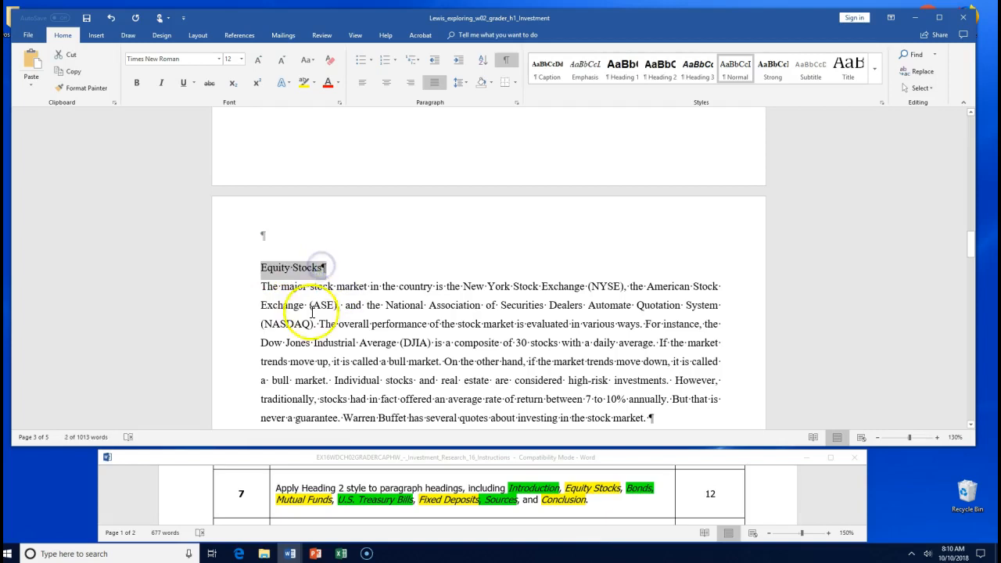
scroll(312, 308, down, 3)
scroll(312, 311, up, 3)
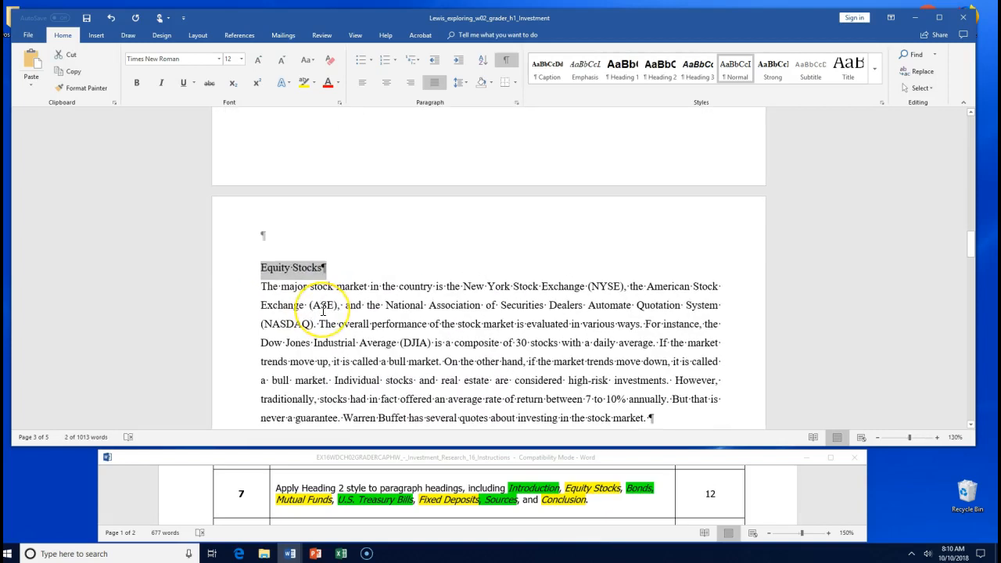
scroll(322, 309, down, 2)
scroll(322, 310, up, 5)
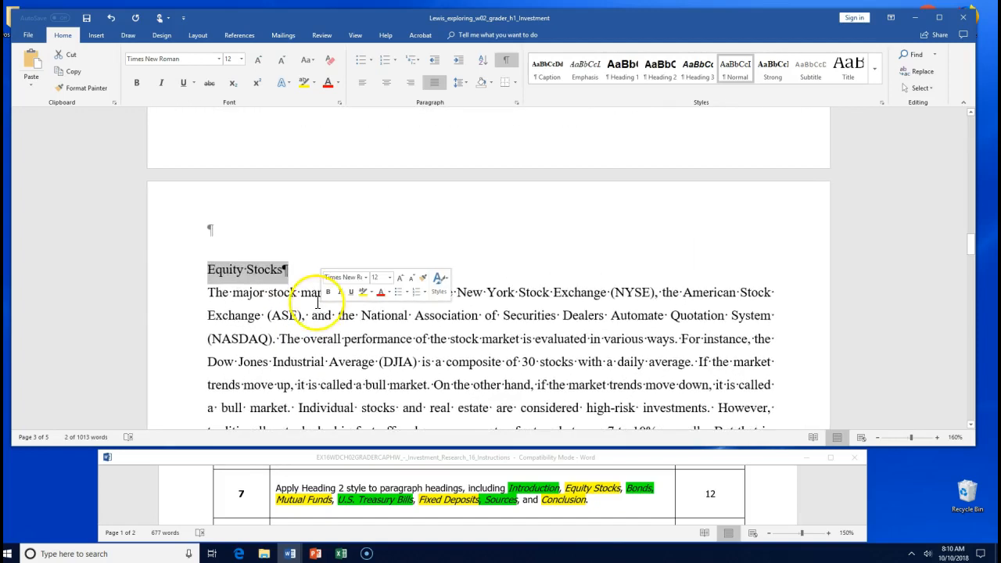
scroll(322, 310, down, 5)
scroll(311, 303, down, 1)
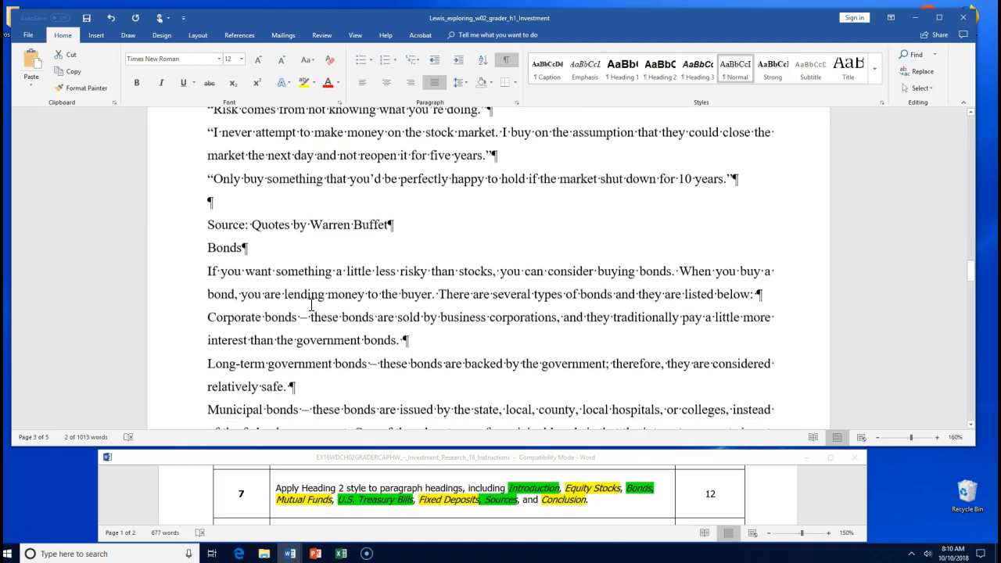
drag(205, 248, 238, 248)
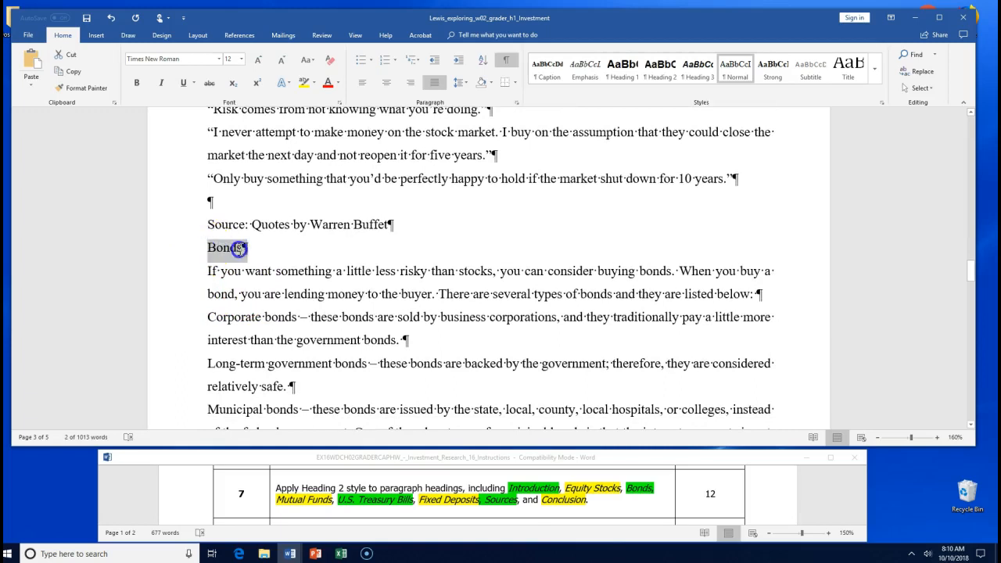
scroll(264, 188, up, 4)
scroll(324, 301, up, 1)
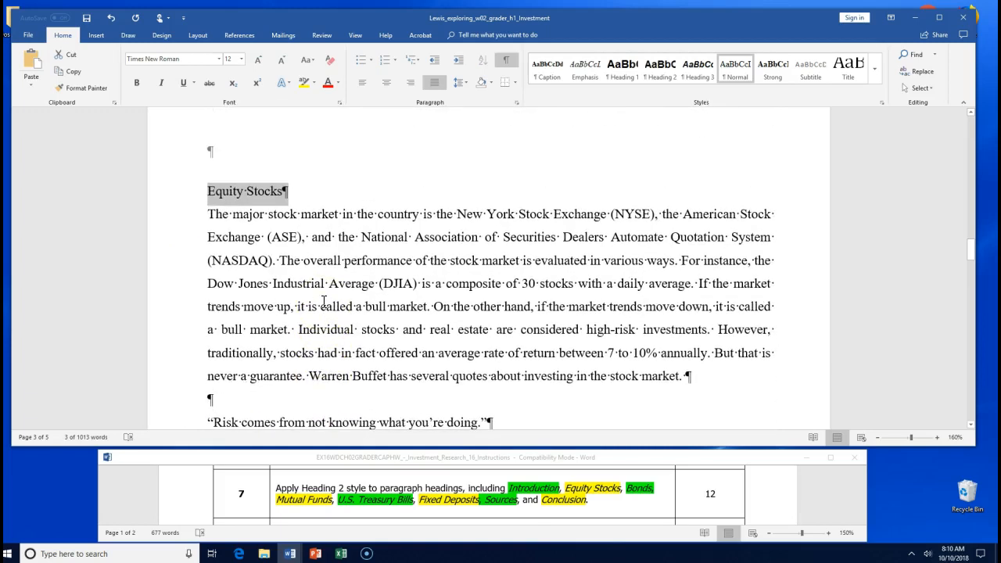
scroll(323, 299, down, 5)
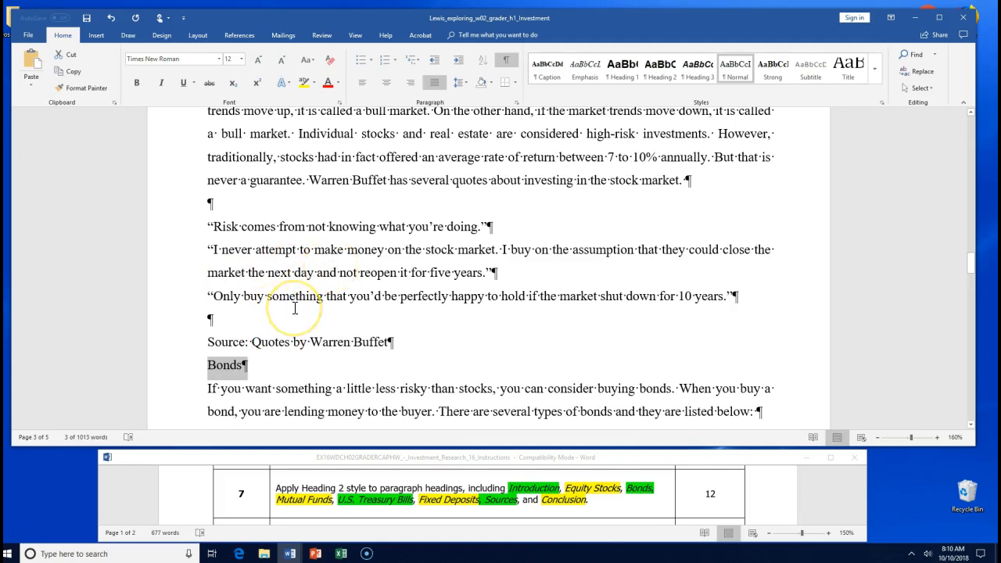
scroll(294, 308, down, 5)
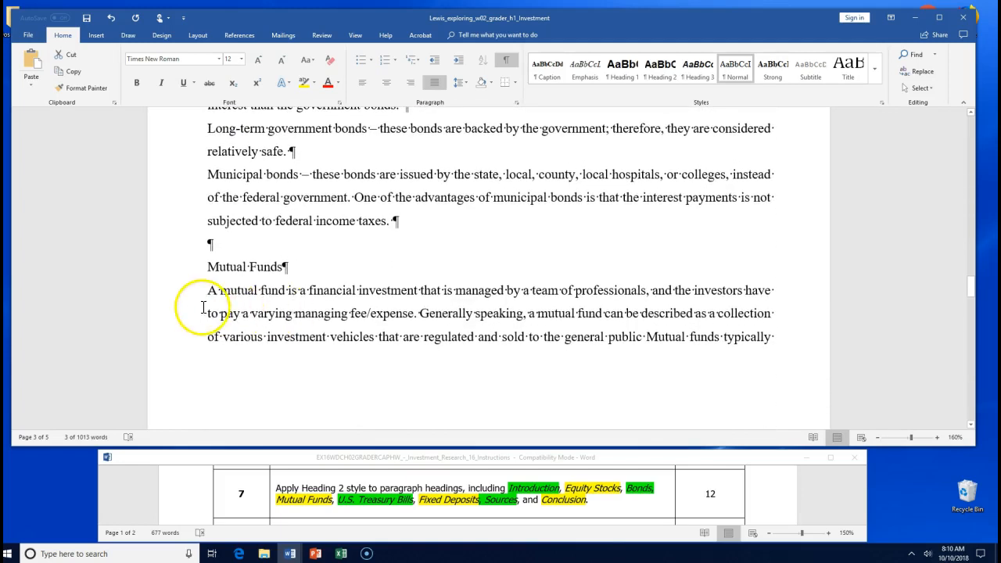
drag(205, 268, 286, 266)
scroll(400, 314, down, 2)
scroll(400, 315, down, 5)
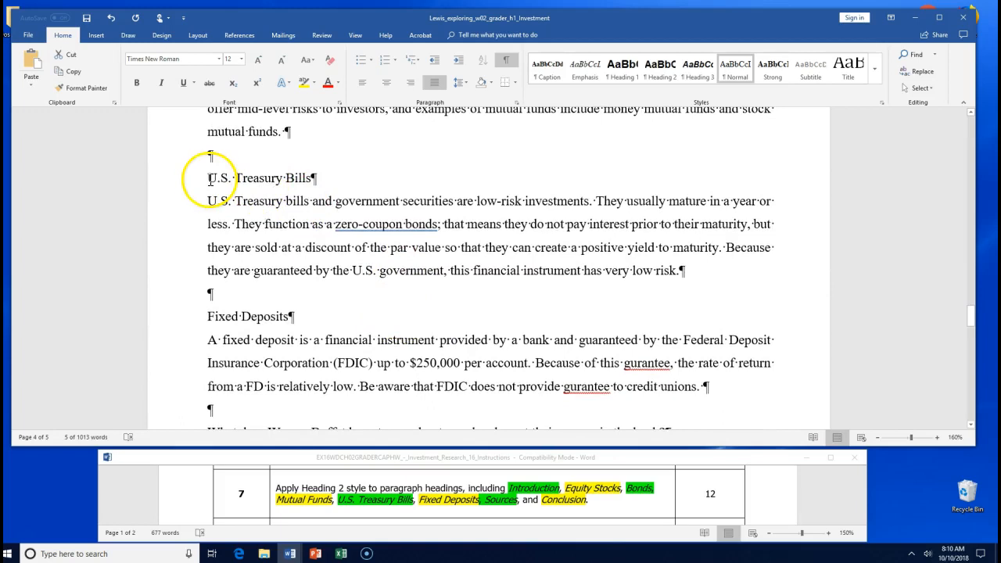
- Add U.S. Treasury Bills, Fixed Deposits, Conclusion and Bonds to the selection and apply Heading 2
drag(209, 179, 246, 178)
drag(309, 177, 309, 177)
scroll(328, 261, down, 2)
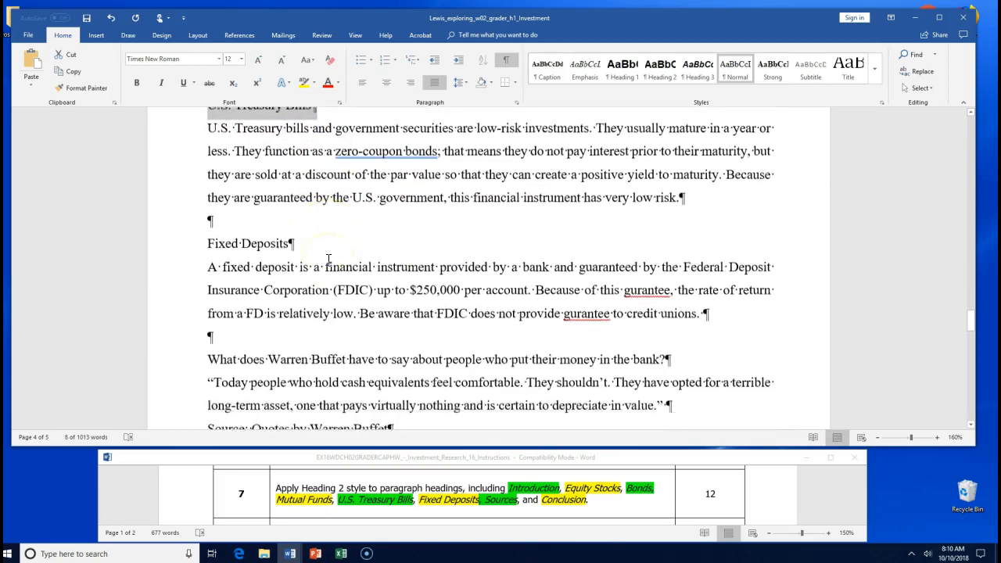
scroll(328, 259, down, 1)
click(205, 197)
drag(207, 196, 284, 200)
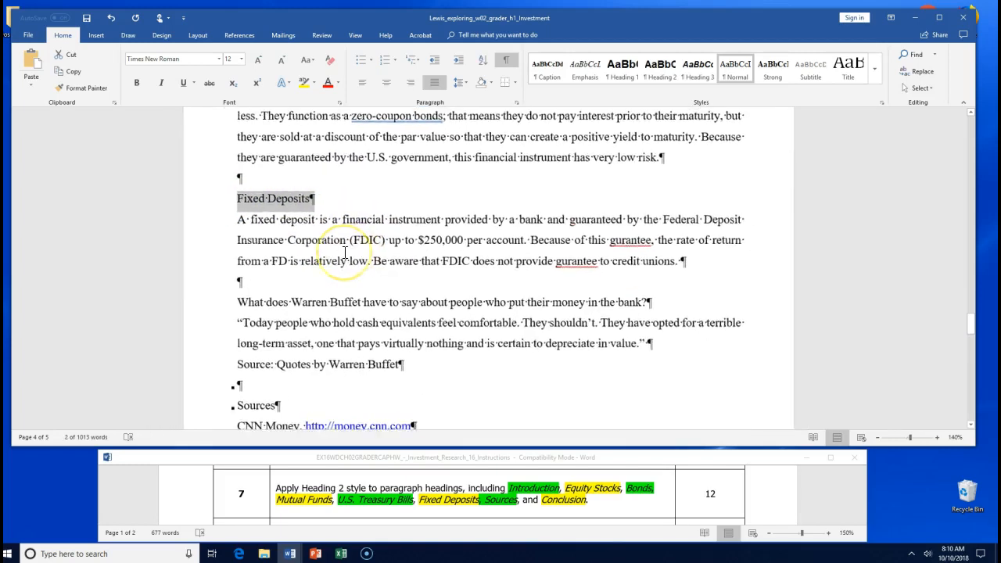
scroll(345, 253, up, 3)
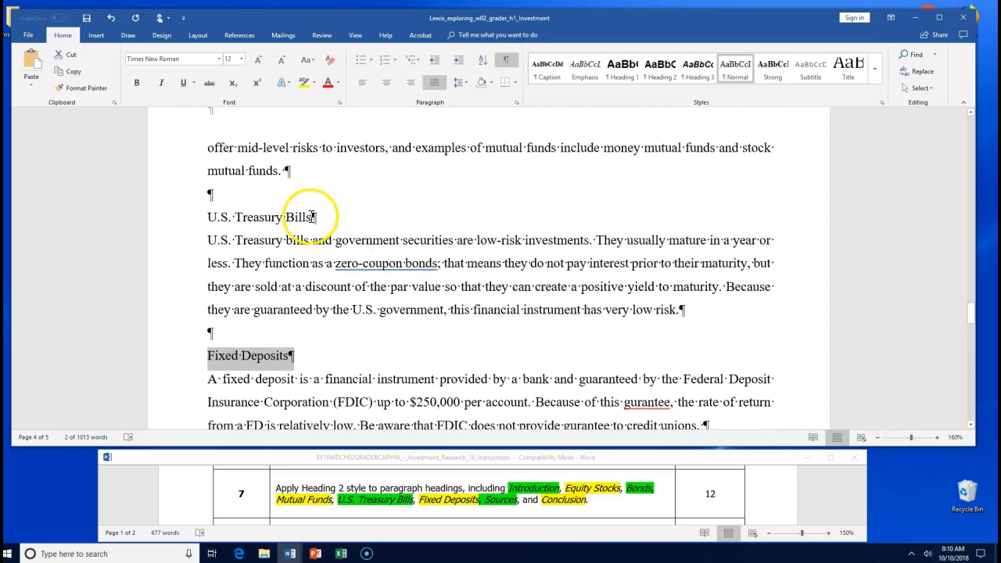
drag(312, 217, 248, 220)
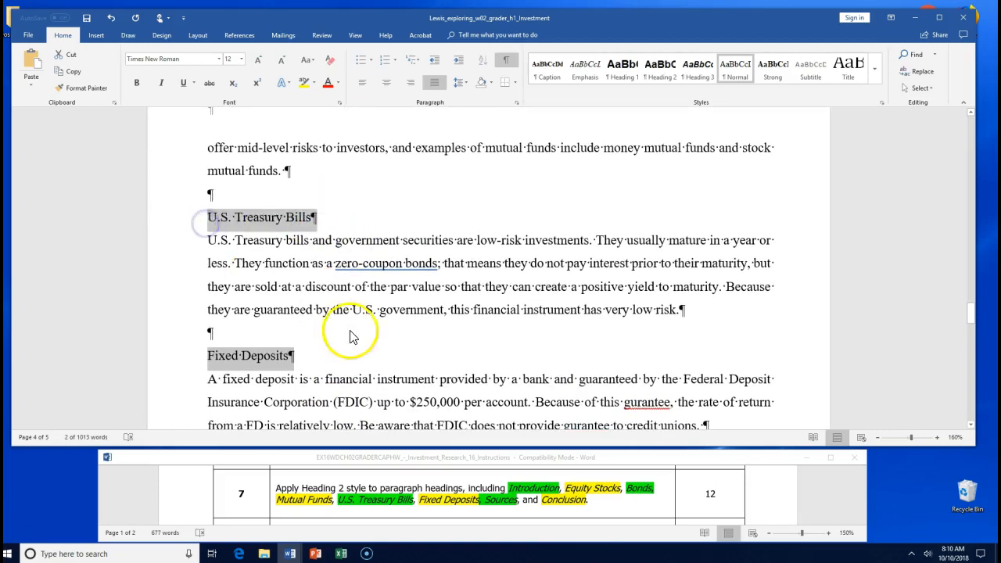
scroll(351, 332, down, 6)
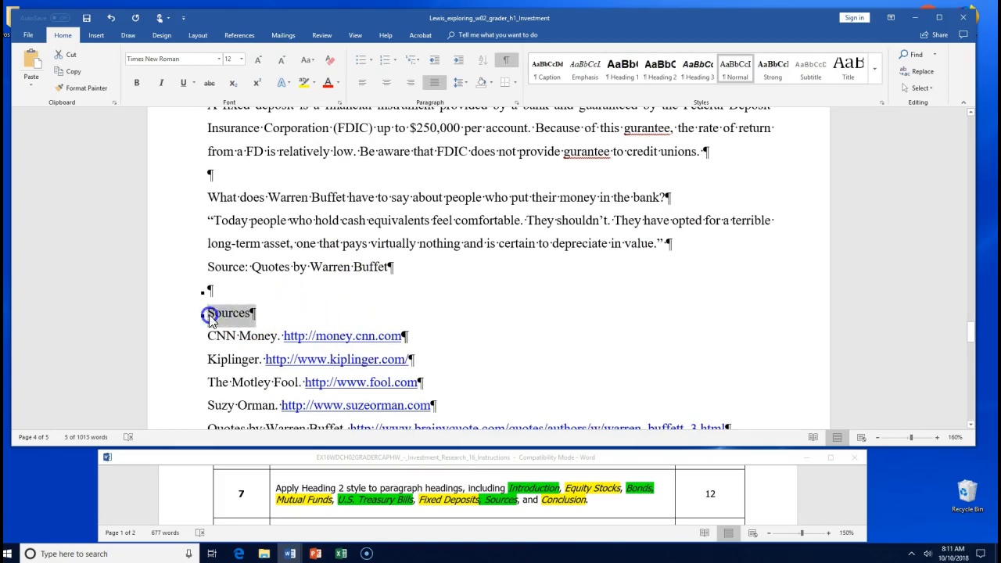
scroll(424, 317, down, 4)
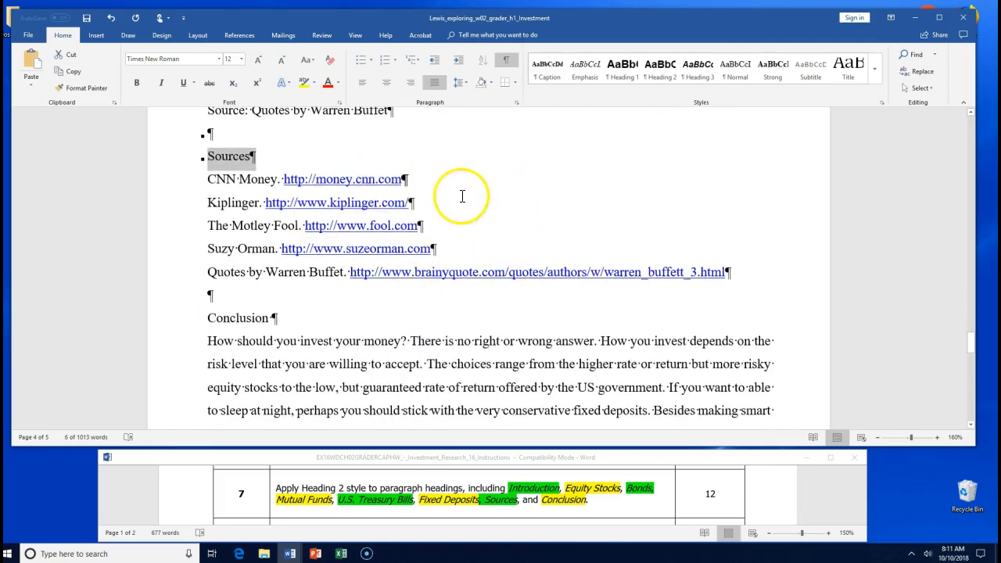
drag(273, 318, 207, 319)
scroll(375, 309, up, 10)
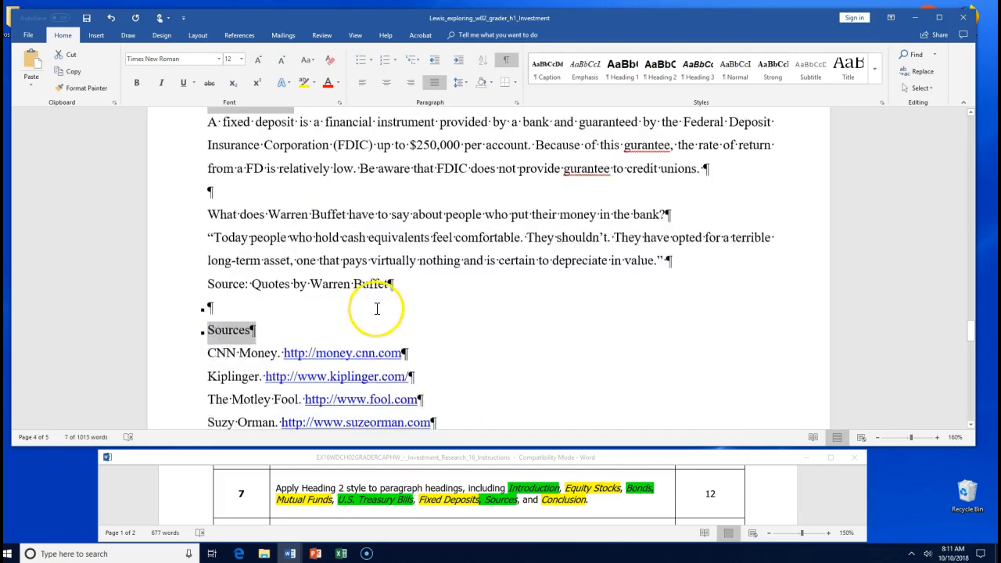
scroll(375, 309, up, 5)
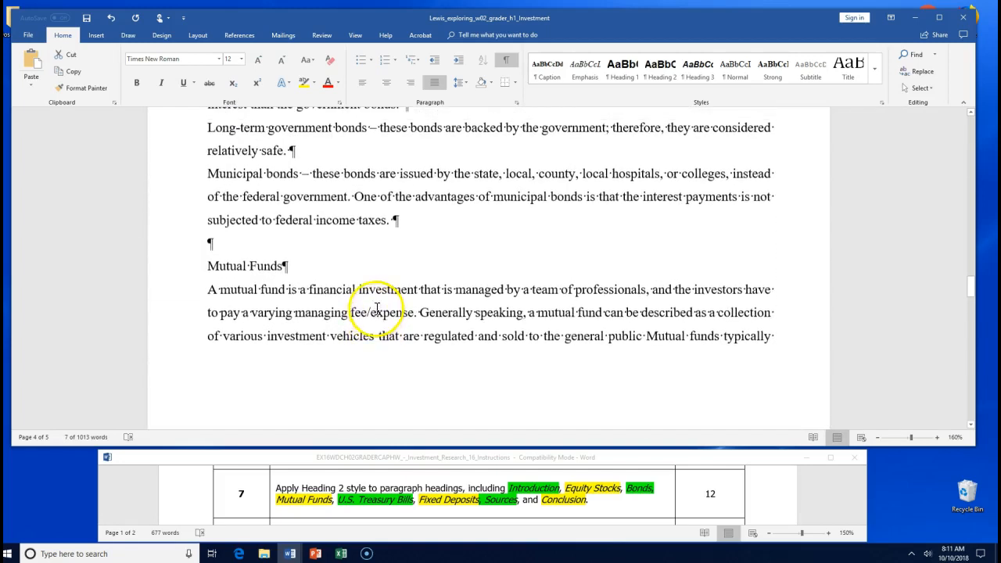
drag(264, 268, 207, 268)
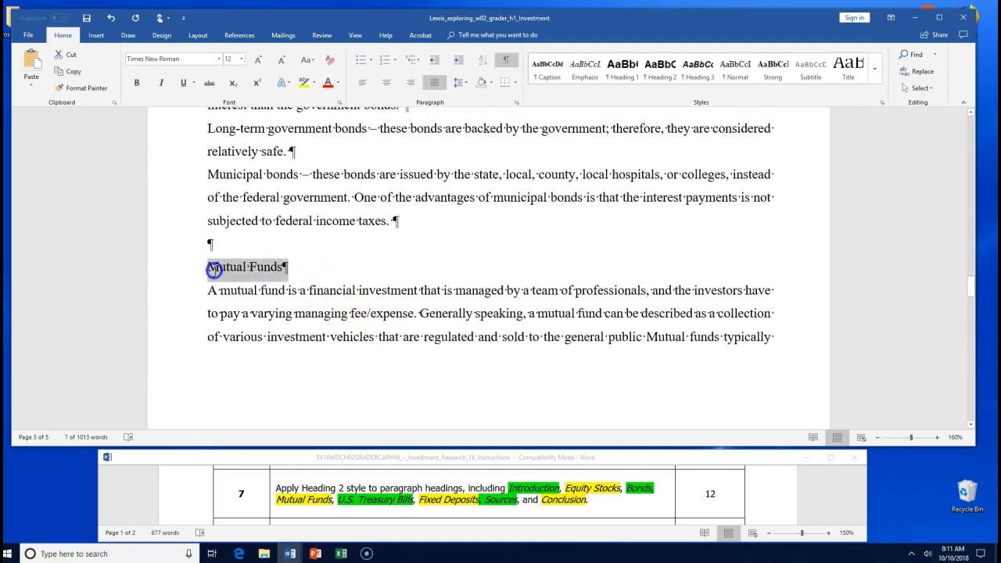
scroll(418, 290, up, 4)
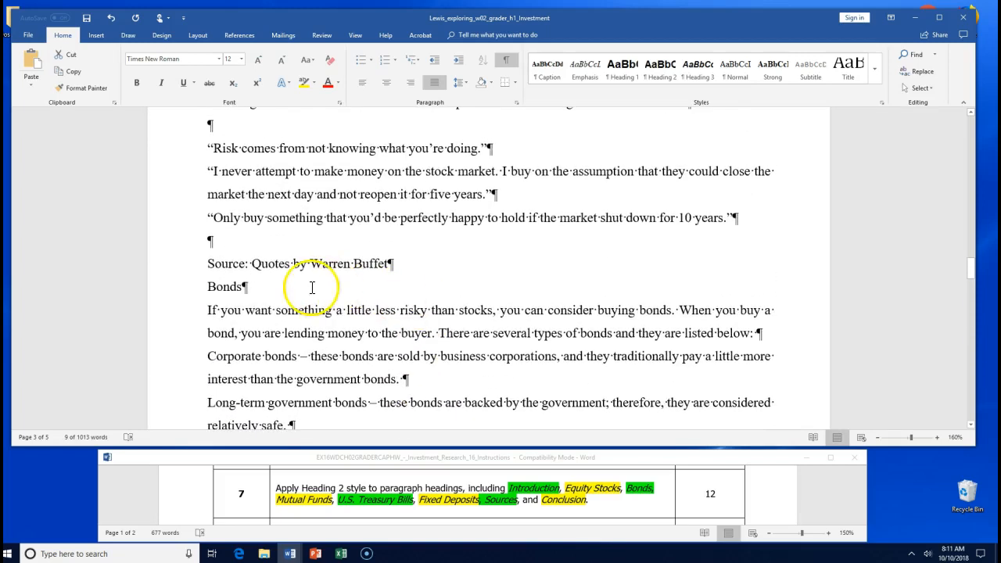
drag(243, 287, 212, 291)
scroll(359, 285, up, 5)
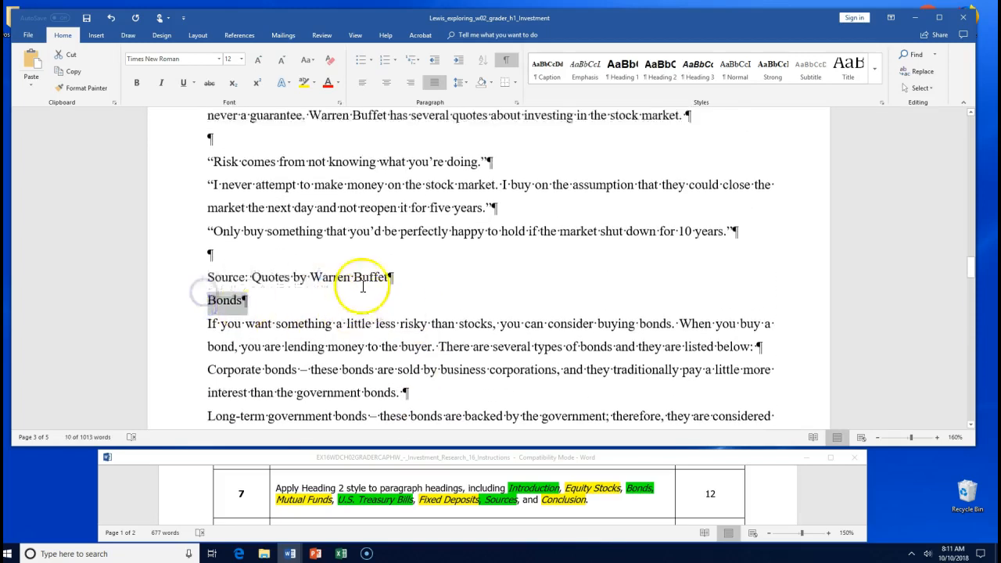
scroll(364, 286, up, 1)
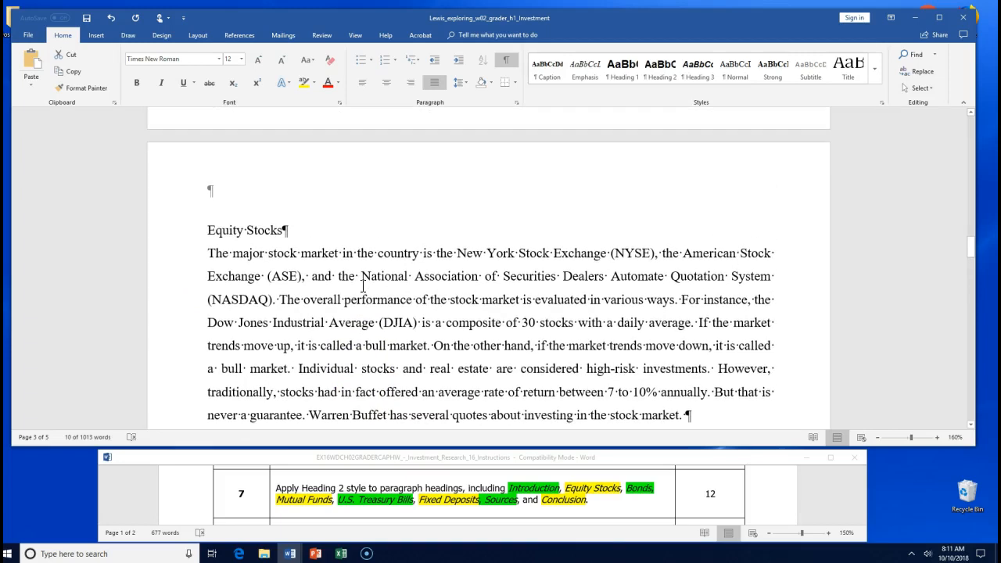
drag(257, 233, 219, 230)
scroll(526, 283, up, 4)
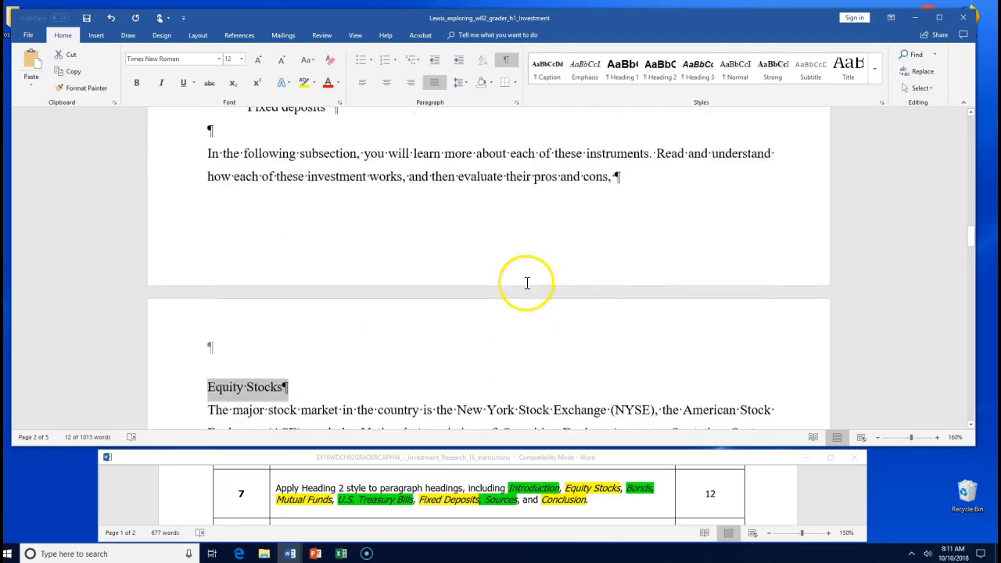
scroll(526, 283, up, 3)
scroll(526, 283, down, 9)
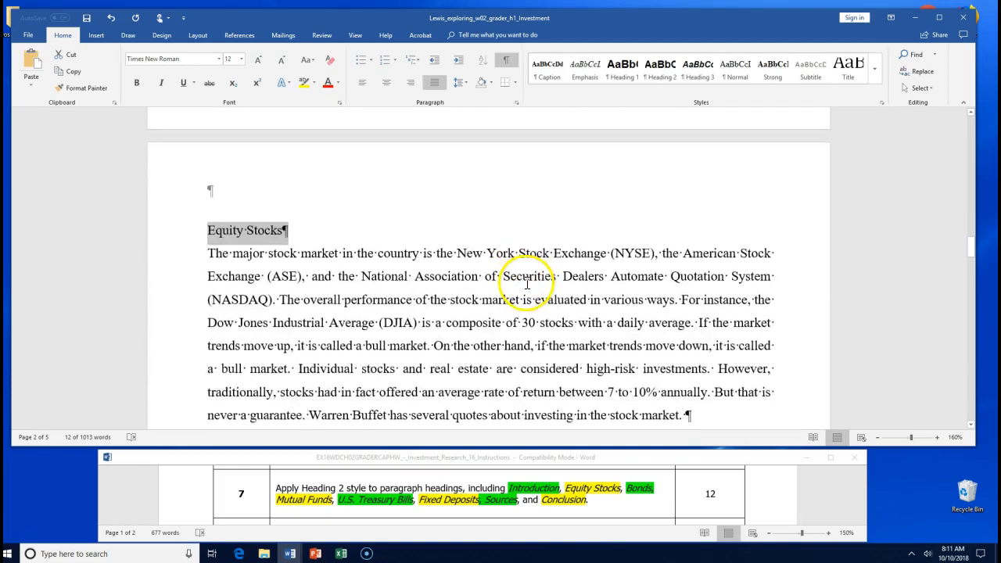
click(653, 75)
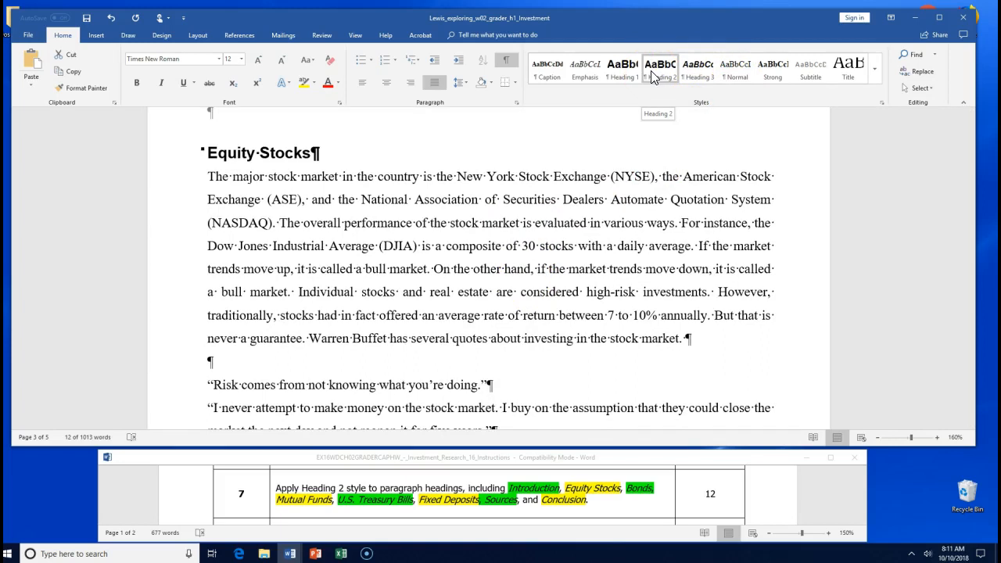
- Confirm Heading 2 on every gathered heading, Equity Stocks through Conclusion, and save
click(650, 71)
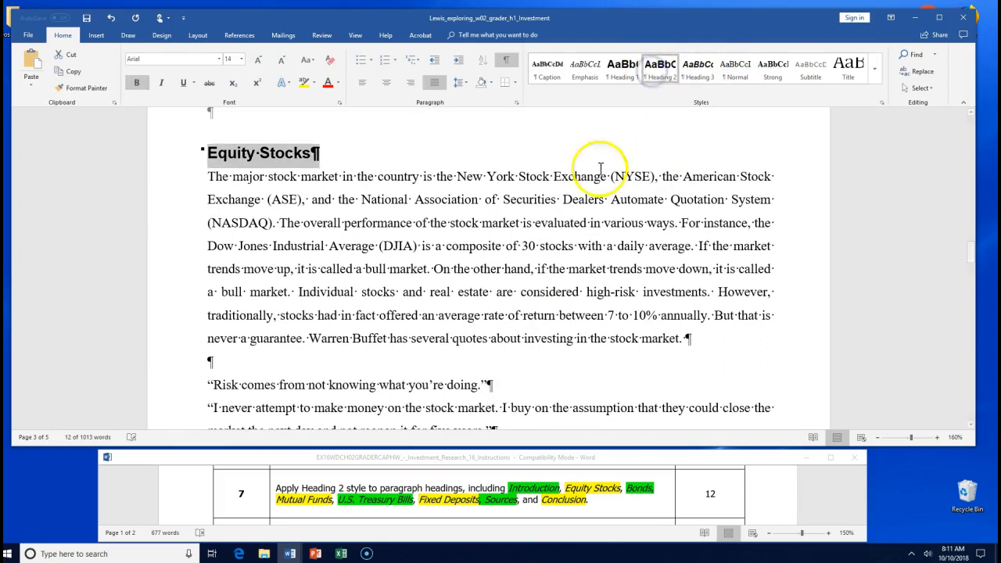
scroll(551, 267, down, 15)
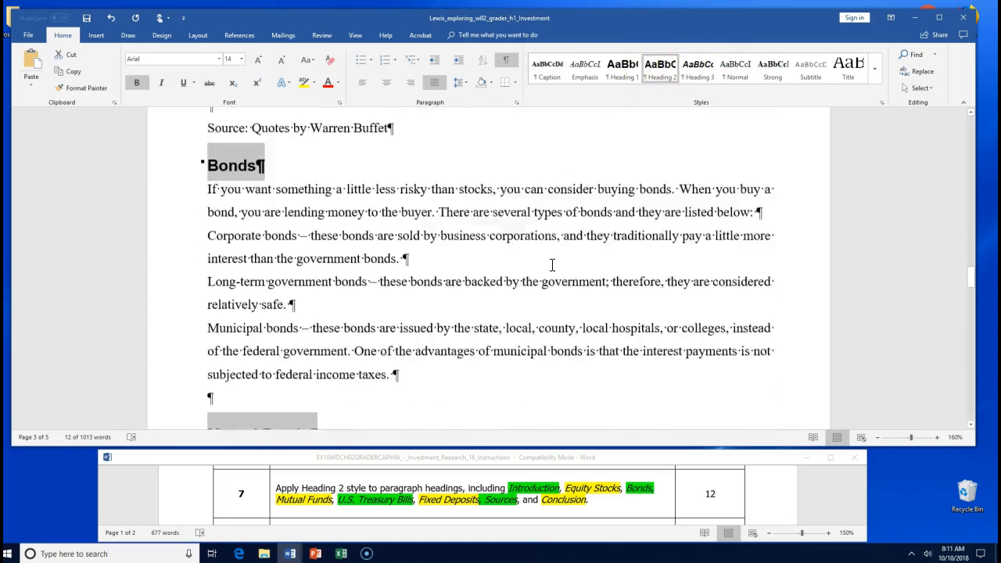
scroll(551, 271, down, 10)
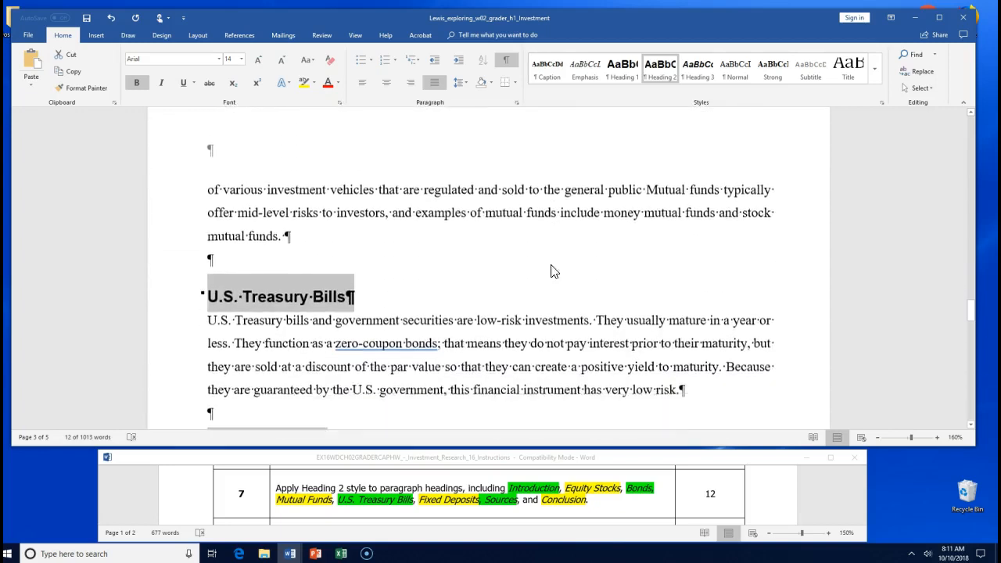
scroll(551, 265, down, 12)
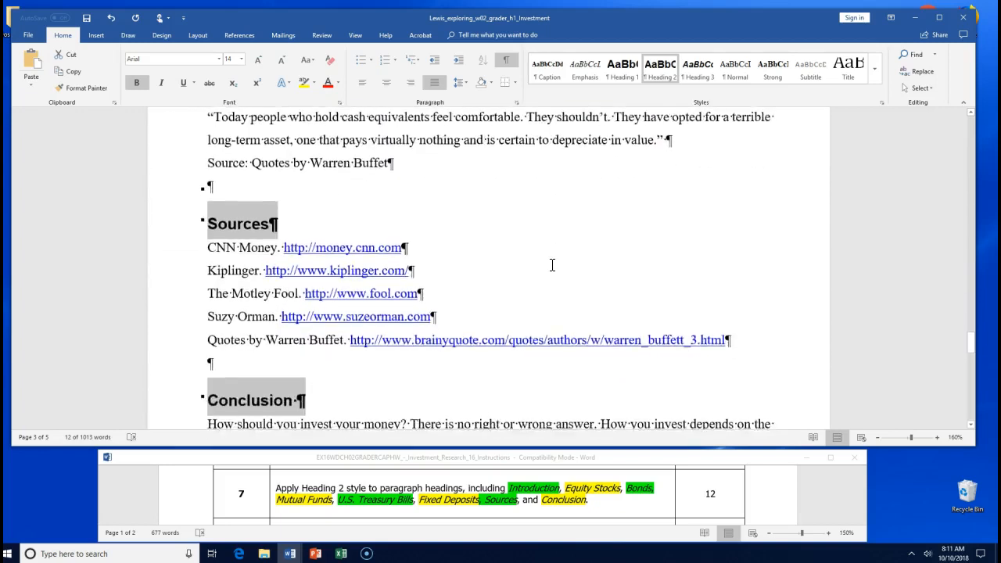
scroll(551, 265, down, 6)
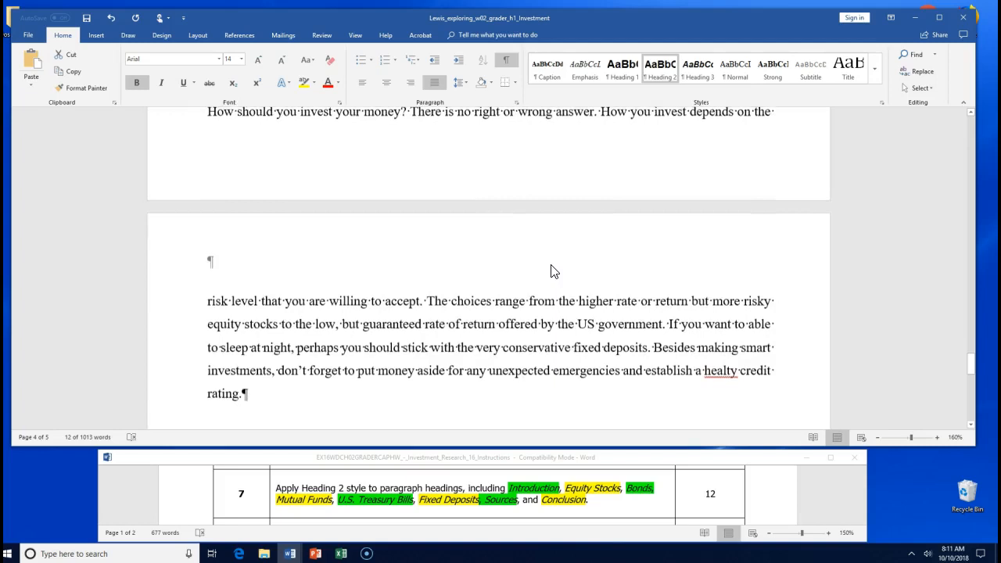
scroll(551, 265, down, 1)
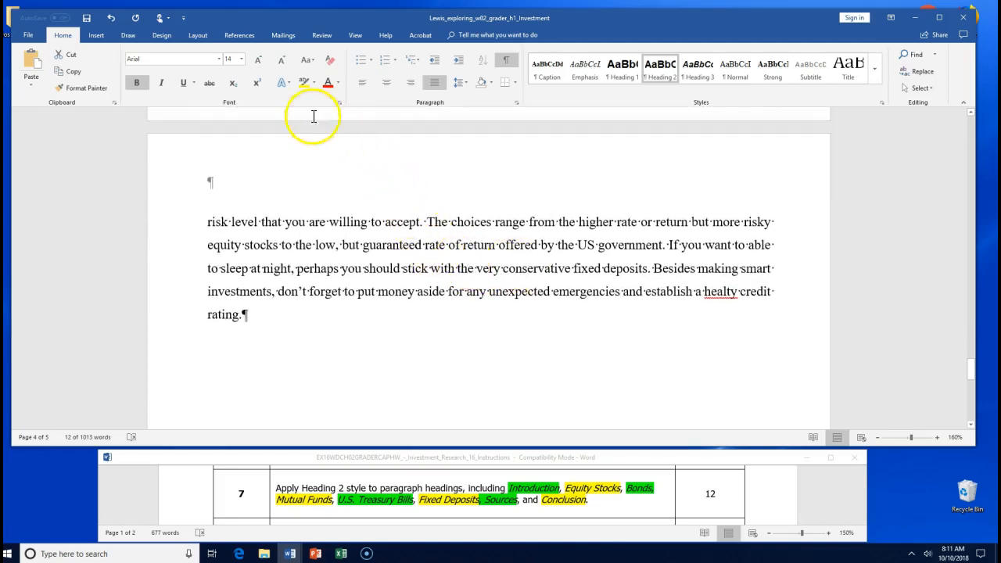
click(86, 22)
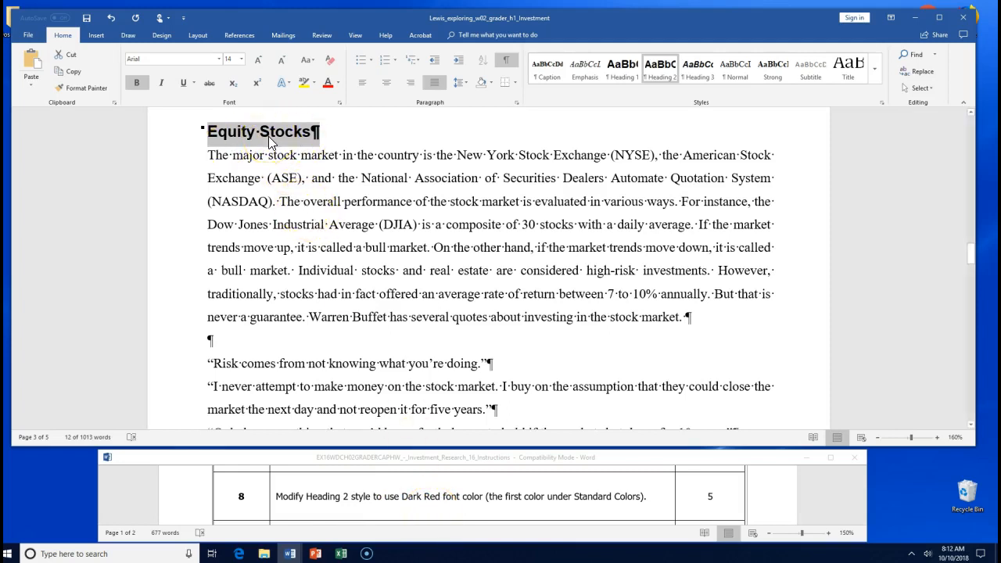
- Scroll back to the top and select the Introduction heading below Personal Finance
scroll(282, 227, up, 5)
scroll(282, 226, up, 10)
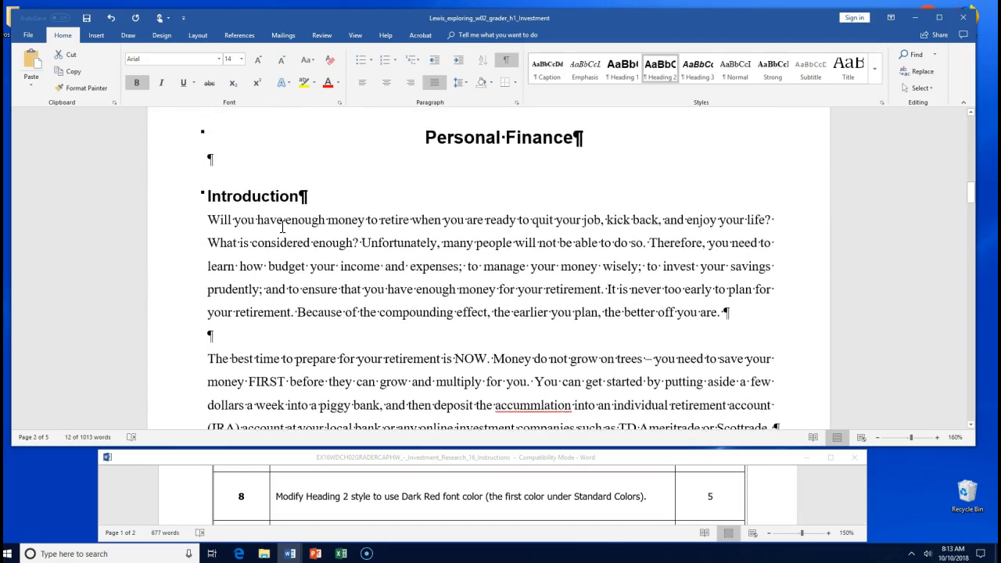
drag(298, 197, 209, 202)
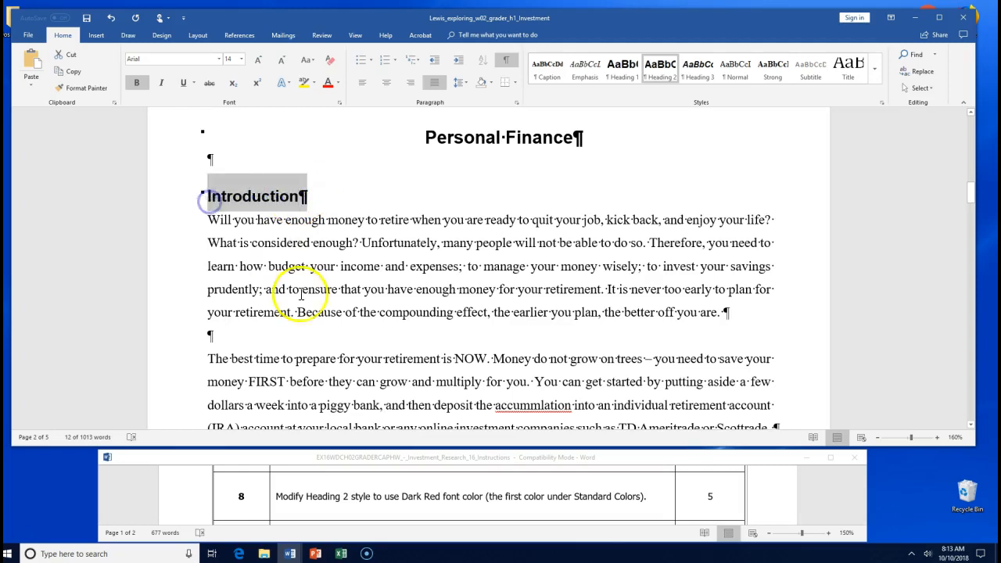
scroll(312, 344, down, 7)
scroll(318, 352, down, 4)
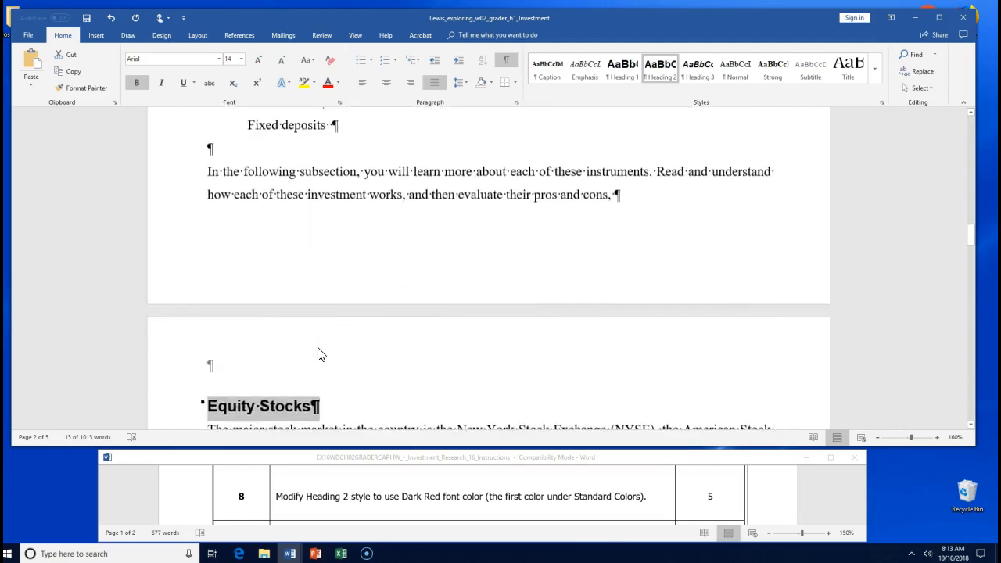
scroll(318, 348, up, 7)
scroll(325, 342, up, 5)
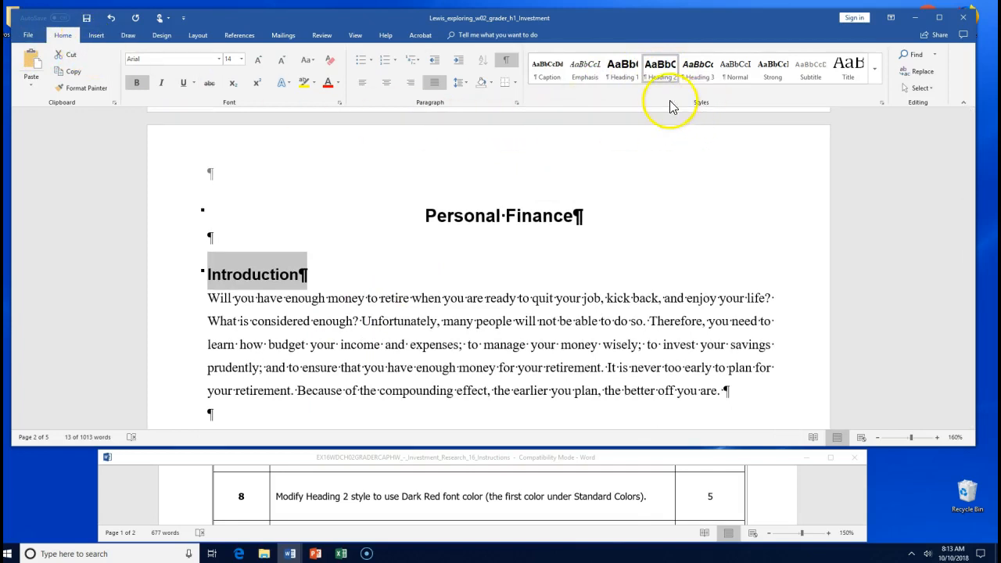
- Modify the Heading 2 style to use Dark Red font colour
right_click(648, 72)
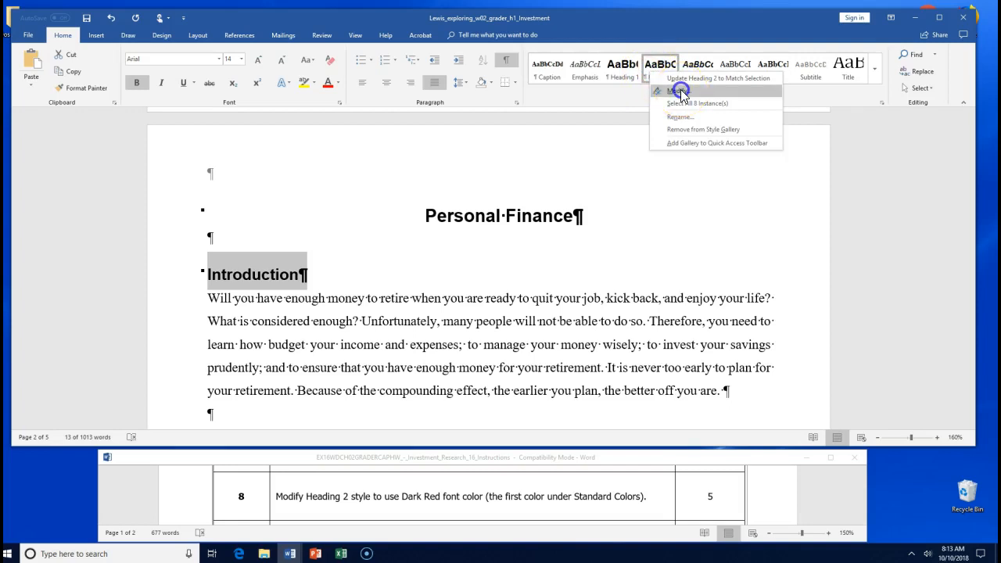
click(680, 92)
drag(508, 133, 670, 122)
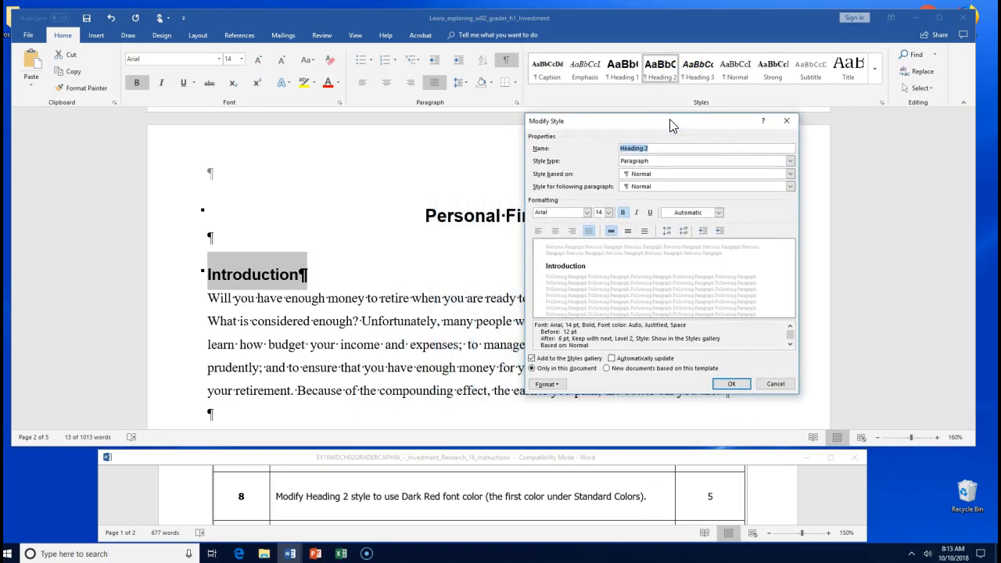
click(719, 213)
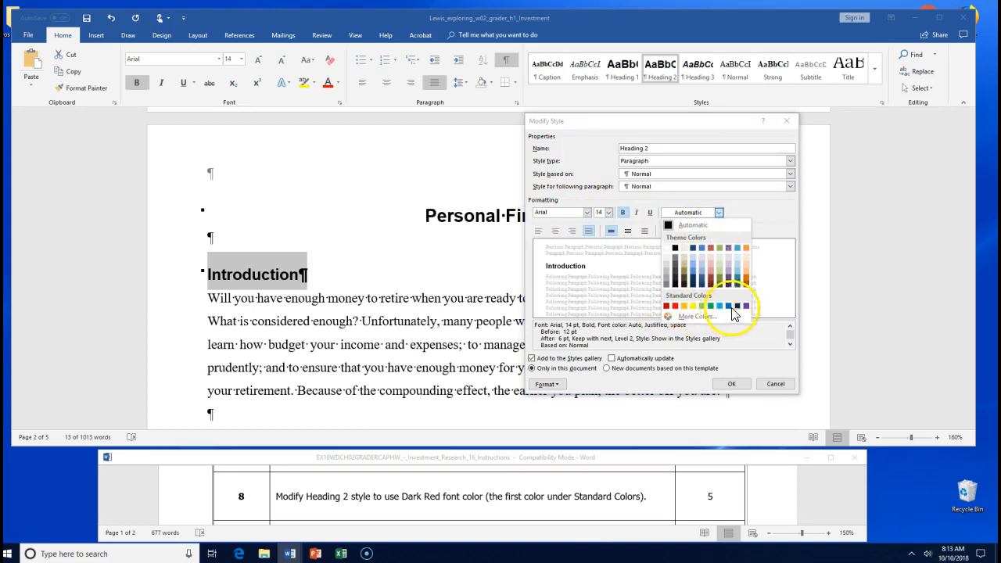
click(666, 306)
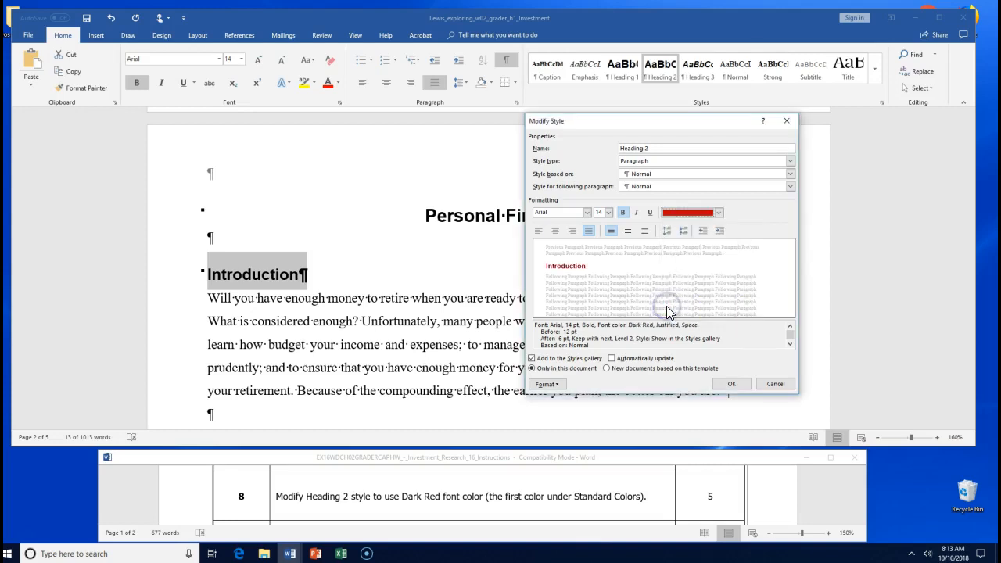
click(732, 384)
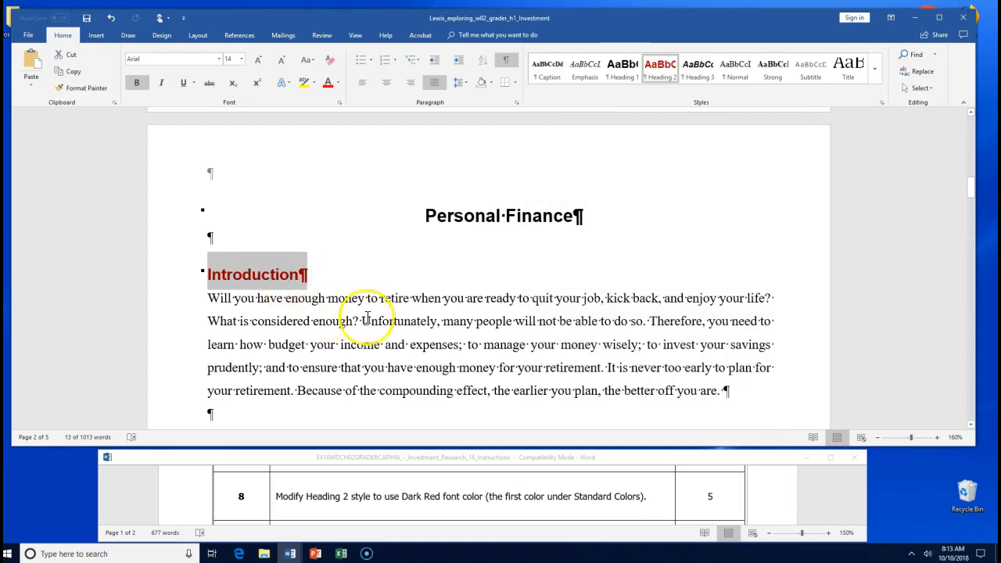
scroll(366, 319, down, 10)
- Check the dark red headings down to Conclusion and save the Investment document
scroll(378, 340, down, 8)
scroll(382, 340, down, 10)
scroll(379, 338, down, 7)
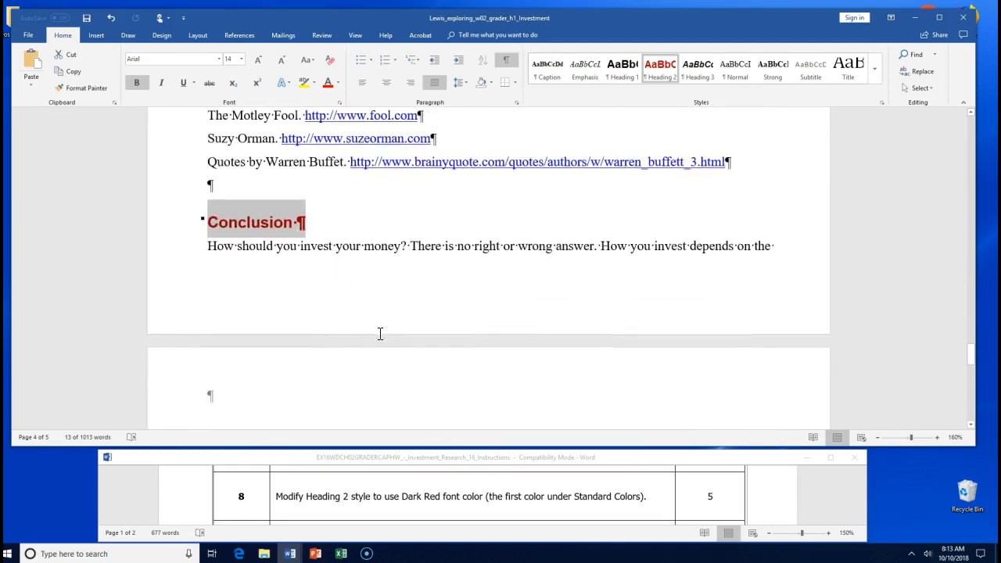
click(87, 18)
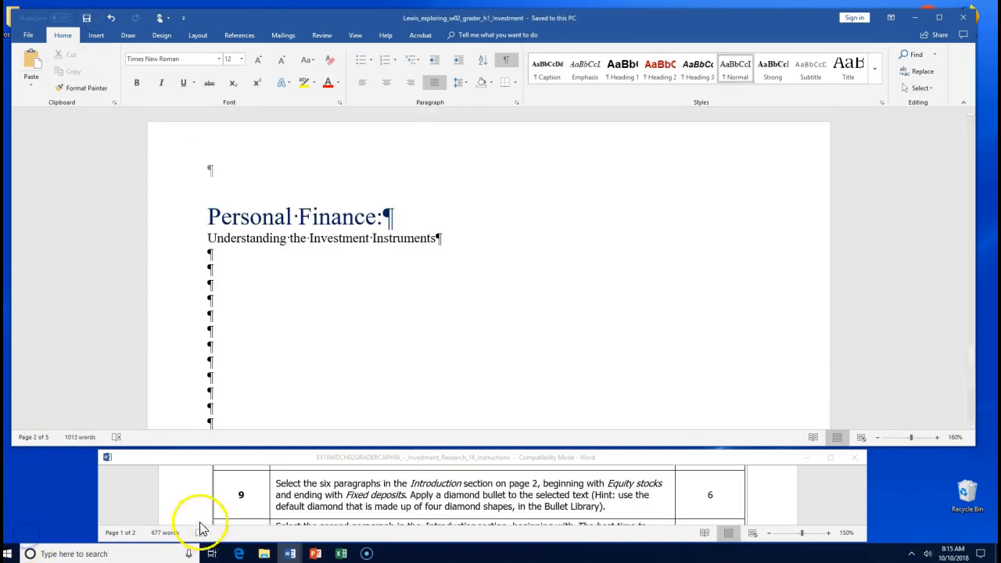
- Bold 'six paragraphs in the Introduction section on page 2' in the instructions, then return to the document
click(326, 485)
drag(319, 483, 537, 483)
click(543, 463)
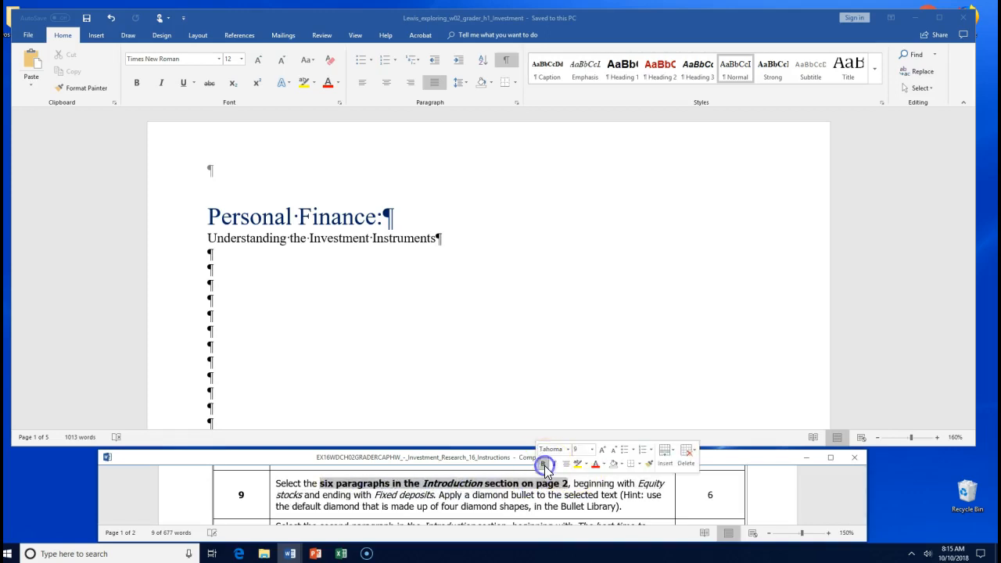
click(544, 328)
scroll(456, 283, down, 10)
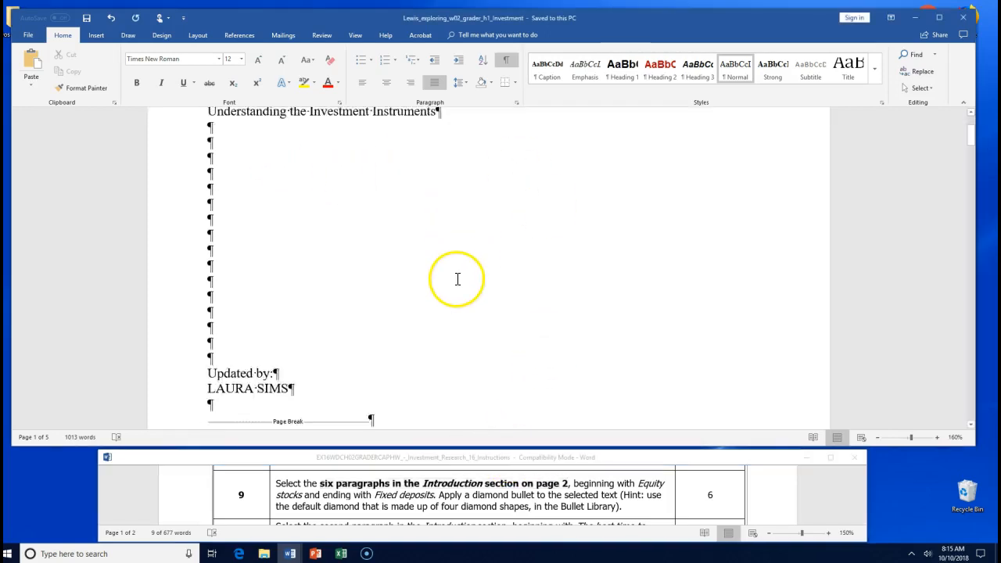
scroll(456, 278, down, 5)
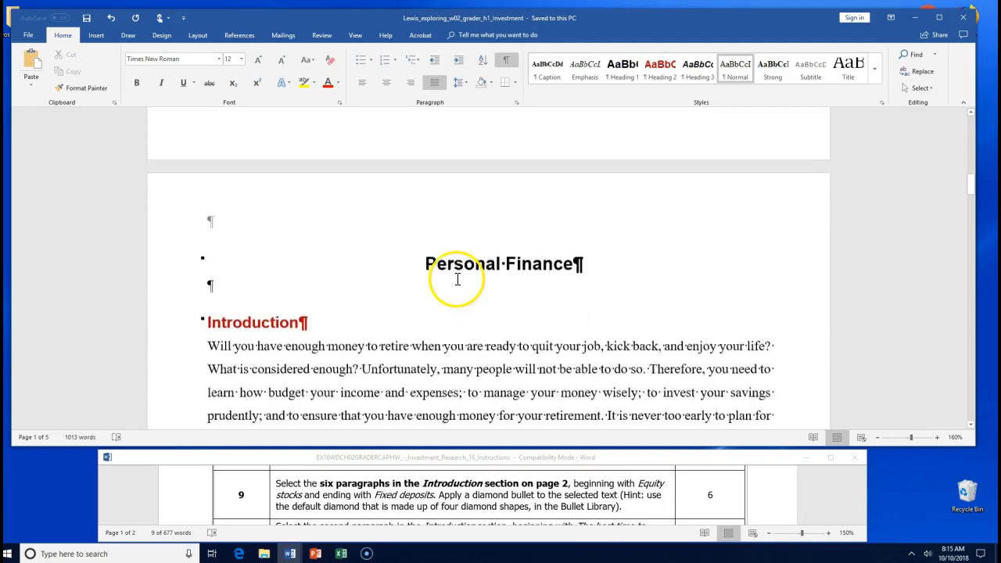
drag(313, 227, 210, 235)
scroll(334, 290, down, 6)
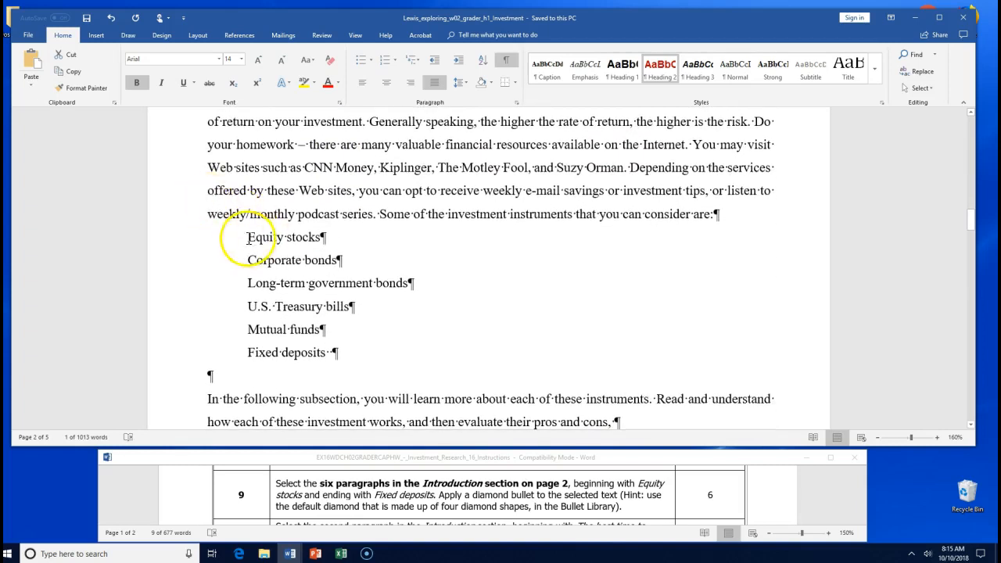
click(252, 238)
drag(252, 238, 346, 351)
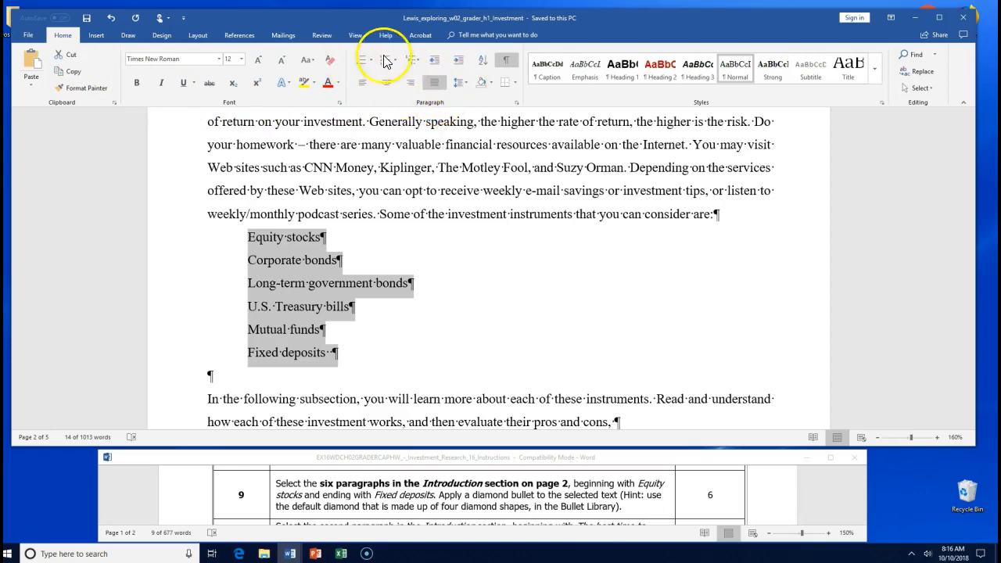
click(515, 104)
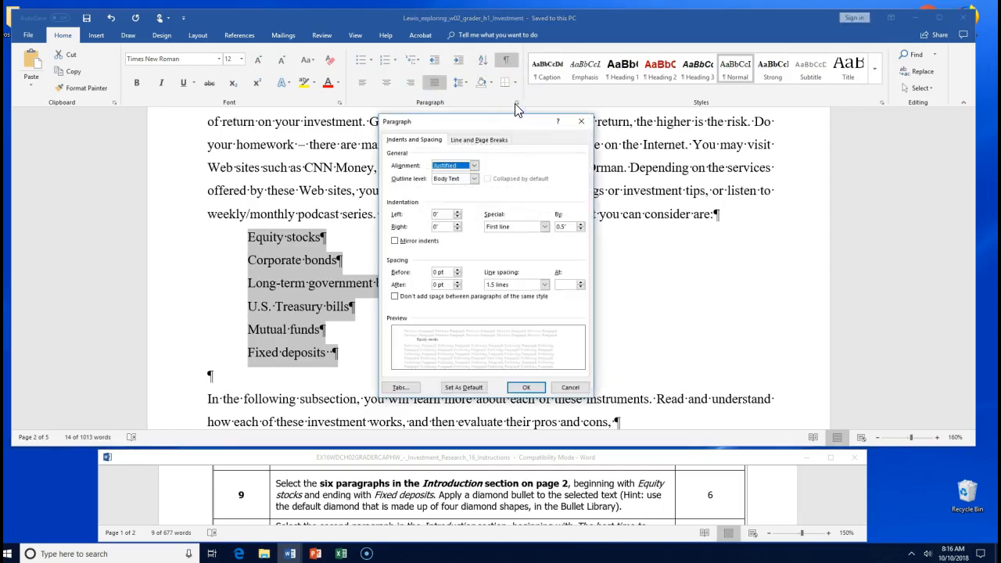
click(576, 121)
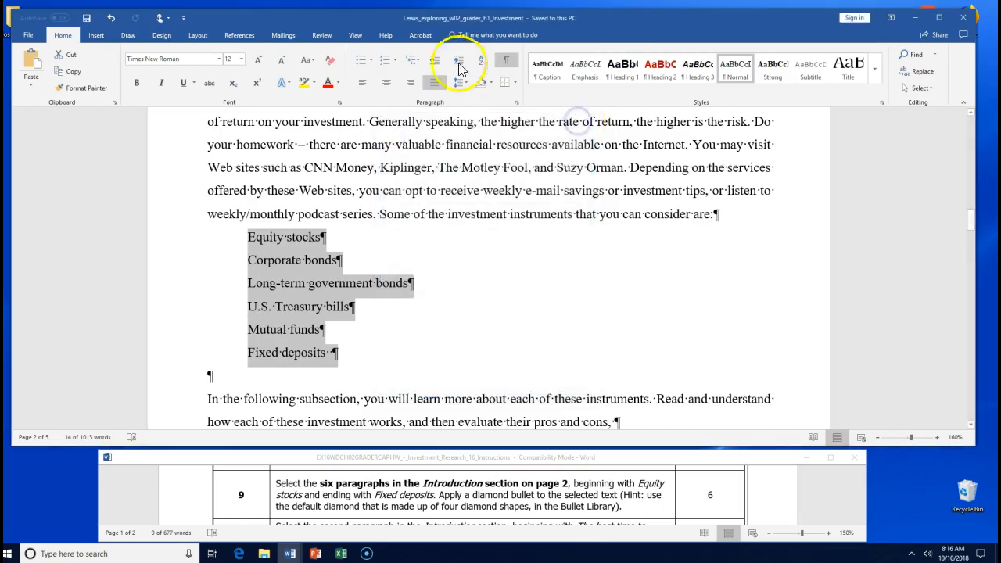
- Apply the four-diamond bullet from the Bullet Library to Equity stocks through Fixed deposits
click(371, 59)
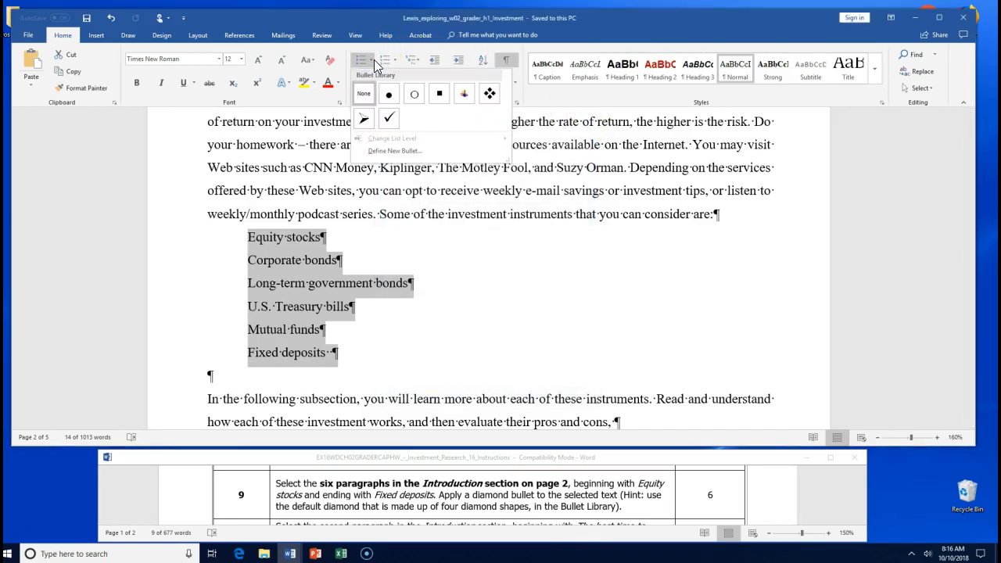
click(489, 94)
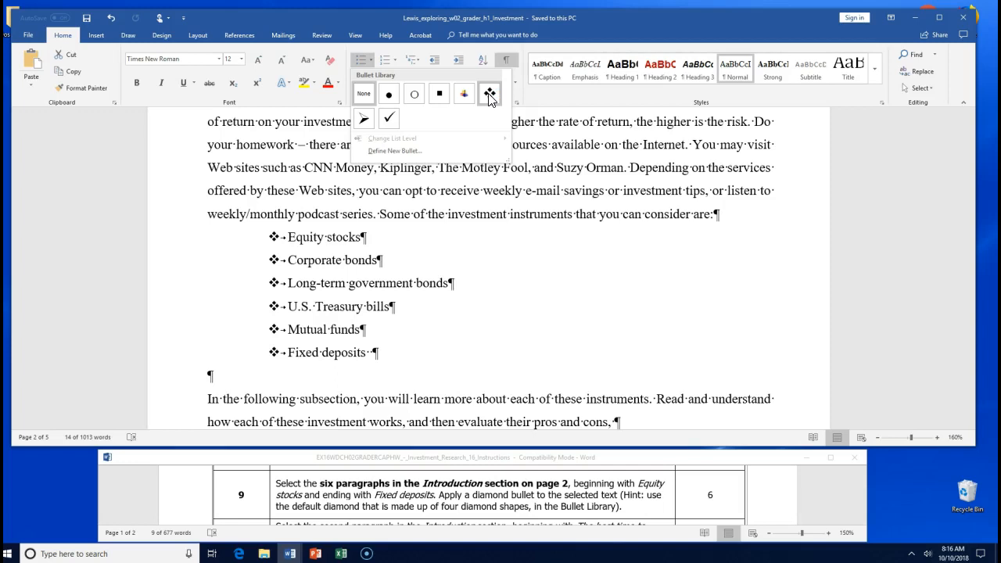
click(488, 93)
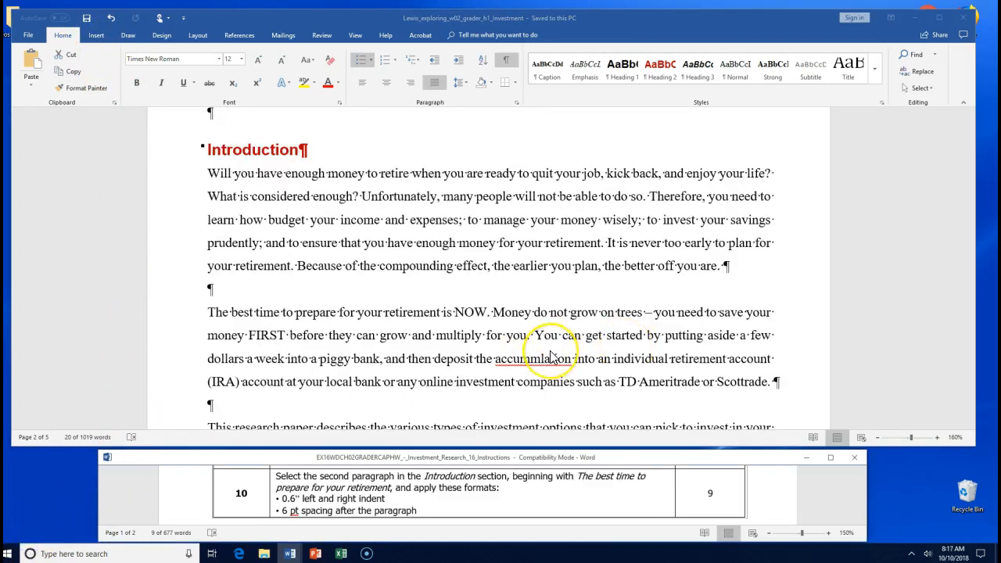
- Bold step 10's opening phrase in the instructions and select the 'The best time' paragraph
scroll(551, 357, up, 3)
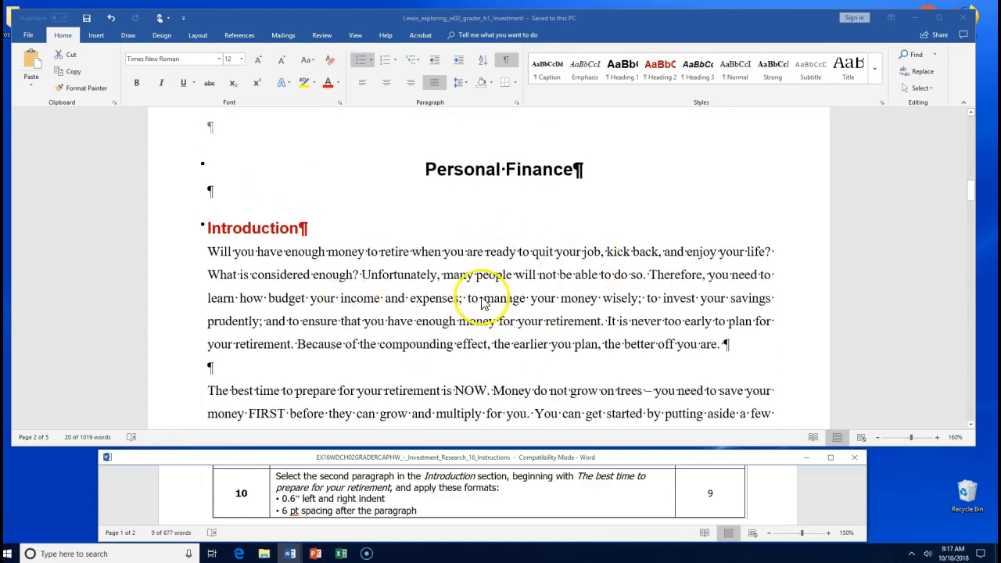
scroll(353, 305, down, 3)
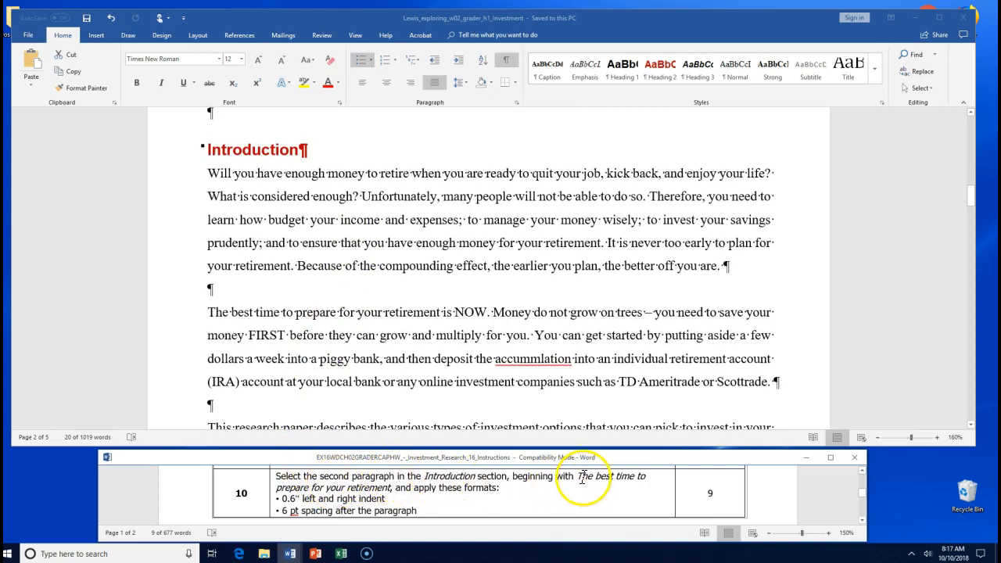
drag(581, 477, 591, 488)
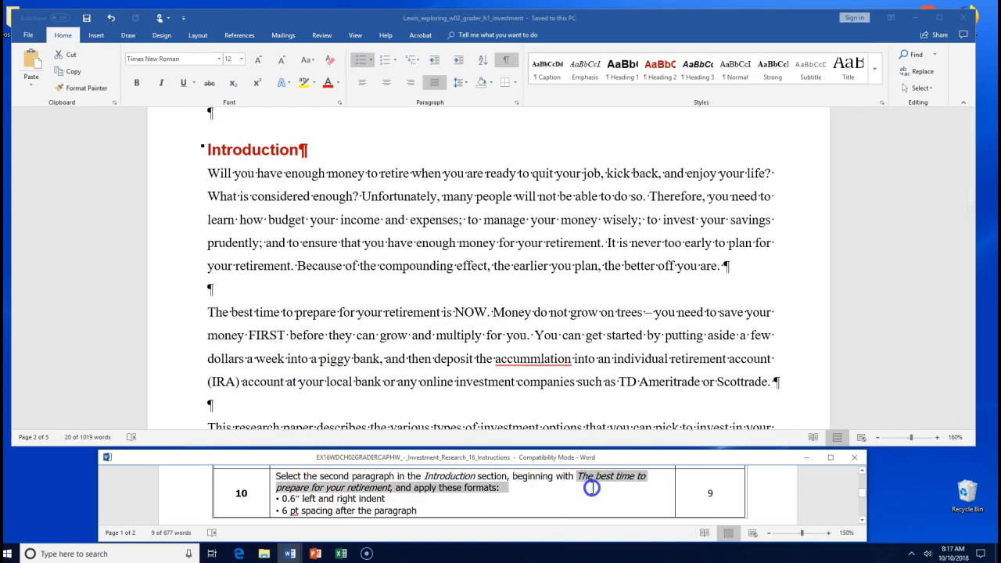
click(599, 469)
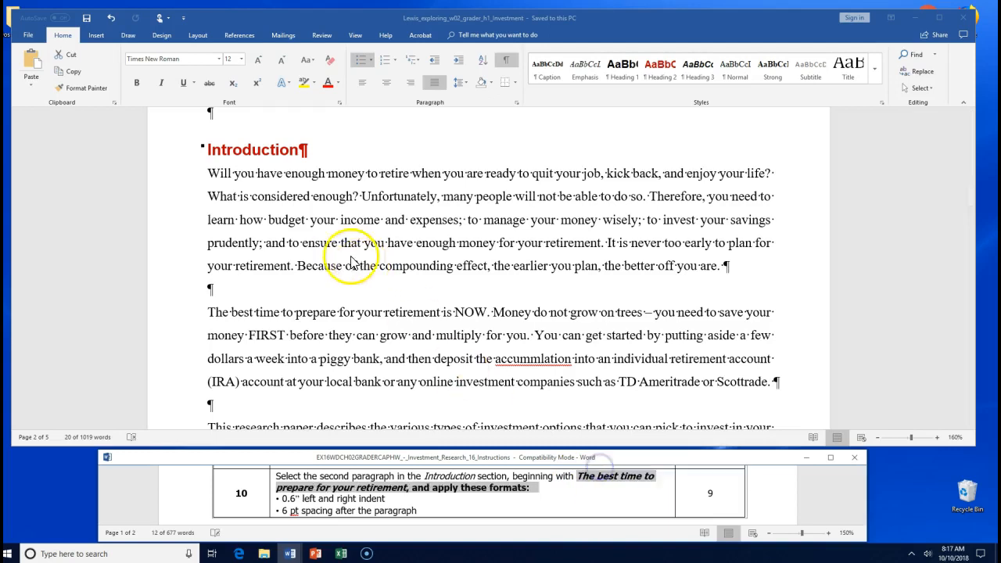
click(248, 312)
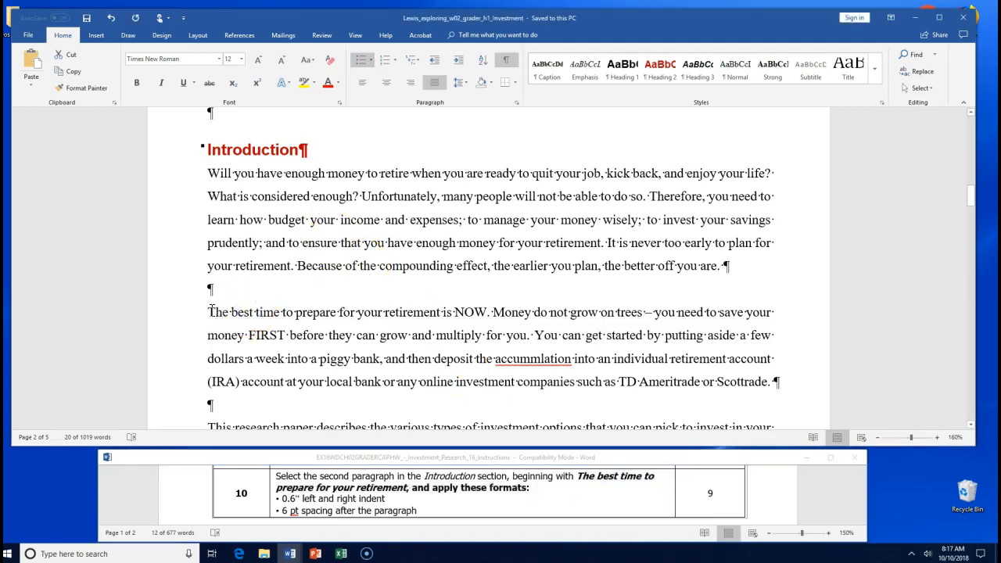
drag(207, 311, 773, 391)
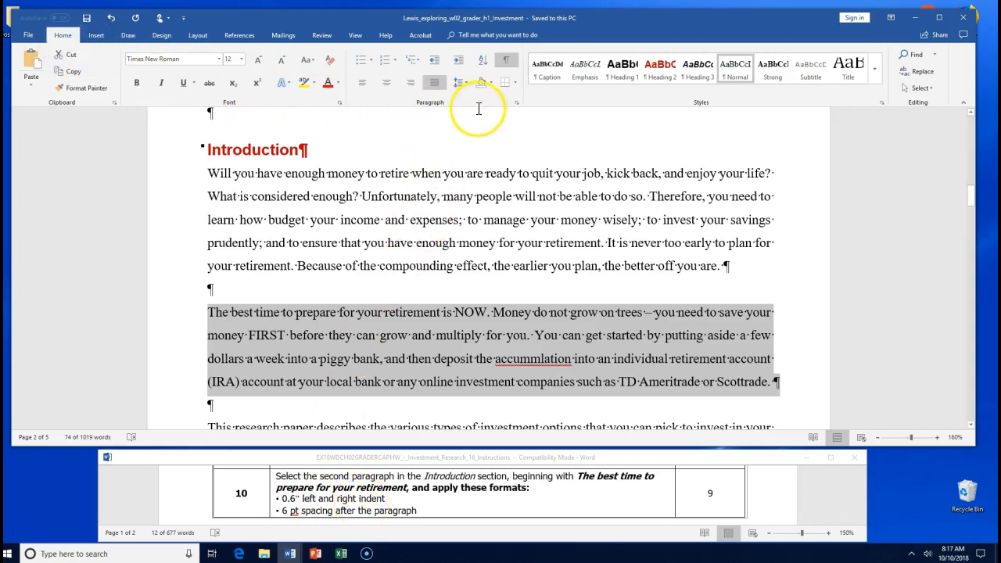
- Set the paragraph's left indent to 0.6" in the Paragraph dialog
click(516, 102)
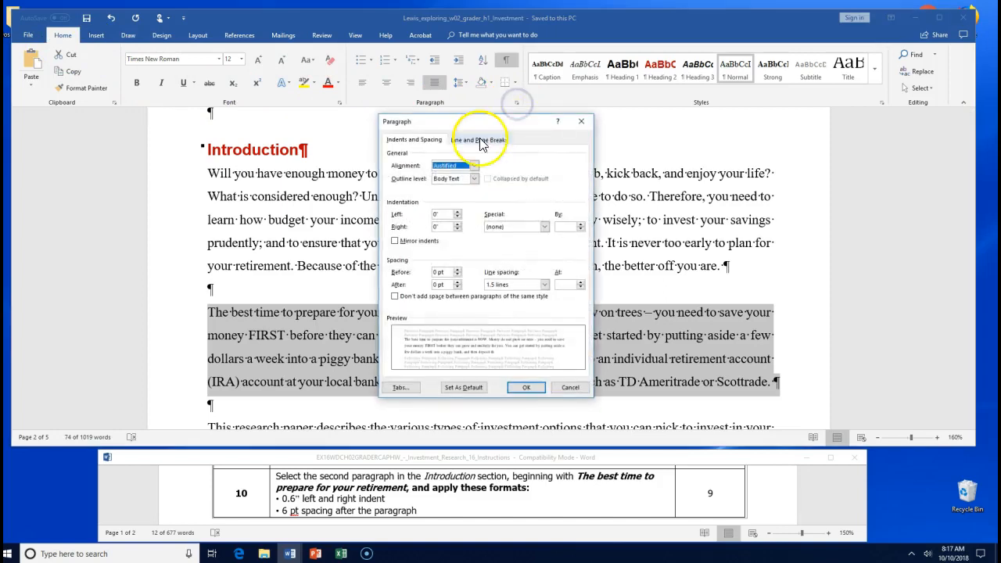
drag(462, 125, 623, 35)
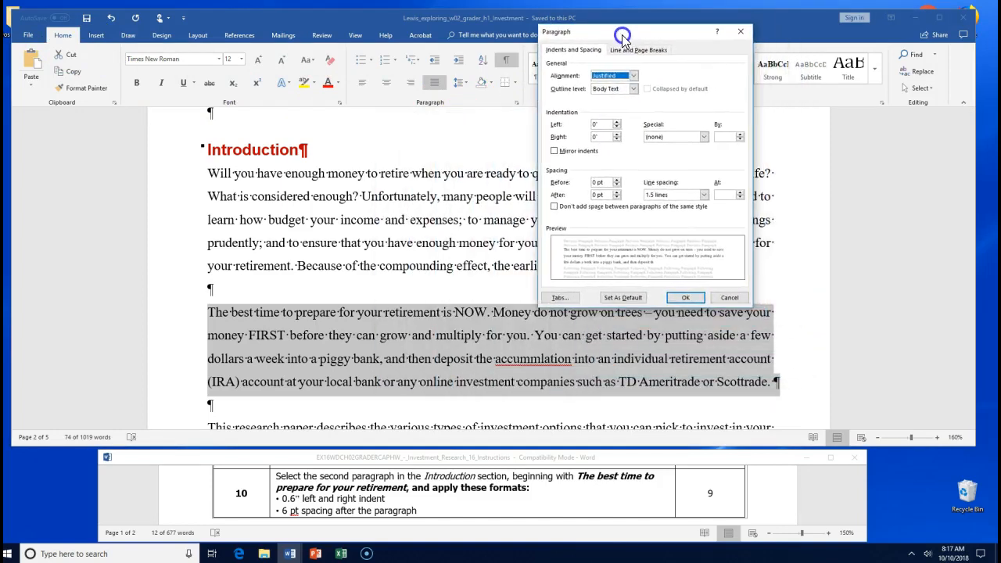
click(618, 122)
click(617, 122)
click(618, 122)
click(618, 122)
click(618, 122)
click(617, 121)
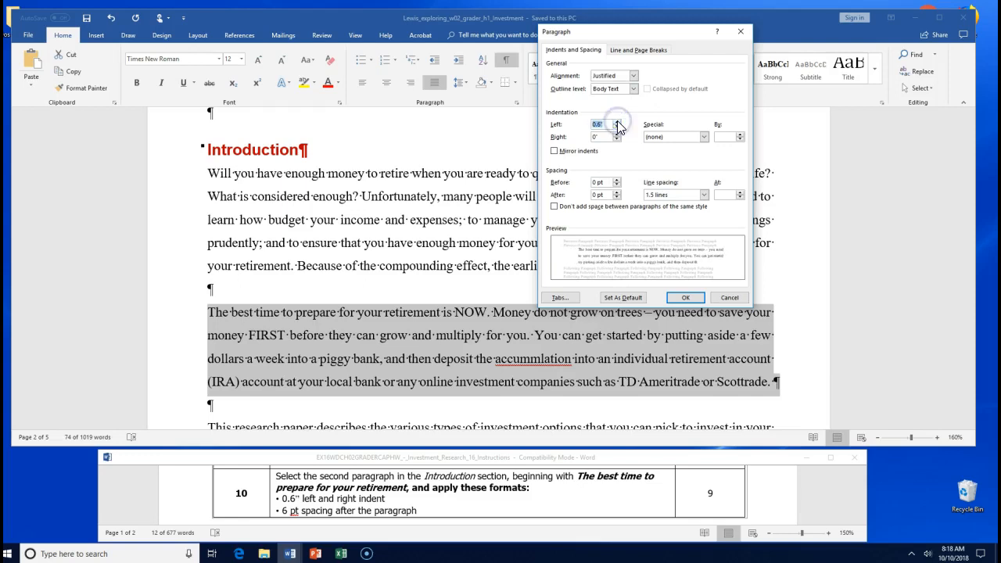
- Set the right indent to 0.6" and spacing after to 6 pt, then apply
click(616, 134)
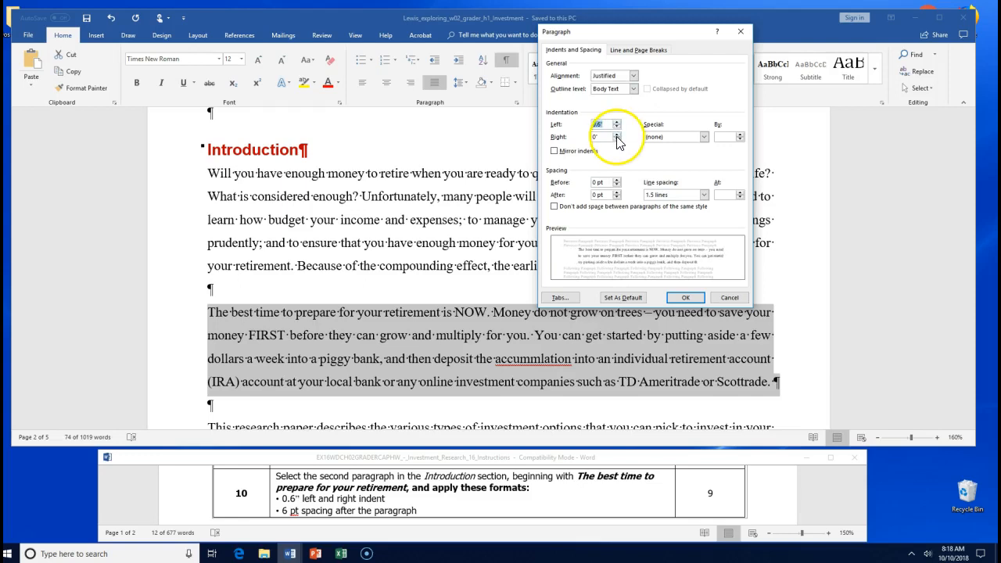
click(617, 134)
click(616, 134)
click(617, 134)
click(617, 134)
click(617, 134)
click(617, 134)
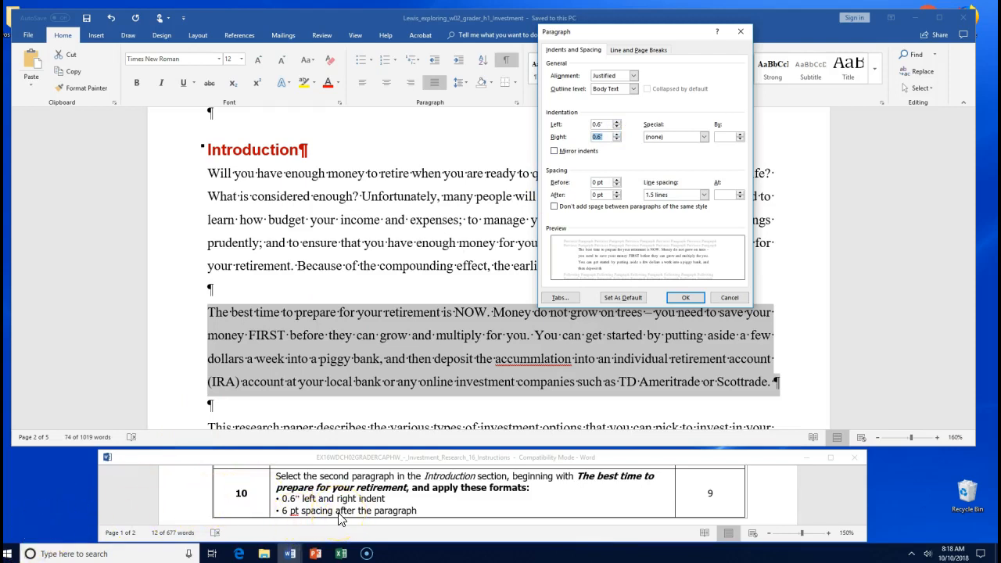
click(617, 192)
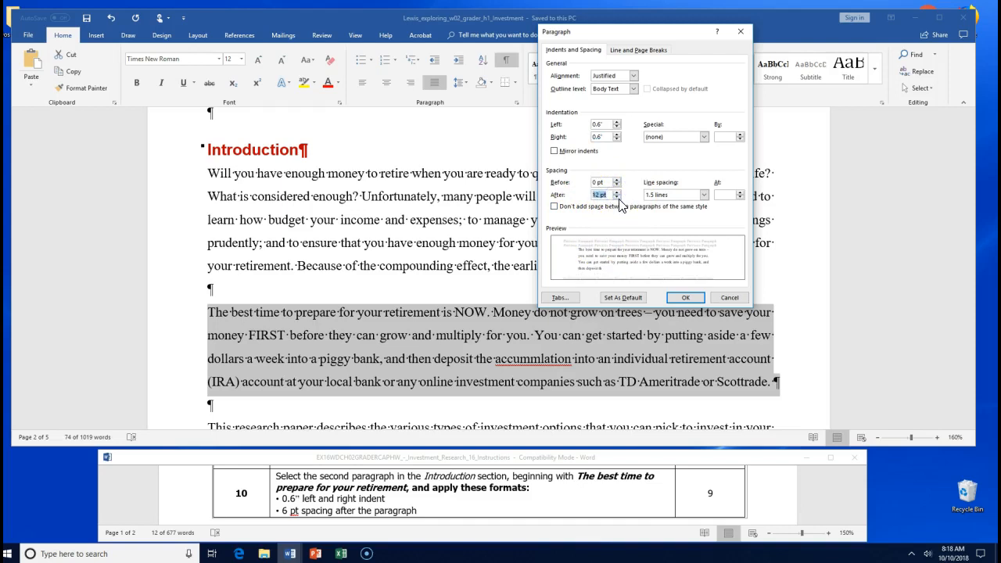
click(617, 197)
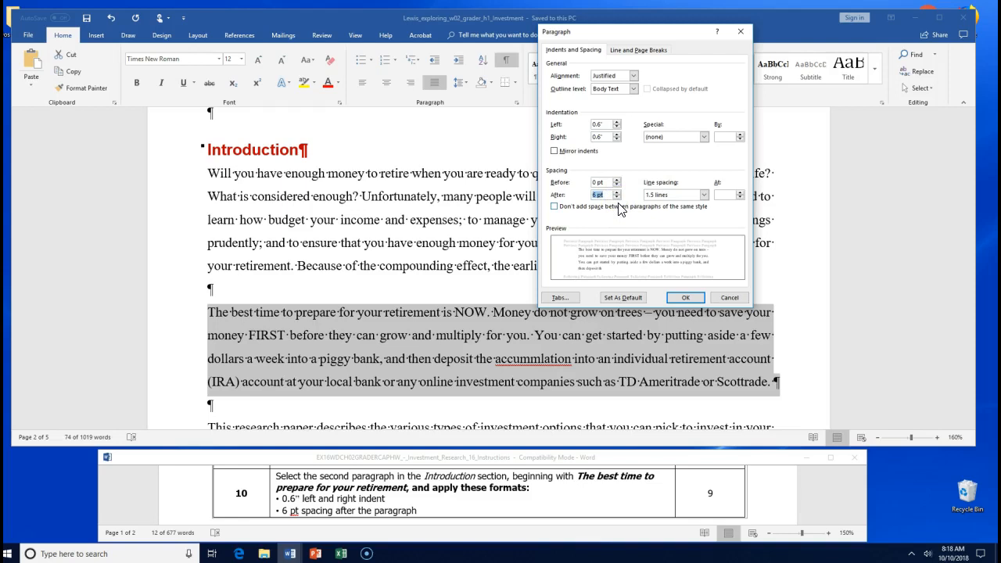
click(685, 299)
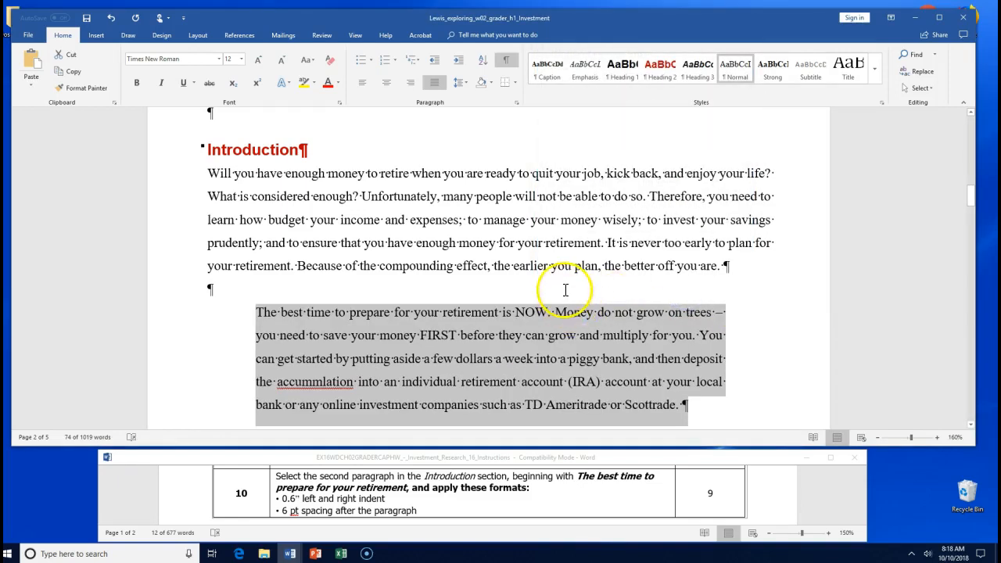
- Select the full indented paragraph from 'The best time to prepare' to its end
click(565, 290)
scroll(566, 289, down, 1)
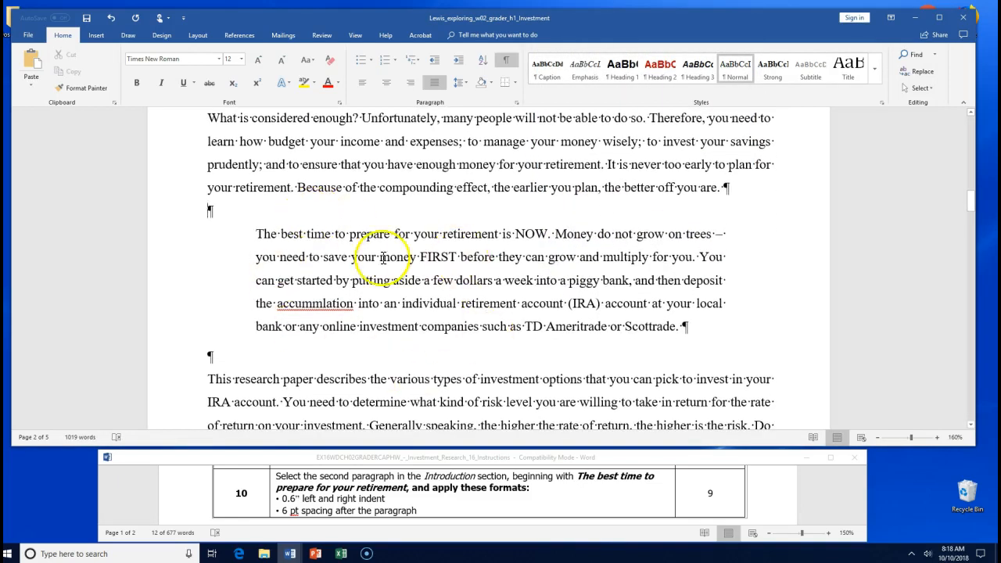
click(254, 232)
drag(254, 232, 464, 252)
click(676, 289)
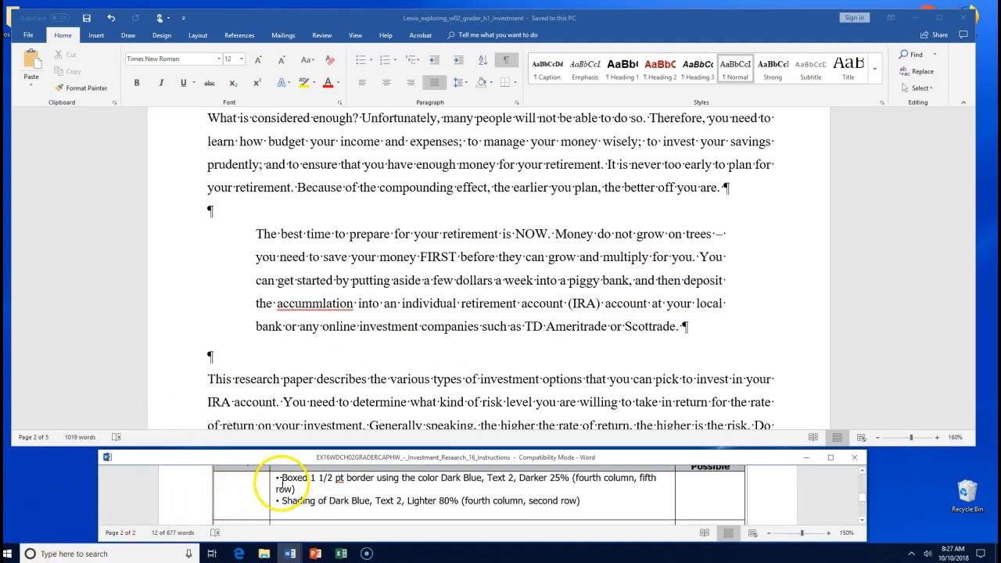
drag(281, 479, 421, 485)
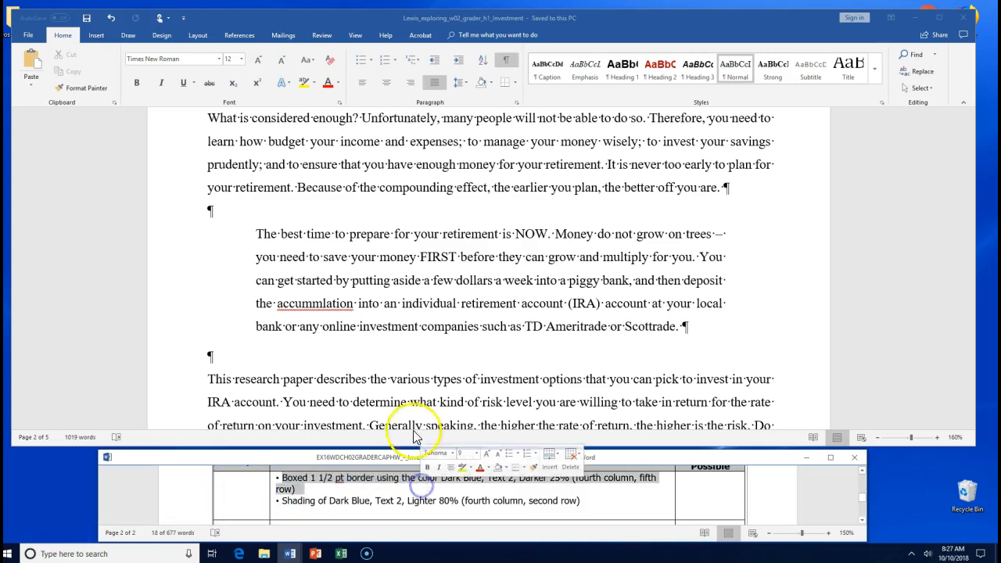
click(298, 256)
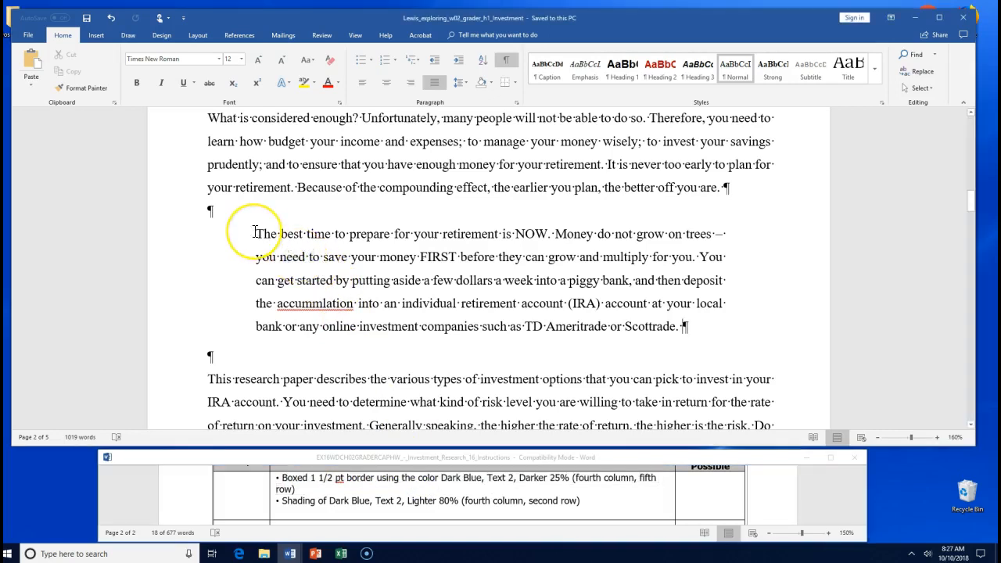
drag(256, 233, 729, 329)
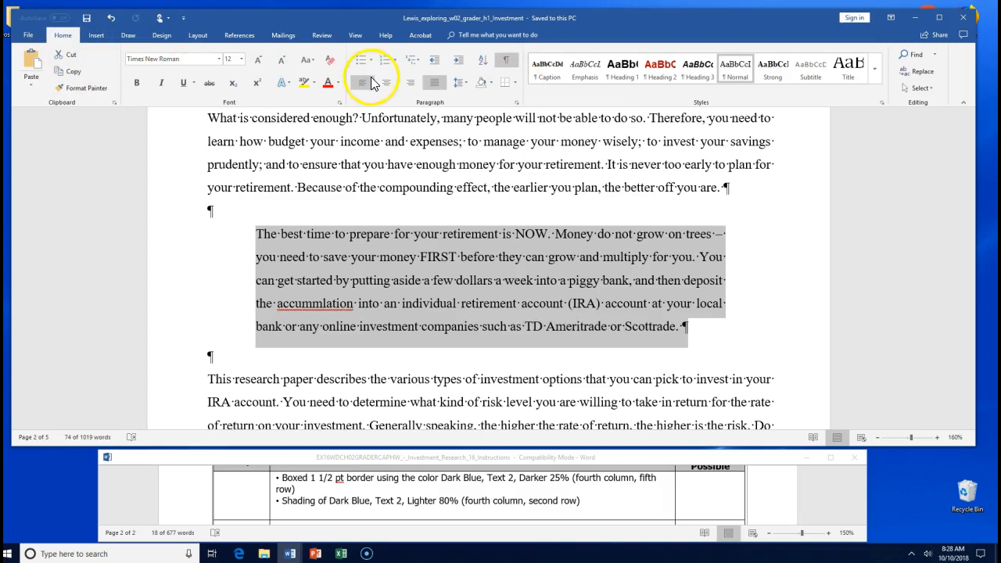
- In Borders and Shading, set the border width to 1½ pt, leaving Options unchanged
click(515, 82)
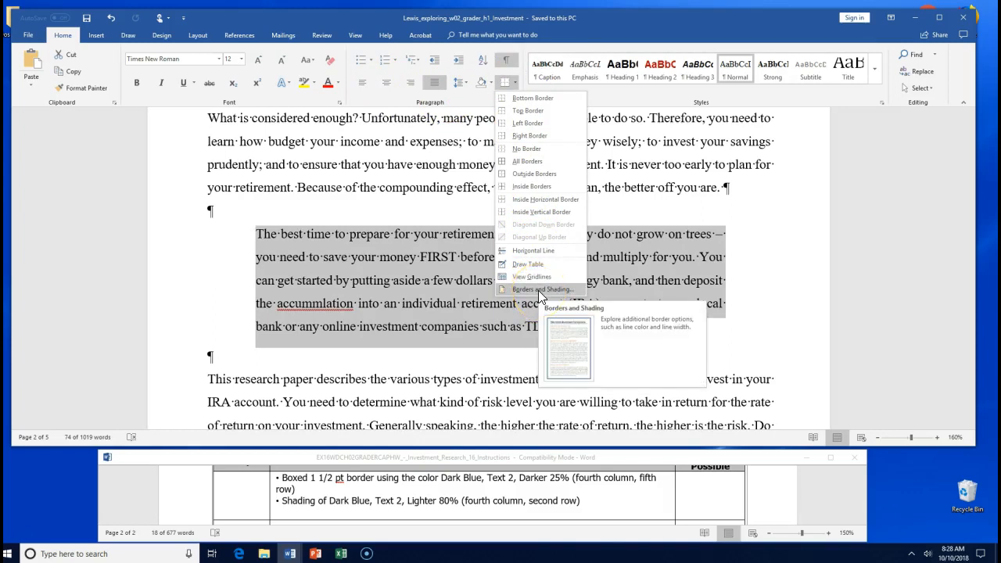
click(537, 290)
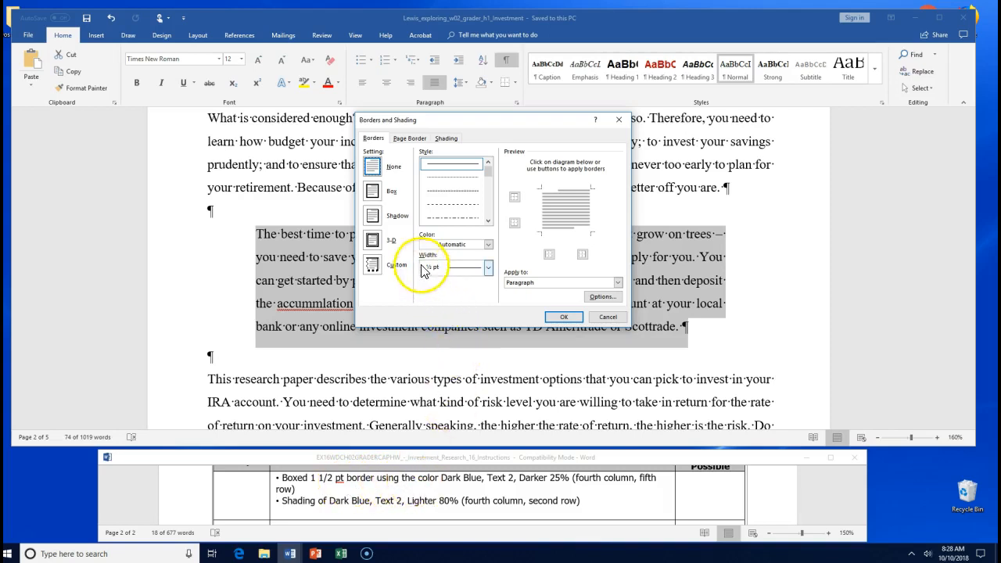
click(488, 267)
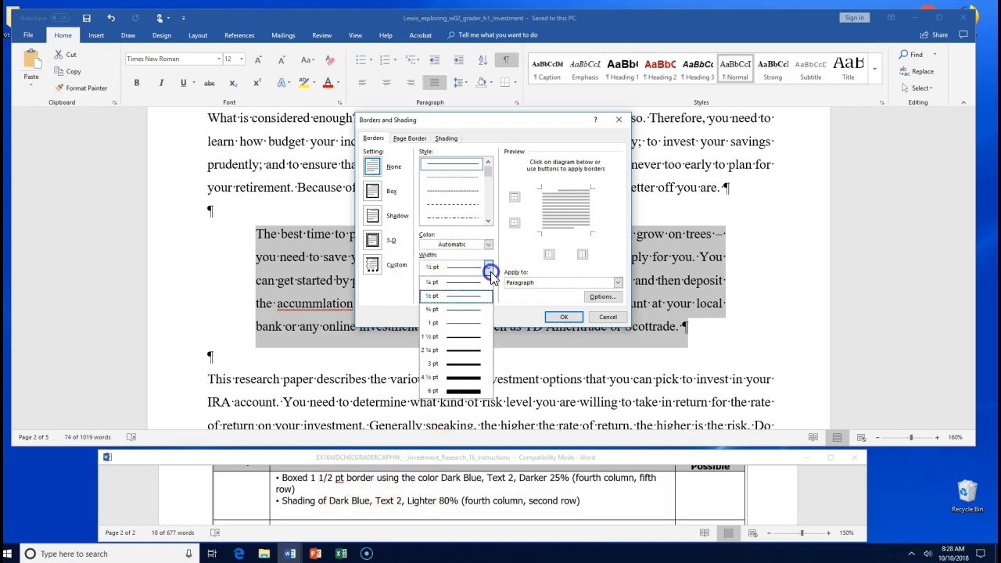
click(482, 339)
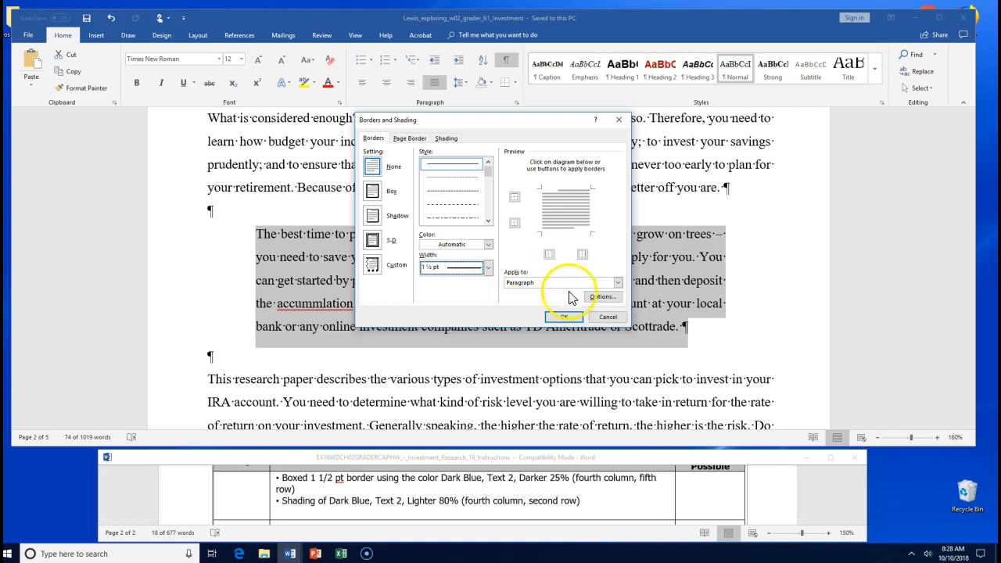
click(600, 297)
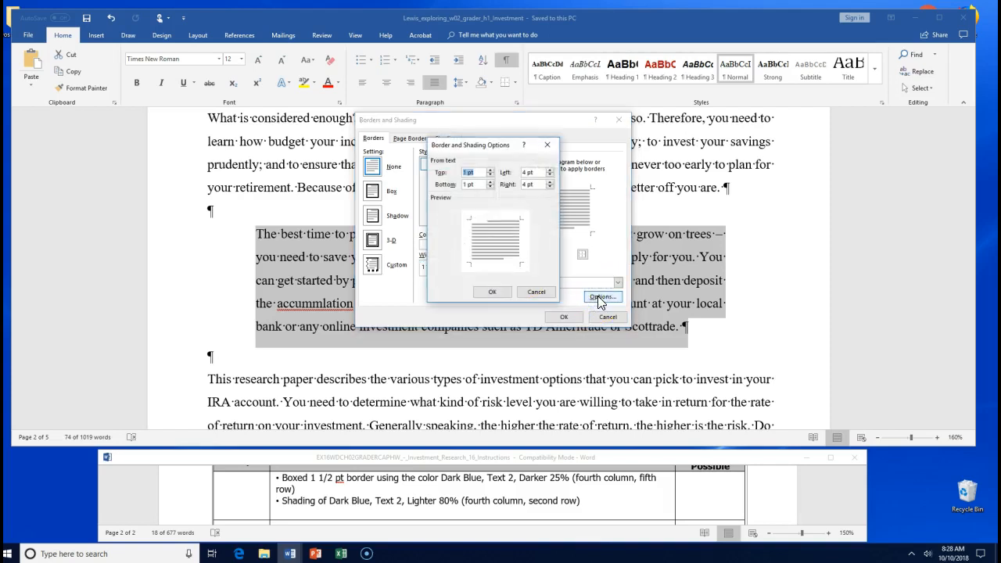
click(536, 294)
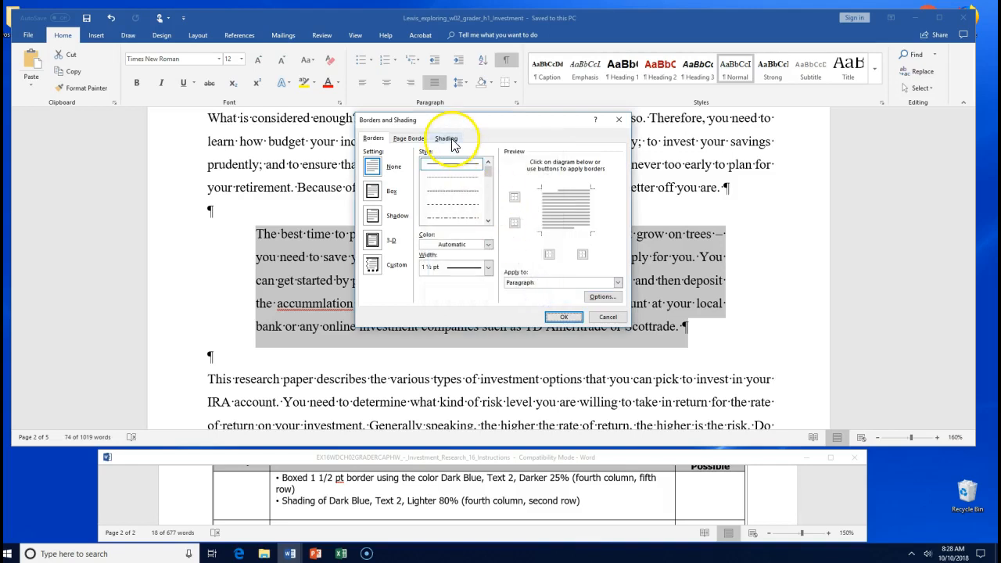
- Try a Dark Blue shading fill with an 80% pattern on the Shading tab
click(449, 141)
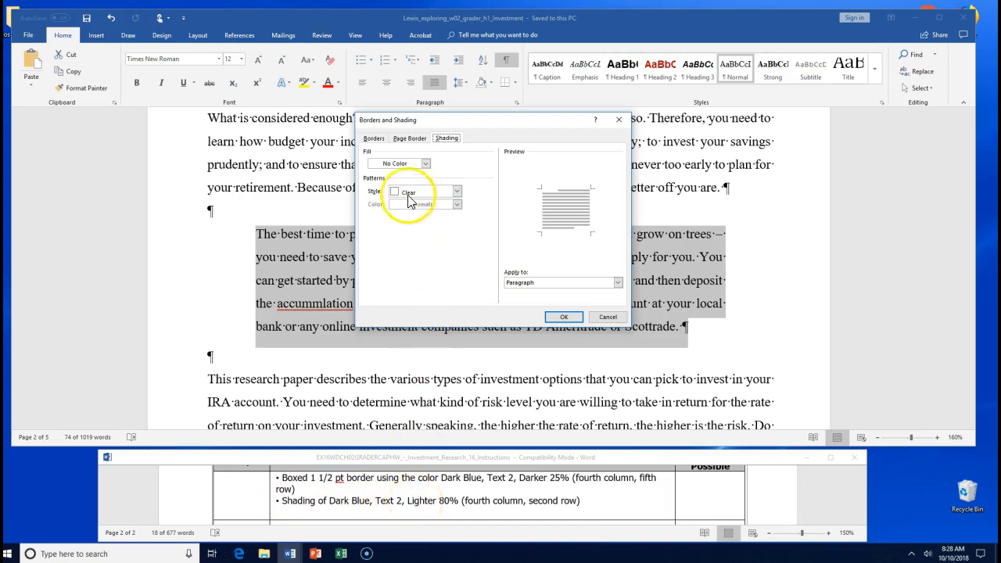
click(424, 164)
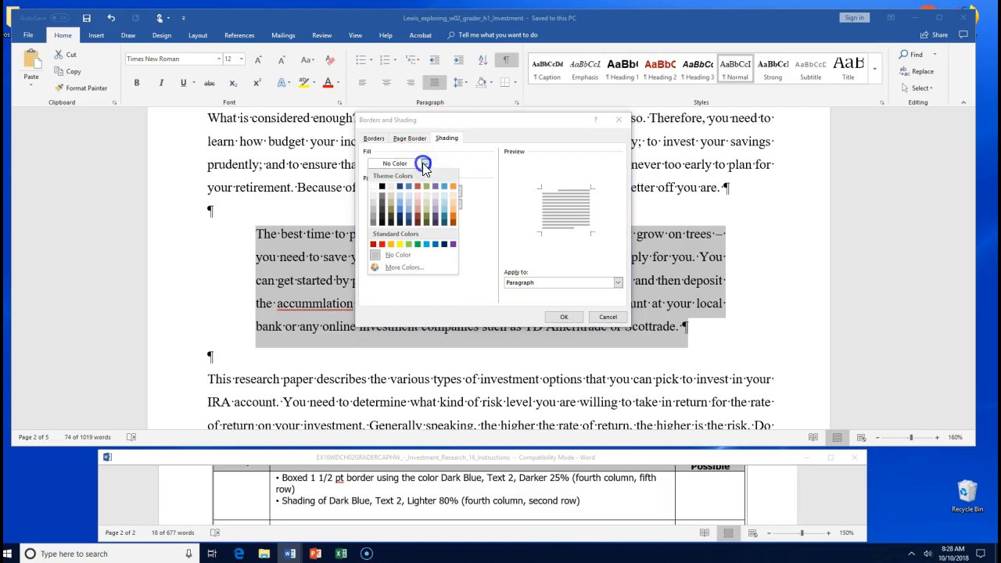
click(444, 246)
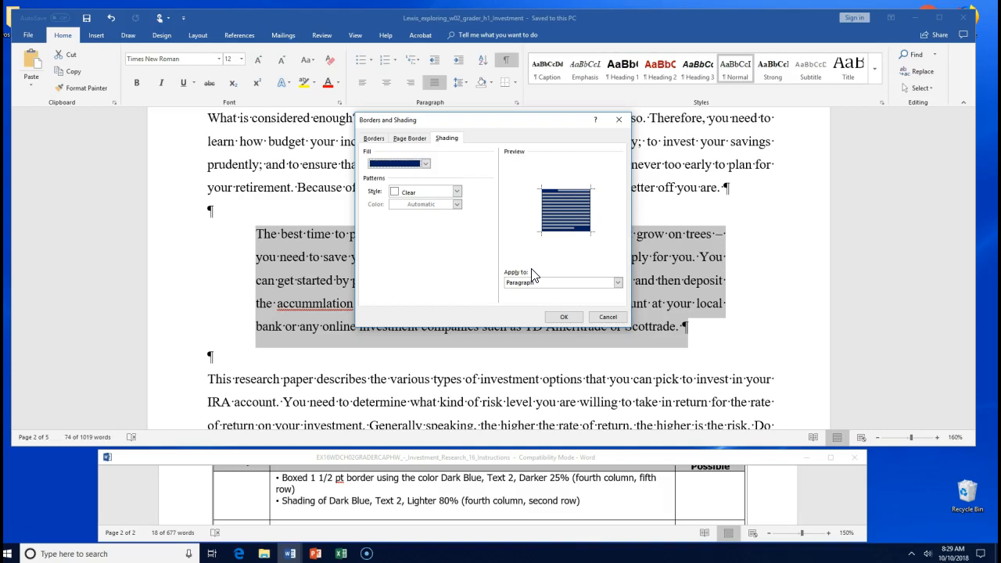
click(456, 191)
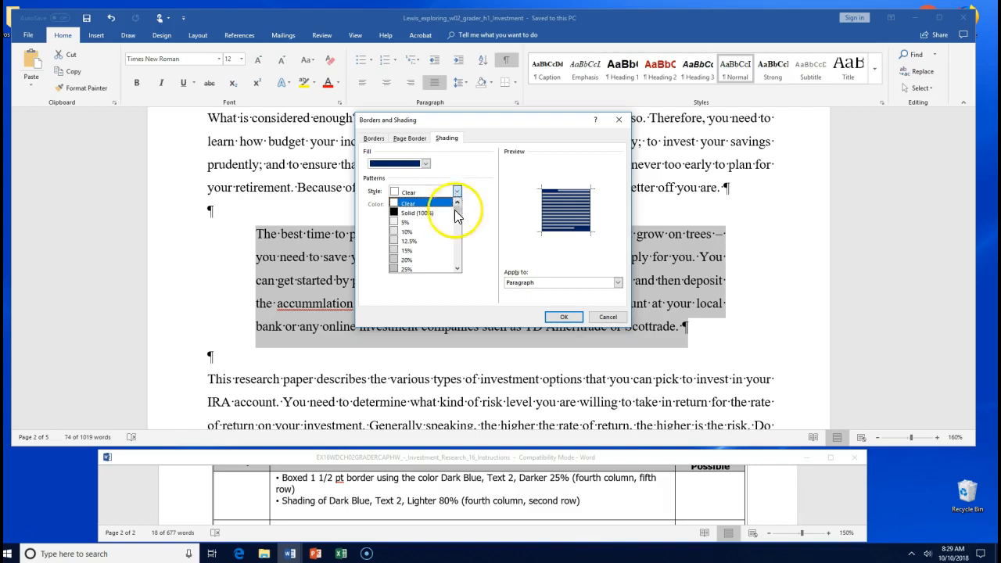
click(457, 268)
click(457, 269)
click(456, 269)
click(456, 269)
click(457, 269)
click(456, 269)
click(456, 269)
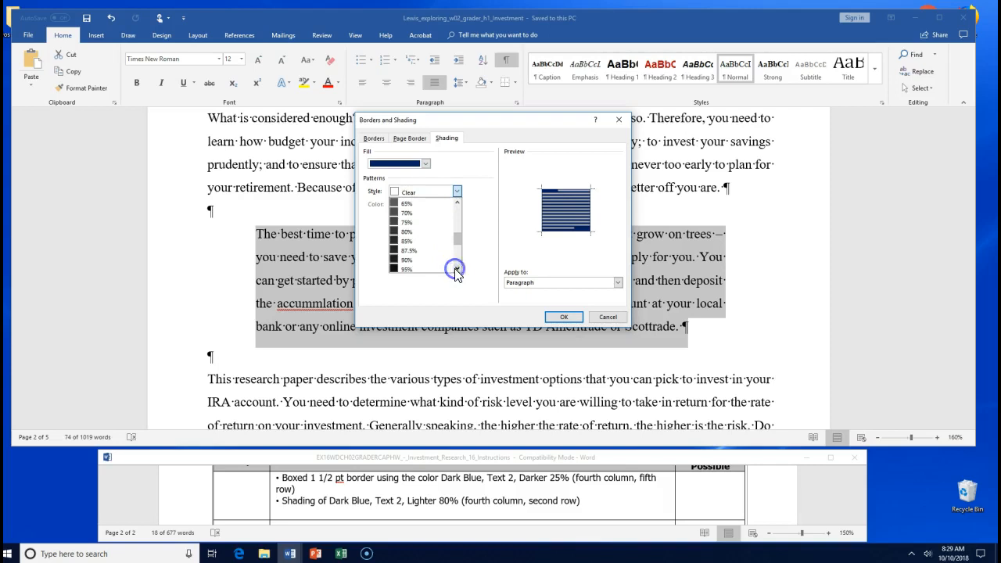
click(439, 233)
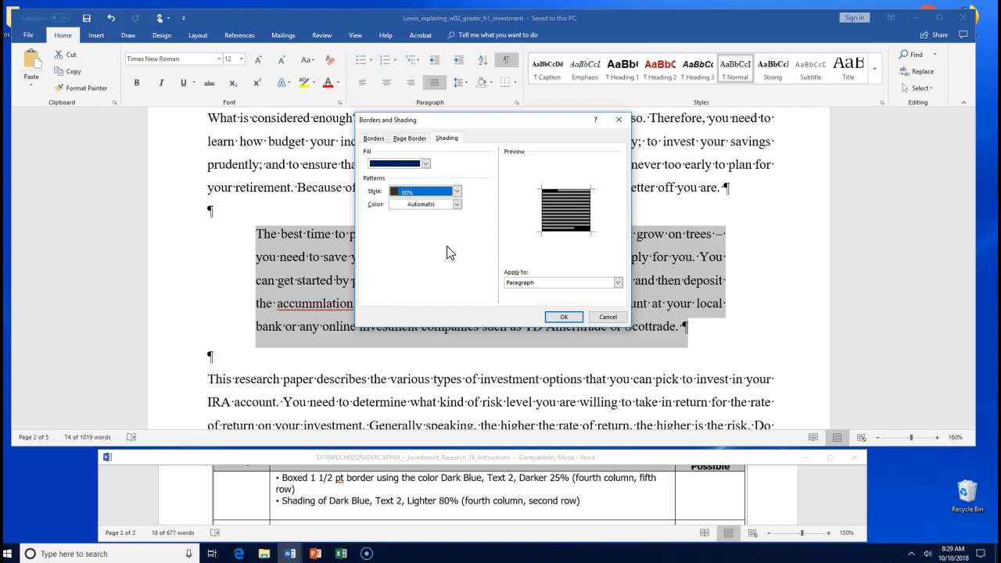
- Reset the shading to No Color fill and Clear pattern
click(373, 138)
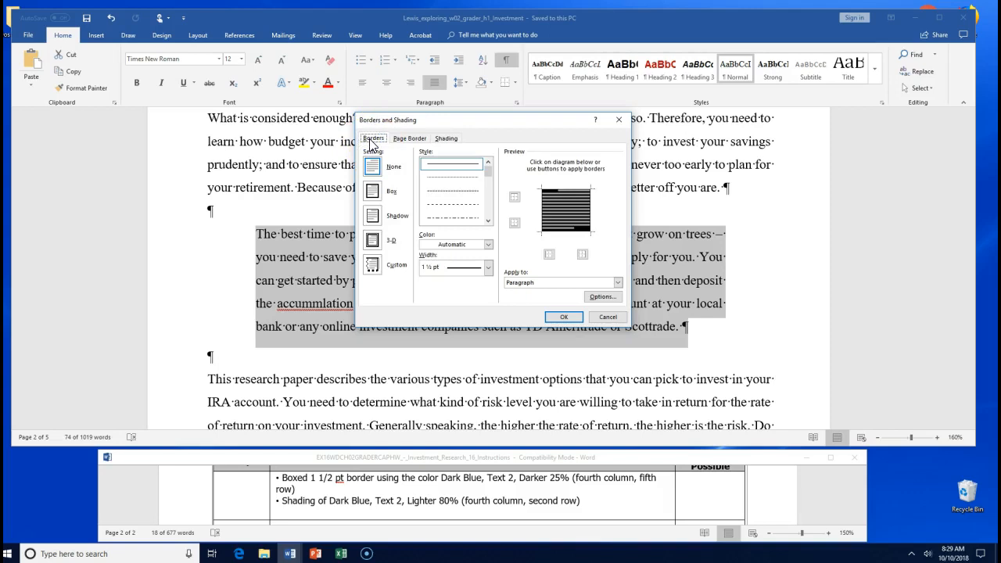
click(445, 138)
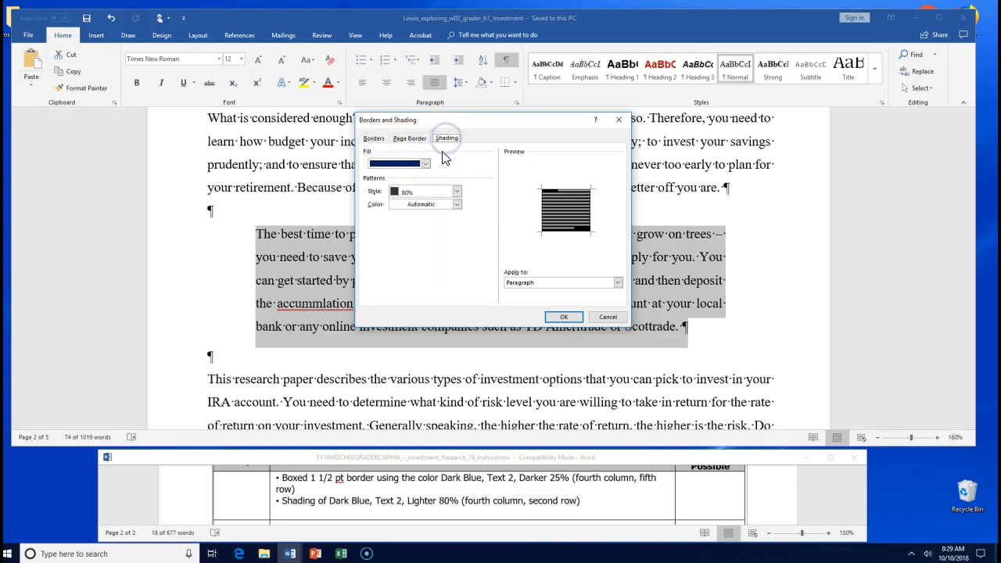
click(425, 164)
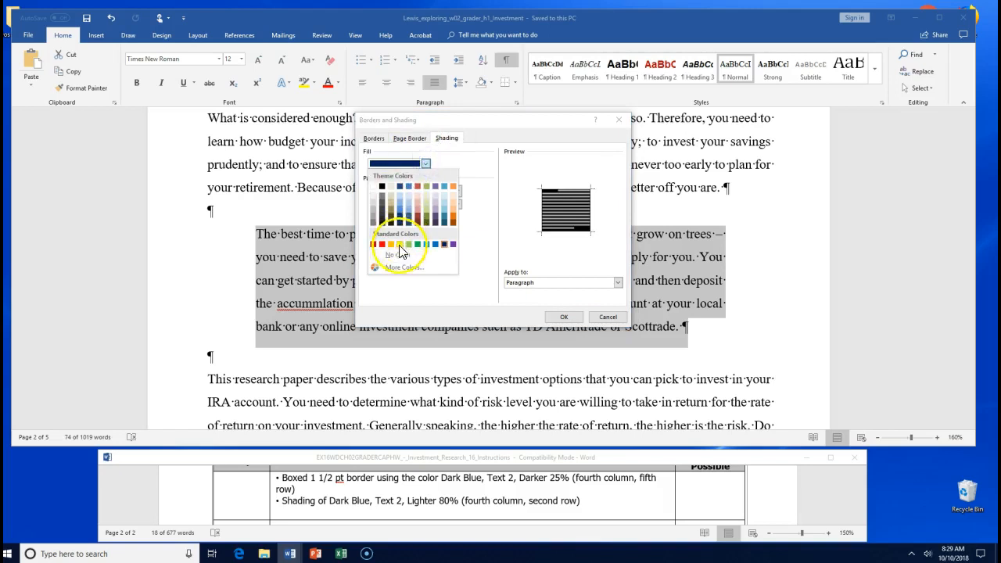
click(396, 254)
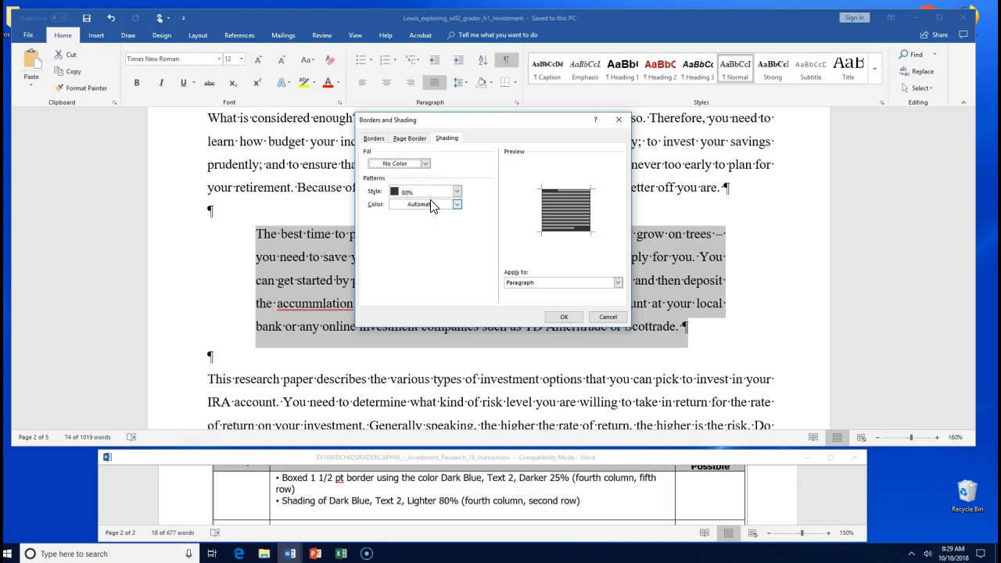
click(456, 192)
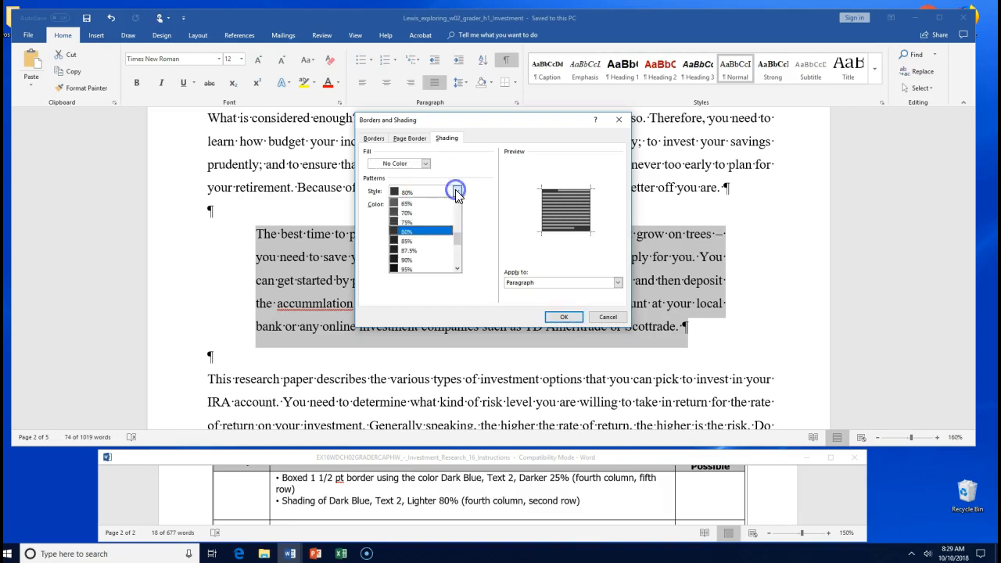
click(459, 233)
drag(459, 234, 449, 187)
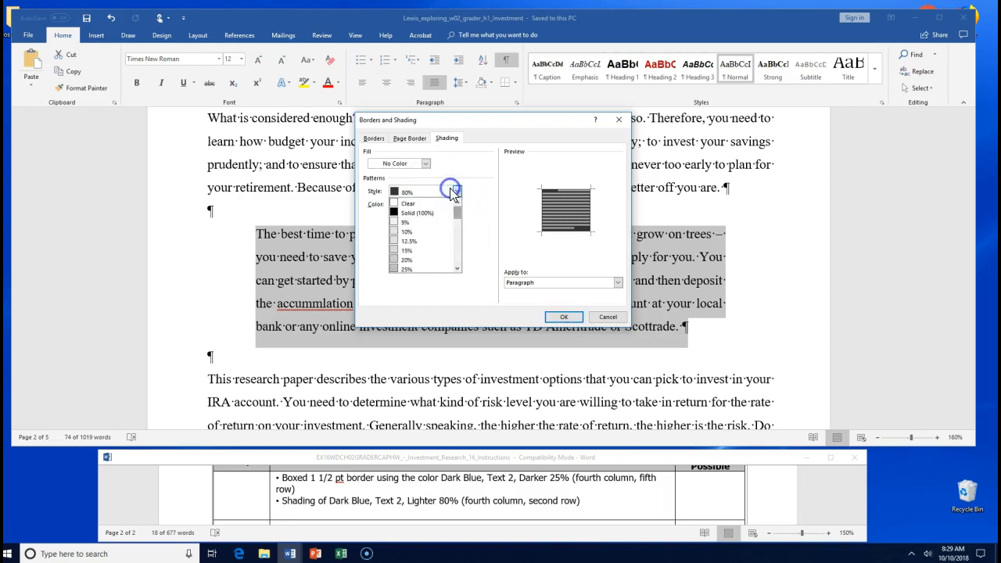
click(435, 205)
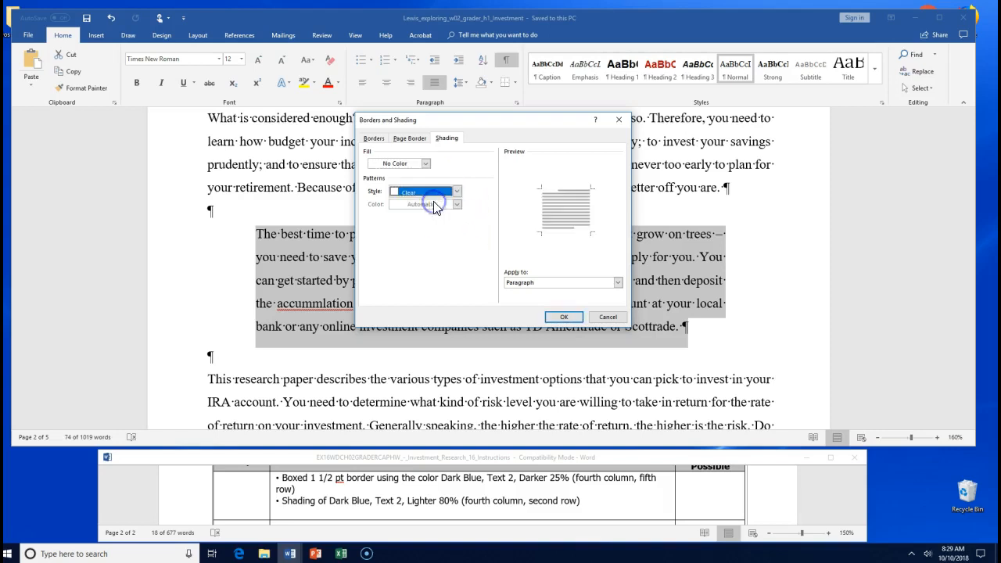
- Set the border colour to Dark Blue, Text 2, Lighter 80% and confirm
click(374, 139)
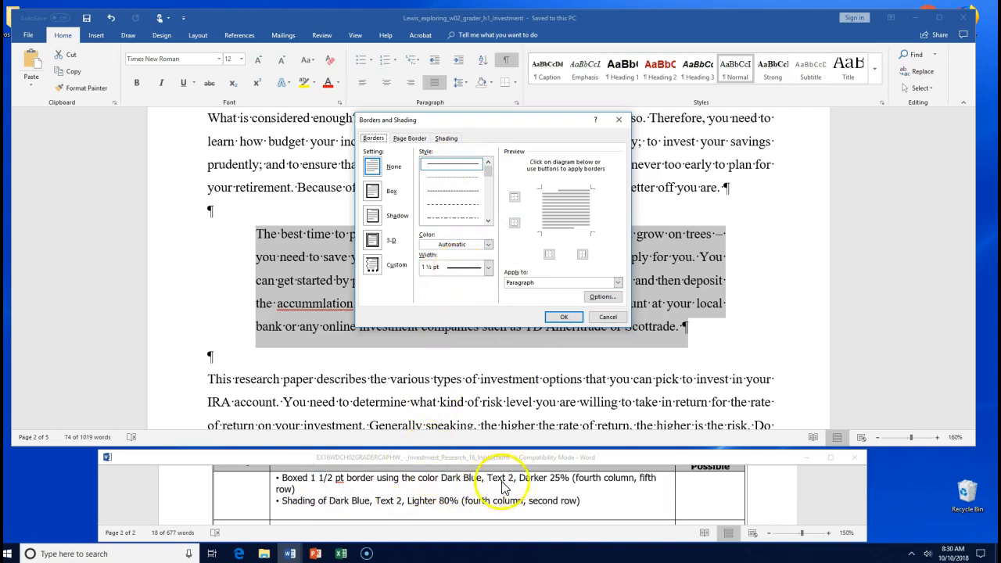
click(488, 245)
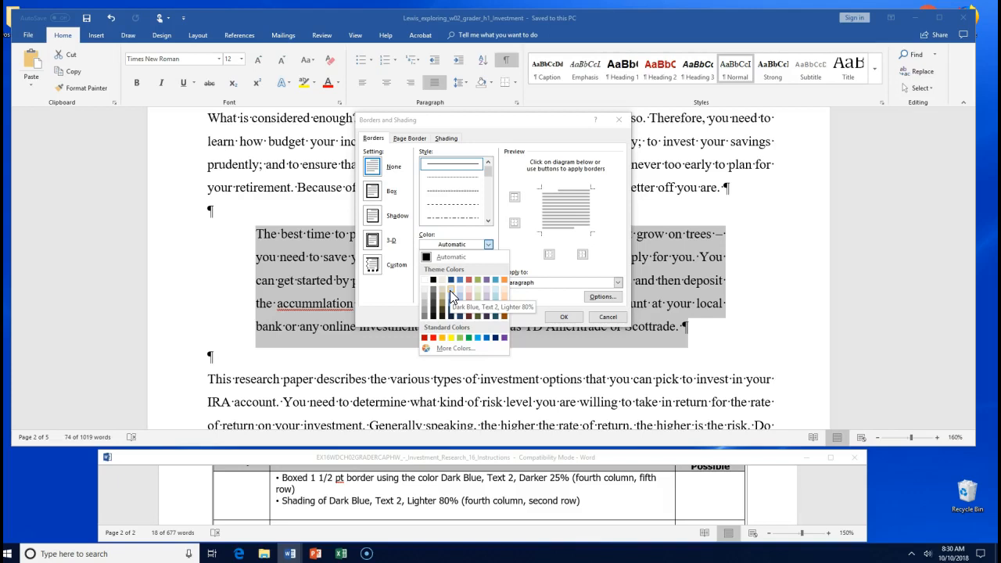
click(449, 290)
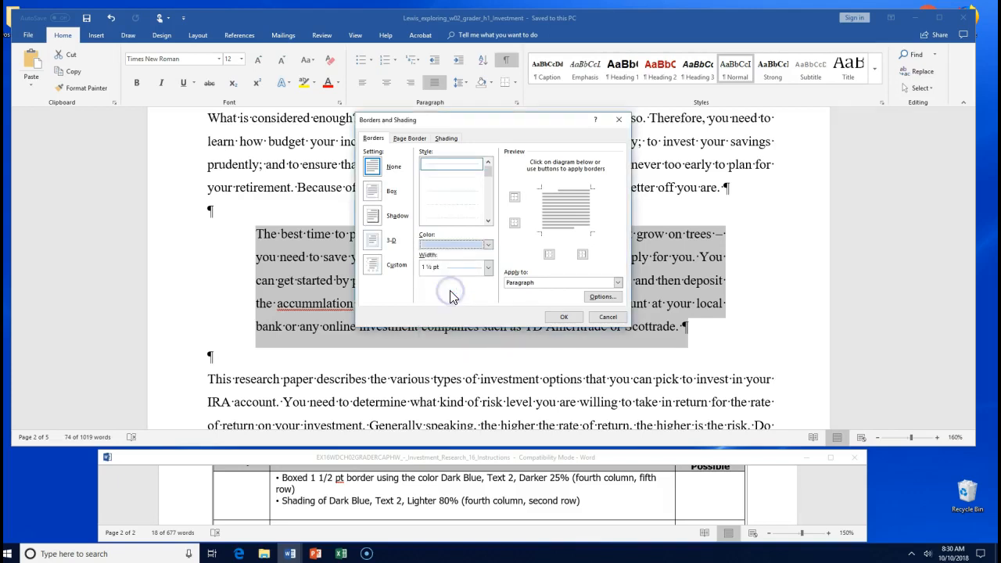
click(563, 317)
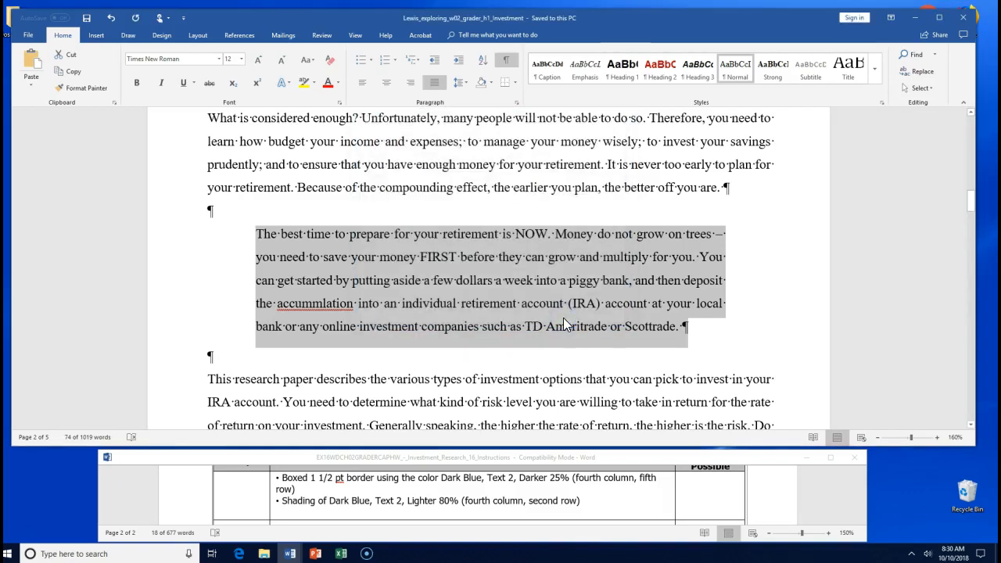
- Reselect the whole quote paragraph, closing the Paragraph dialog without changes
click(715, 347)
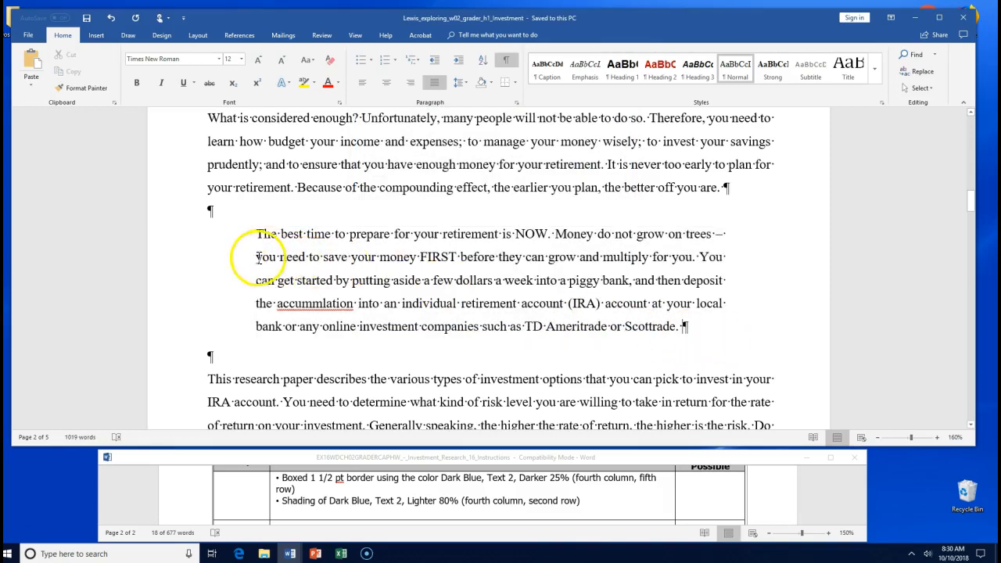
click(257, 233)
drag(256, 233, 699, 329)
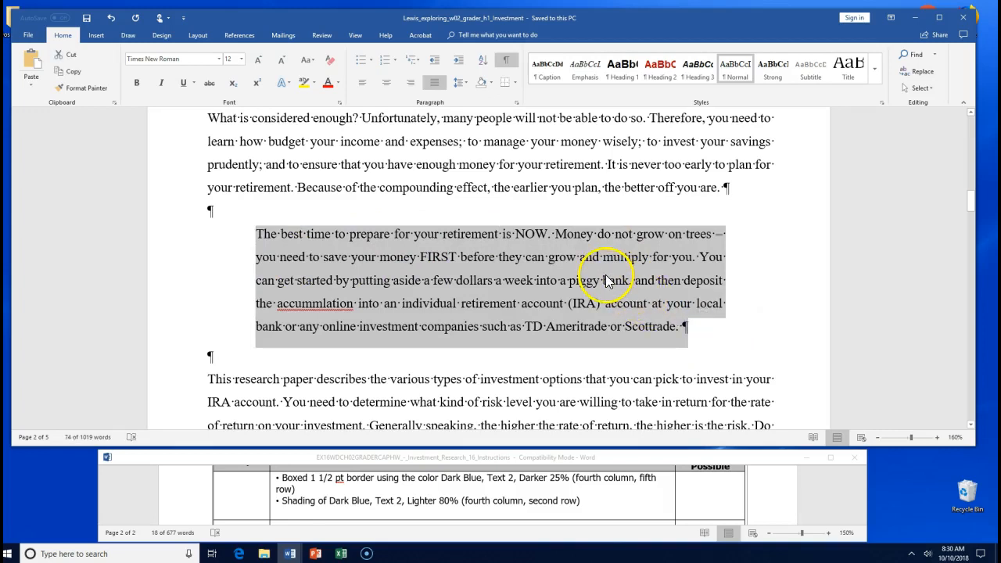
click(516, 105)
click(631, 37)
click(739, 31)
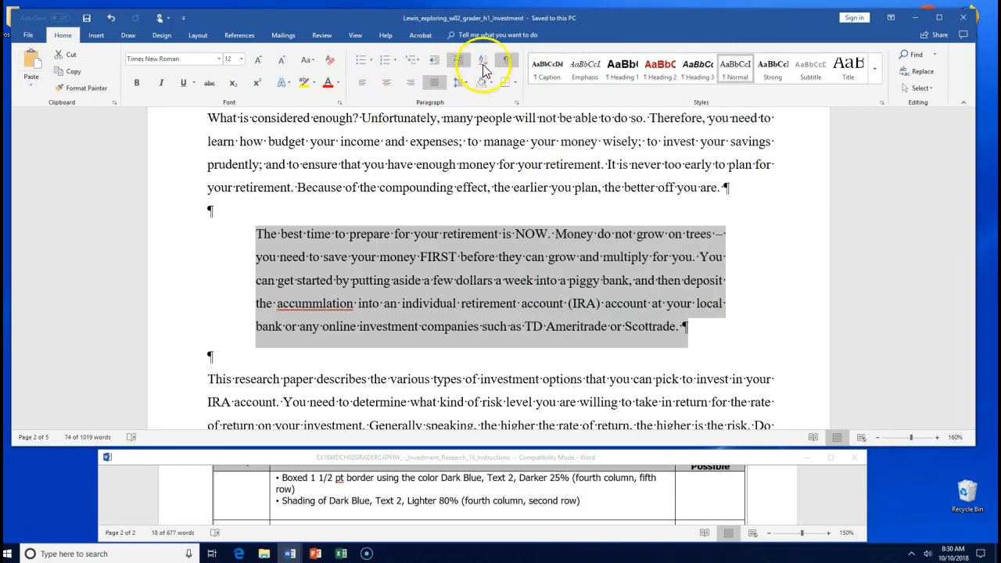
- Apply a 1½ pt Box border in Dark Blue, Text 2, Lighter 80%
click(516, 83)
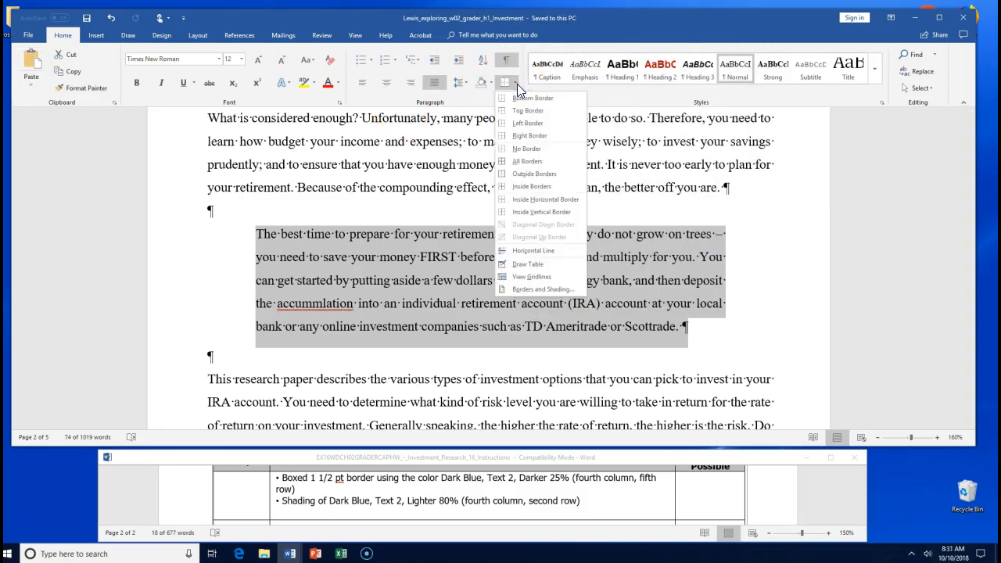
click(532, 288)
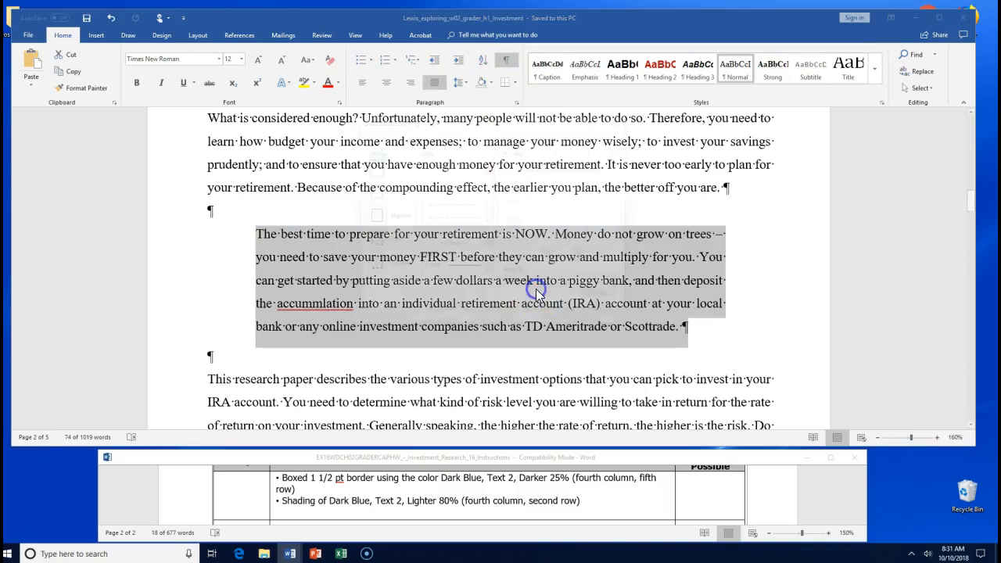
drag(483, 125, 422, 138)
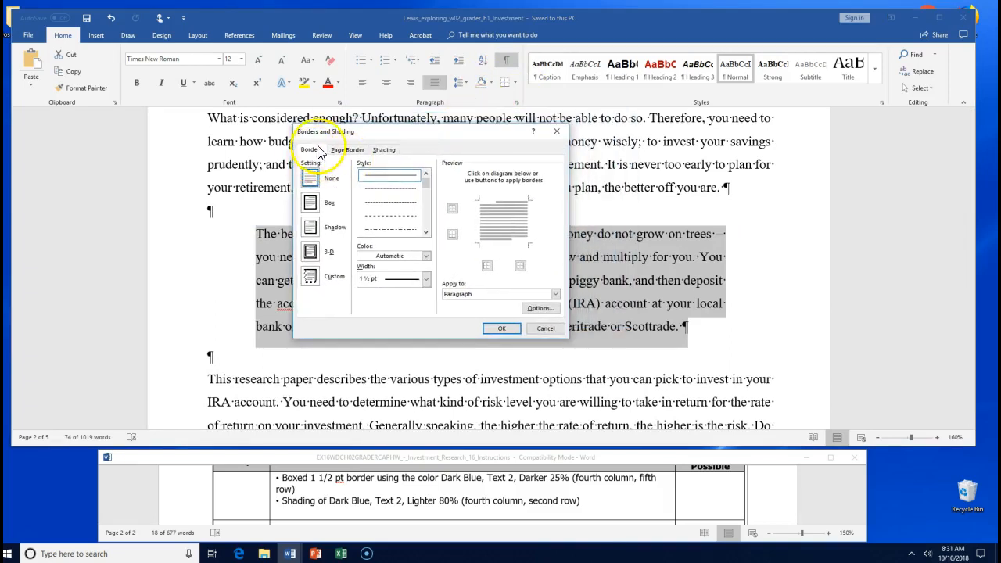
click(310, 204)
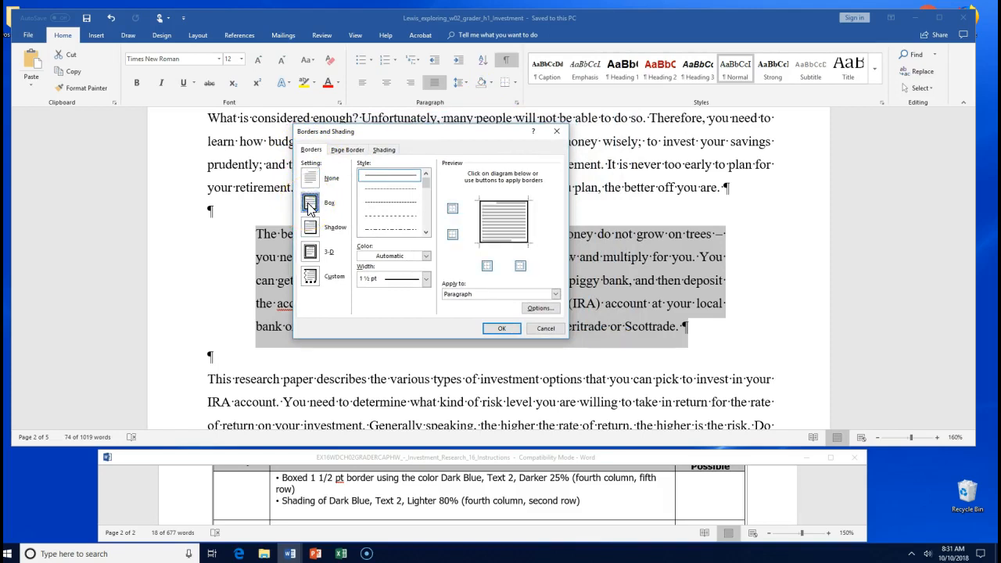
click(425, 279)
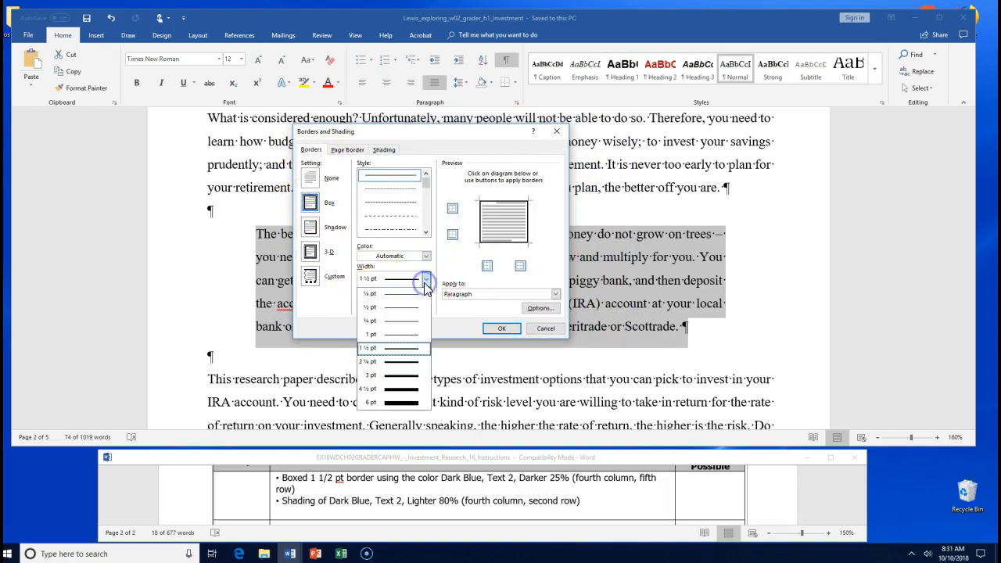
click(396, 348)
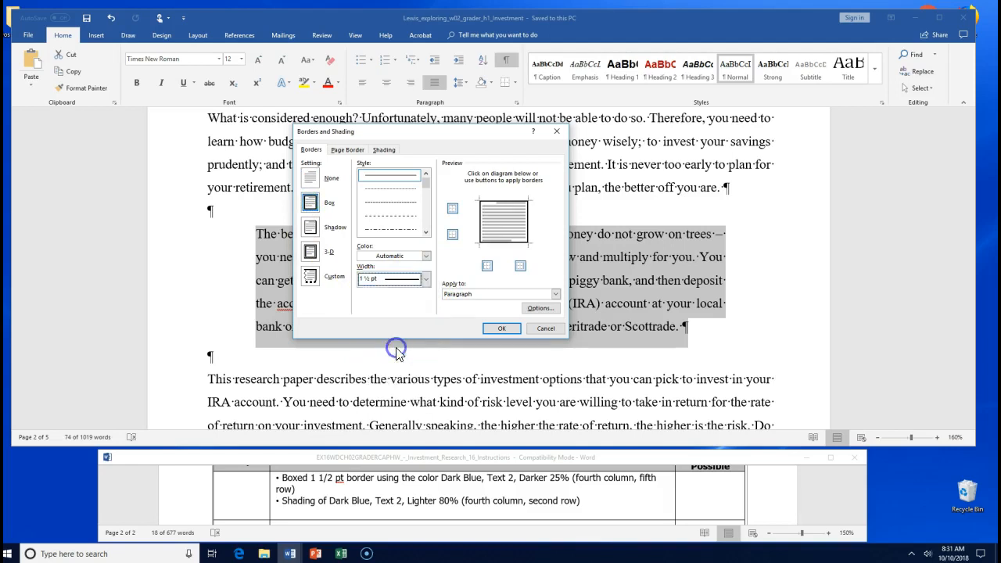
click(425, 256)
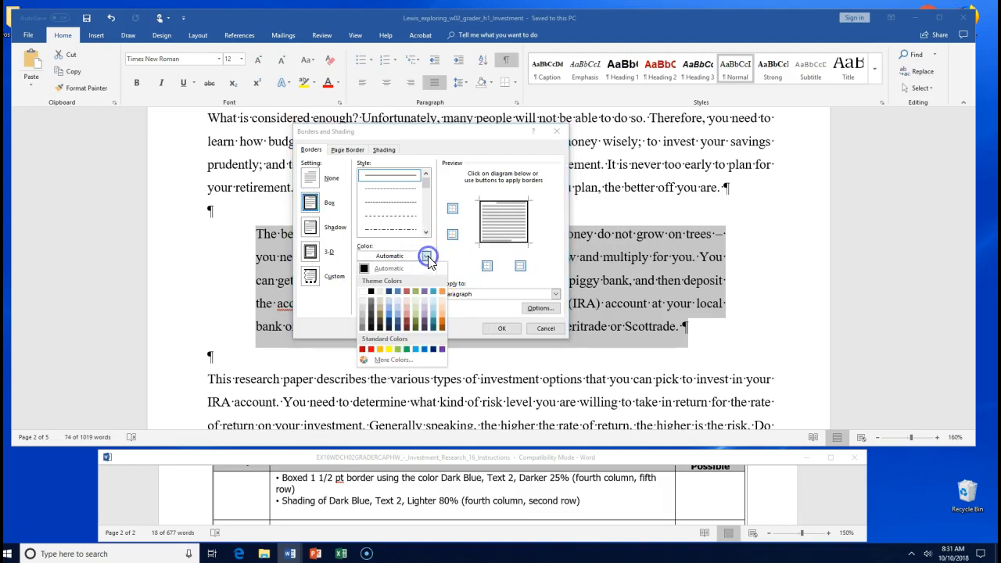
click(389, 298)
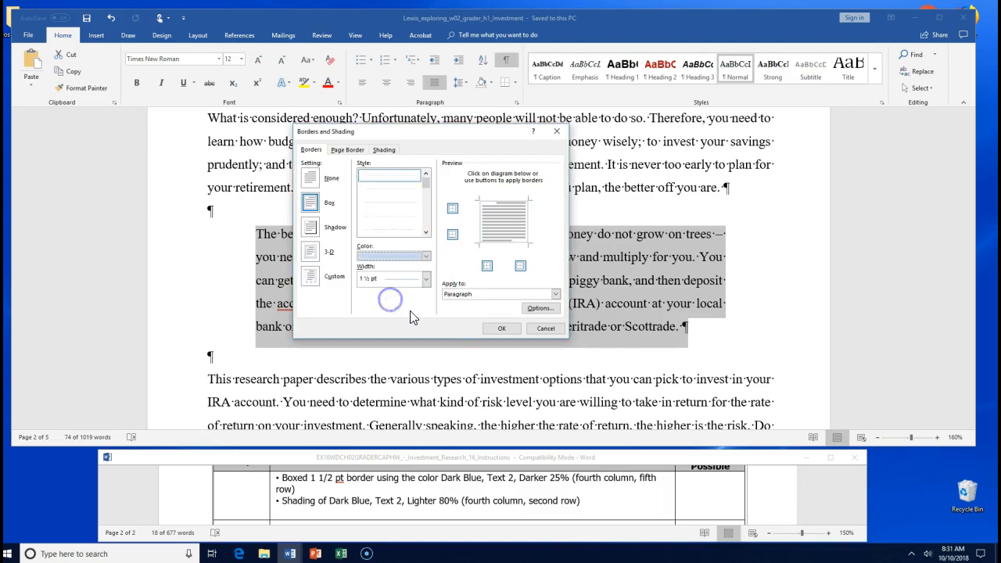
click(499, 329)
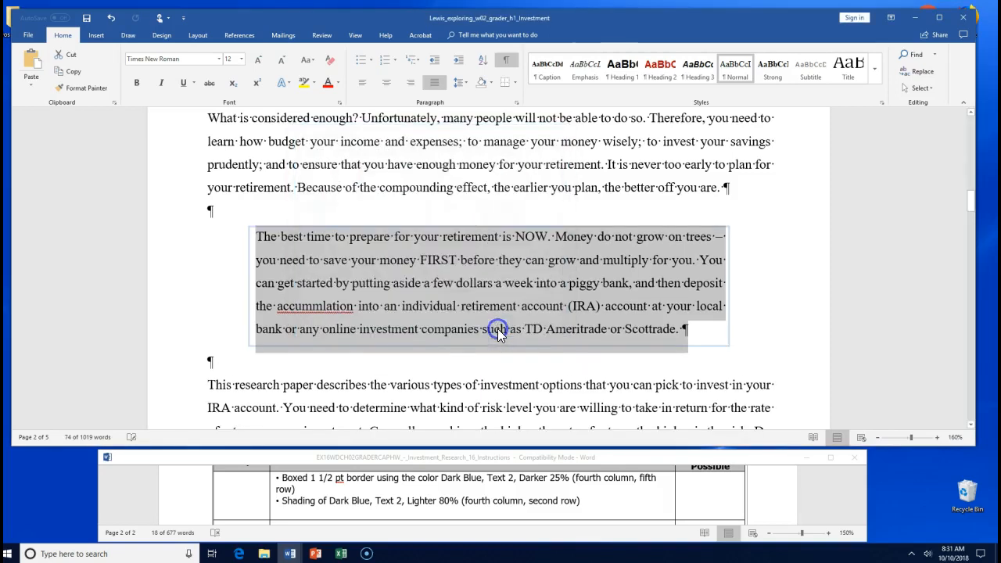
- Save the investment document and bold '1., 2., 3.' in step 11 of the instructions
click(741, 291)
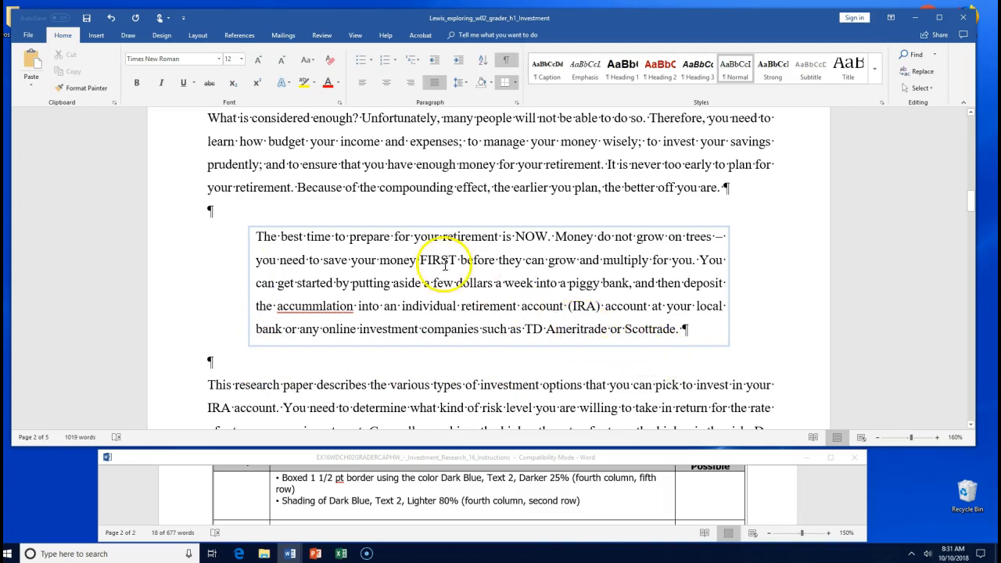
click(86, 17)
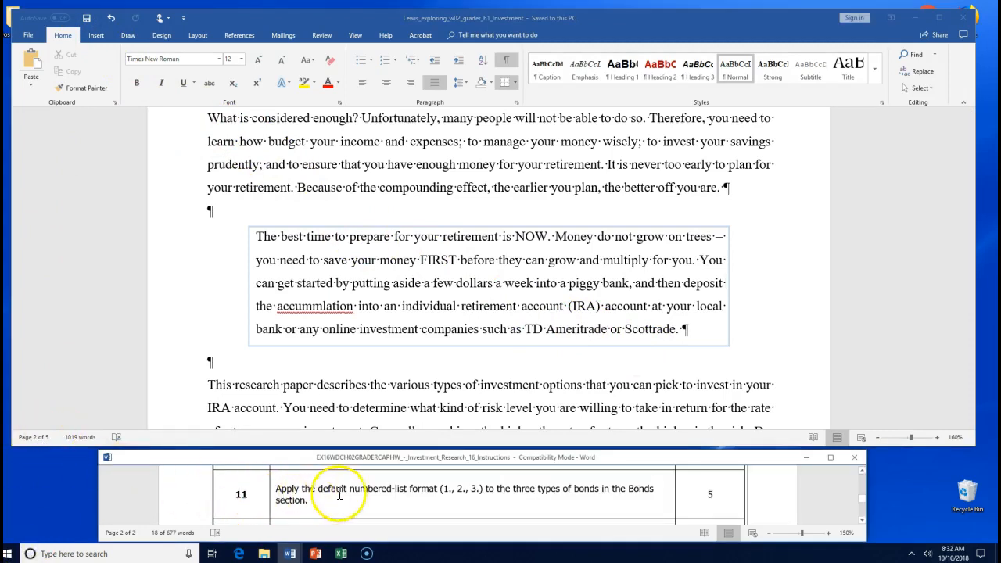
drag(443, 488, 479, 490)
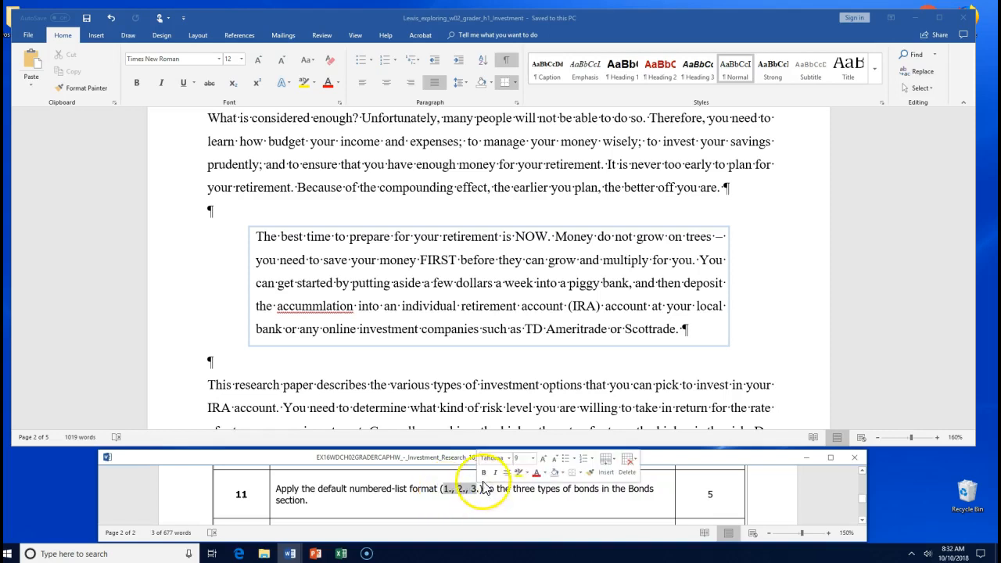
key(ctrl+b)
click(526, 492)
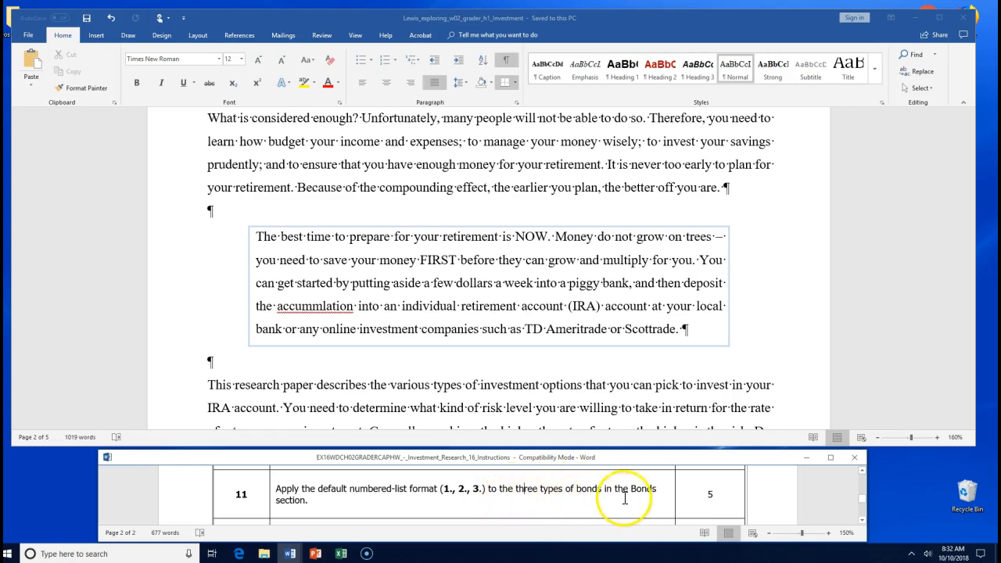
- Highlight 'Bonds section' in step 11 yellow
drag(632, 488, 635, 497)
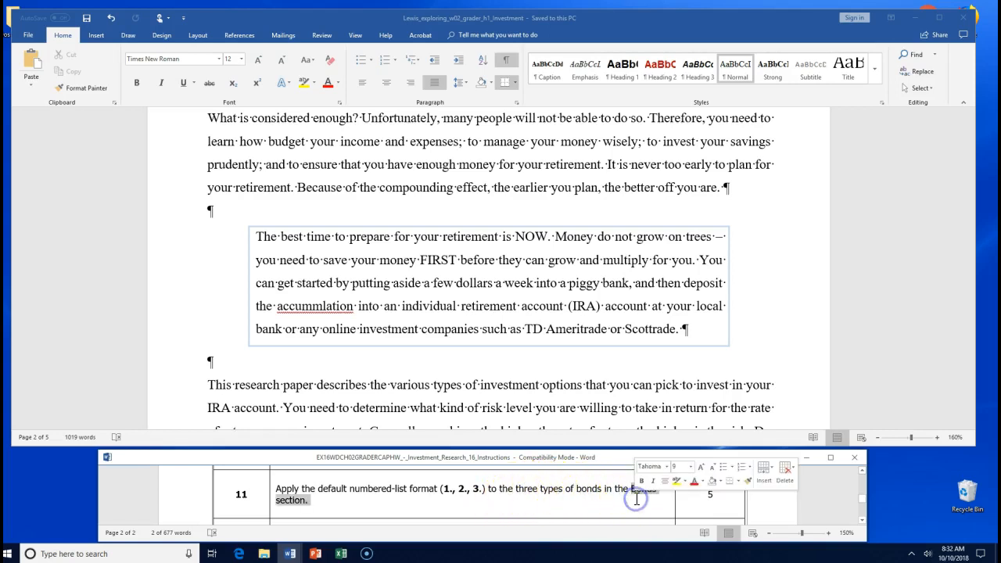
click(677, 483)
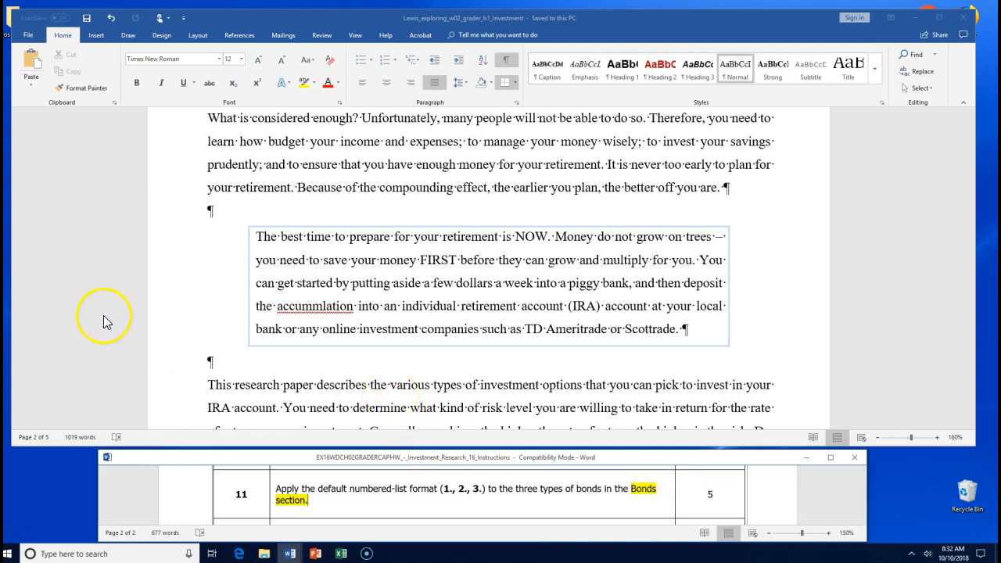
click(221, 218)
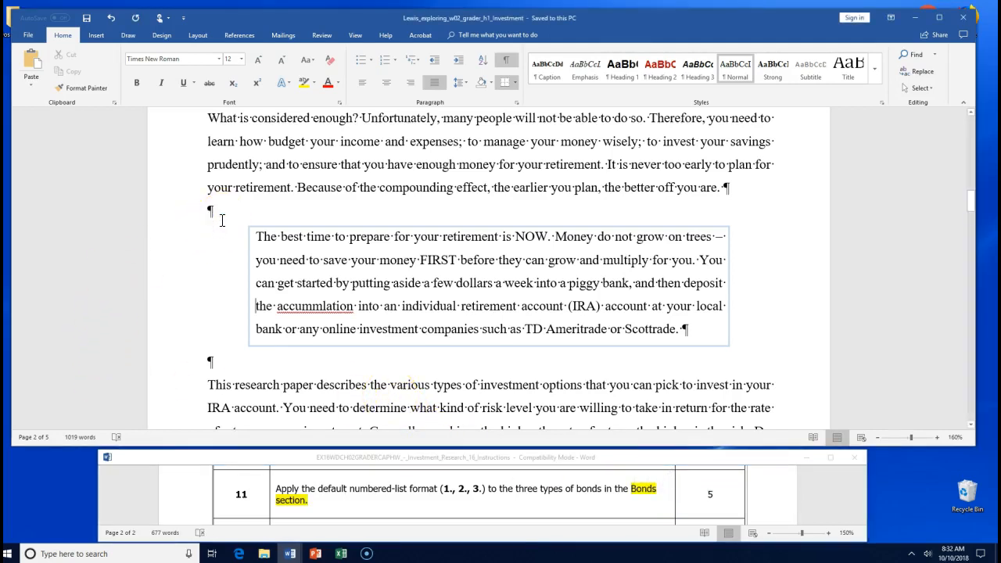
- Search for 'Bonds' and scroll down to the Corporate, Long-term government and Municipal paragraphs
key(ctrl+f)
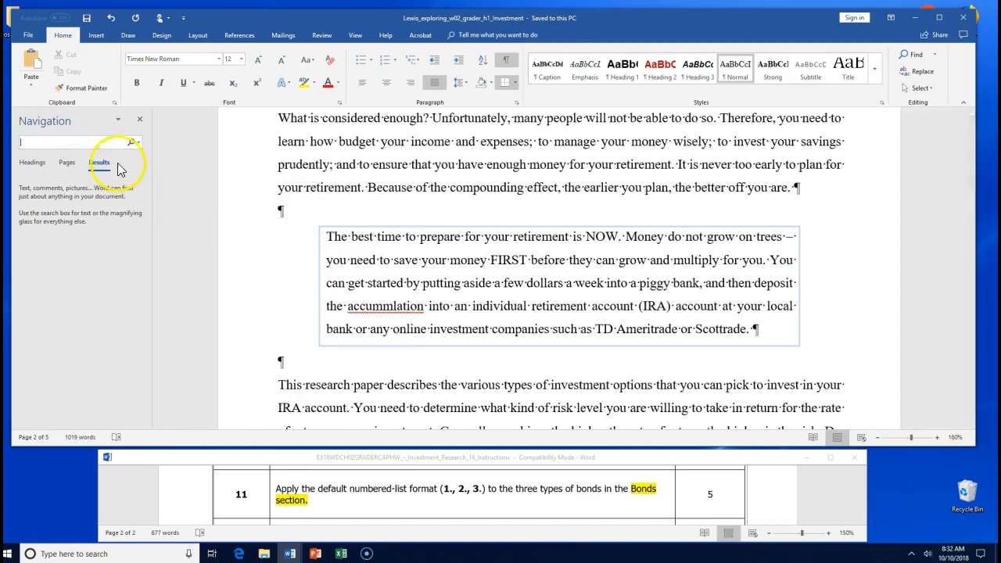
text(Bon)
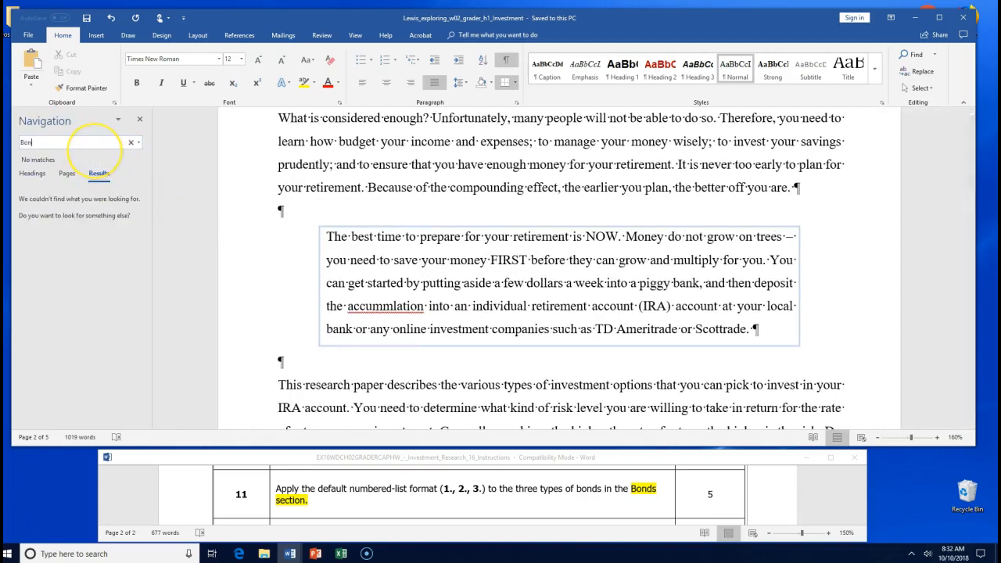
text(ds Section)
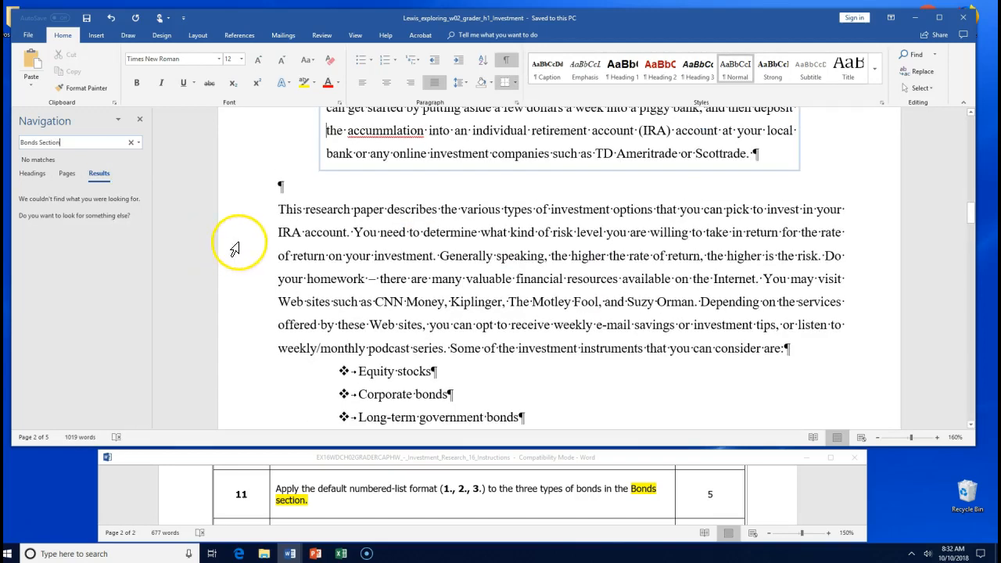
scroll(235, 247, down, 5)
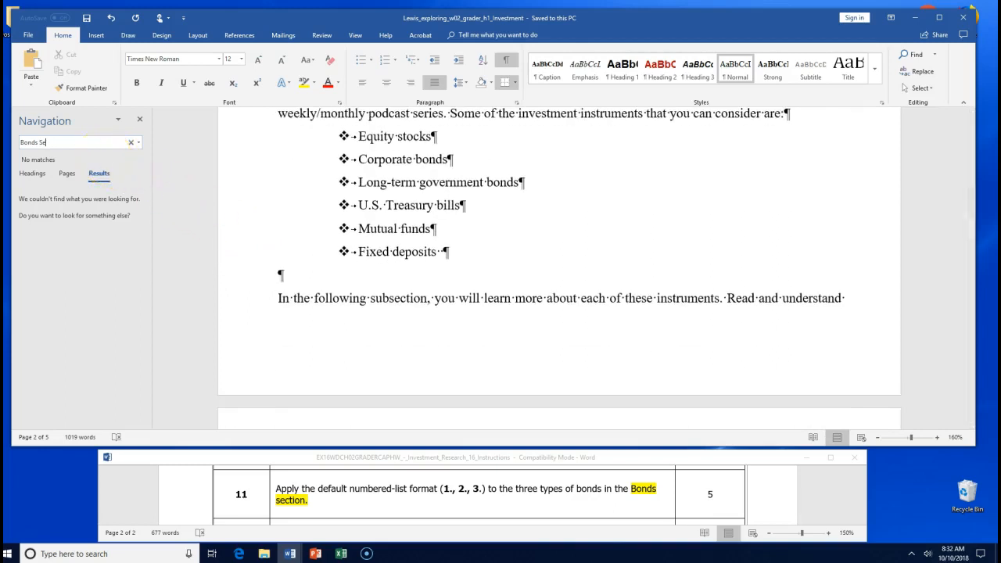
text(s)
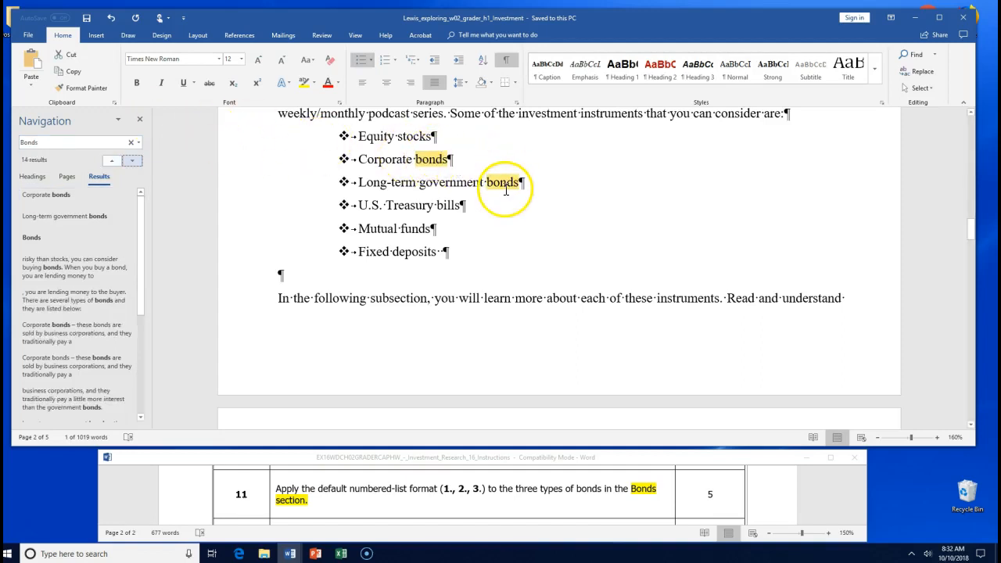
scroll(505, 195, down, 4)
scroll(505, 195, down, 7)
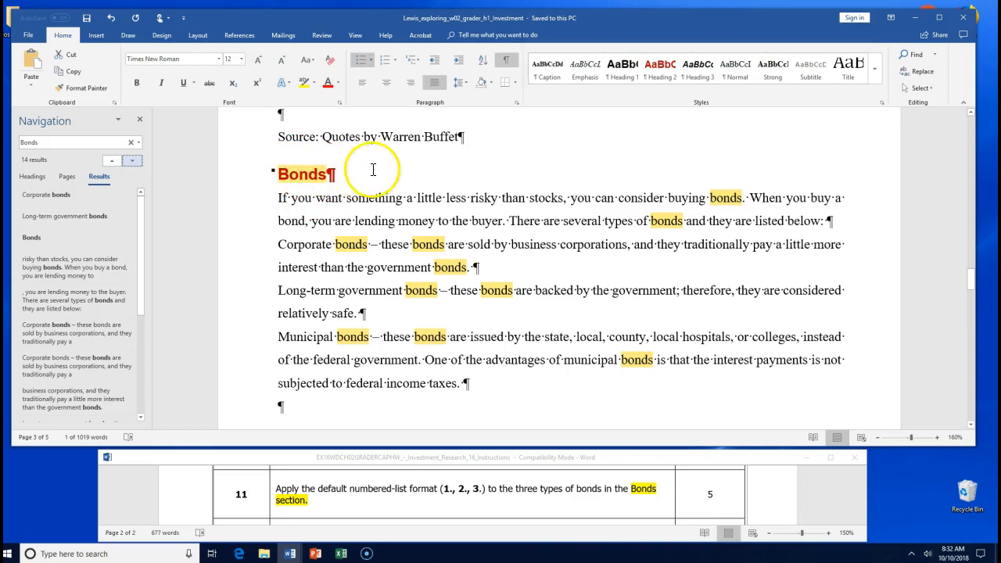
scroll(368, 164, down, 1)
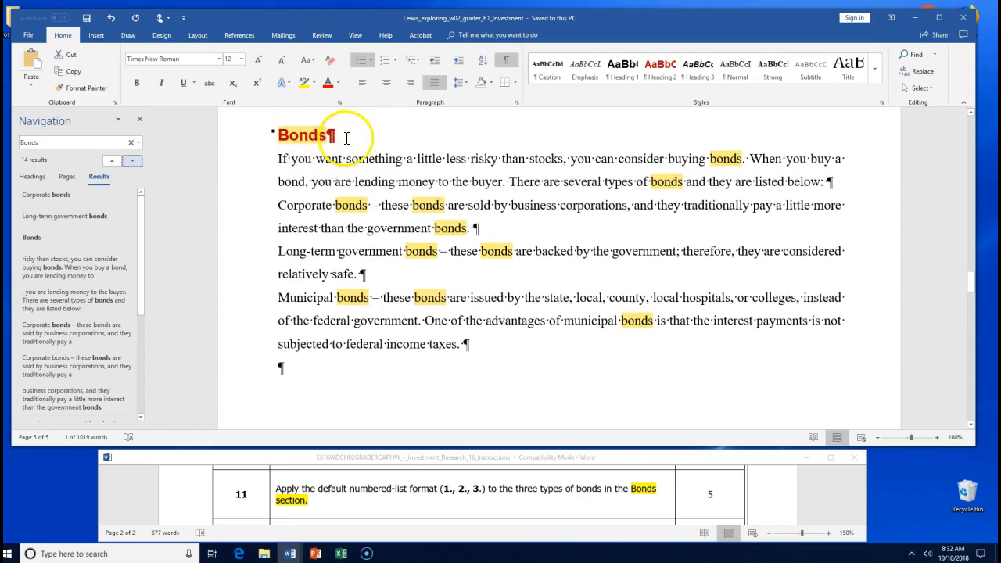
click(140, 119)
scroll(550, 325, down, 15)
scroll(550, 325, down, 5)
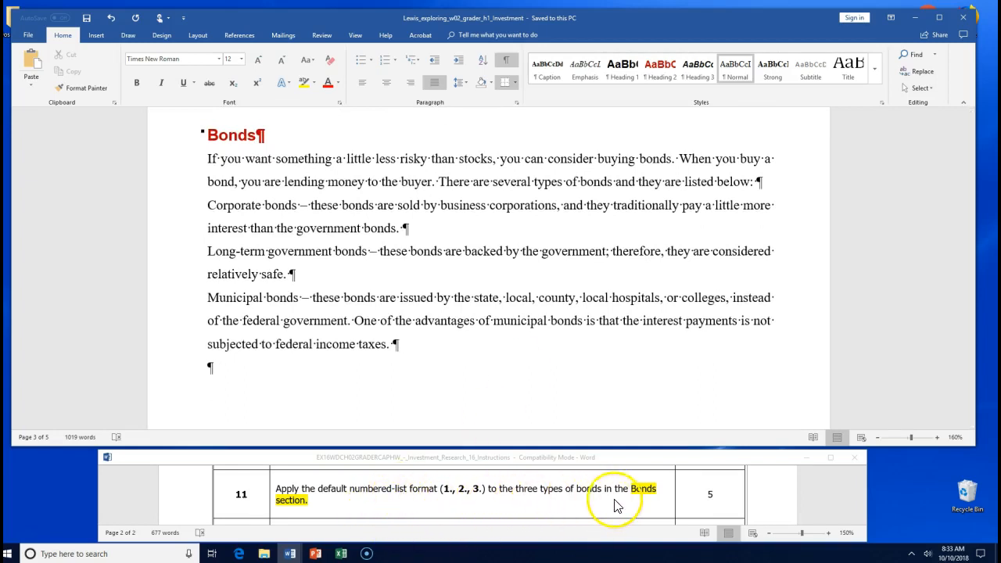
- Select Corporate, Long-term government and Municipal bonds together and apply 1., 2., 3. numbering
click(220, 207)
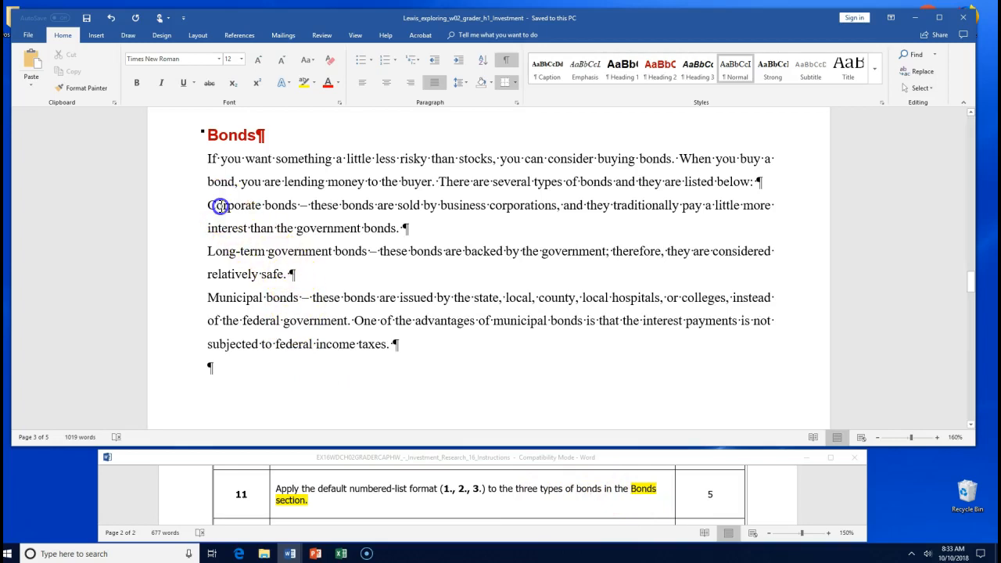
drag(208, 205, 288, 209)
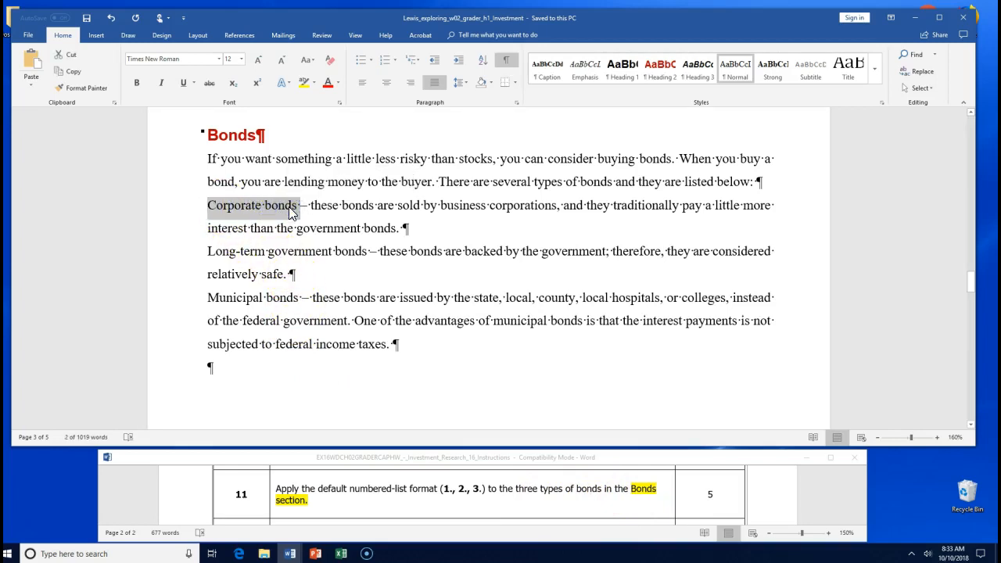
drag(207, 251, 353, 250)
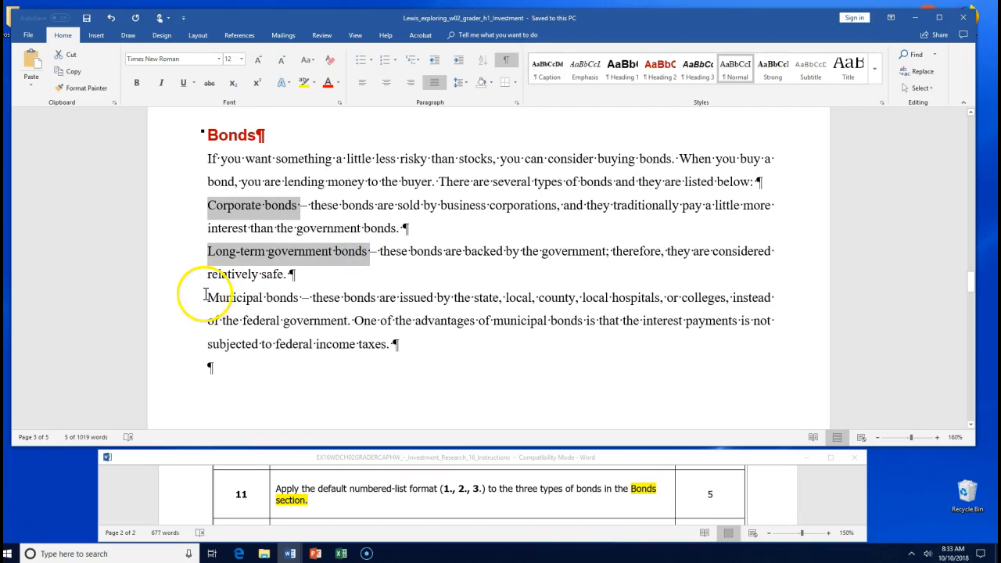
drag(207, 297, 294, 303)
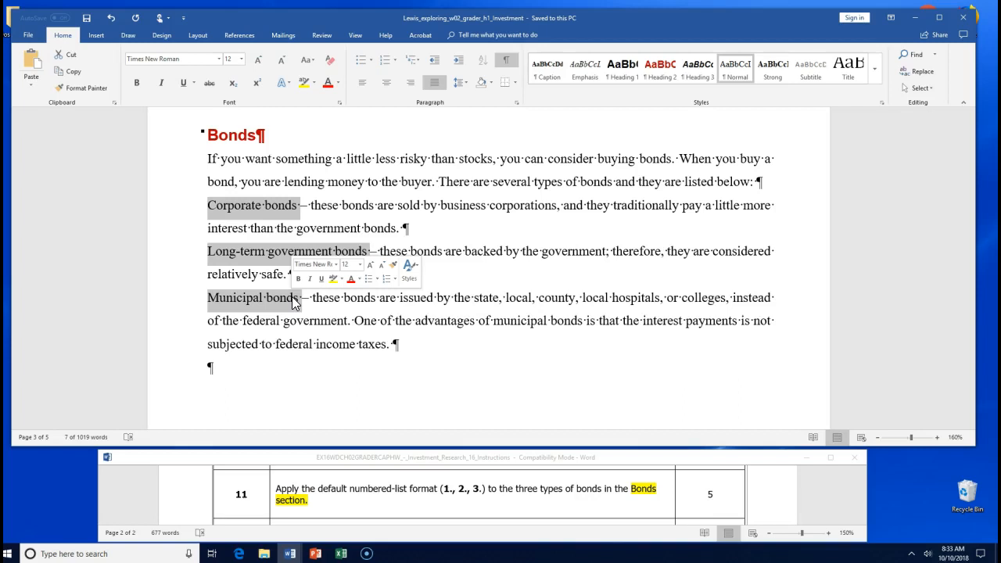
click(395, 280)
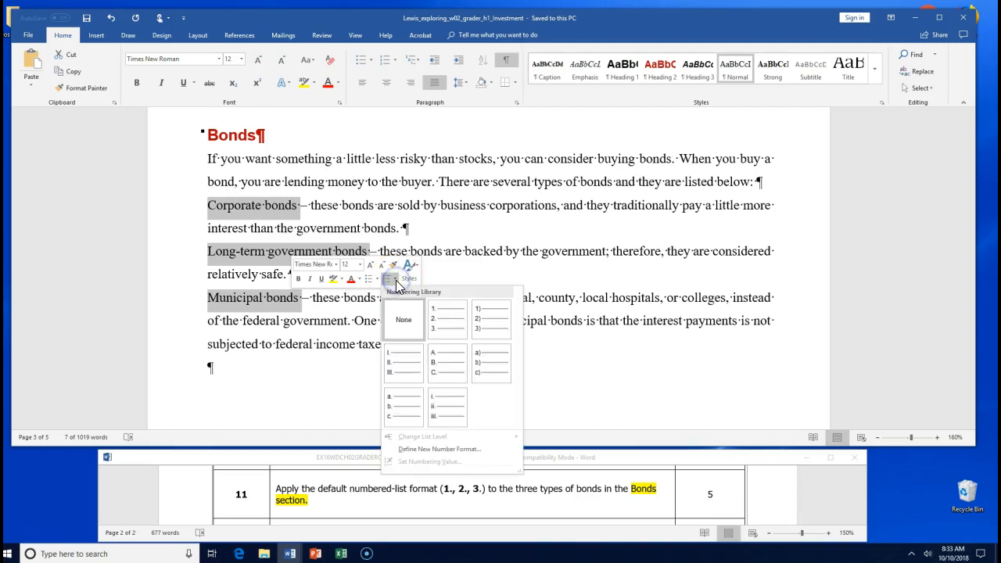
click(440, 327)
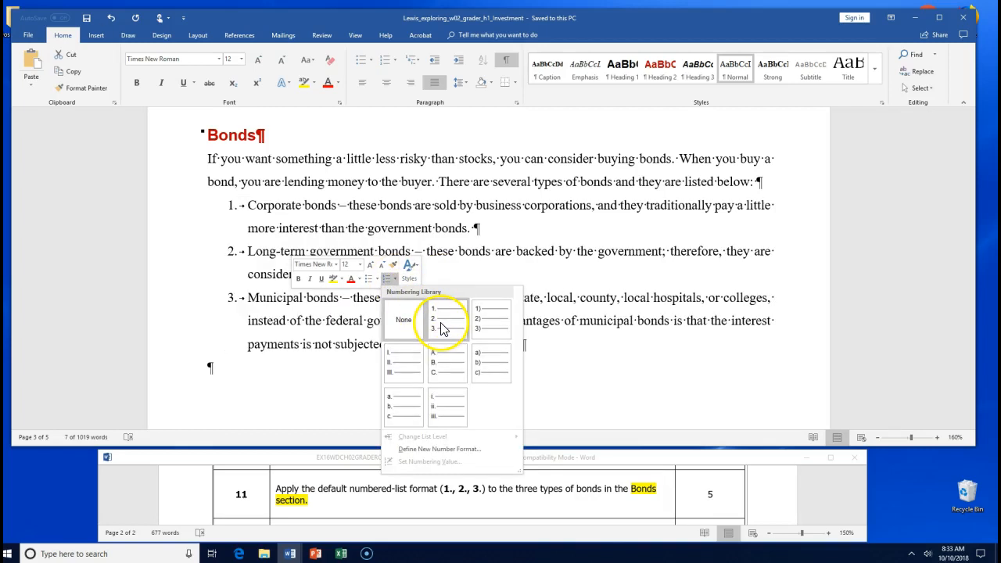
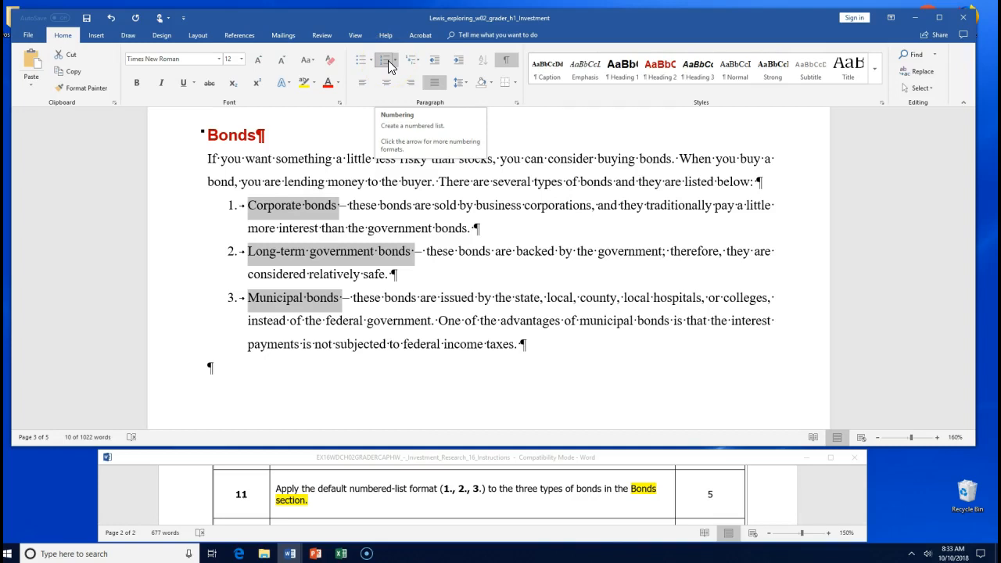
- Save the investment document now that its bond types are numbered 1., 2., 3
click(89, 19)
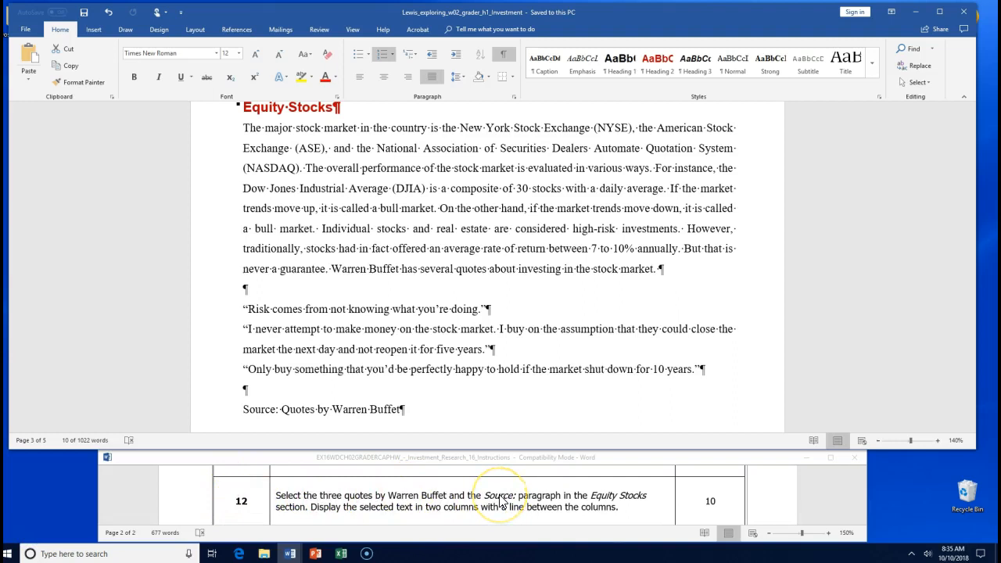
- Highlight 'Equity Stocks' in the instructions document yellow
click(591, 492)
drag(591, 492, 646, 494)
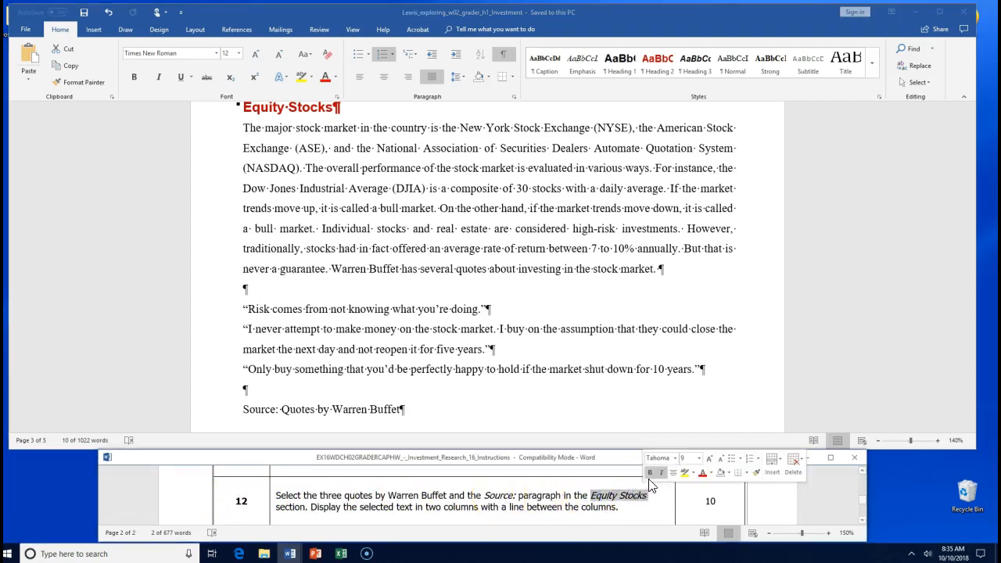
click(684, 472)
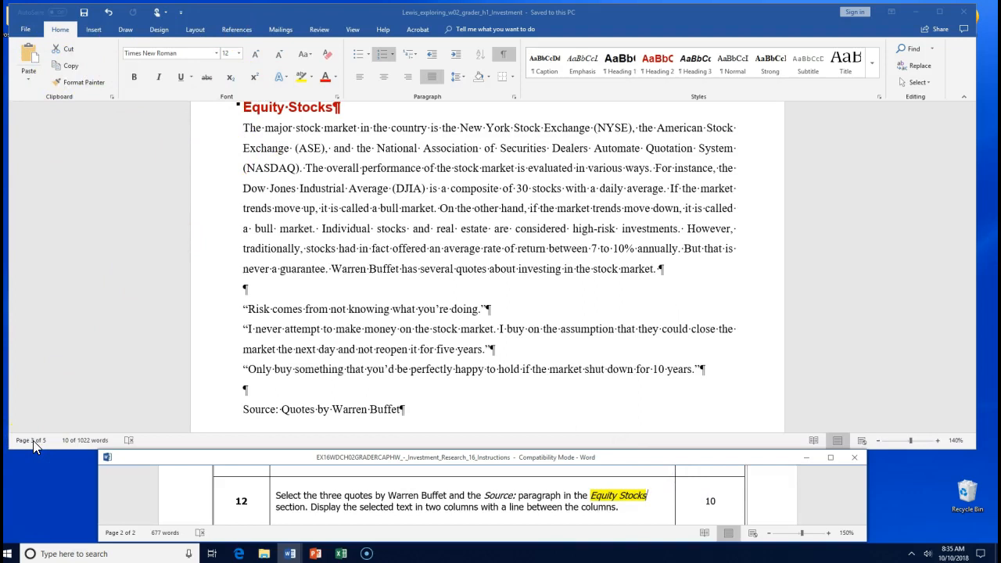
- Select the three Warren Buffet quotes through the Source paragraph in the investment document
click(258, 344)
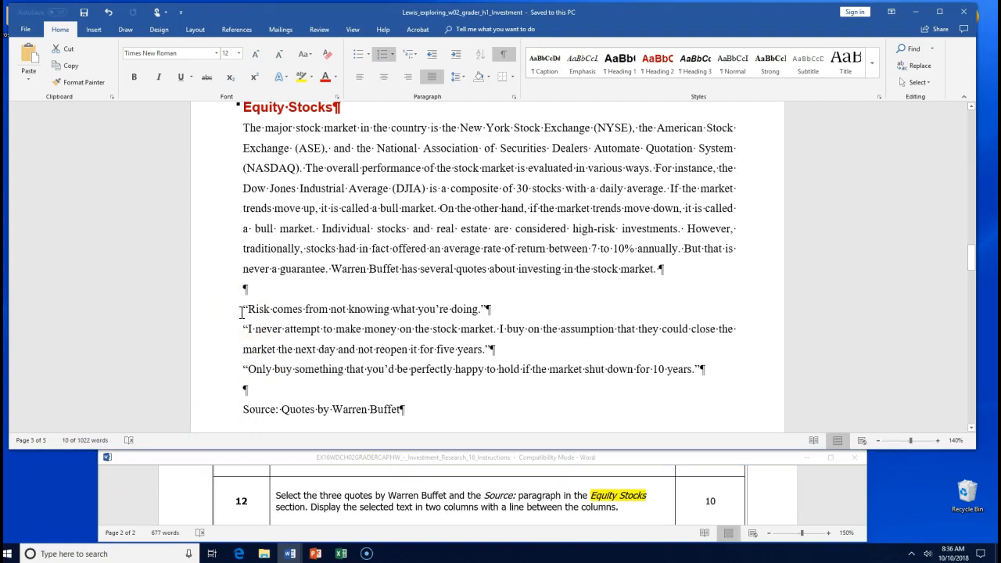
drag(240, 312, 704, 383)
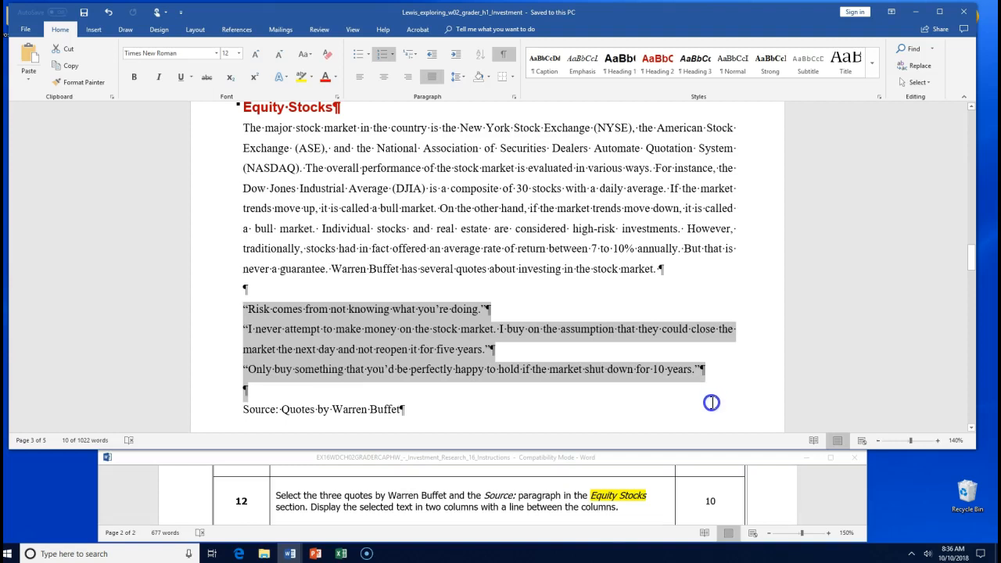
drag(710, 403, 712, 418)
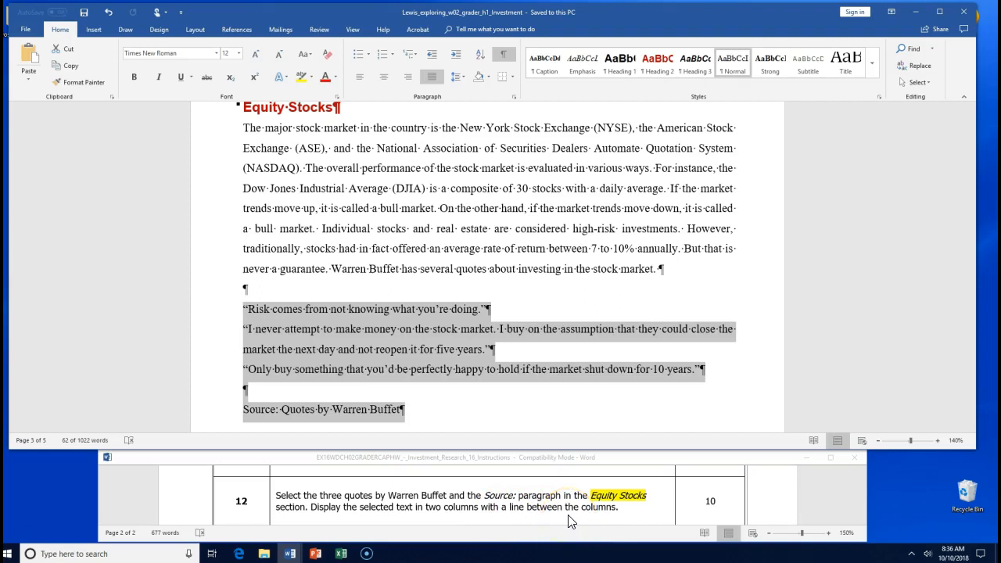
click(97, 29)
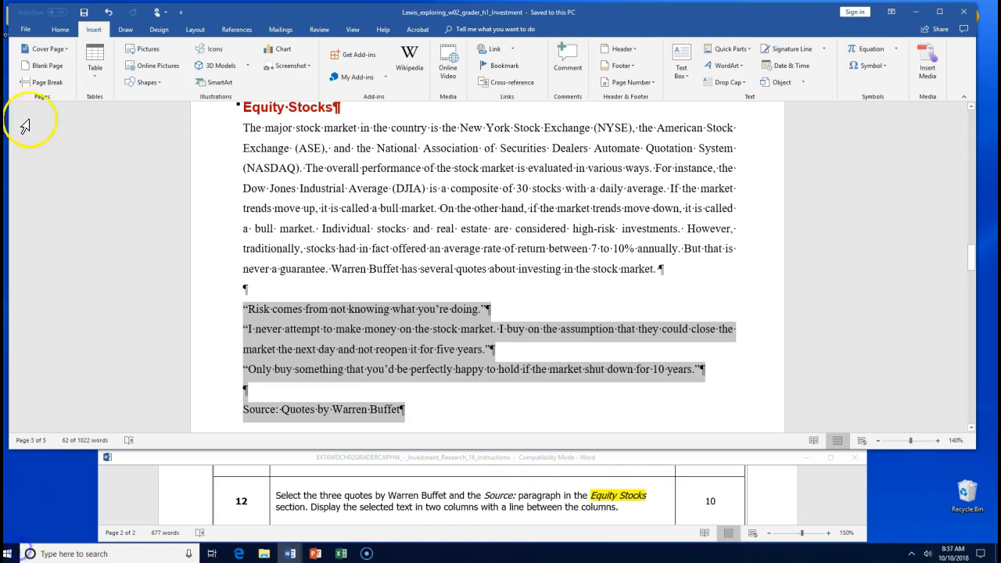
click(195, 30)
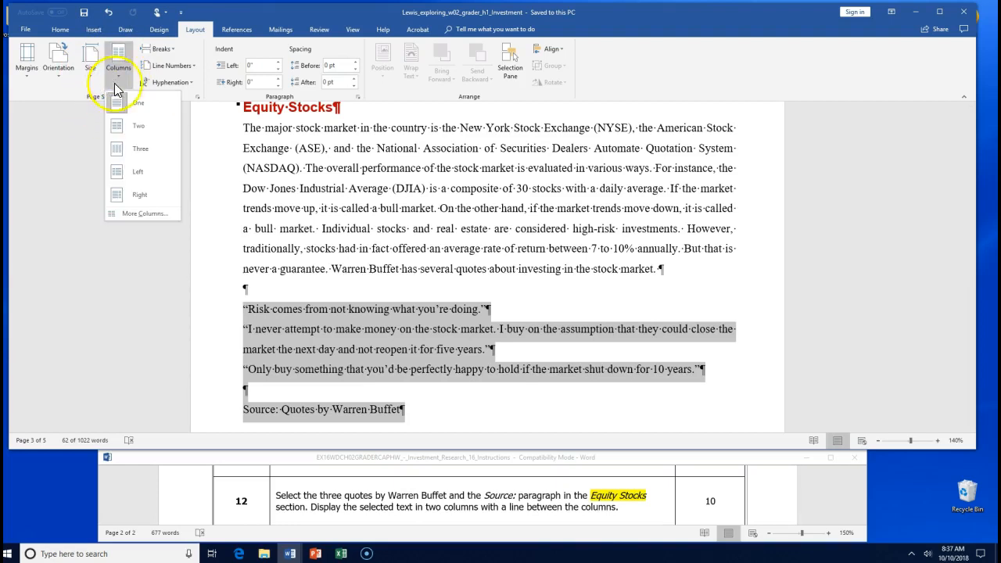
- Lay out the selected quotes and Source paragraph as Two columns with Line between
click(131, 125)
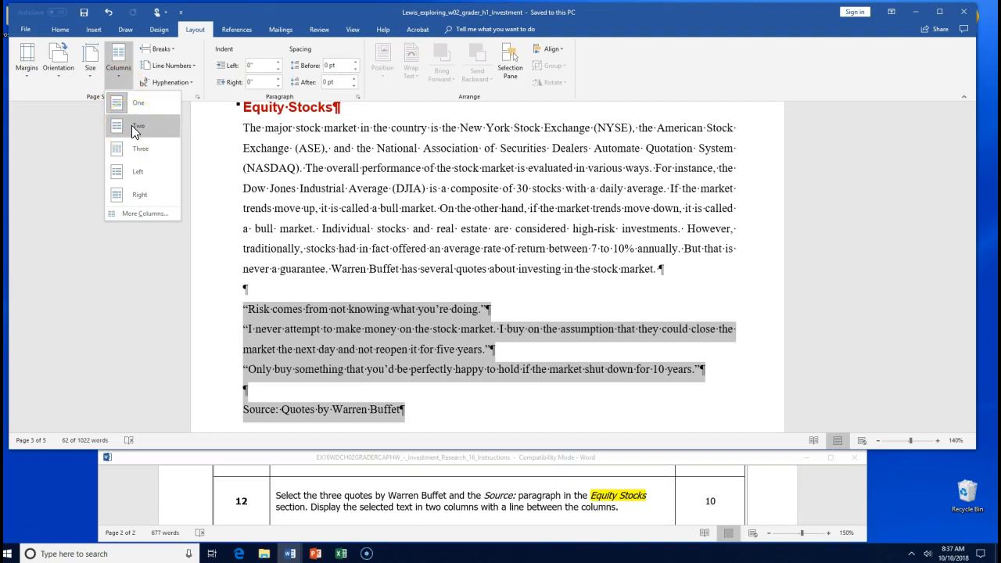
click(140, 214)
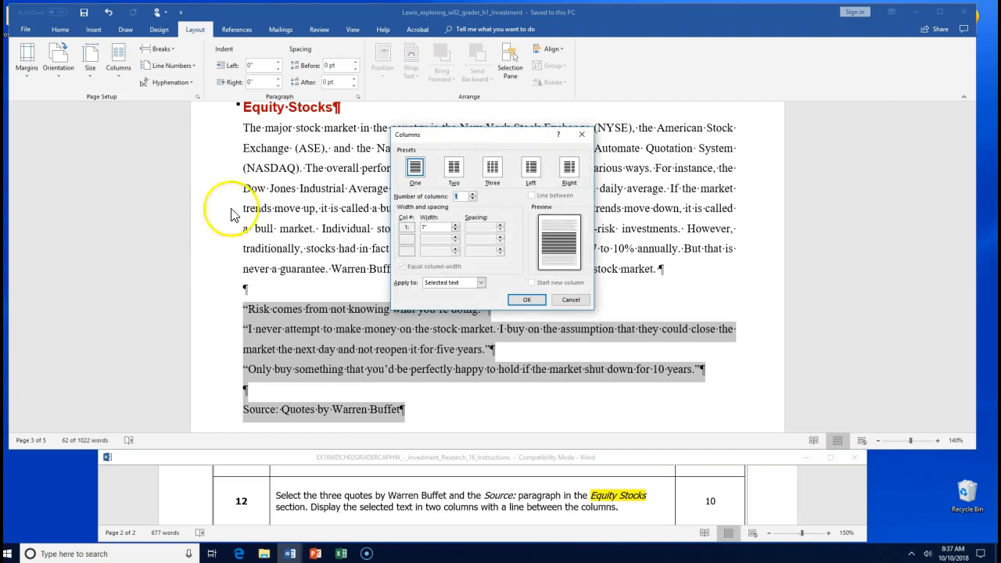
click(469, 135)
drag(479, 135, 470, 110)
click(447, 145)
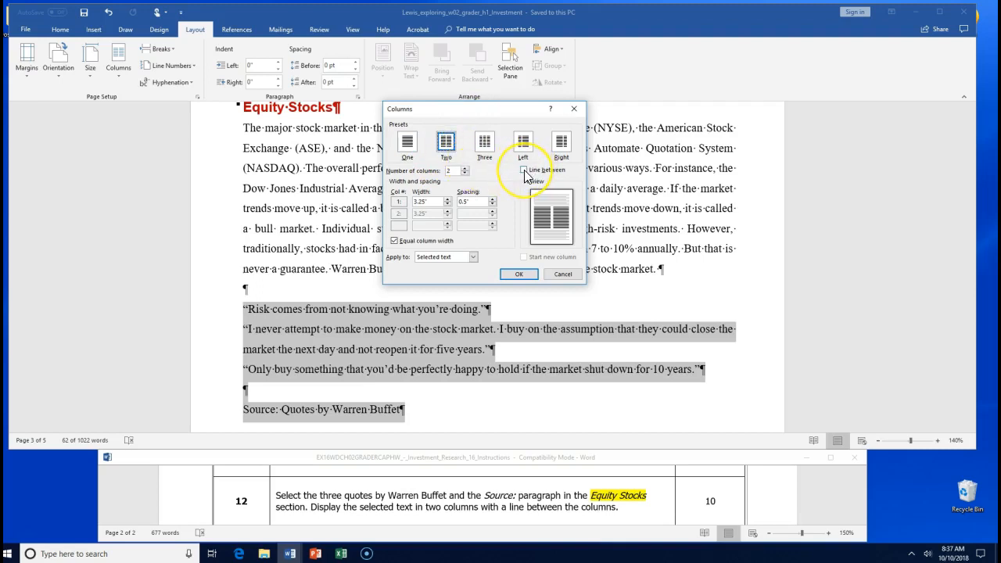
click(524, 170)
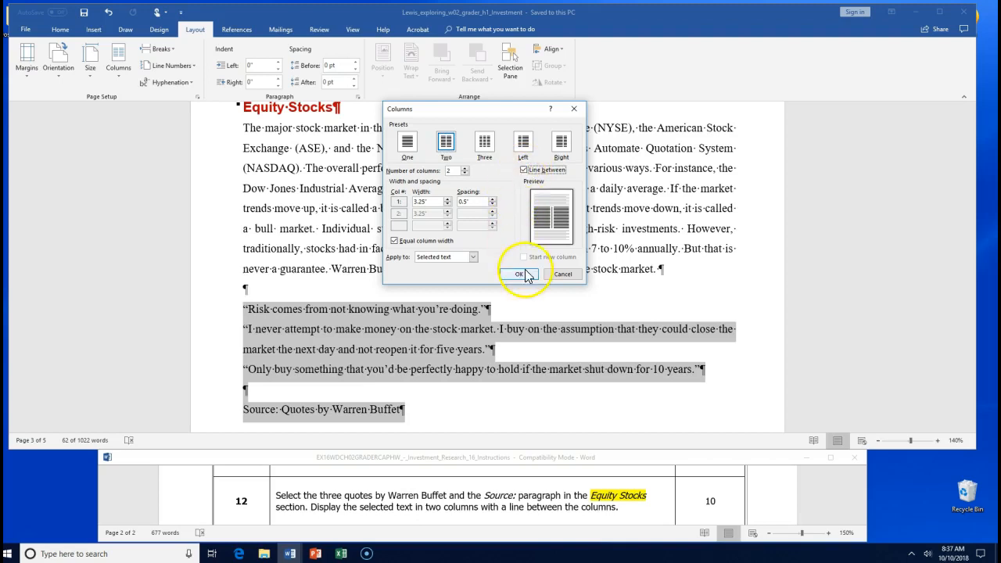
click(520, 274)
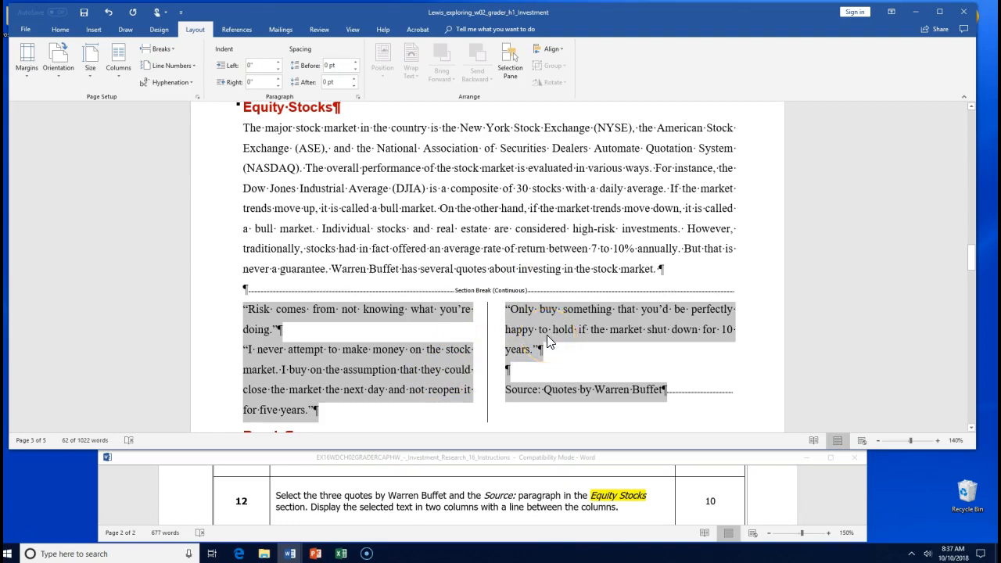
scroll(546, 336, down, 1)
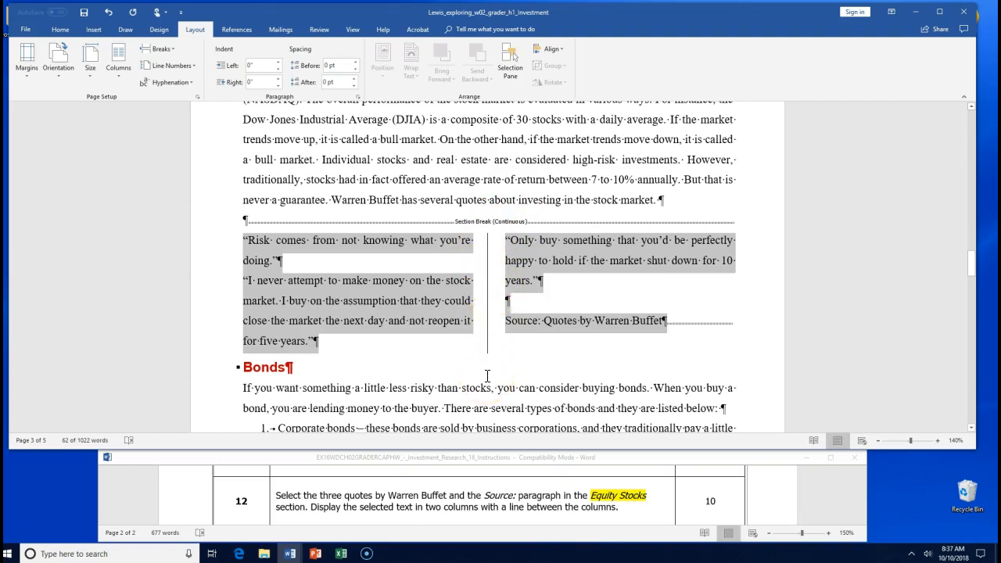
- Save the document and highlight 'Bull' in step 13 of the instructions yellow
click(85, 14)
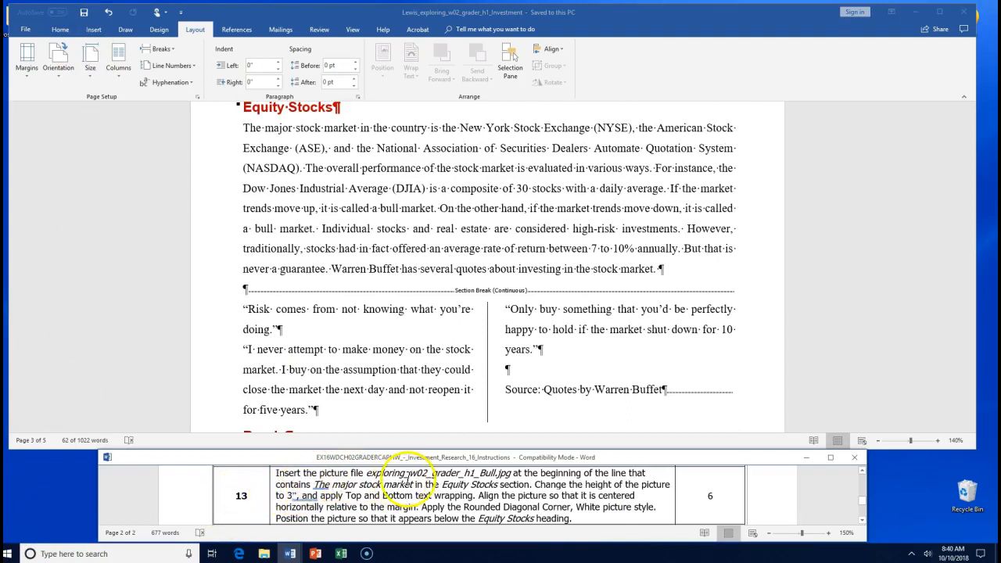
click(369, 472)
drag(369, 473, 444, 474)
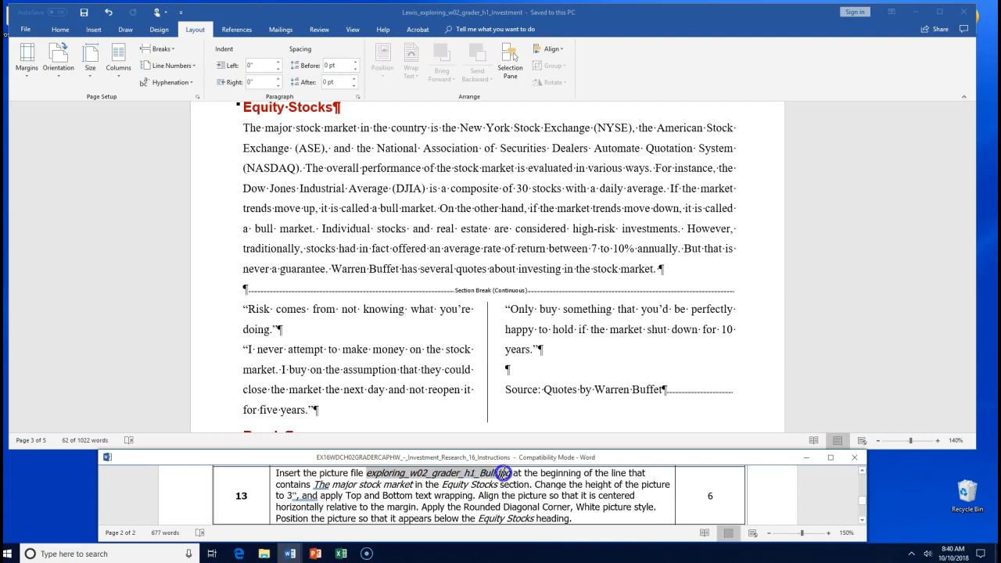
drag(507, 472, 485, 475)
click(482, 473)
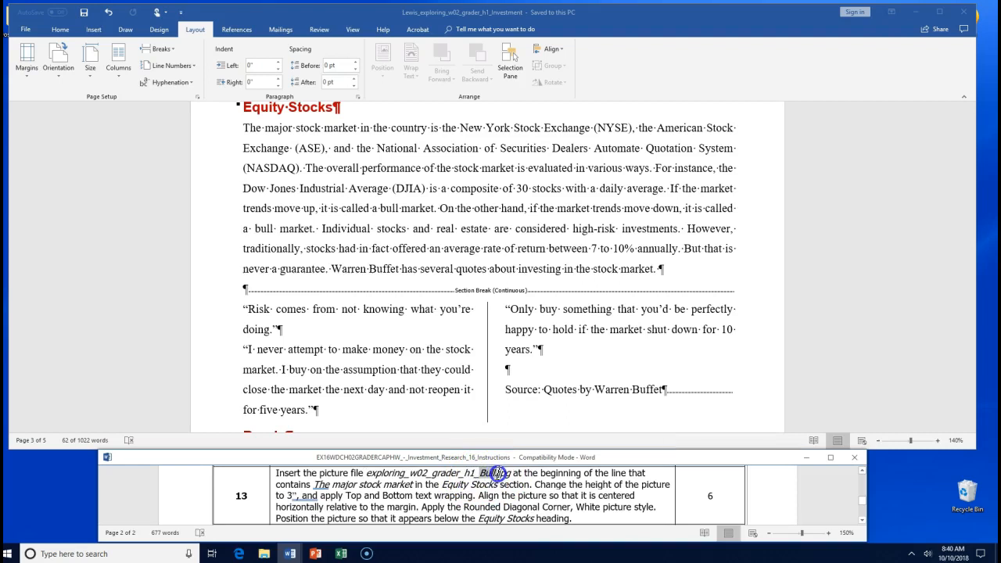
drag(498, 473, 498, 473)
click(540, 457)
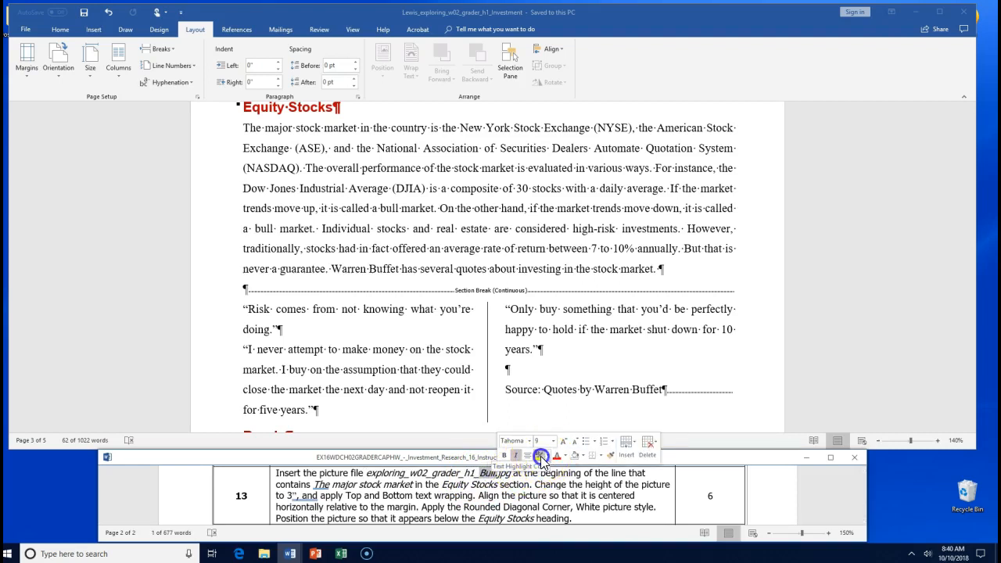
click(592, 486)
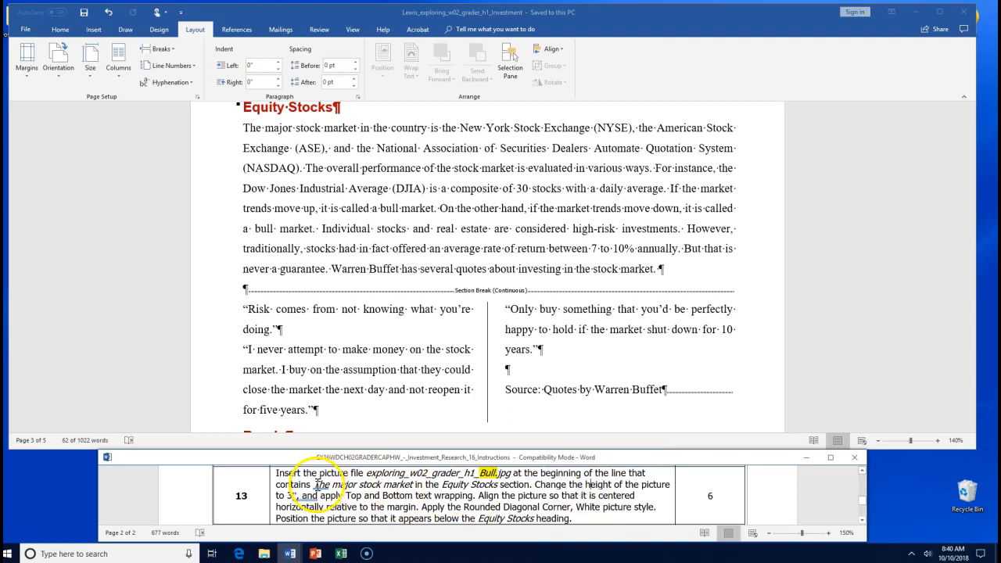
- Place the insertion point at the start of 'The major stock market' paragraph
drag(316, 484, 492, 492)
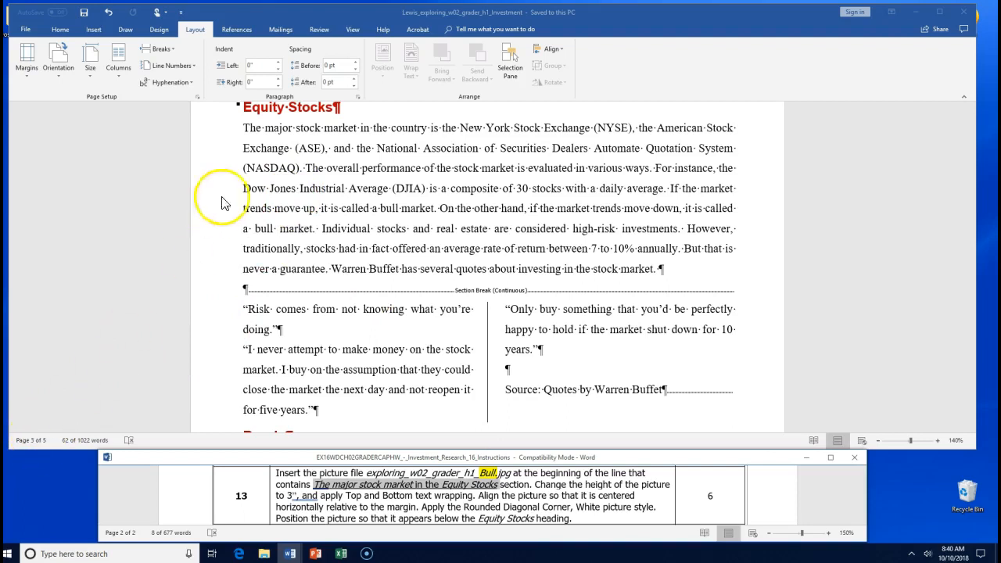
click(241, 161)
click(242, 126)
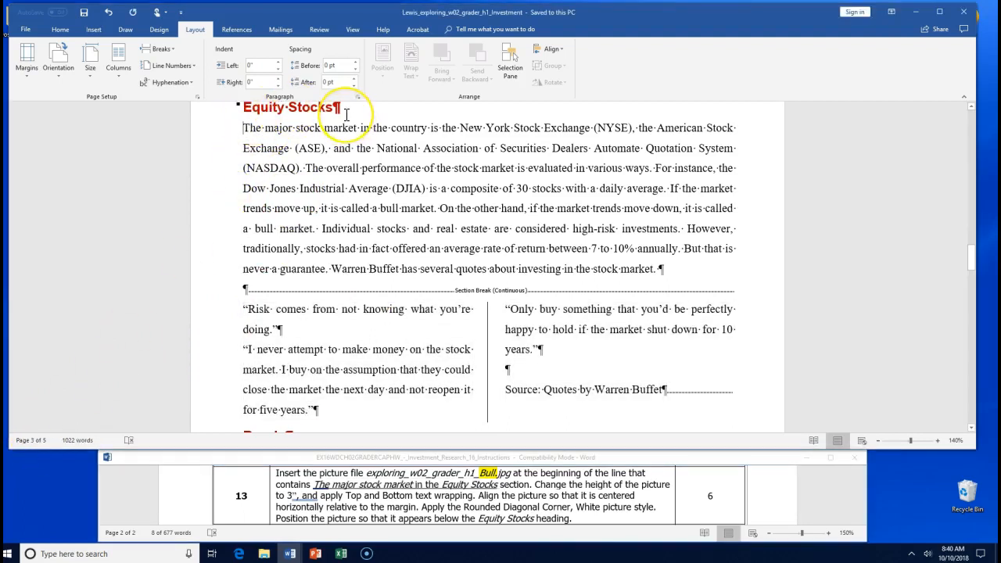
click(250, 130)
click(242, 130)
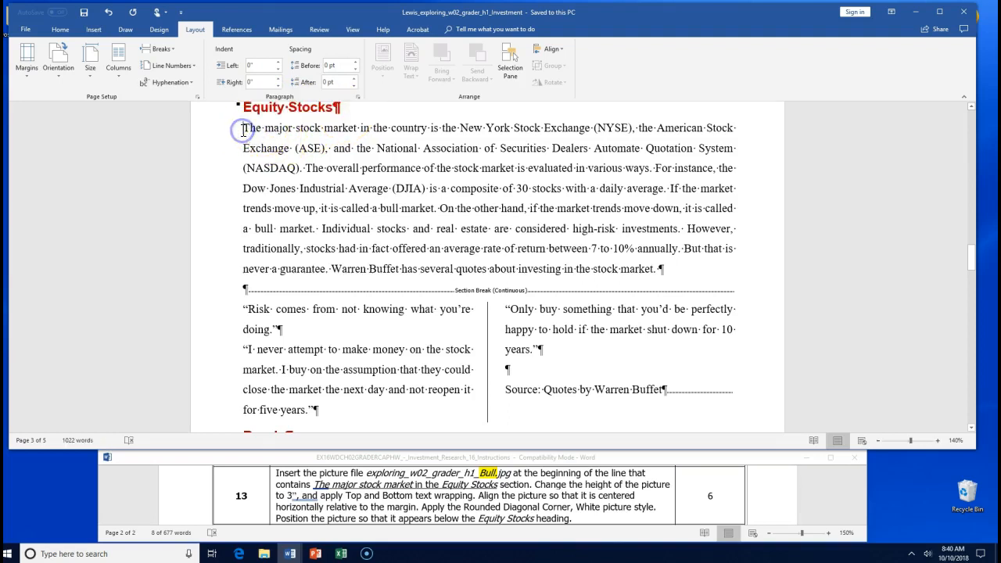
- Open the Insert Picture dialog and browse to the Dos WORD folder on the Desktop
click(93, 31)
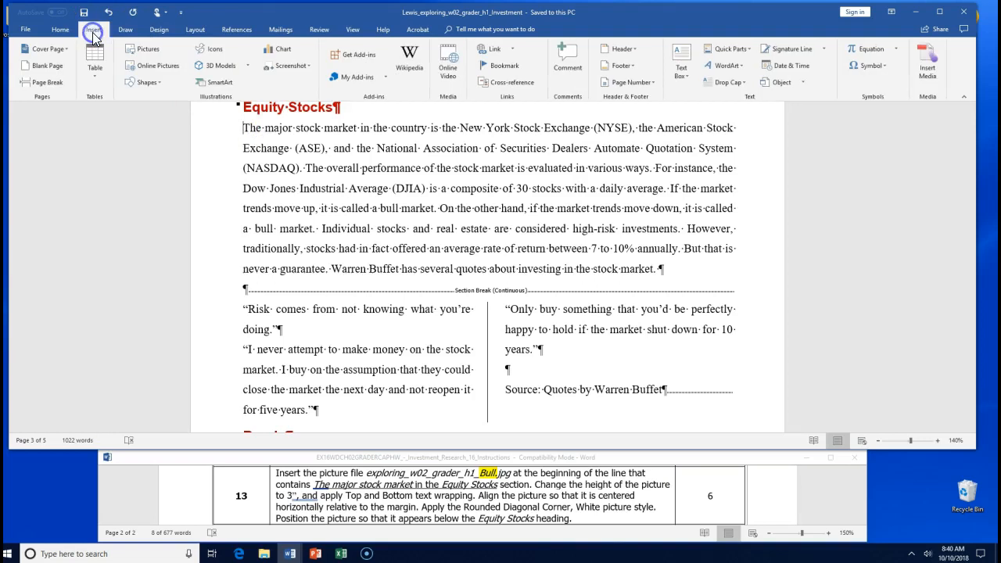
click(138, 51)
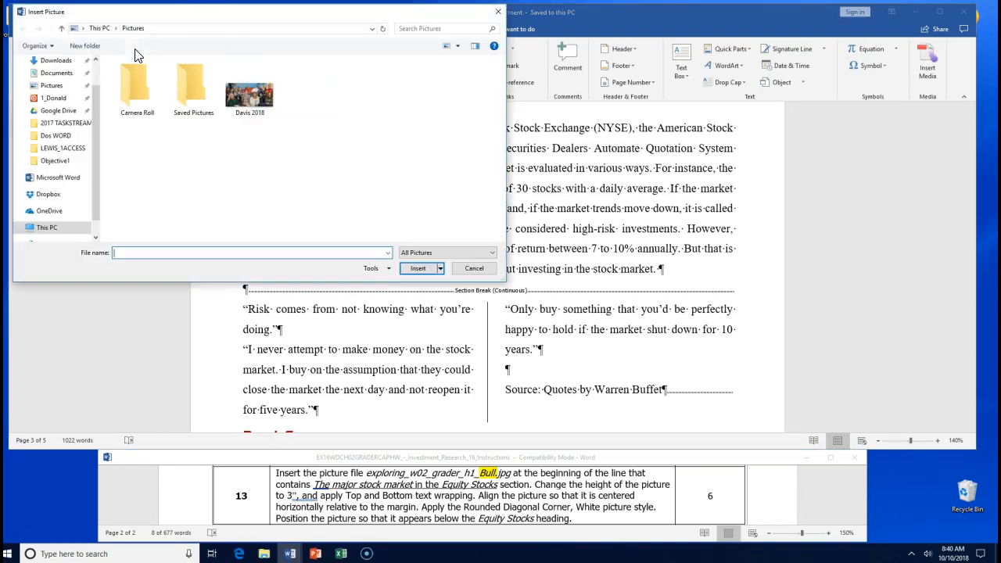
drag(185, 15, 369, 51)
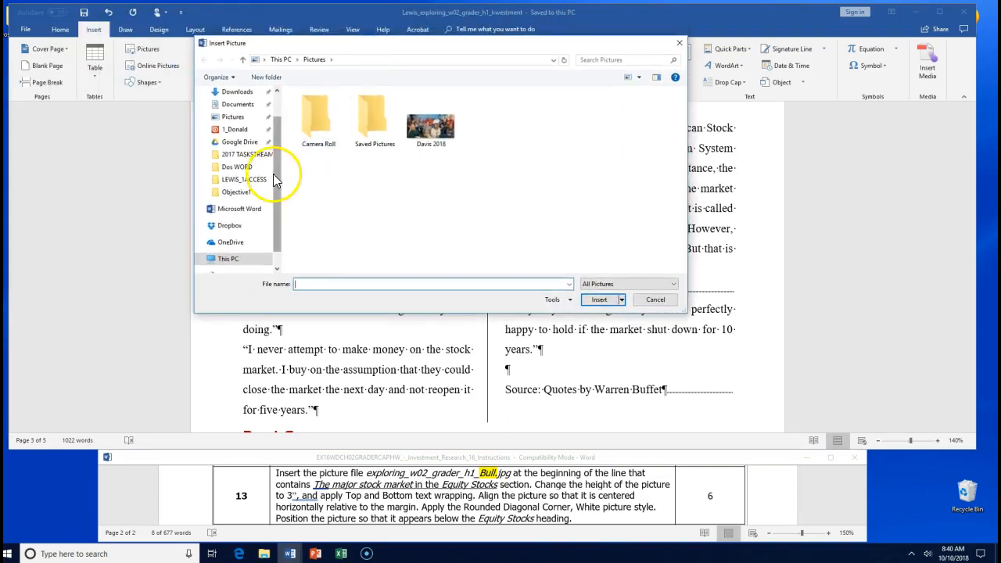
drag(272, 196, 273, 109)
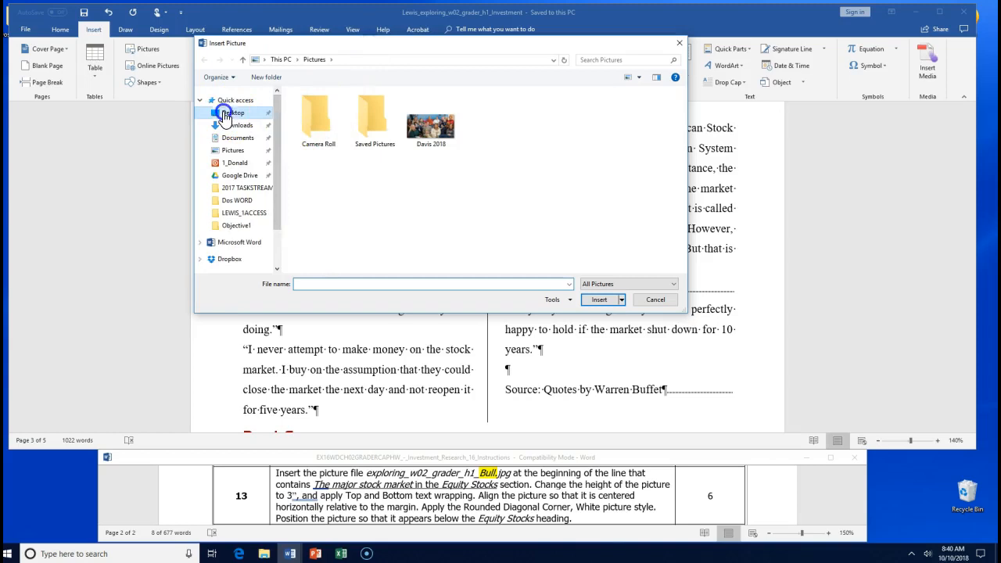
click(226, 116)
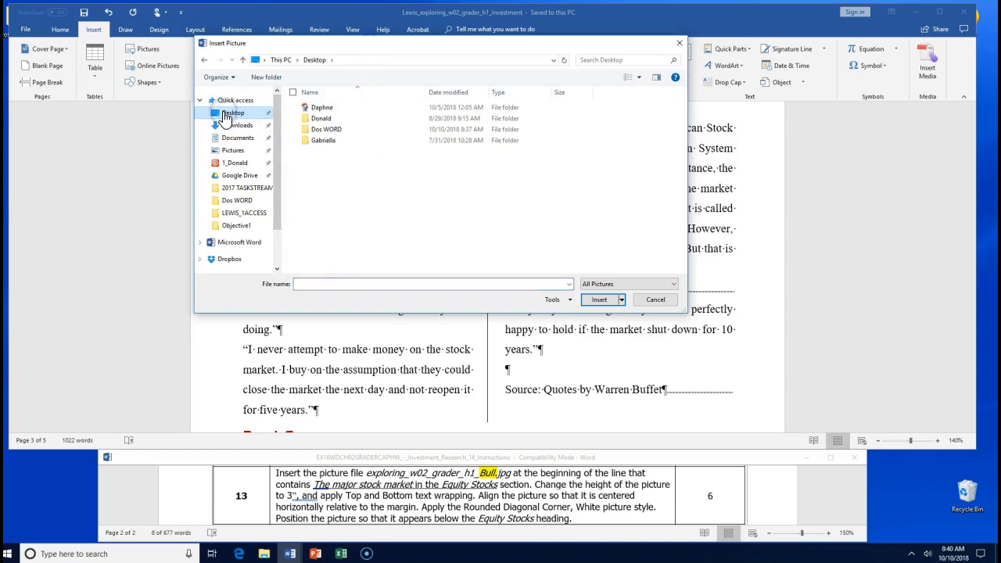
click(327, 132)
- Change the Dos WORD folder's icon to the gear via Properties > Customize
right_click(324, 129)
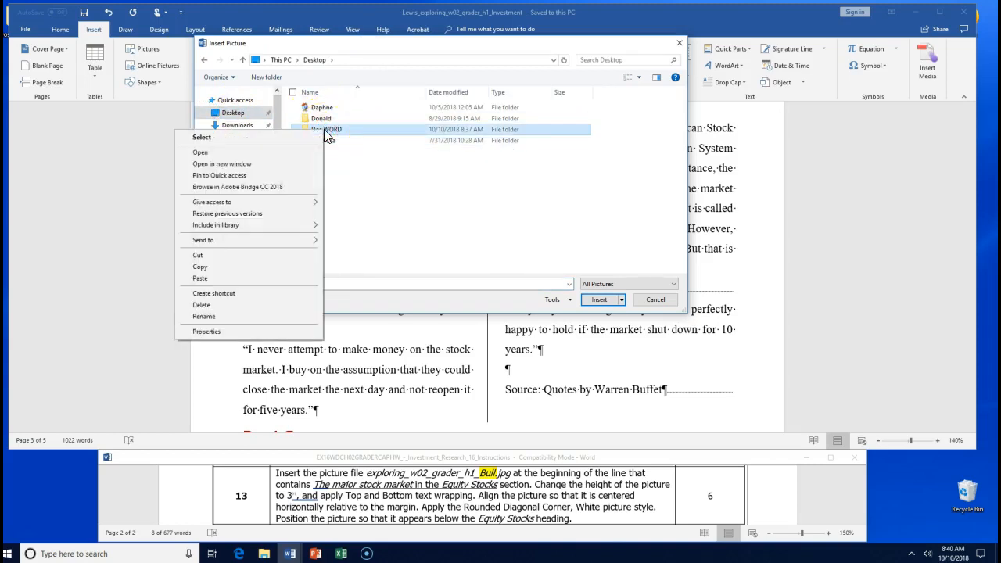
click(264, 331)
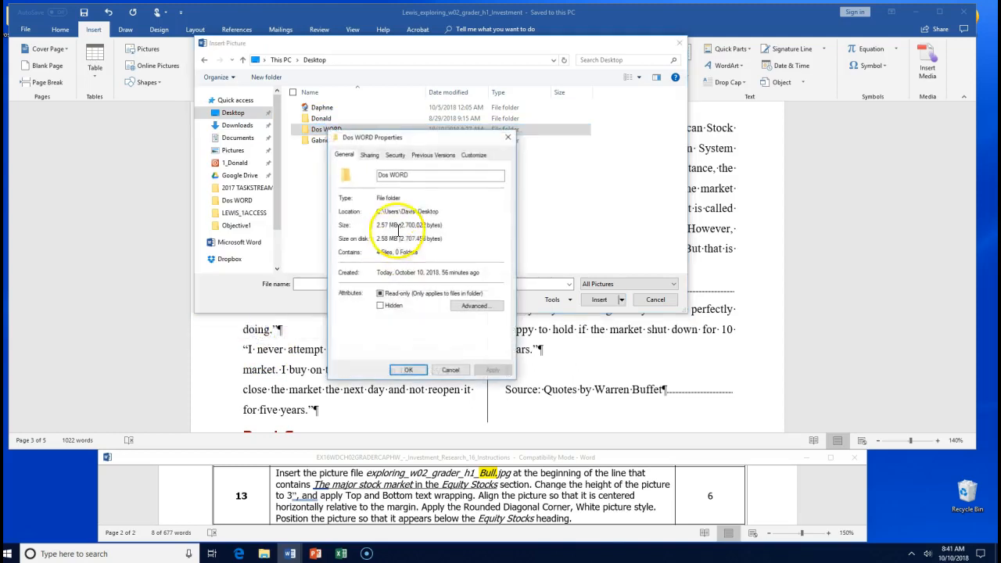
click(472, 156)
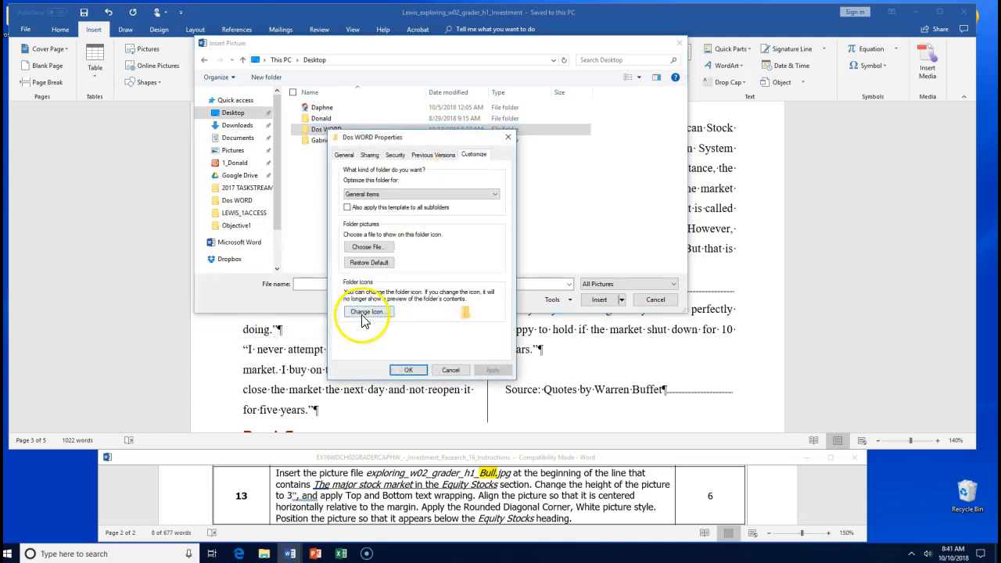
click(357, 311)
drag(382, 333, 492, 334)
double_click(453, 247)
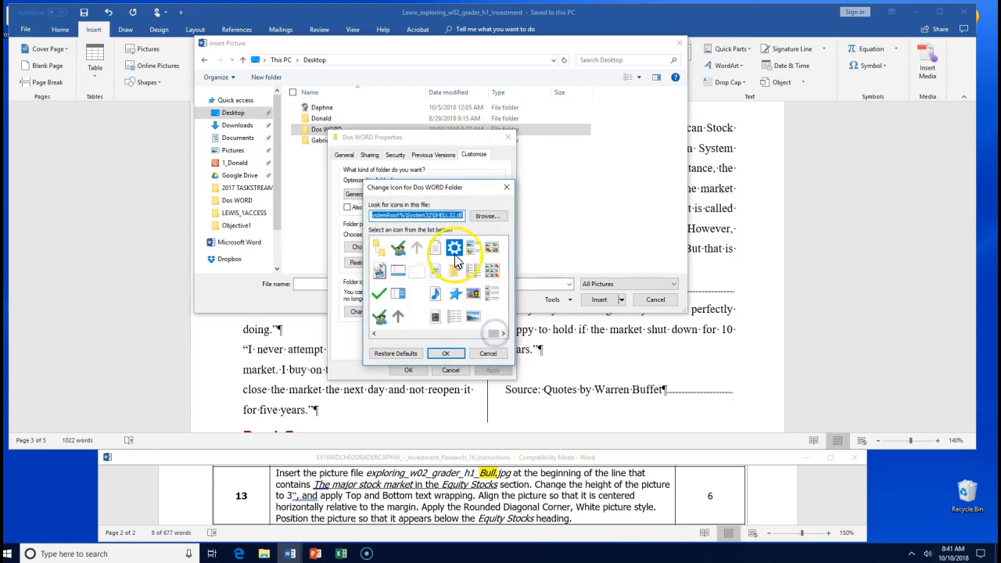
click(490, 370)
click(416, 372)
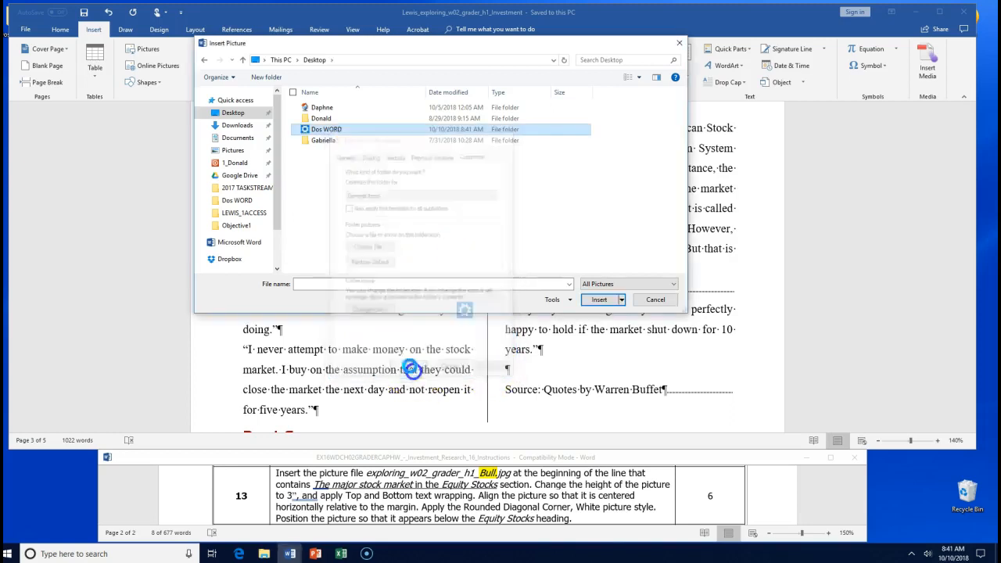
- Open Dos WORD and insert the exploring_w02_grader_h1_Bull picture
click(333, 131)
double_click(333, 131)
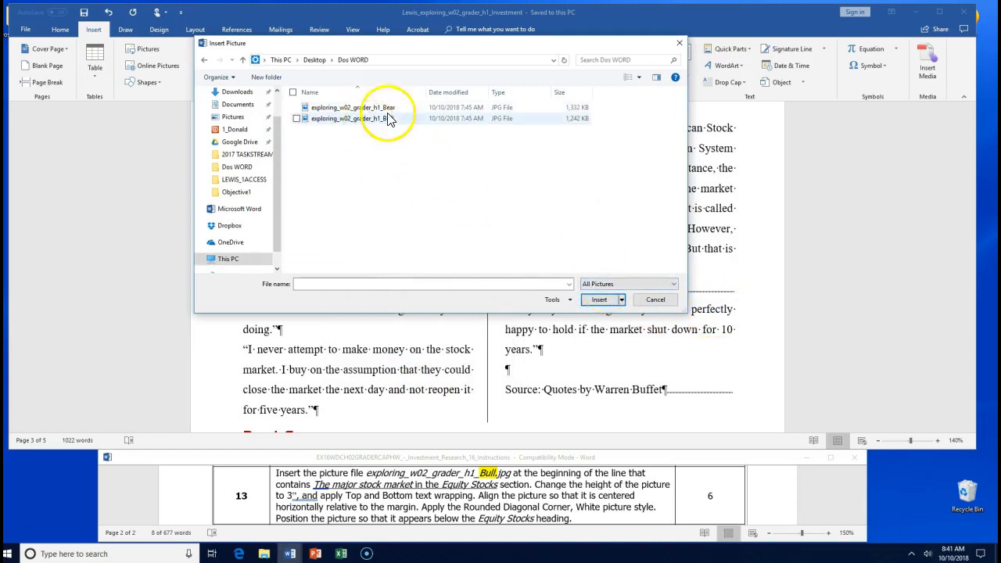
mouse_move(425, 92)
mouse_down()
mouse_move(389, 93)
mouse_move(462, 92)
mouse_move(414, 92)
mouse_move(432, 92)
mouse_up()
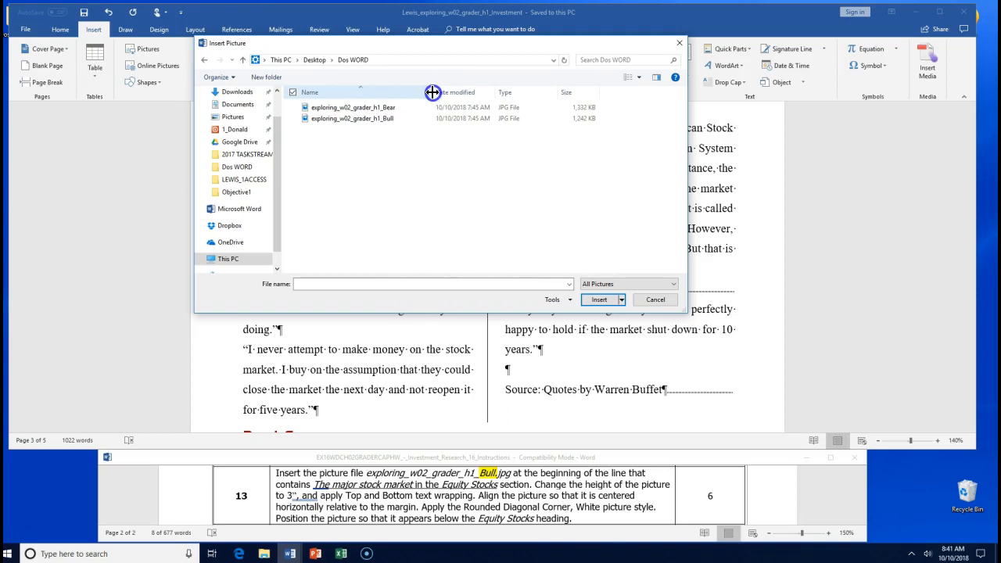
click(386, 111)
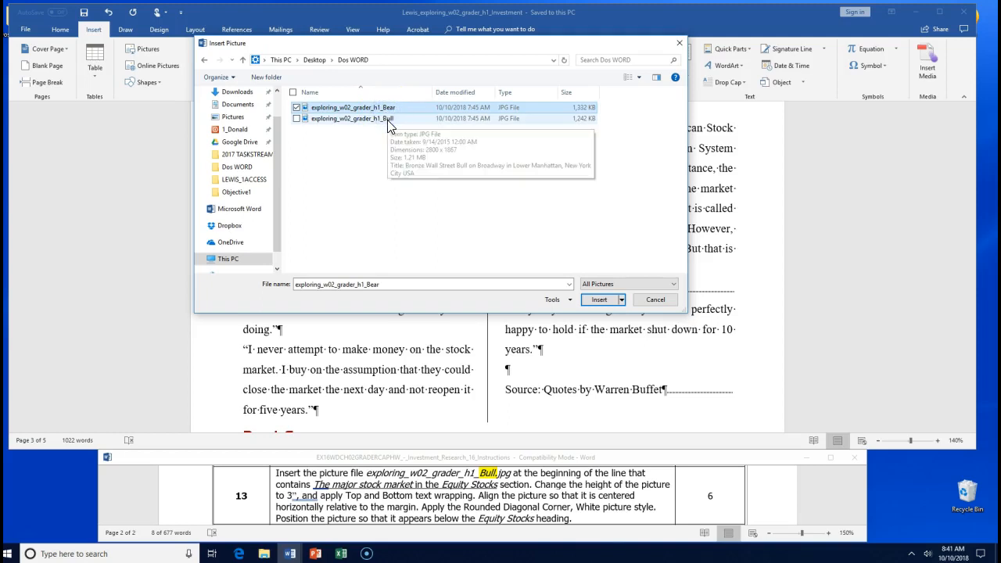
click(387, 120)
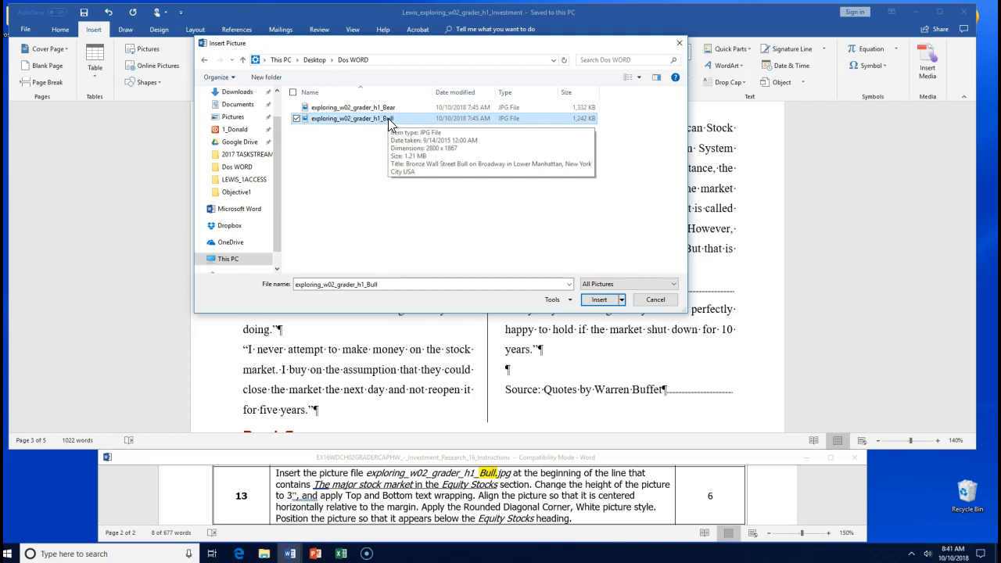
double_click(388, 118)
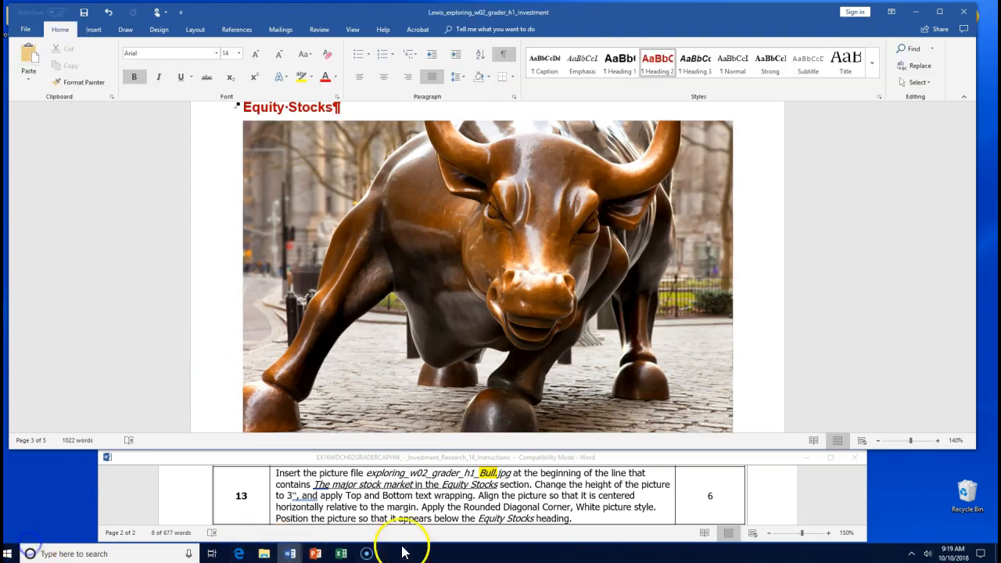
- Highlight 'to 3"' in the instructions yellow, then select the bull picture's Height value
click(442, 493)
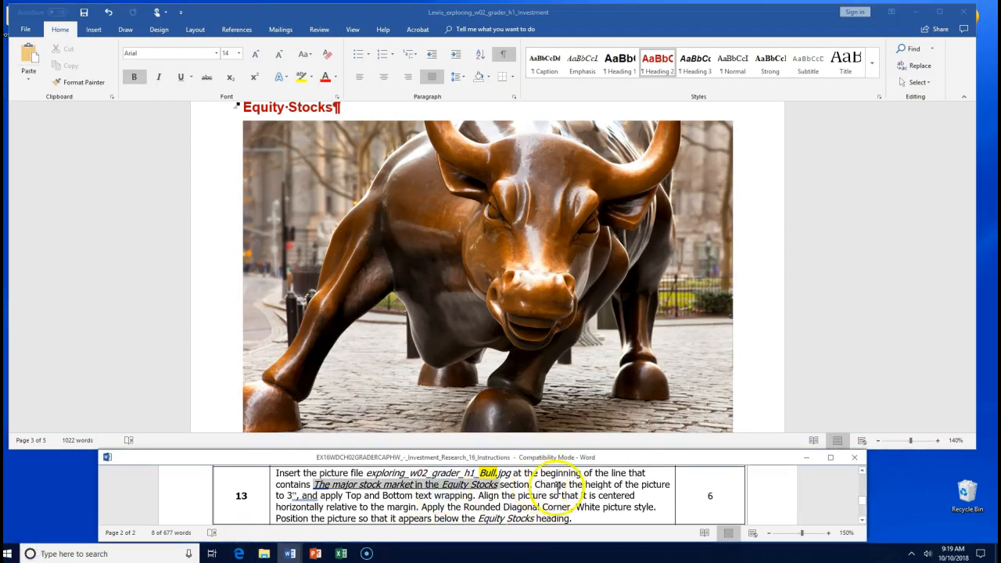
click(328, 495)
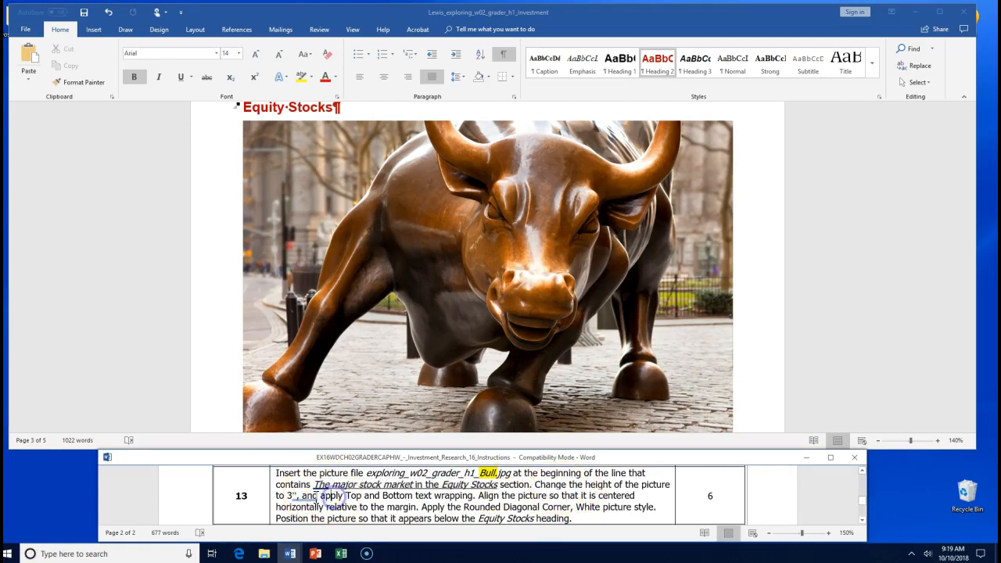
drag(301, 496, 278, 498)
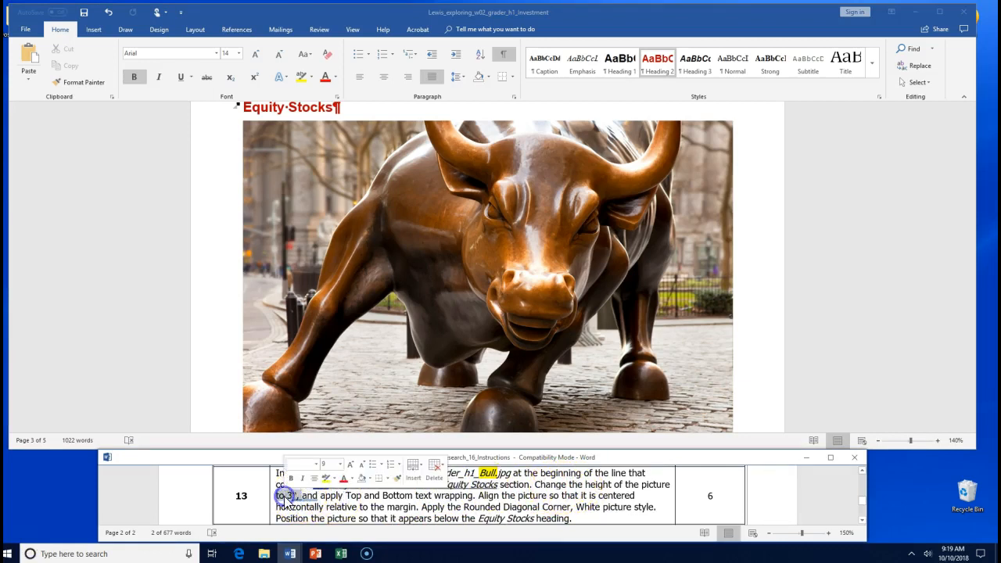
click(325, 478)
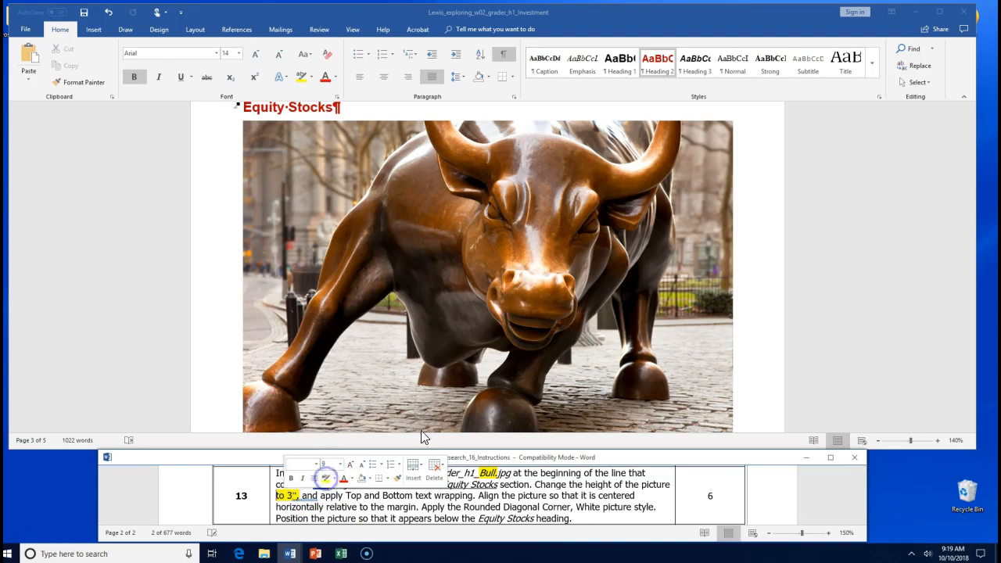
double_click(571, 258)
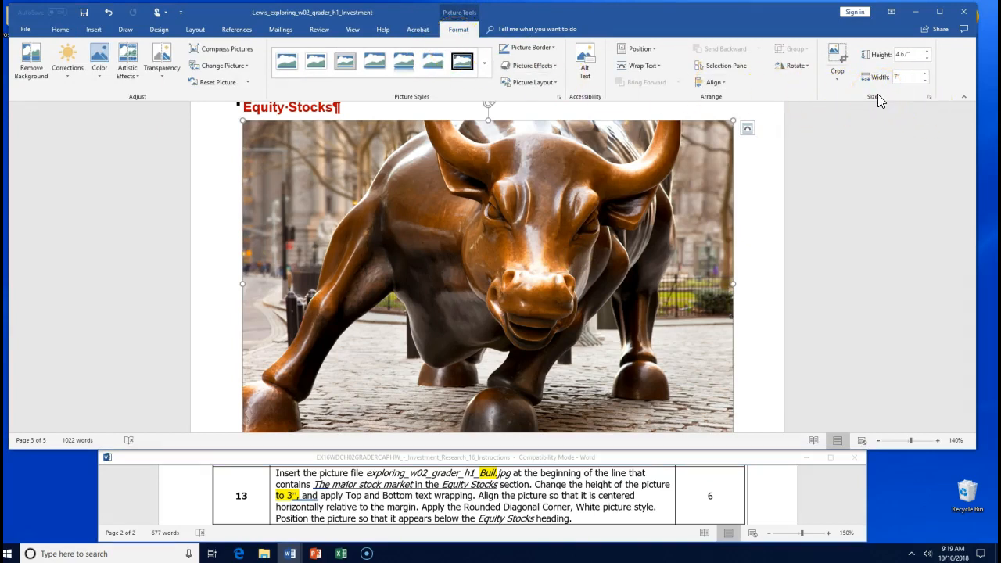
click(925, 55)
- Set the bull picture's height to 3" and mark the Top and Bottom requirement
text(3)
key(Return)
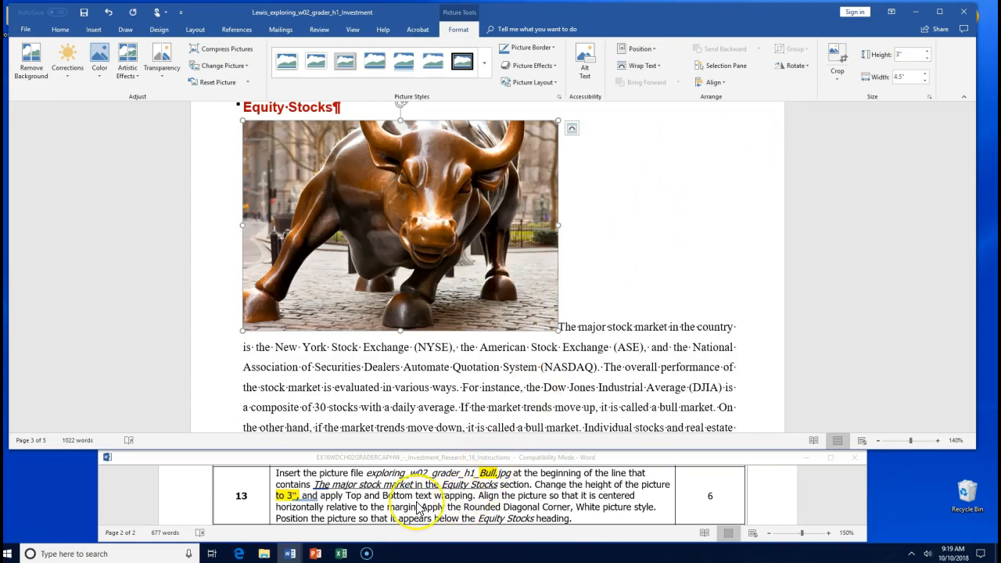
click(380, 495)
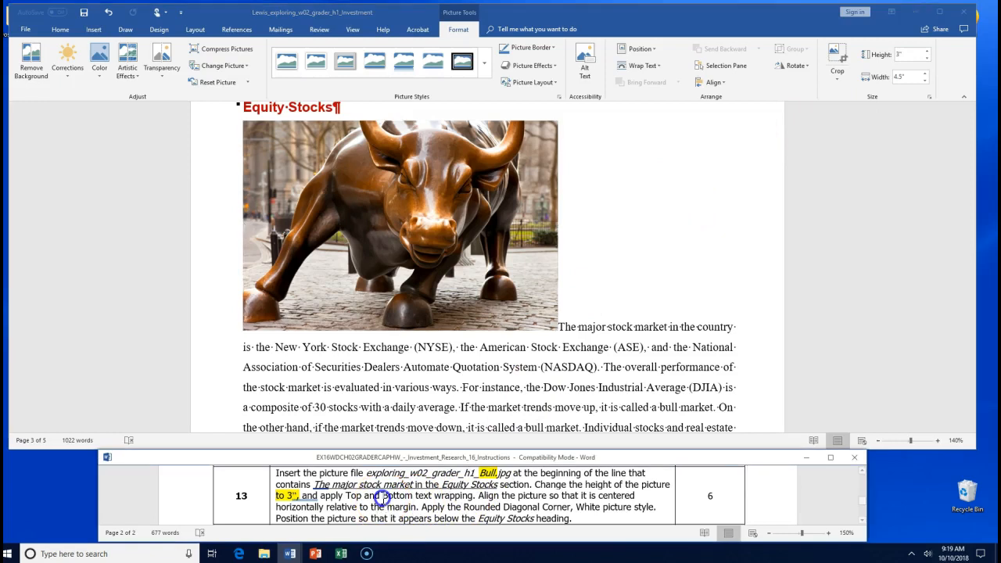
drag(345, 496, 472, 497)
- Apply Top and Bottom text wrapping to the bull picture
click(476, 219)
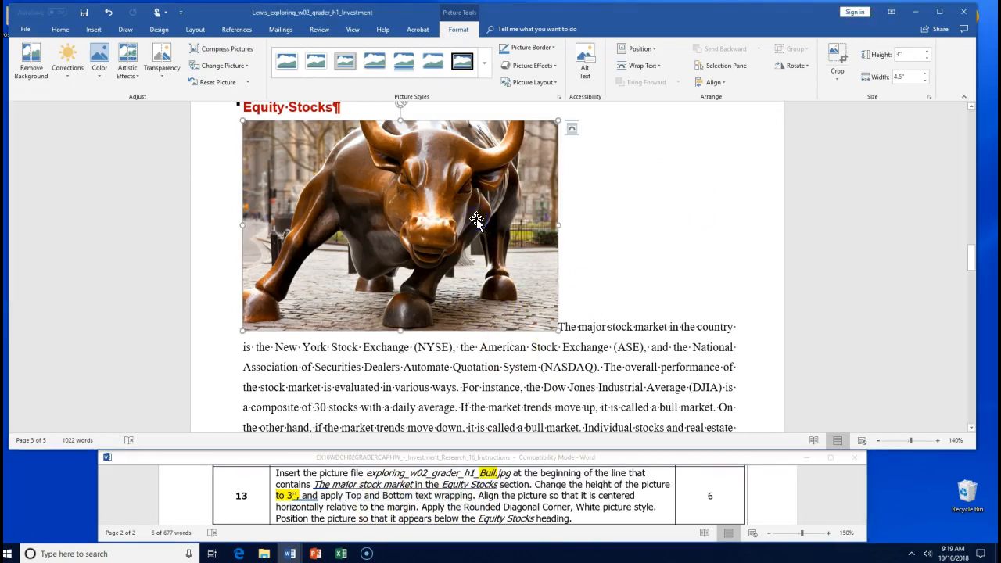
click(574, 132)
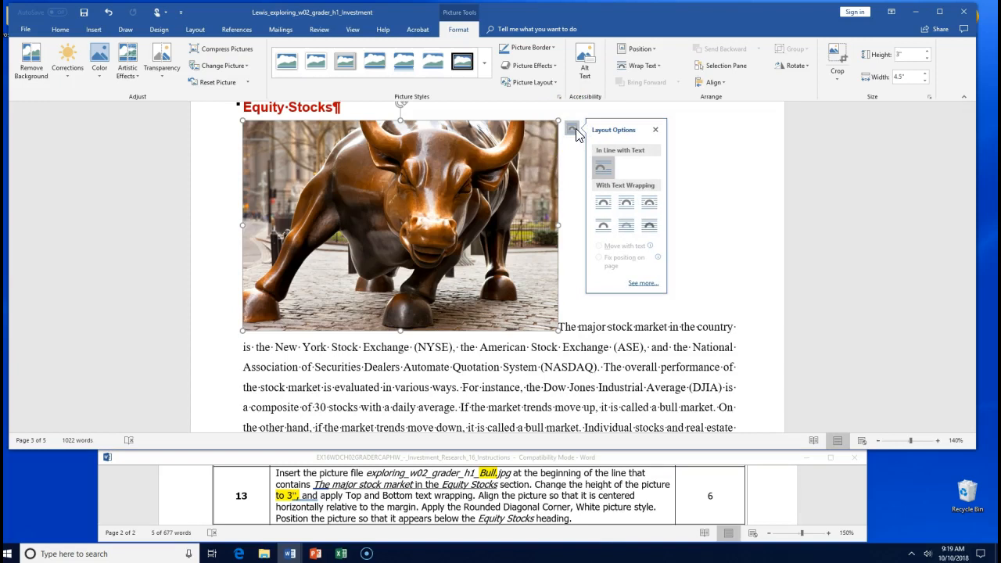
click(603, 210)
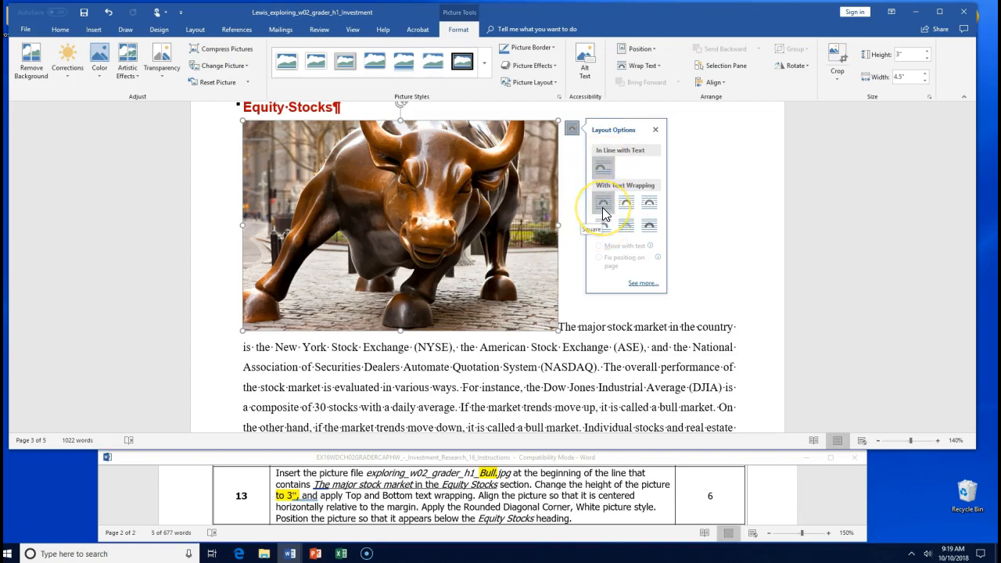
click(644, 209)
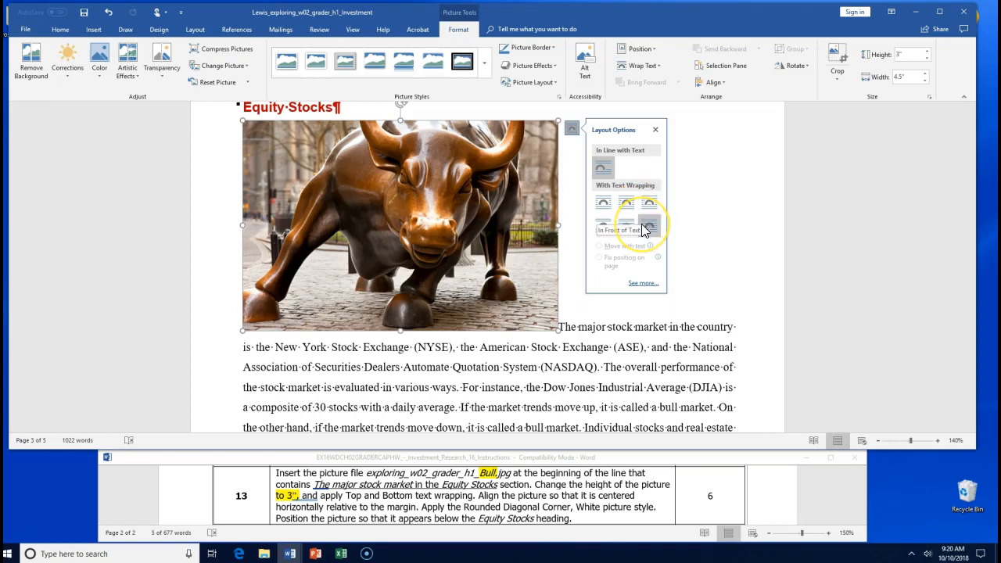
click(627, 227)
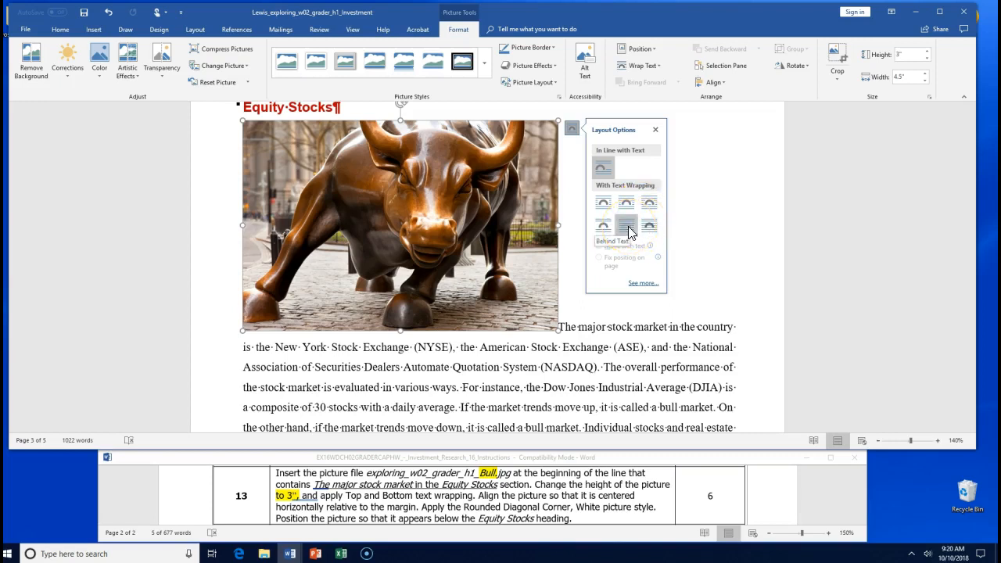
click(606, 226)
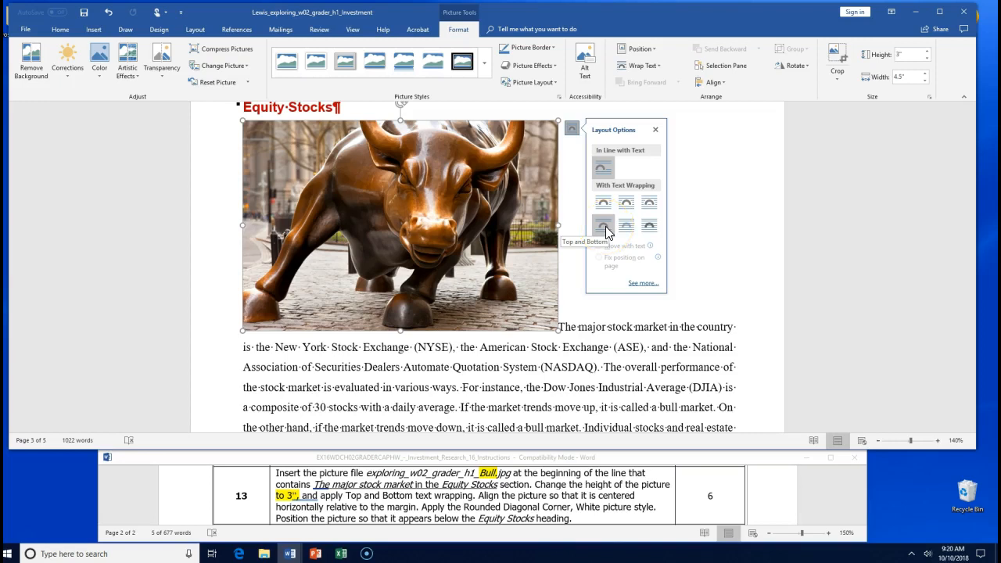
click(606, 228)
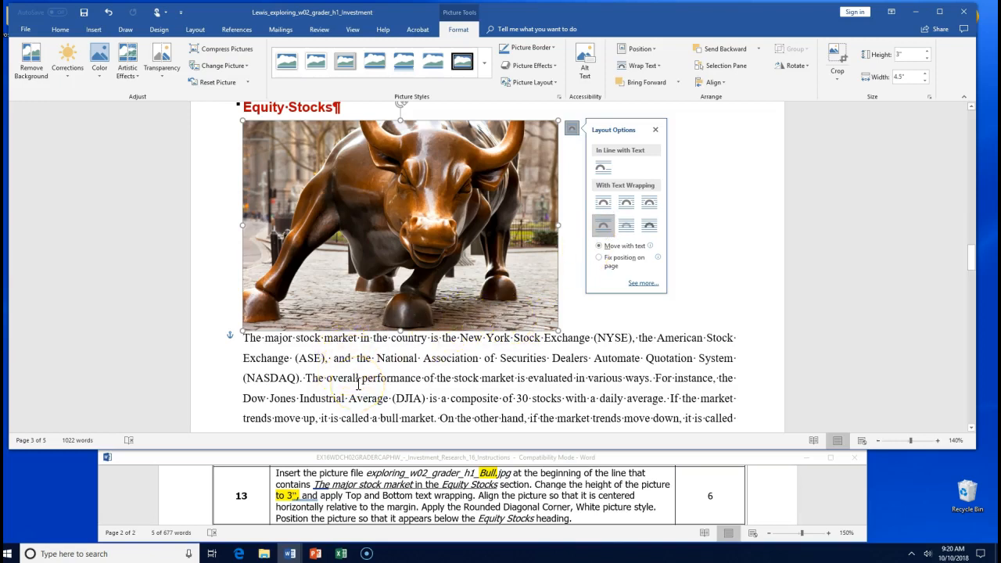
click(403, 504)
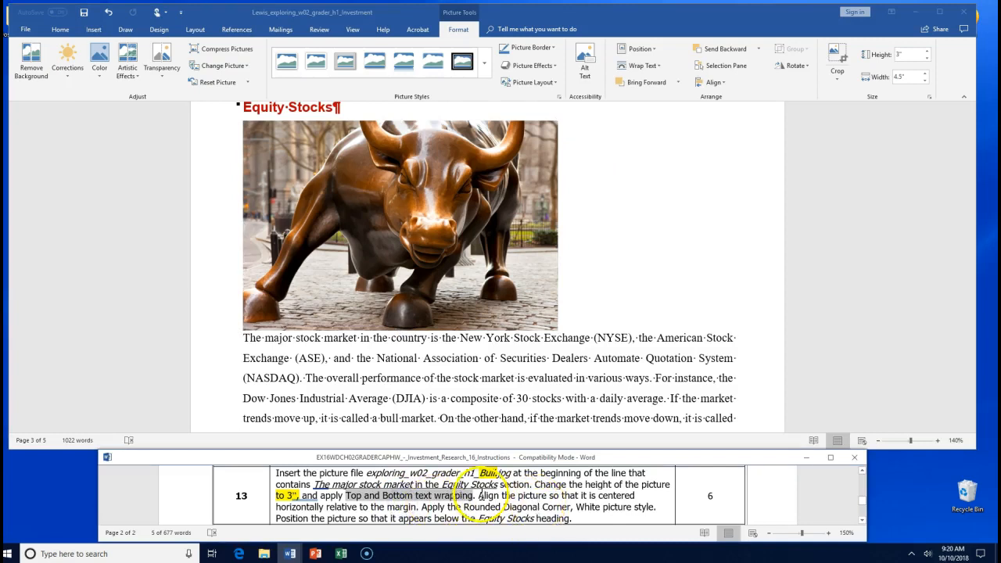
drag(483, 495, 495, 507)
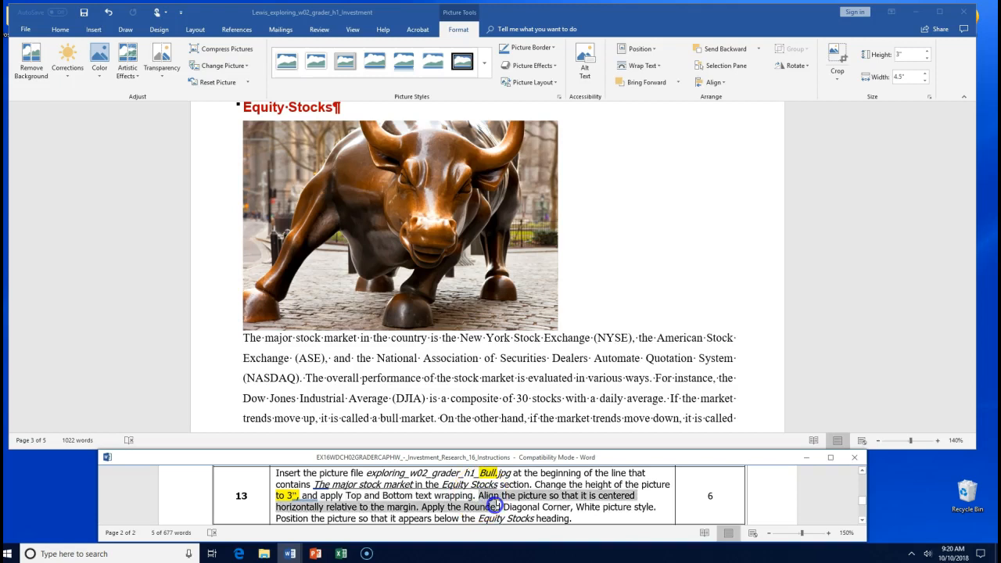
drag(494, 507, 419, 506)
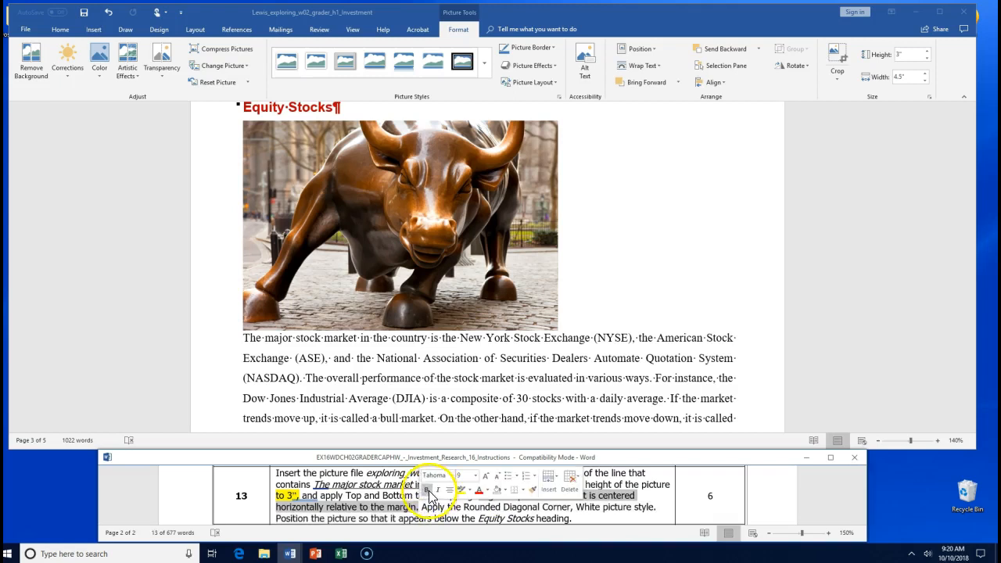
click(426, 489)
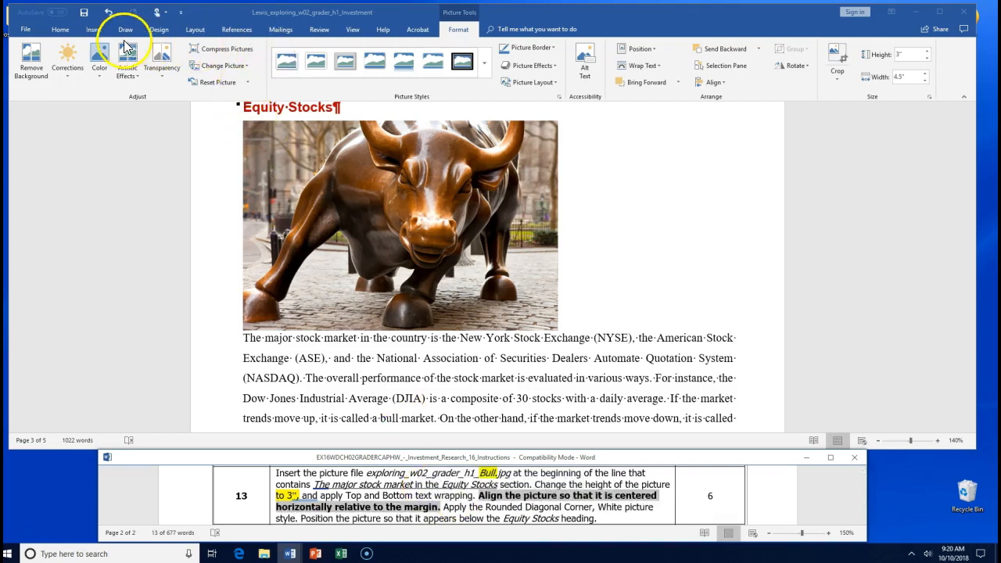
click(60, 33)
click(60, 32)
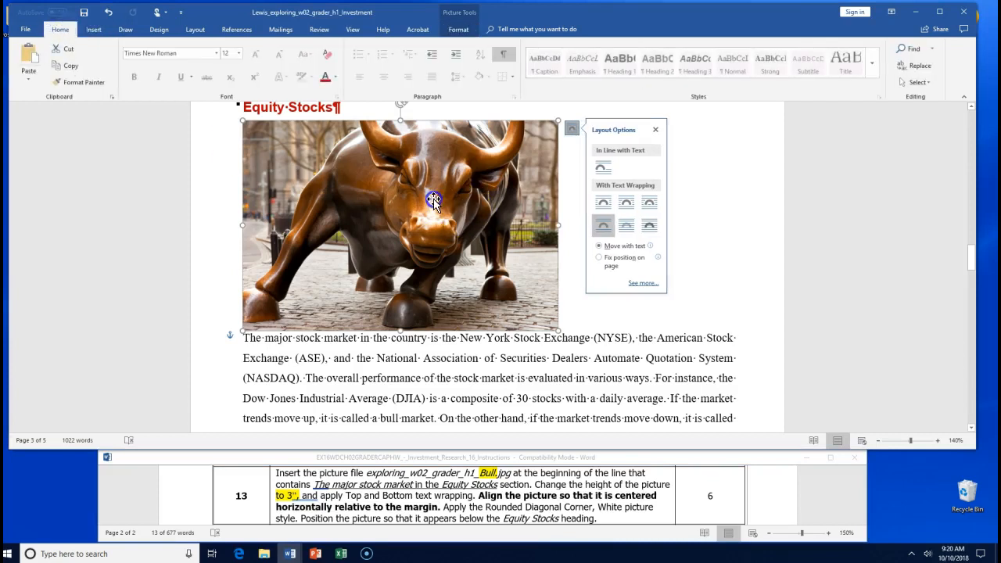
click(432, 199)
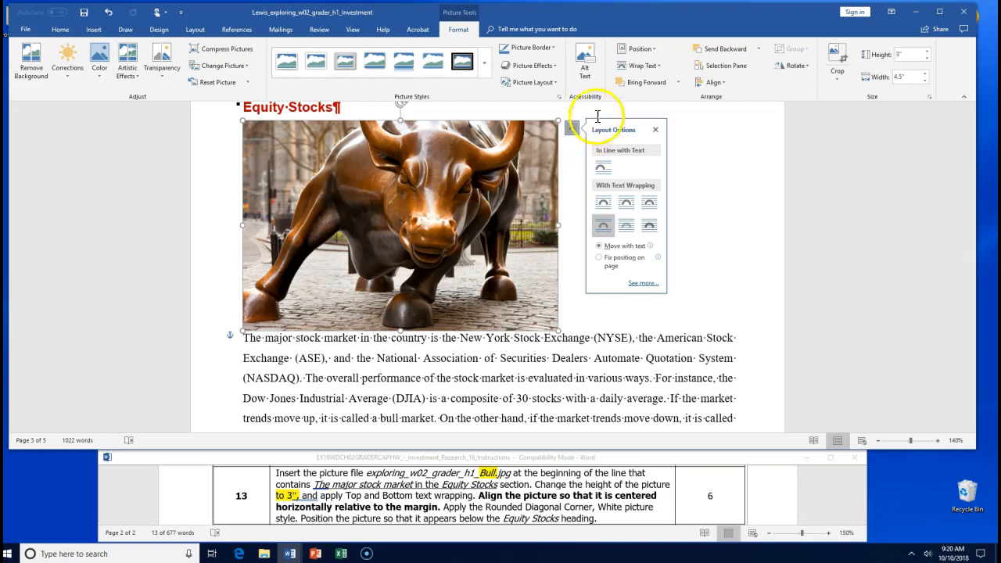
click(641, 49)
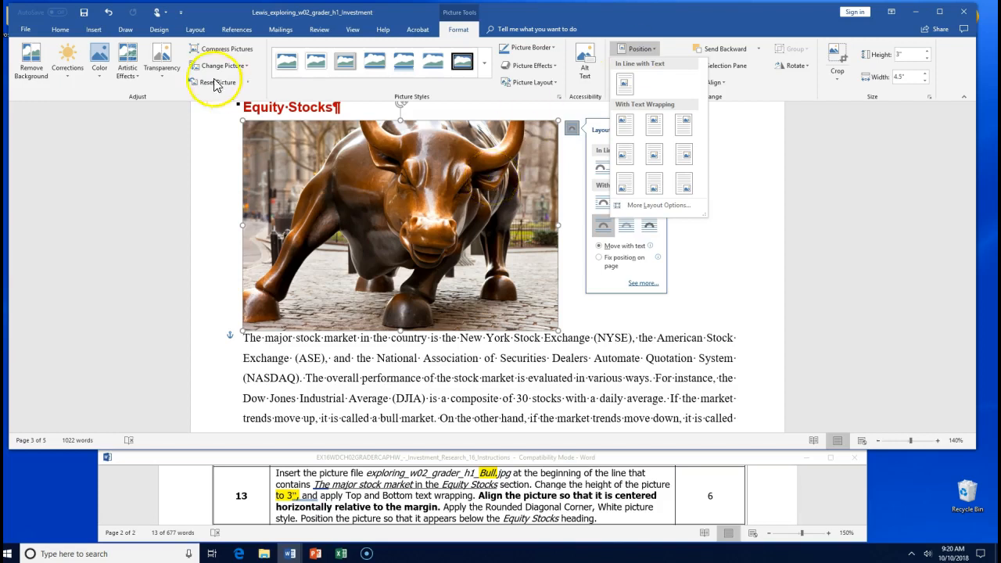
click(59, 30)
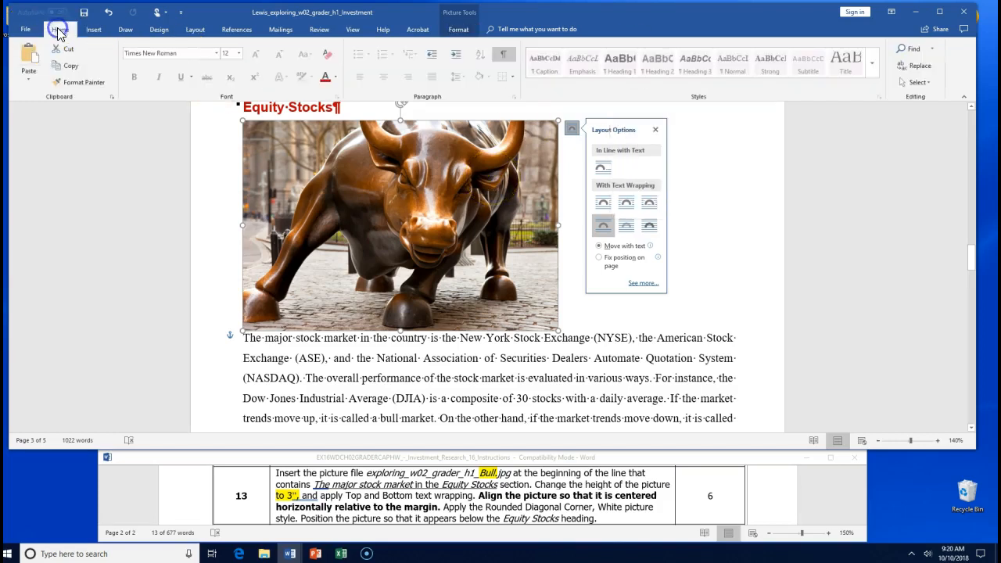
click(383, 82)
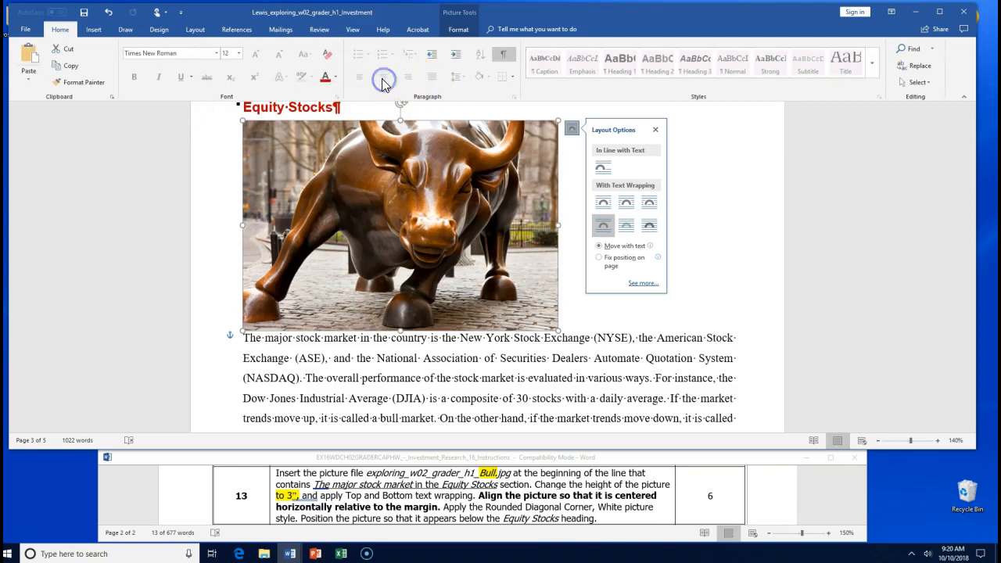
click(389, 205)
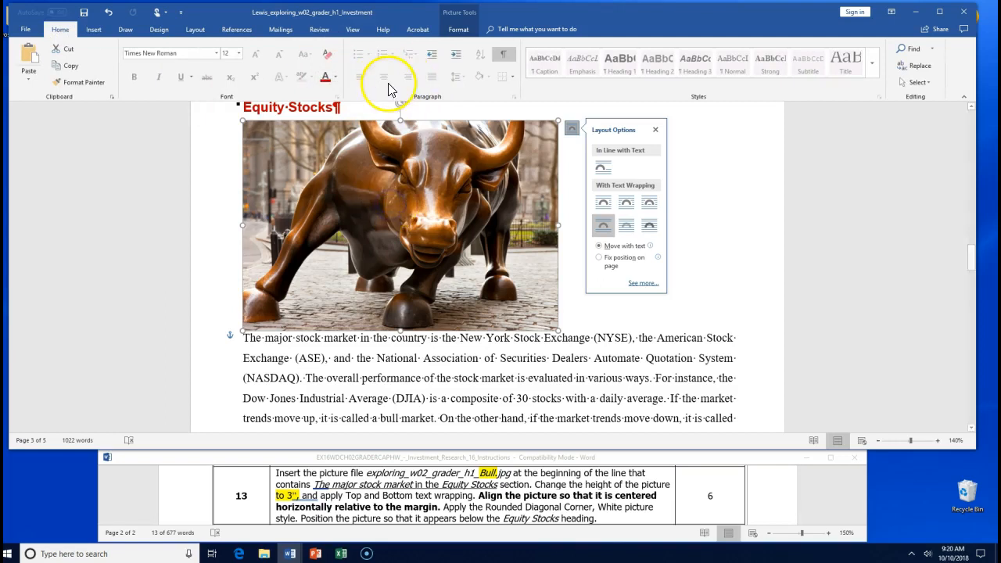
click(455, 29)
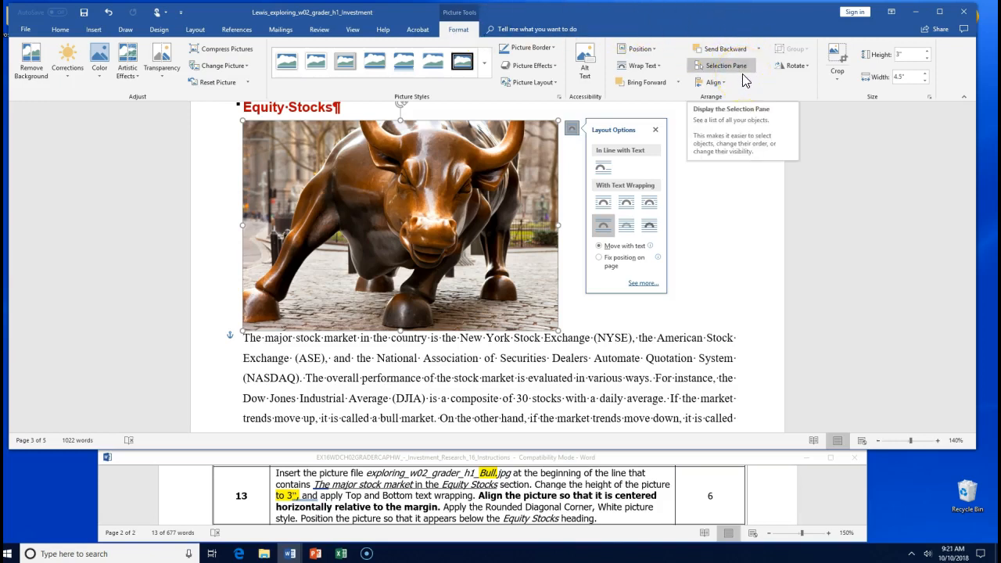
click(656, 50)
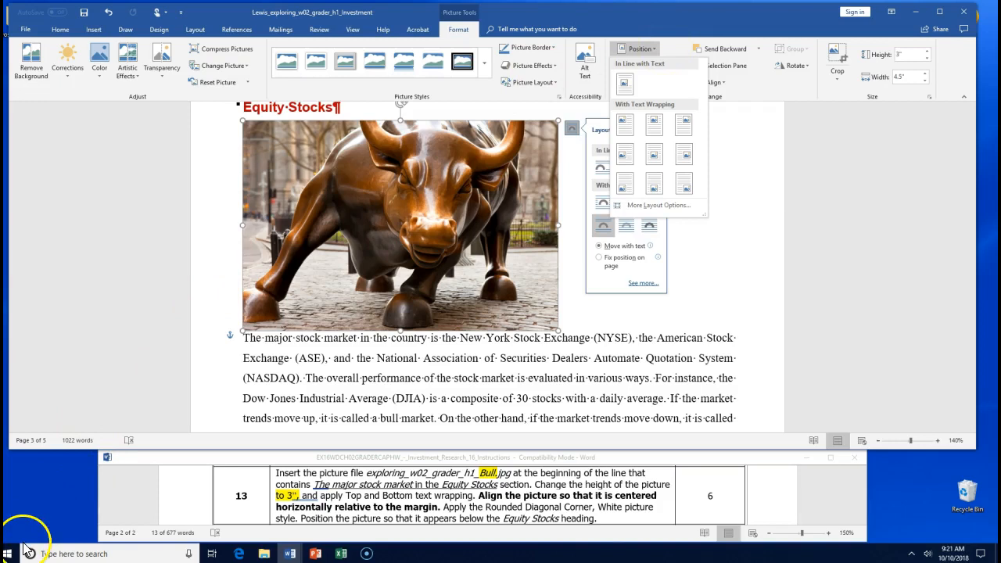
click(480, 215)
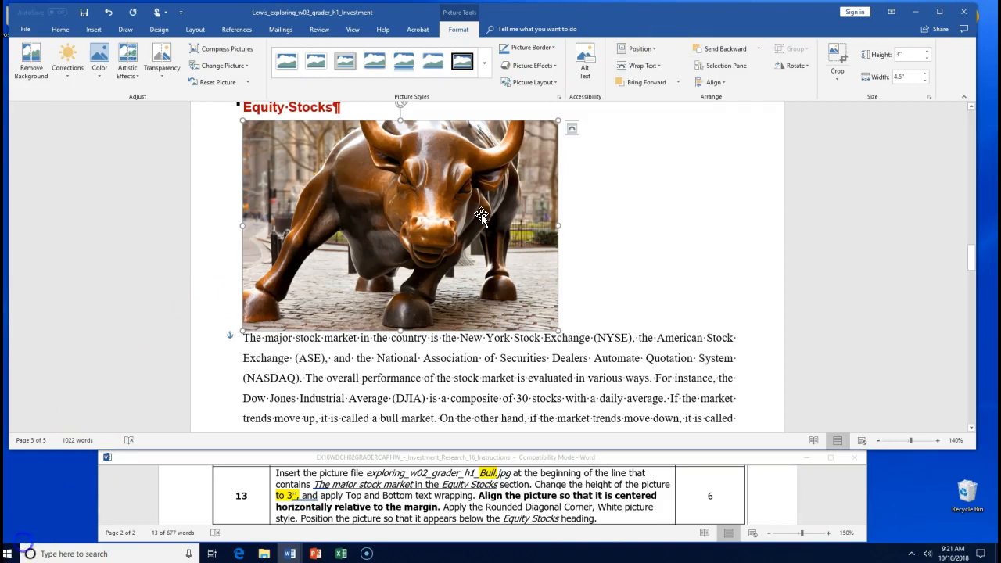
- Set the bull picture to Move with text and center it horizontally relative to Column
click(573, 129)
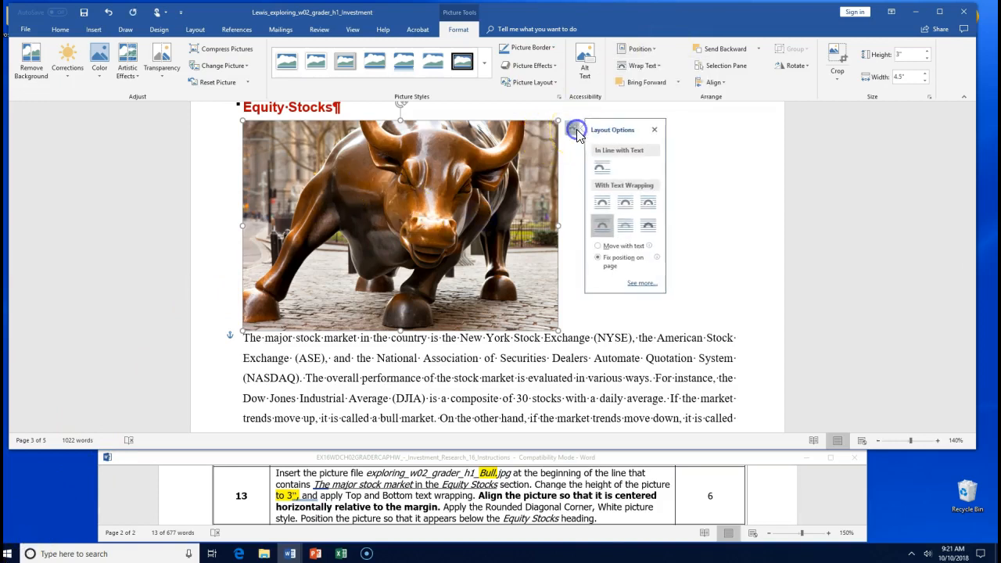
click(600, 247)
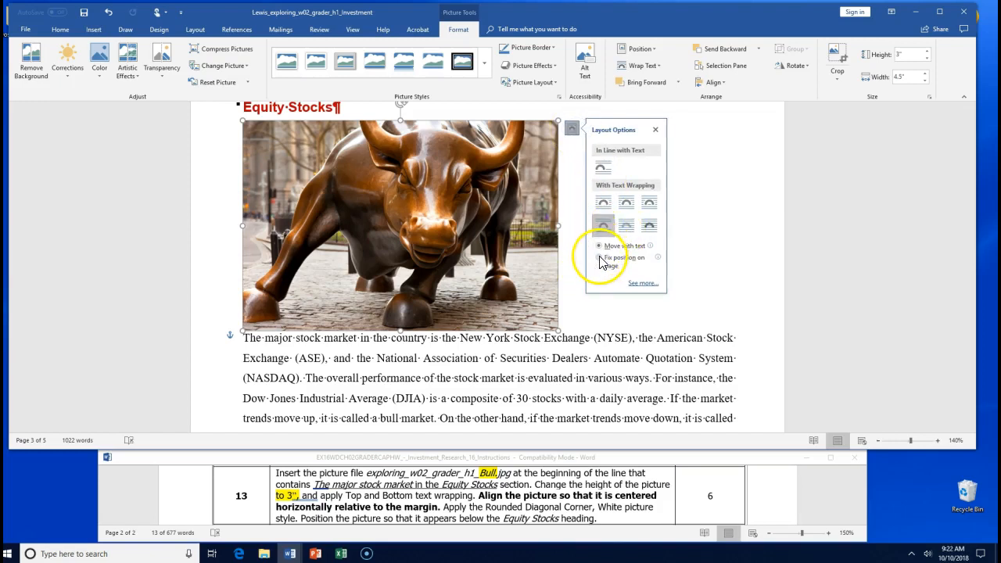
click(643, 282)
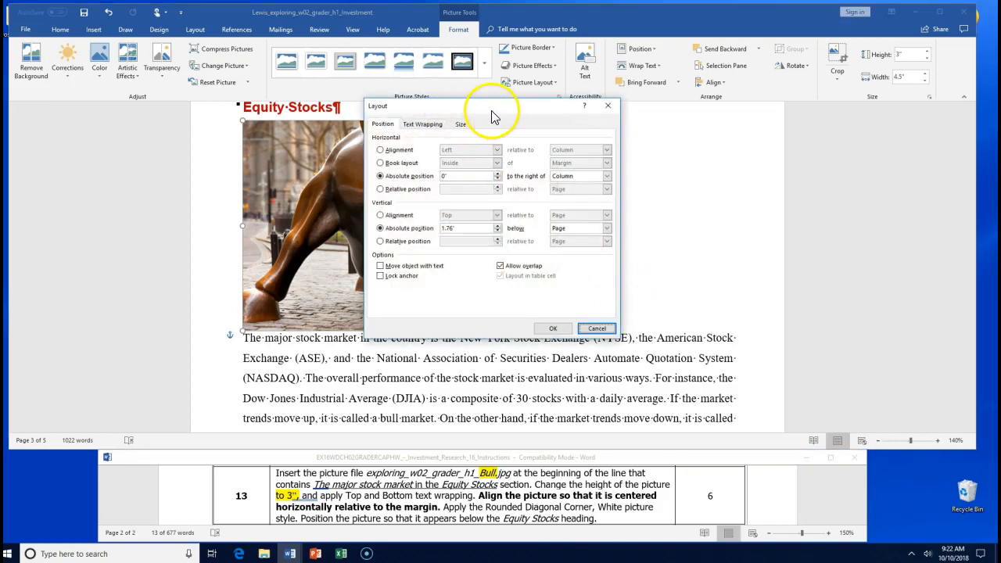
drag(493, 117, 704, 130)
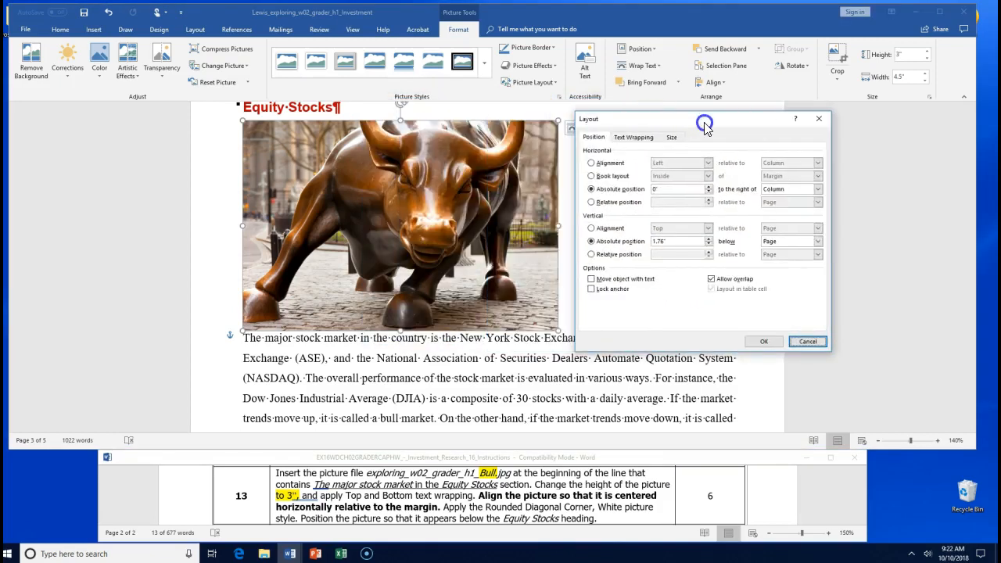
click(591, 163)
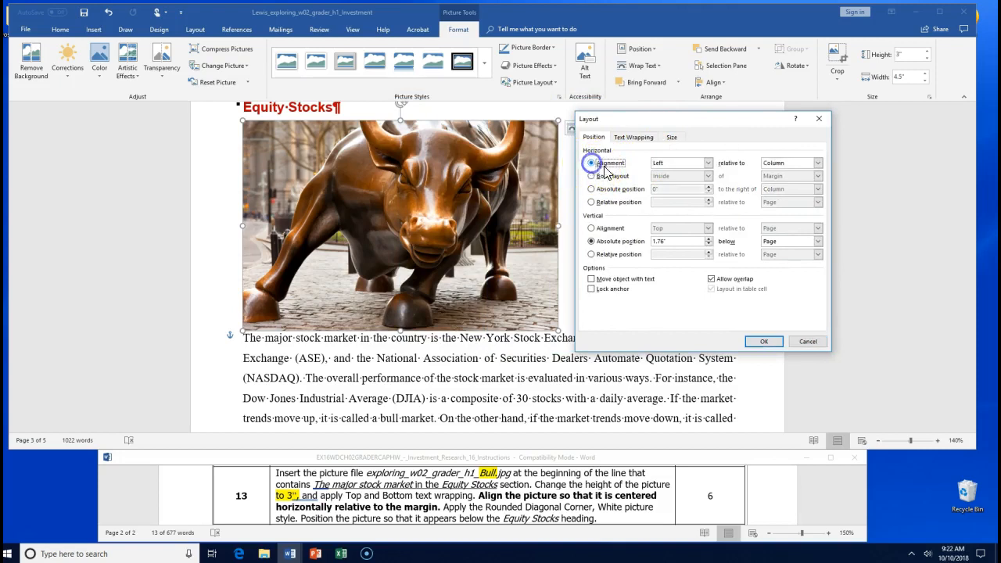
click(708, 162)
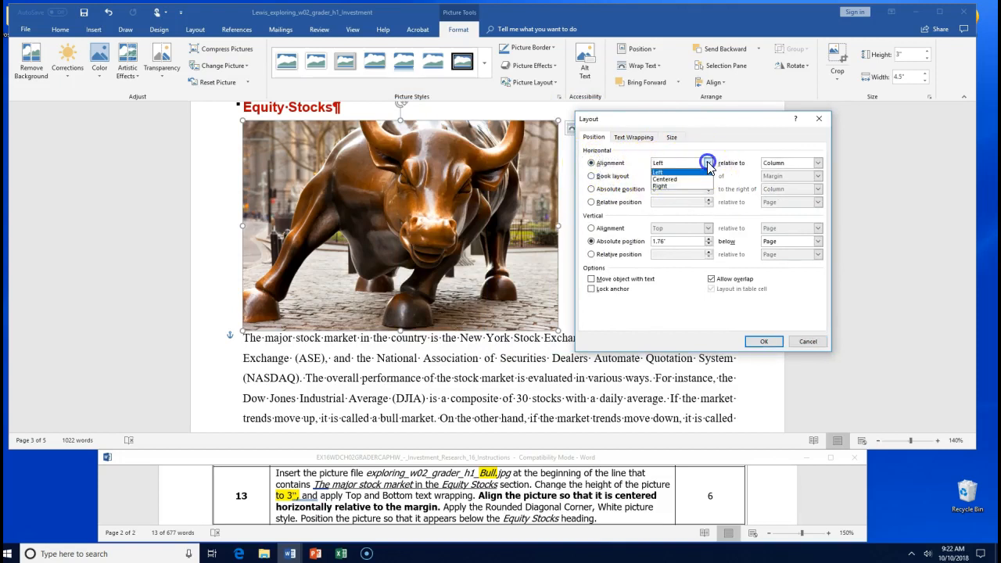
click(698, 183)
click(770, 344)
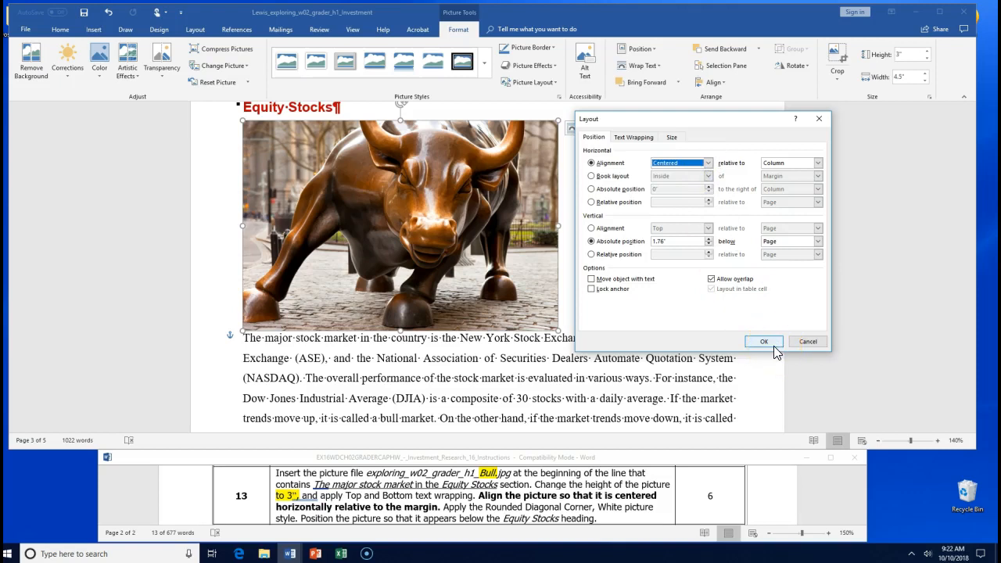
click(764, 342)
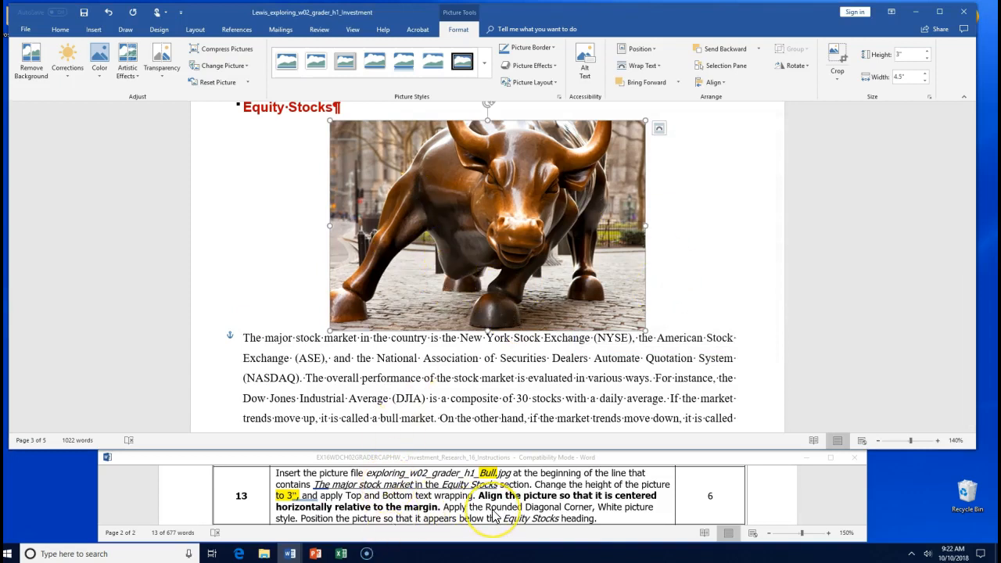
click(555, 510)
- Style the bull picture Rounded Diagonal Corner, White, move it under Equity Stocks, and save
drag(486, 509, 303, 503)
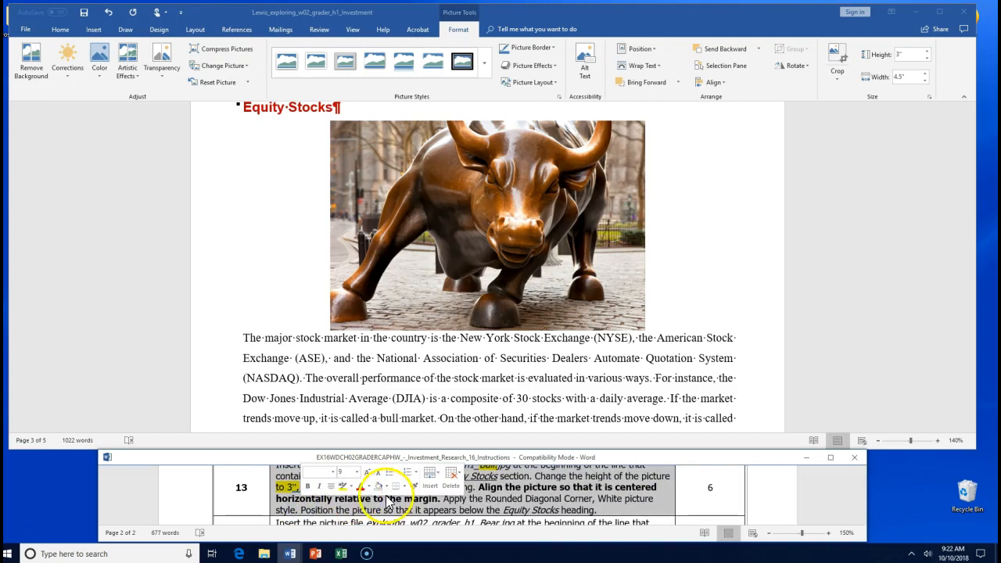
click(577, 490)
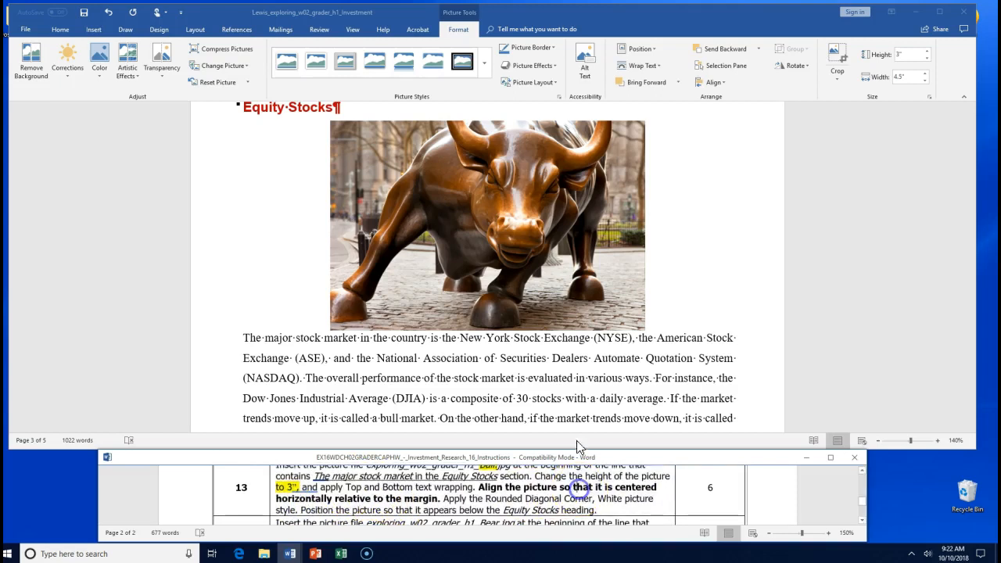
click(481, 61)
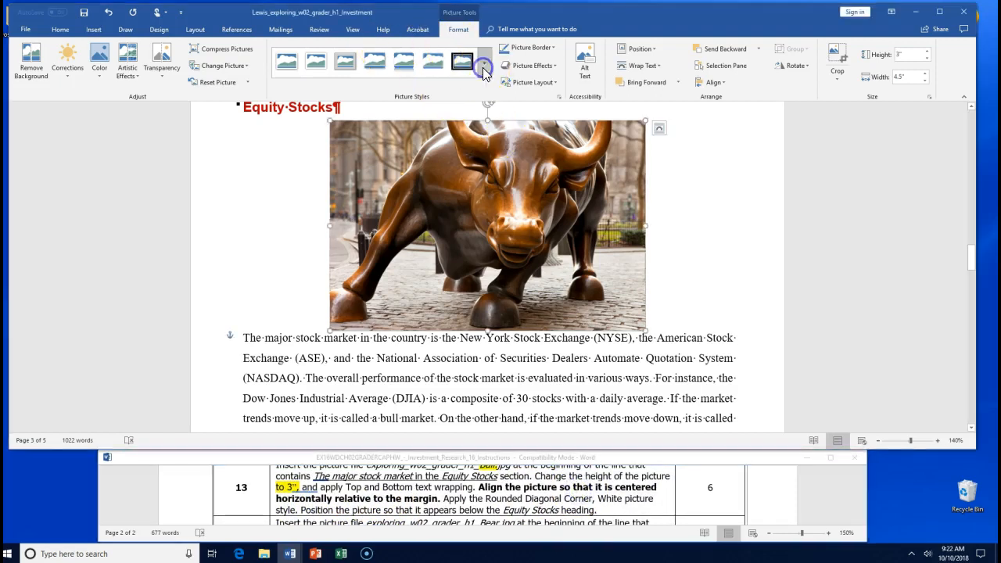
click(484, 71)
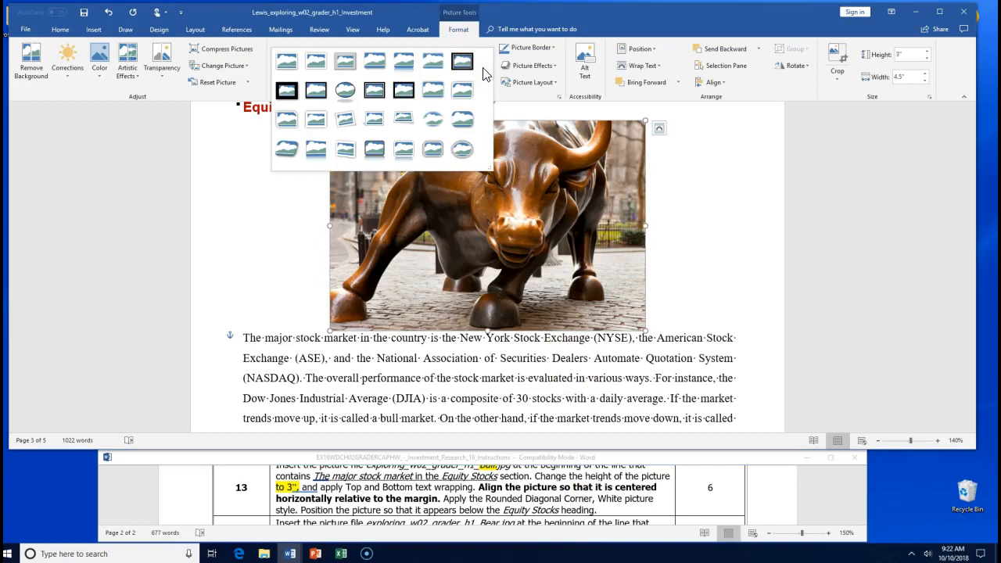
click(474, 88)
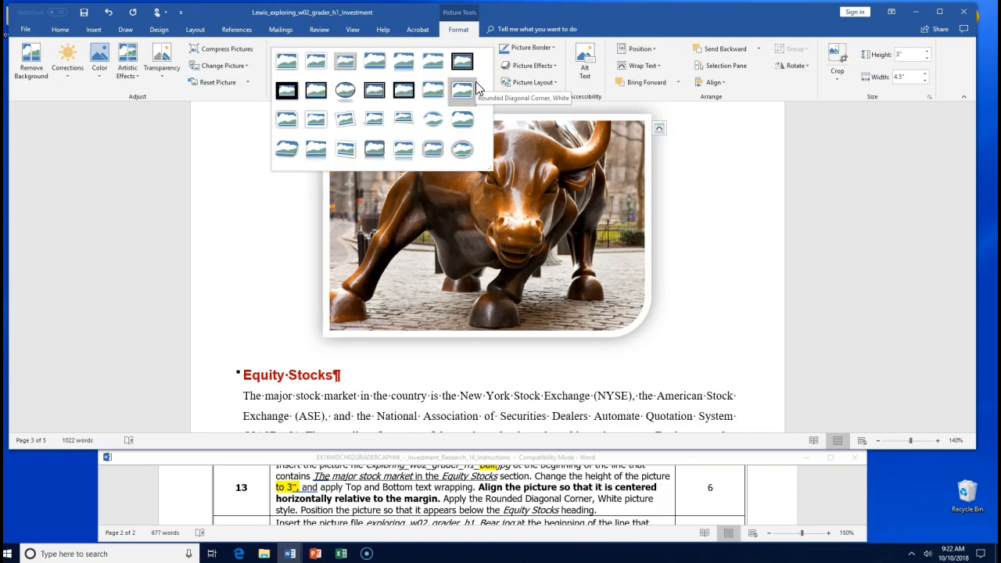
click(470, 86)
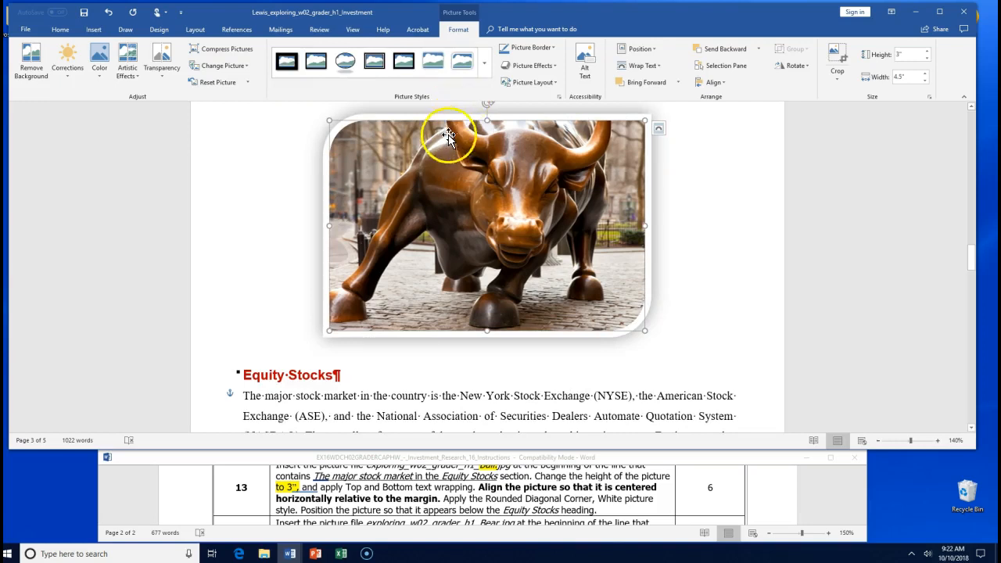
drag(394, 178, 401, 199)
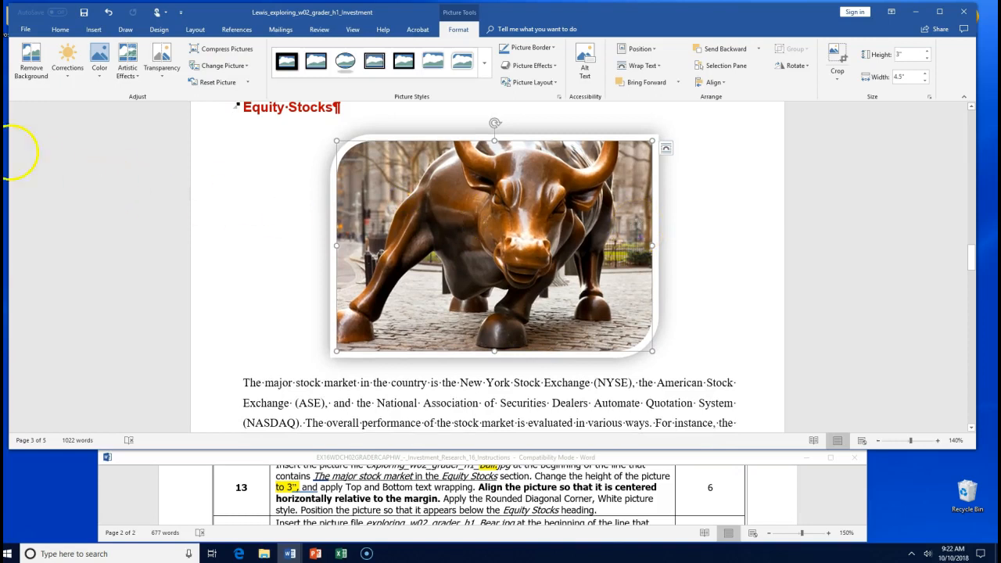
click(85, 15)
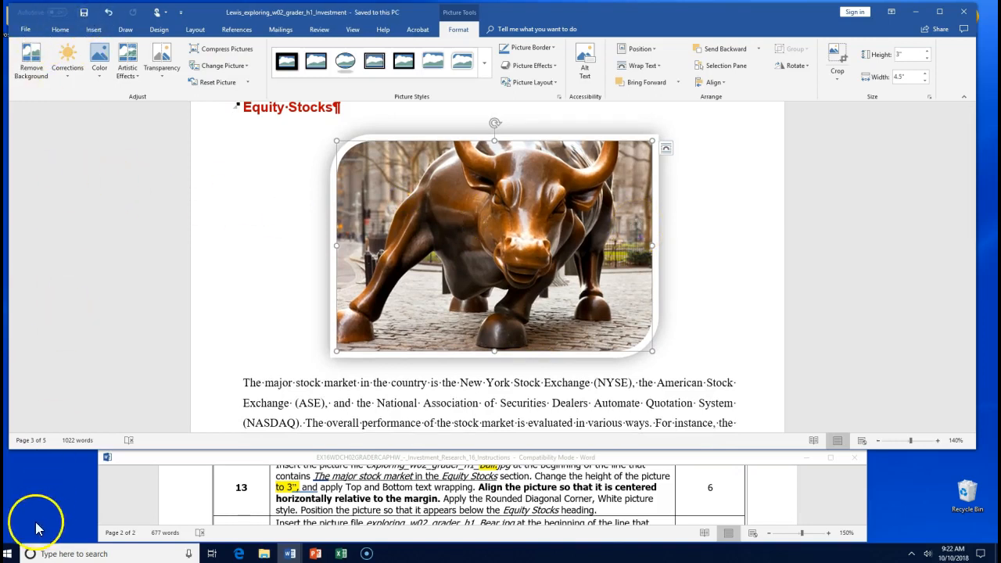
- In step 14 of the instructions, highlight 'Bear' turquoise and bold 'Bonds section'
scroll(102, 512, down, 2)
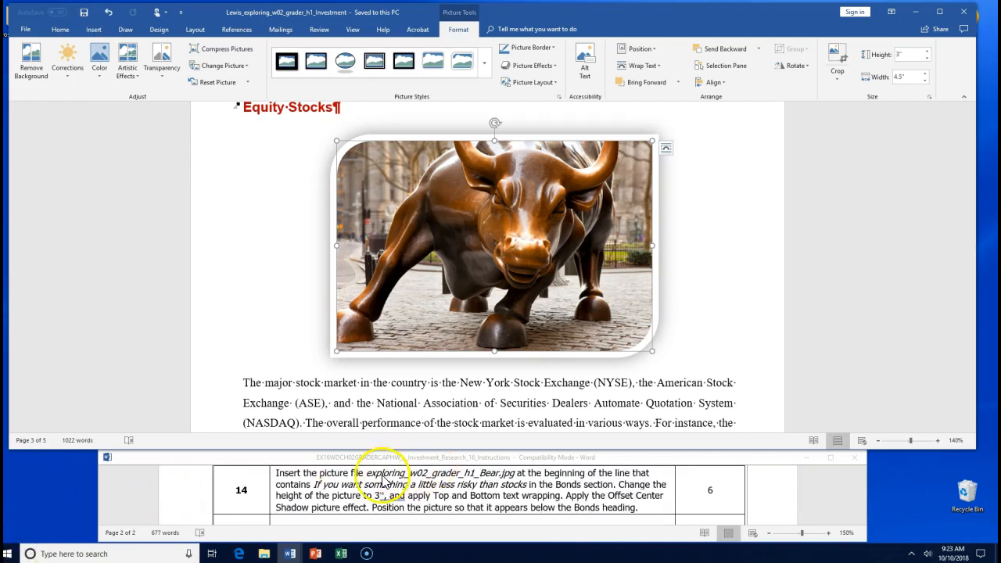
click(478, 474)
drag(480, 473, 498, 472)
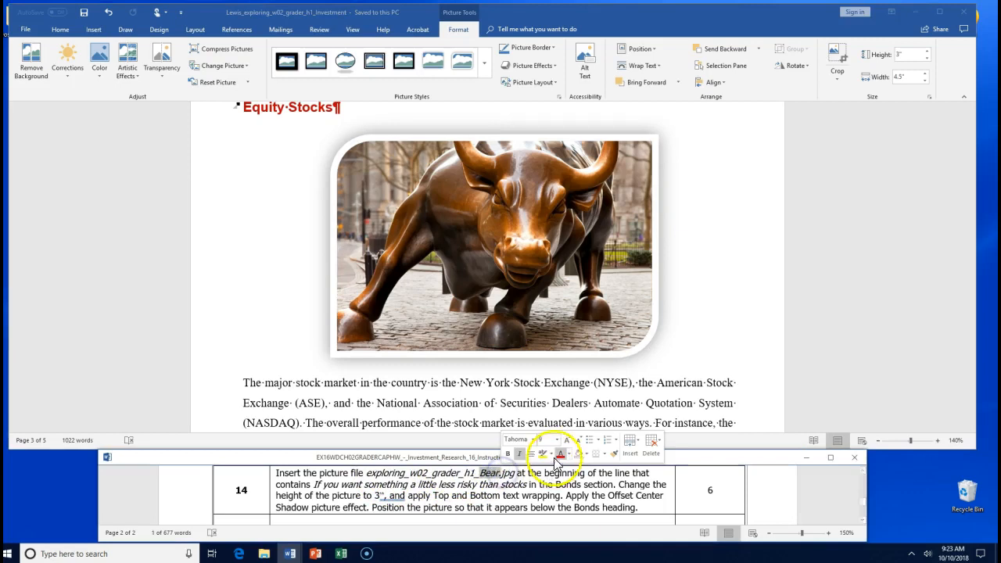
click(551, 455)
click(578, 469)
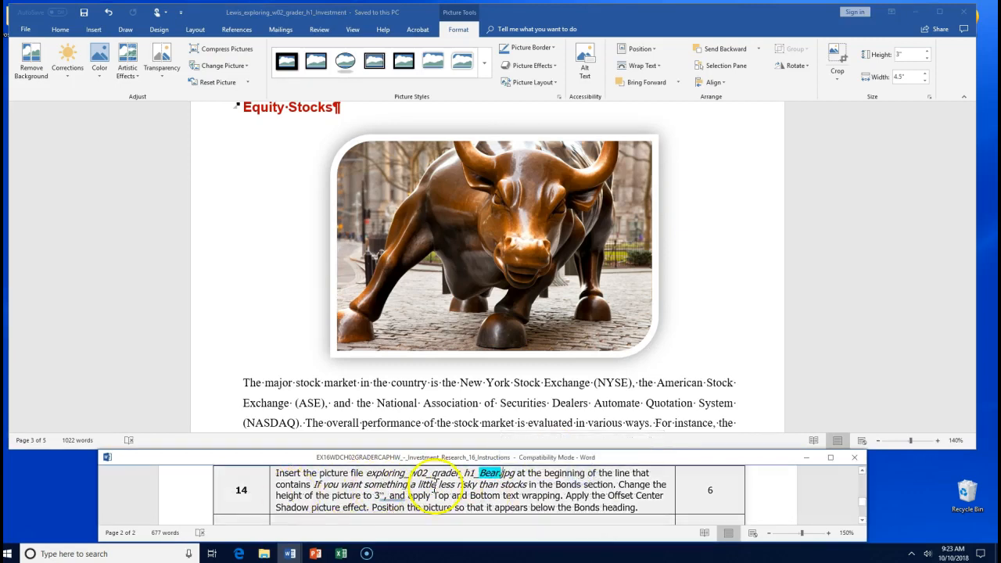
drag(556, 484, 601, 484)
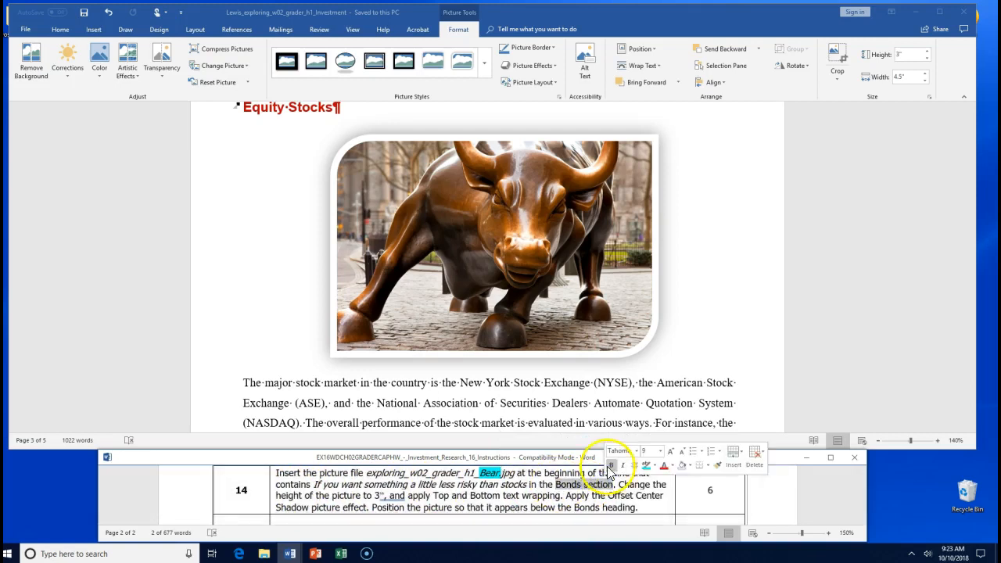
click(611, 465)
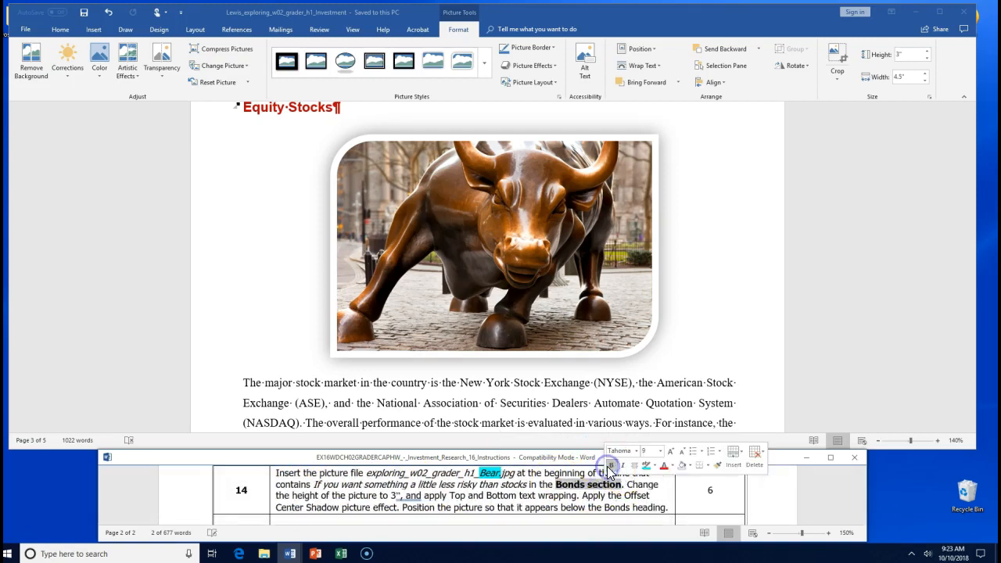
click(269, 190)
scroll(273, 190, down, 5)
- Put the insertion point before 'If you want something' at the start of the Bonds paragraph
scroll(273, 190, down, 6)
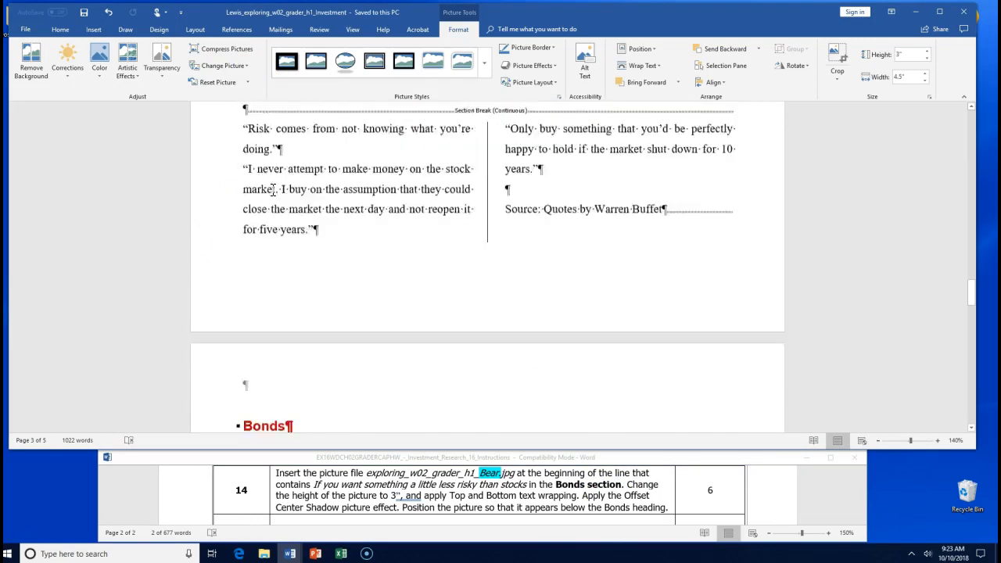
scroll(273, 190, down, 1)
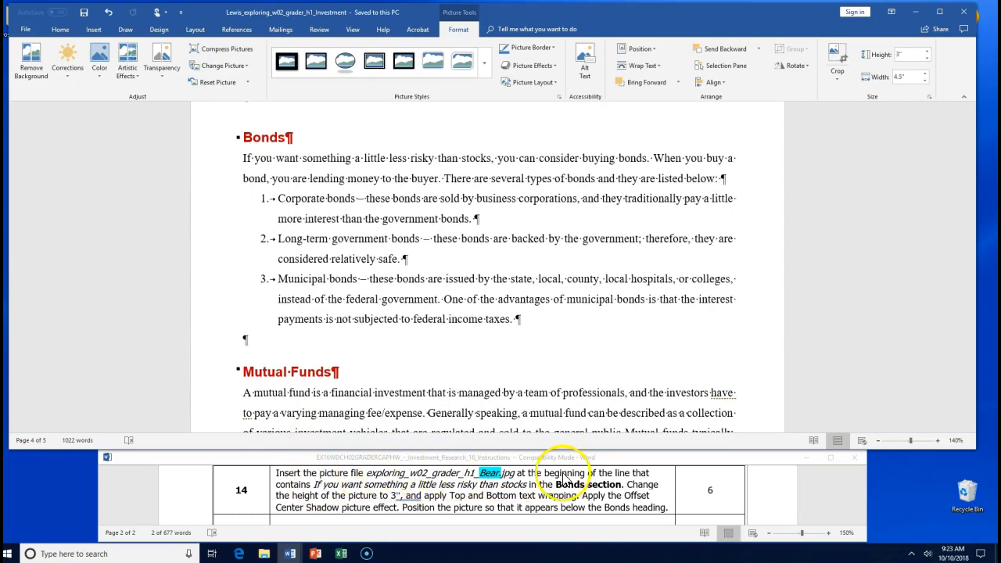
click(319, 478)
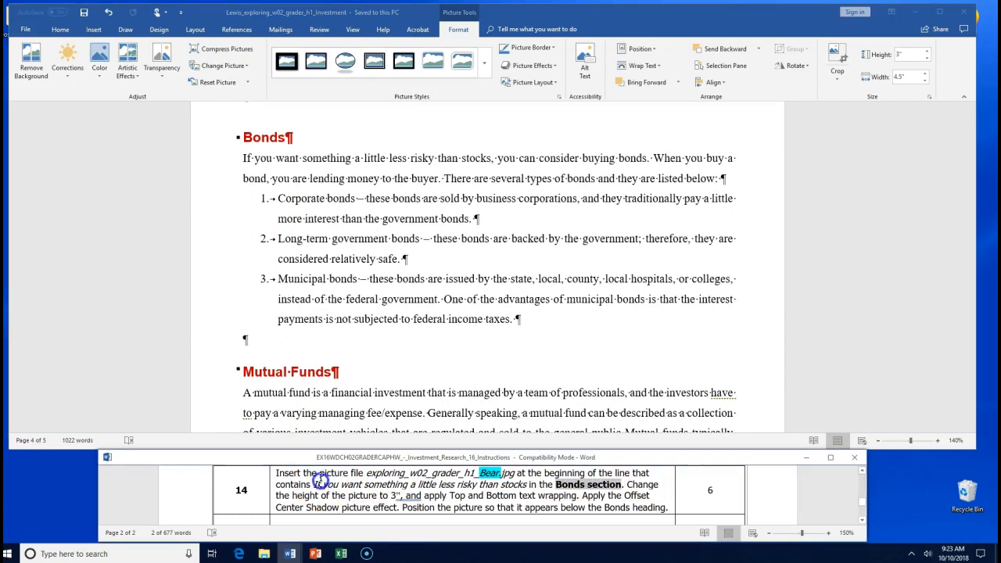
click(242, 158)
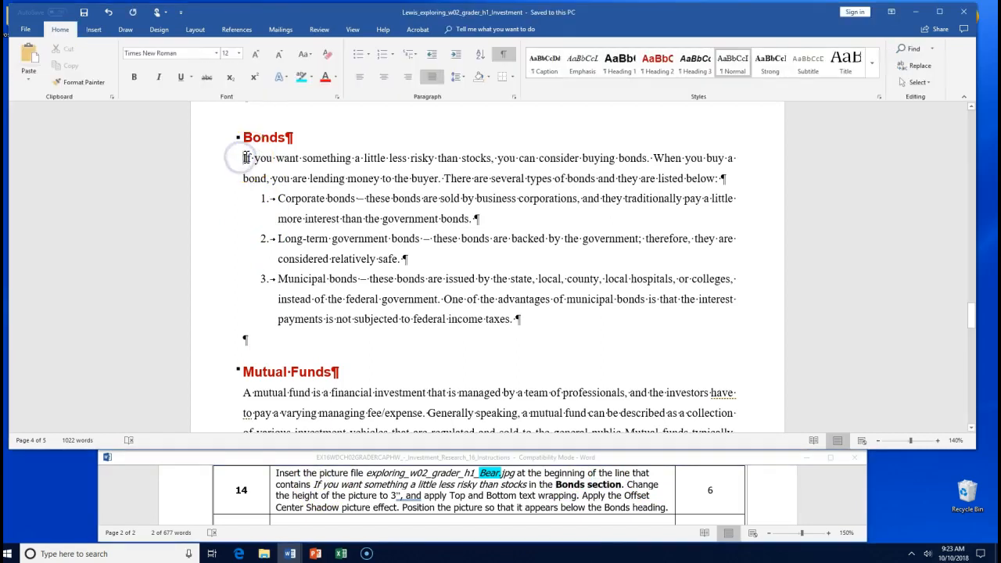
click(94, 29)
- Insert the exploring_w02_grader_h1_Bear picture under the Bonds heading, and bold 'to 3"' in the instructions
click(149, 50)
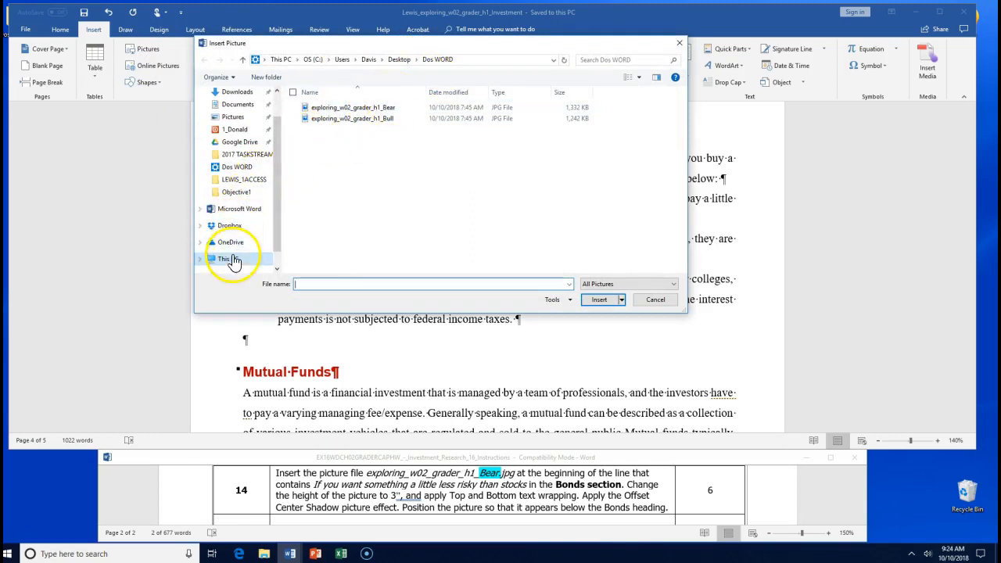
double_click(367, 107)
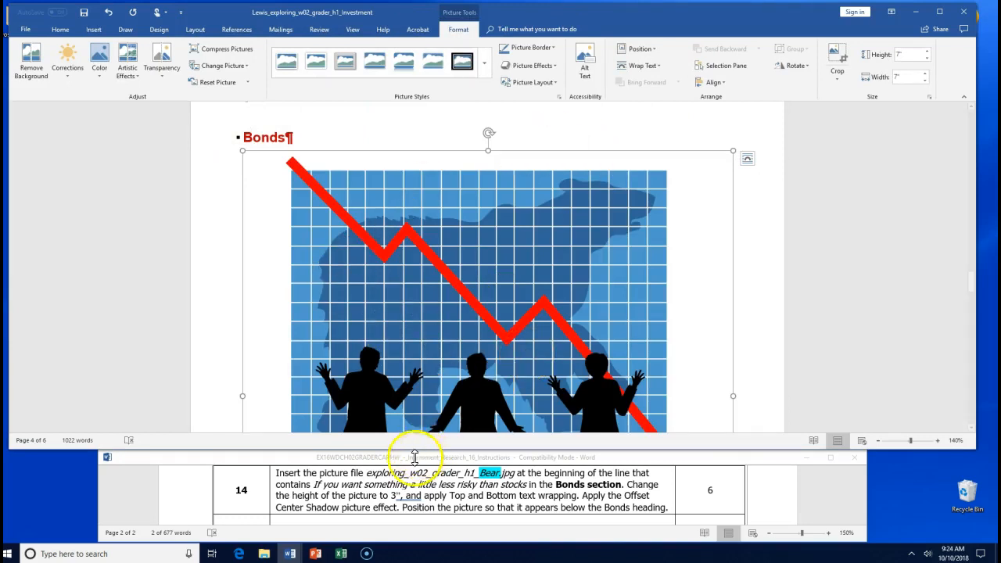
click(383, 497)
drag(387, 495, 400, 497)
click(406, 478)
click(567, 229)
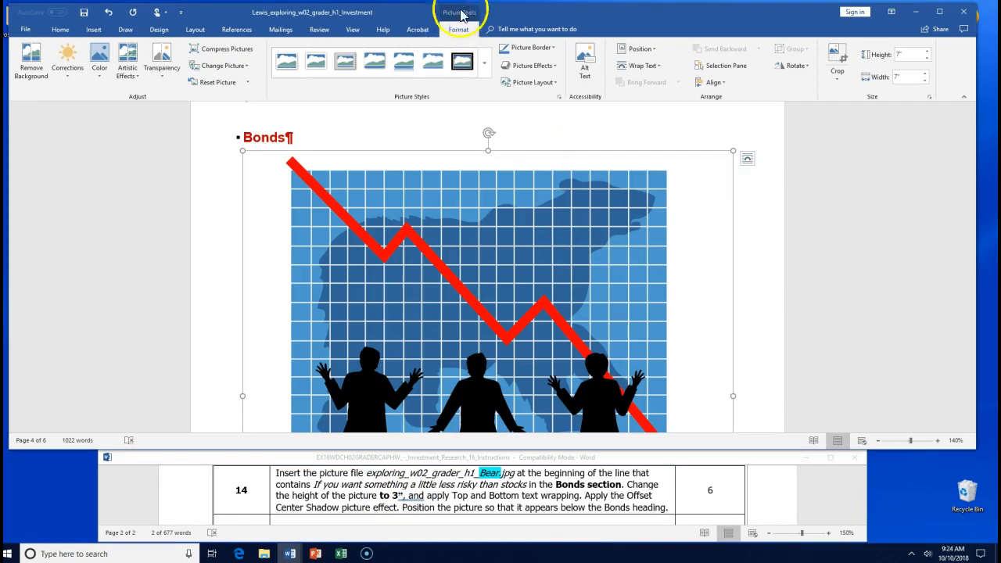
- Resize the Bear picture to 3" high, then reselect it after highlighting the wrapping requirement
click(907, 54)
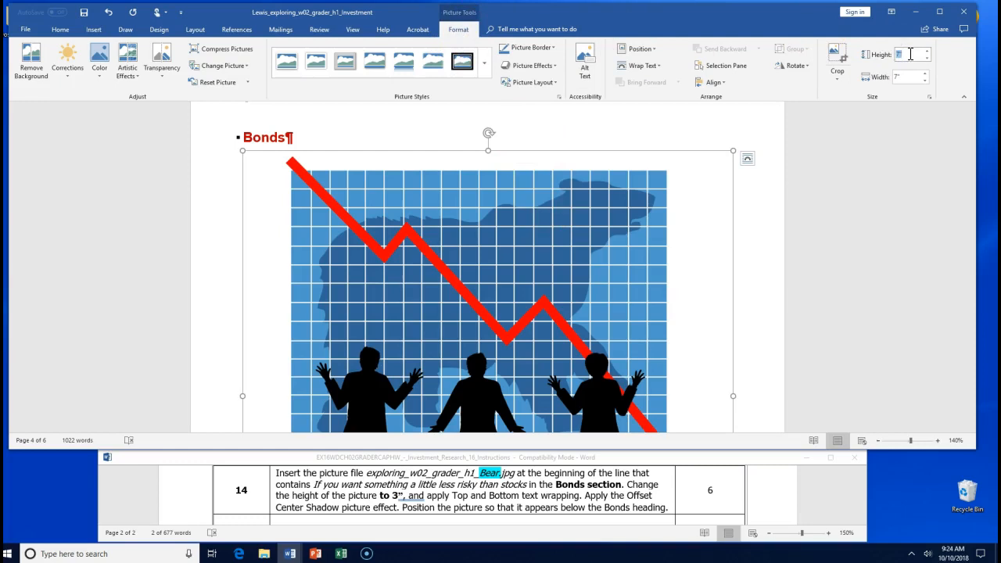
key(Return)
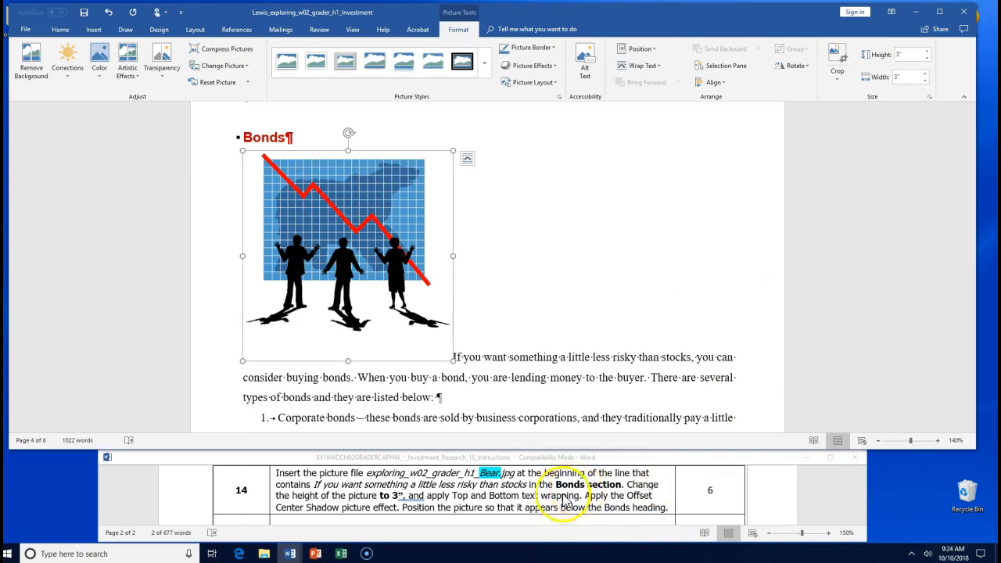
click(469, 506)
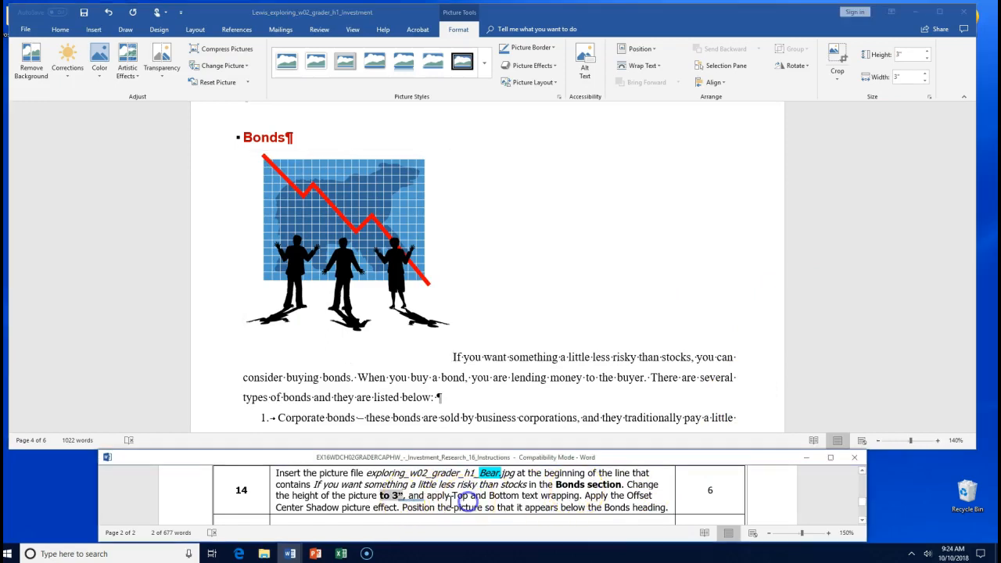
drag(427, 499, 564, 501)
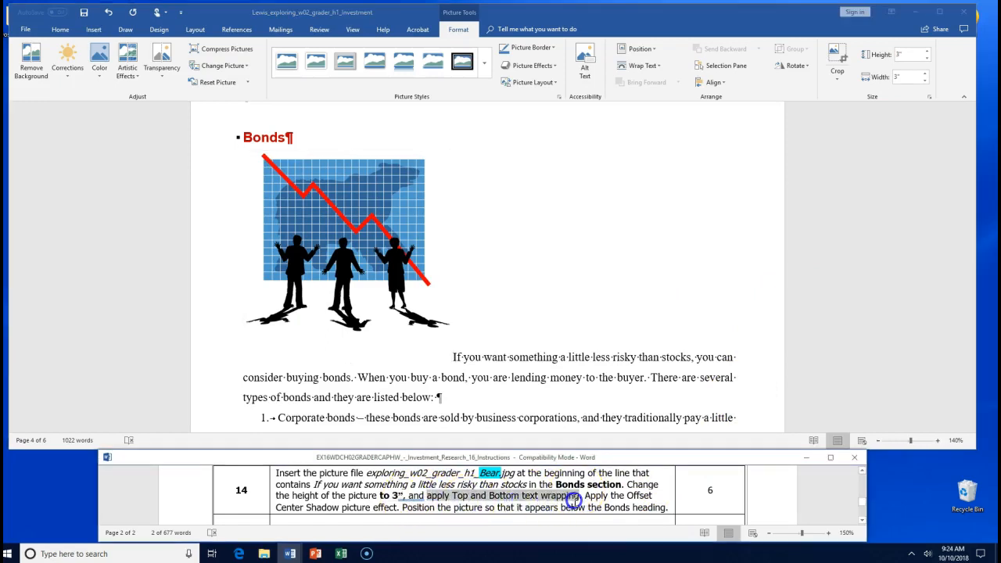
click(344, 211)
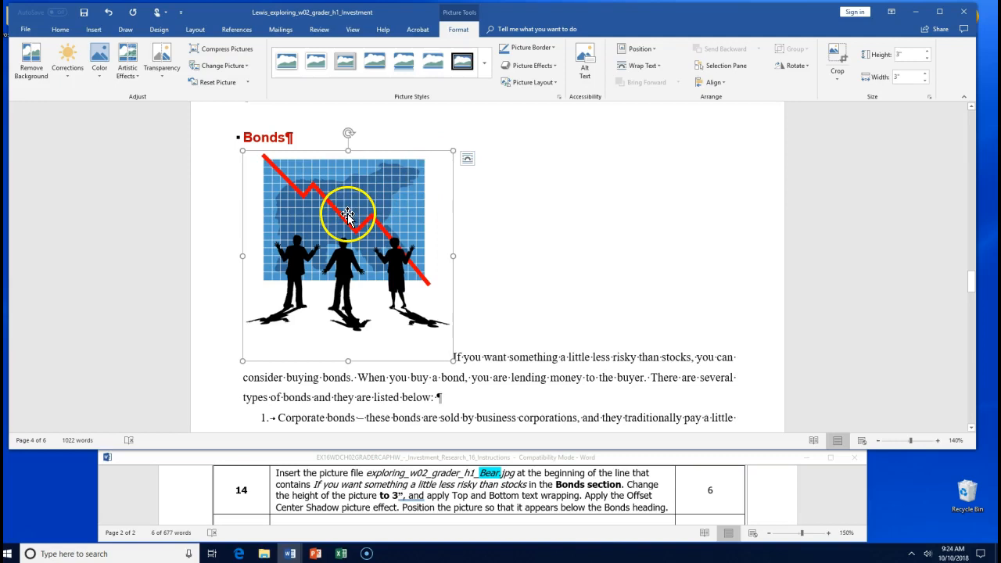
- Apply Top and Bottom text wrapping to the Bear picture through Layout Options
click(467, 163)
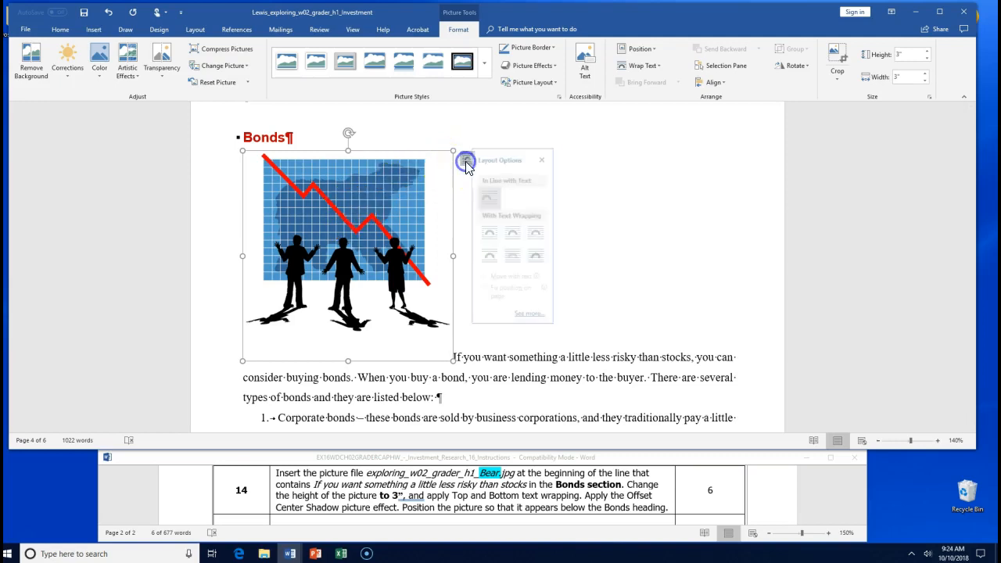
click(498, 256)
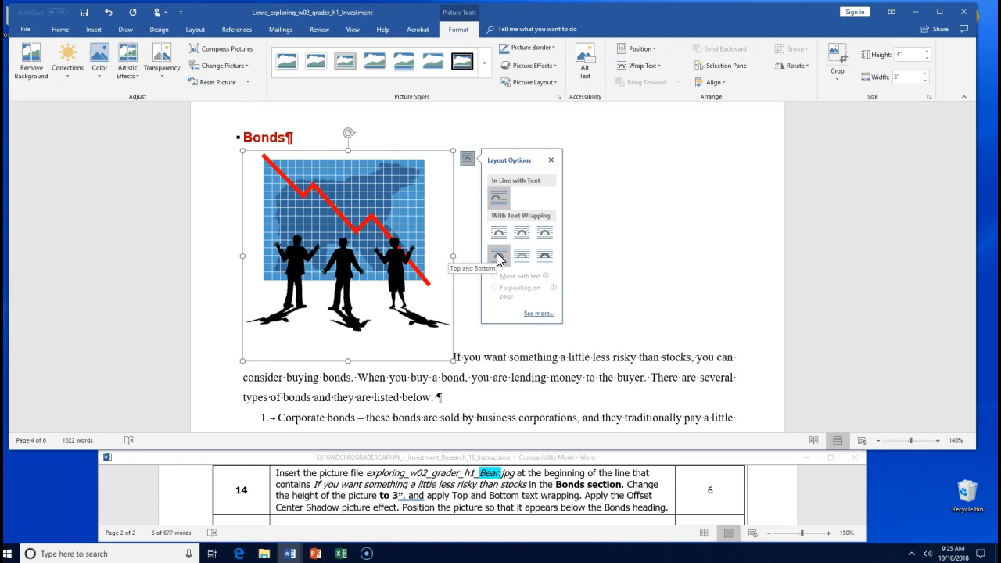
click(498, 256)
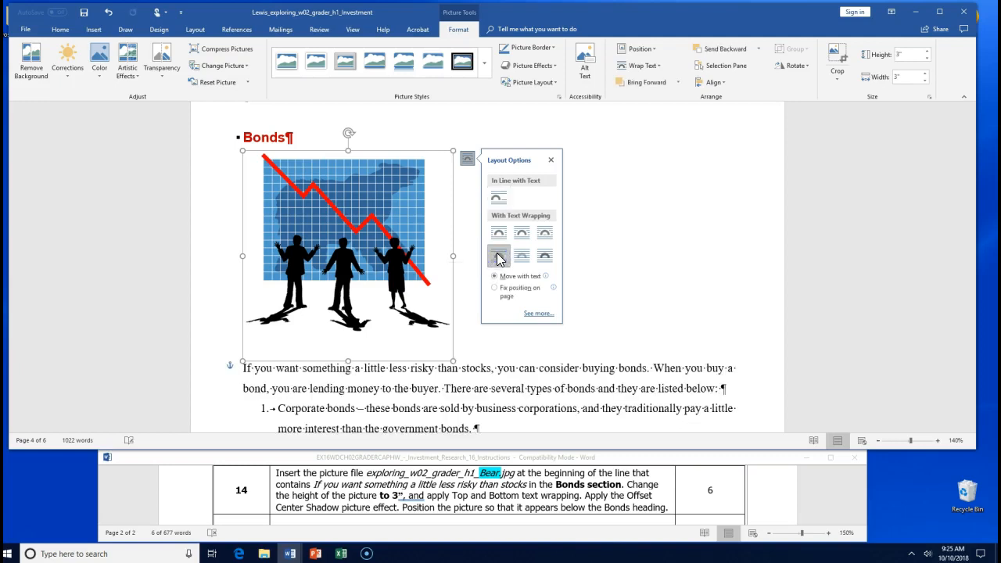
click(497, 254)
- Open the Bear picture's Shadow Options in the Format Picture pane from Picture Effects > Shadow
click(548, 68)
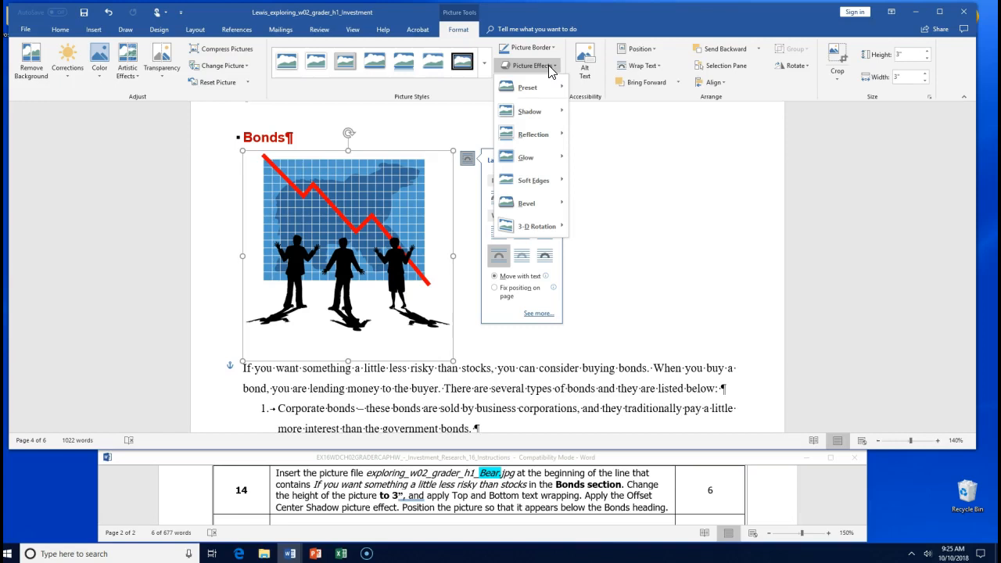
click(549, 109)
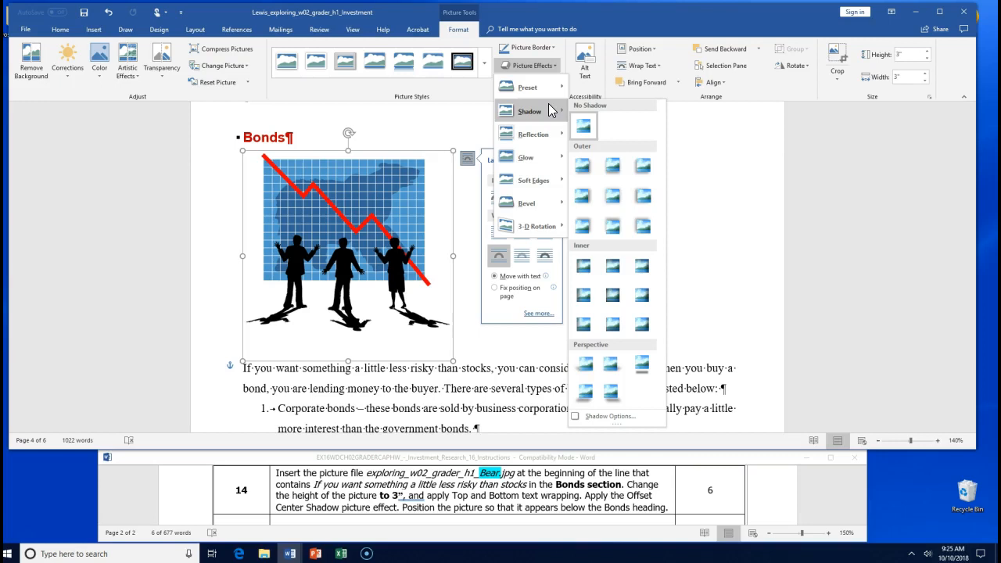
click(551, 90)
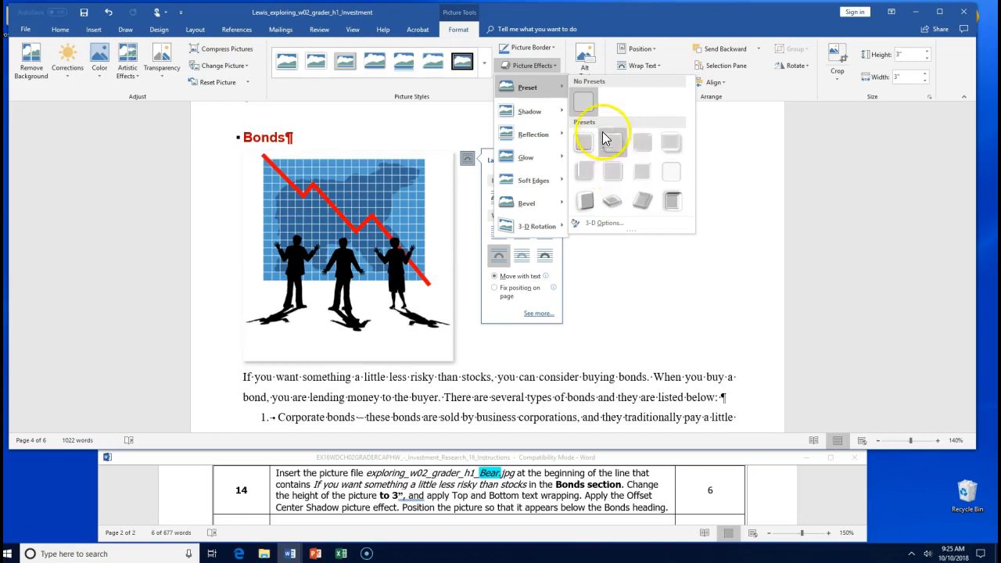
mouse_move(545, 111)
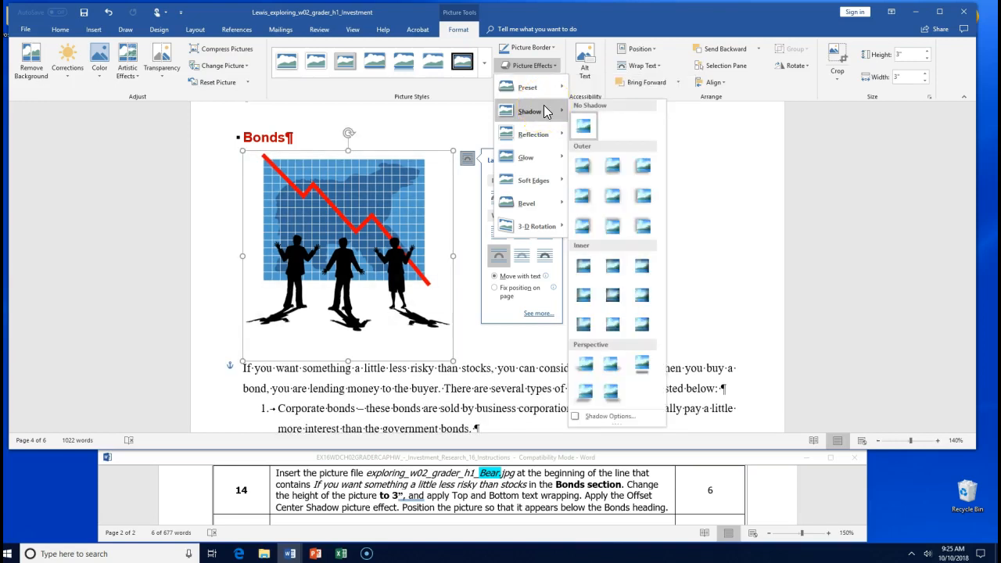
click(605, 417)
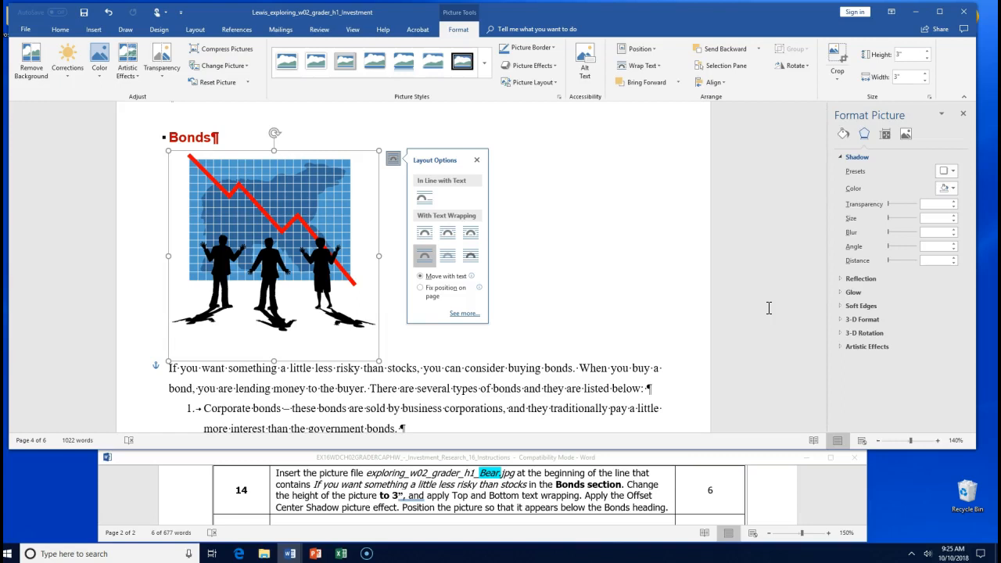
click(557, 67)
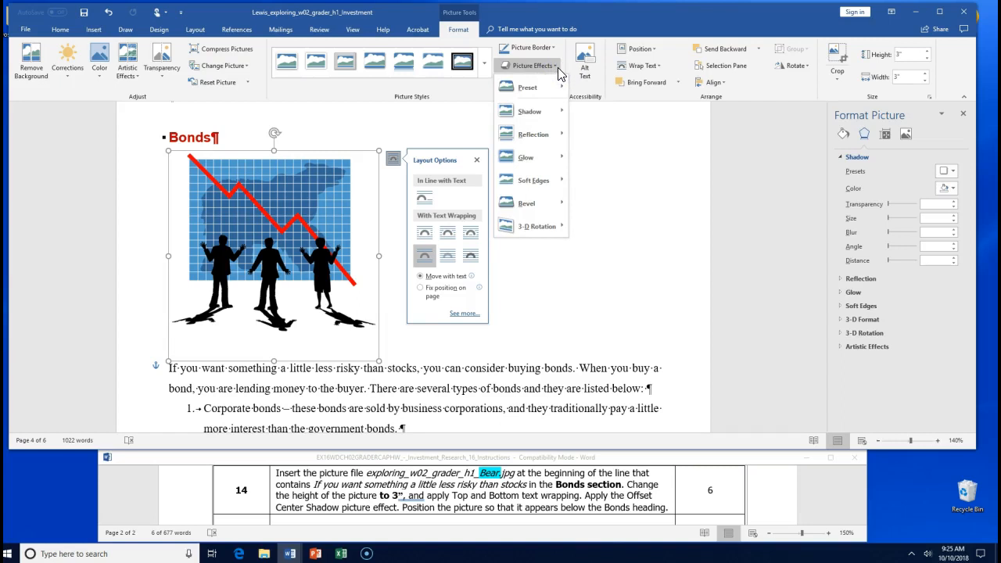
click(558, 111)
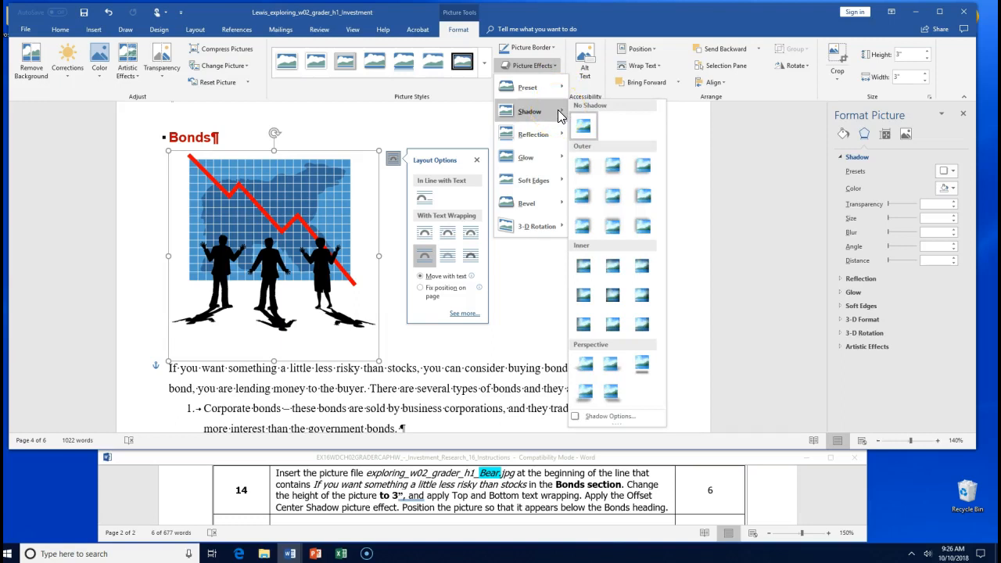
click(22, 541)
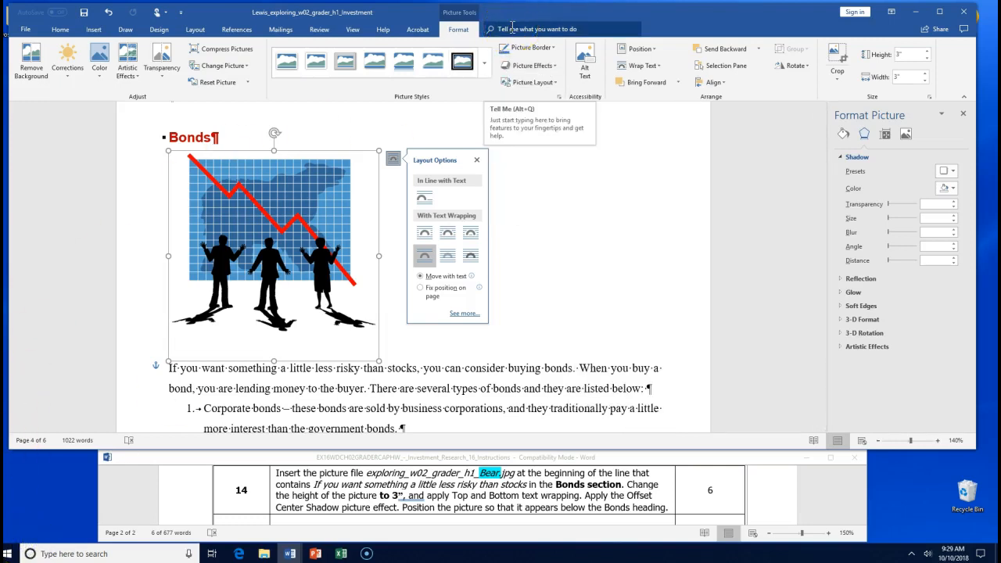
- Look up the offset center shadow, then apply a Preset shadow effect to the chart picture
click(512, 29)
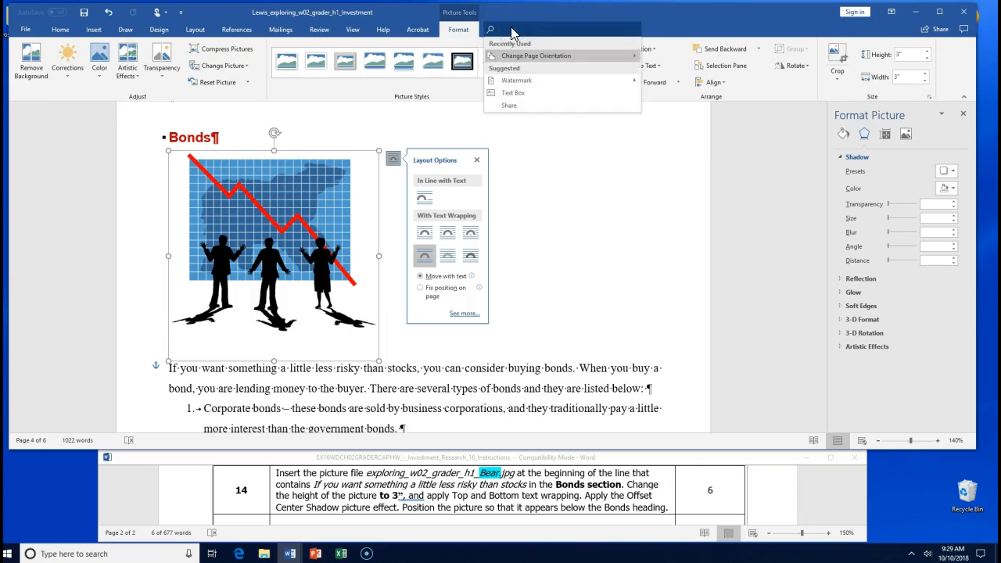
text(Offset cent)
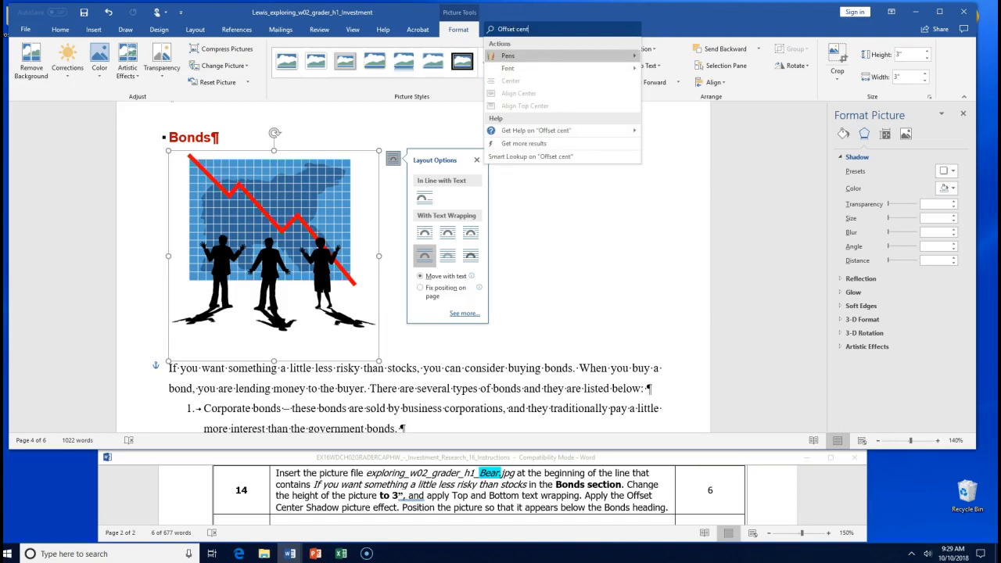
text(er sha)
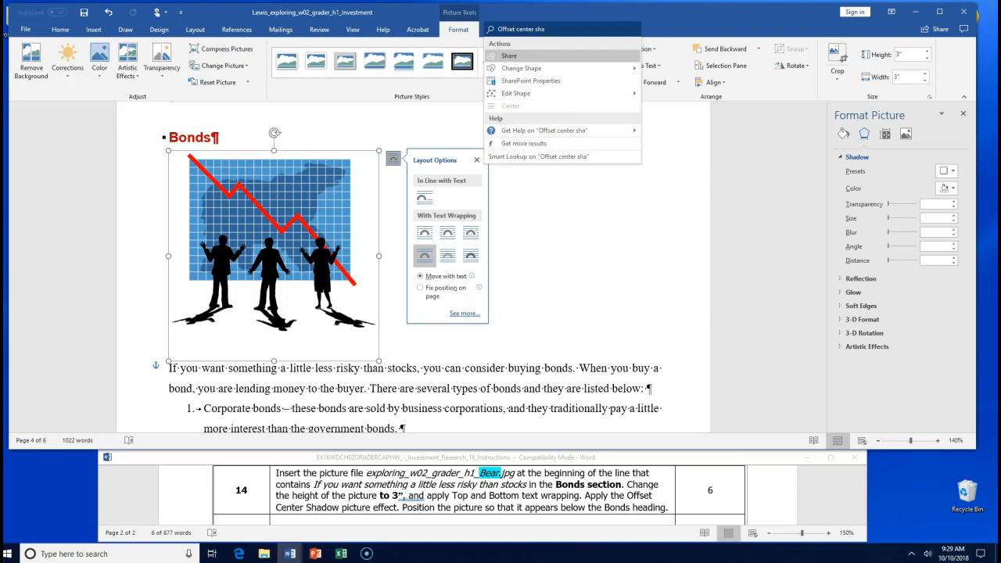
text(dow)
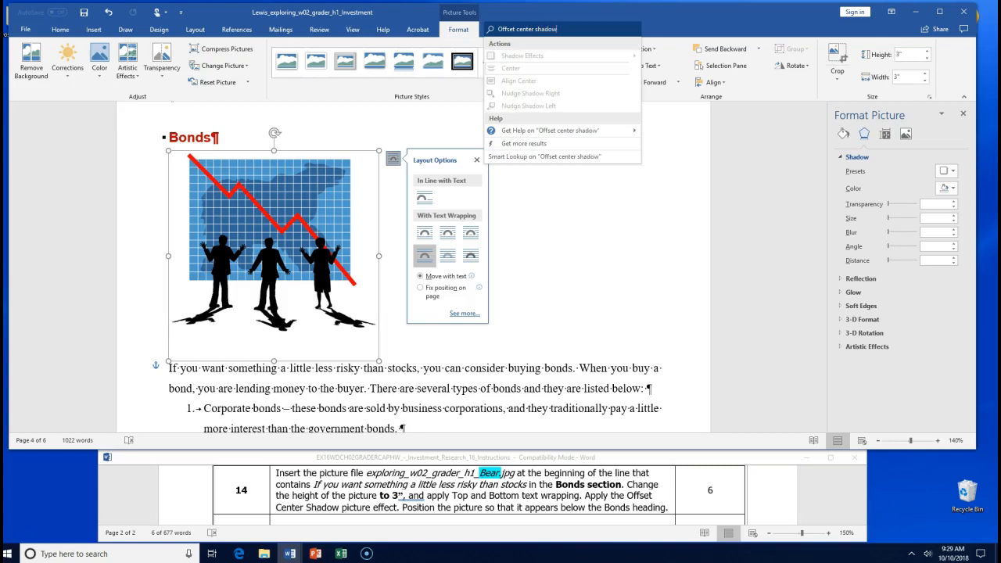
text( p)
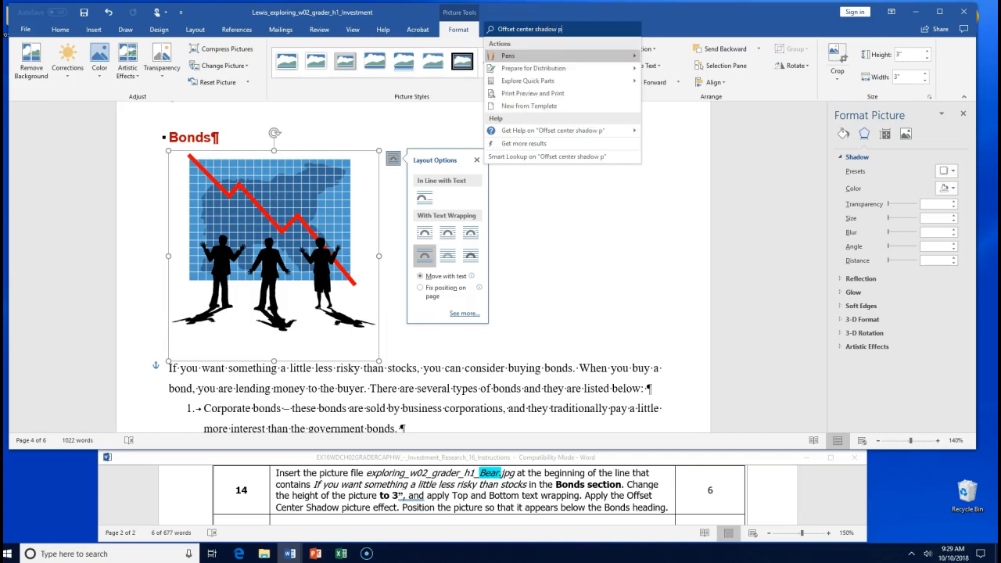
text(icture effect)
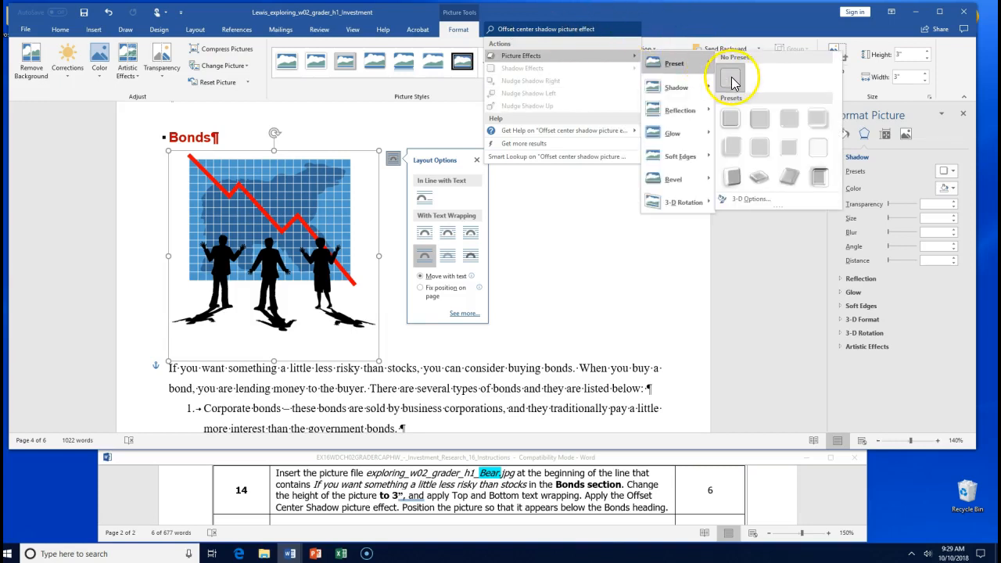
click(731, 80)
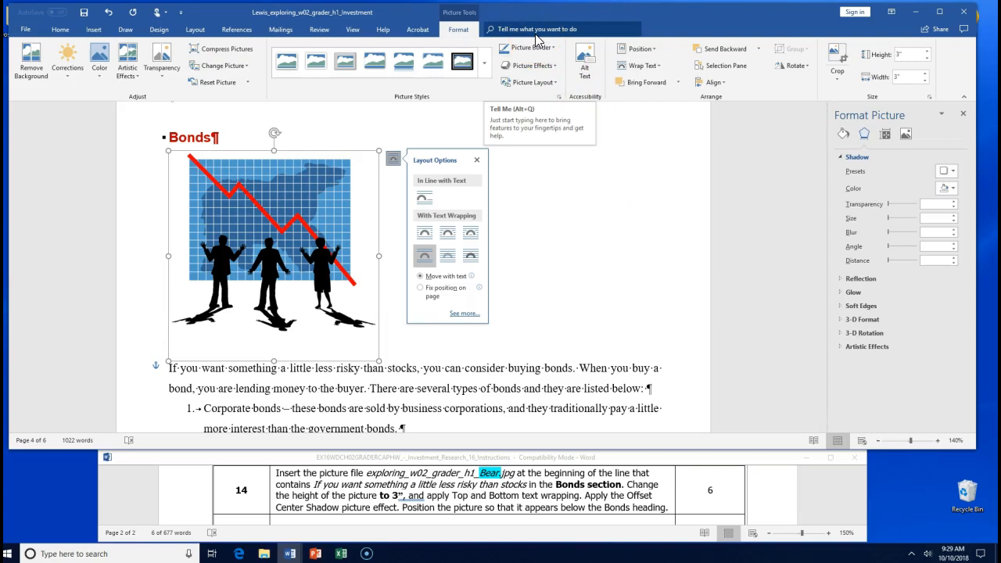
click(533, 65)
click(531, 88)
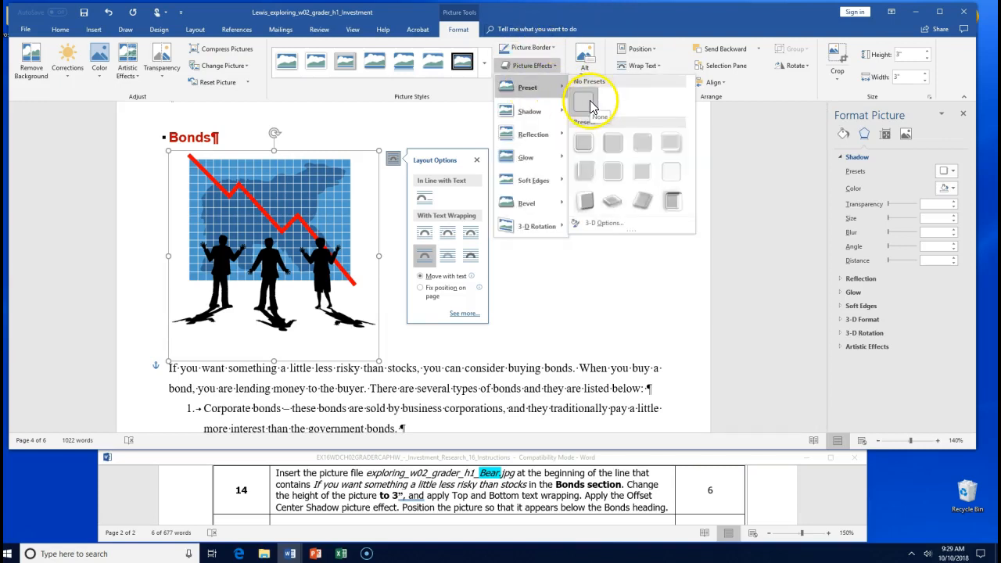
click(585, 141)
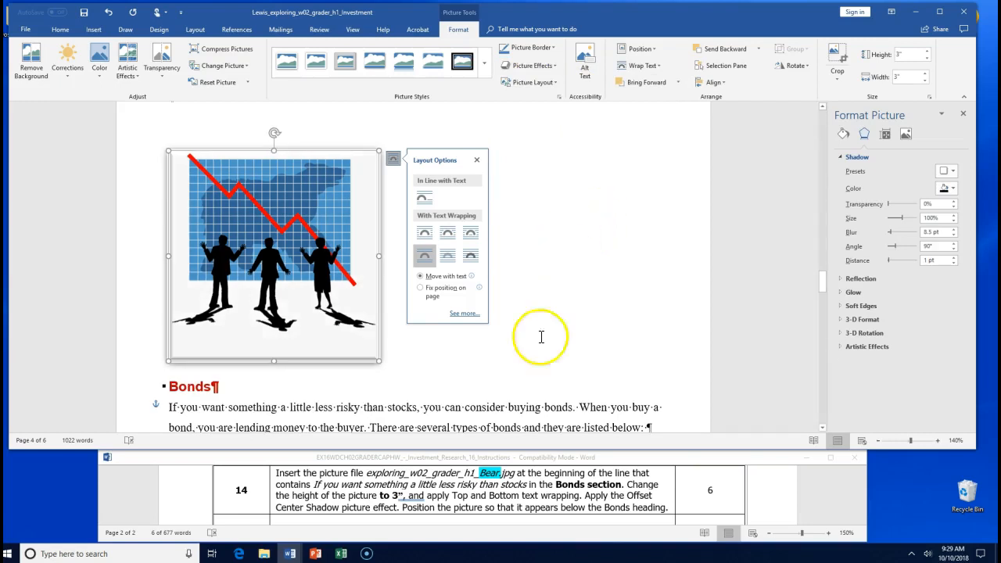
- Highlight the step 14 instruction text in the instructions document for reference
click(459, 517)
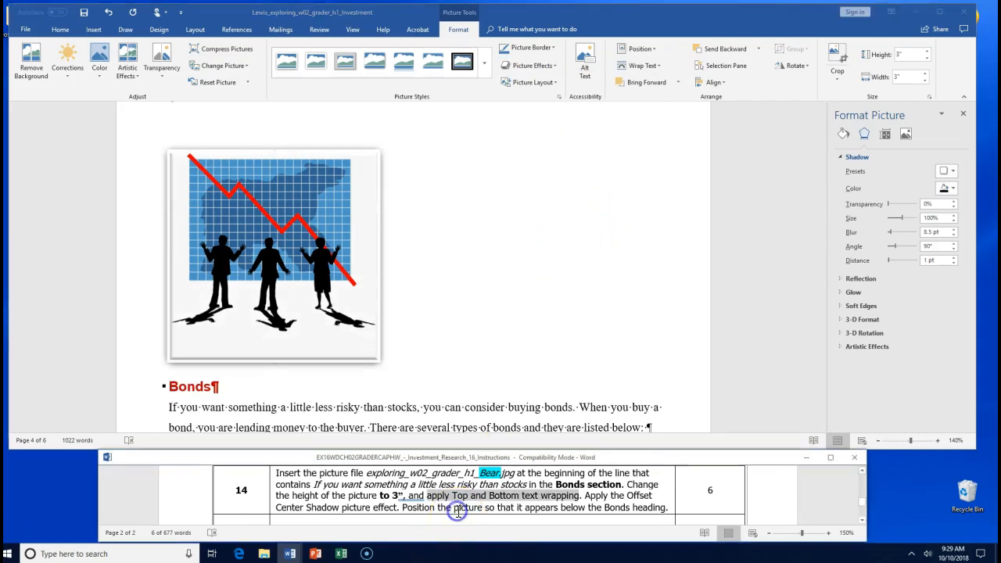
drag(478, 512, 625, 518)
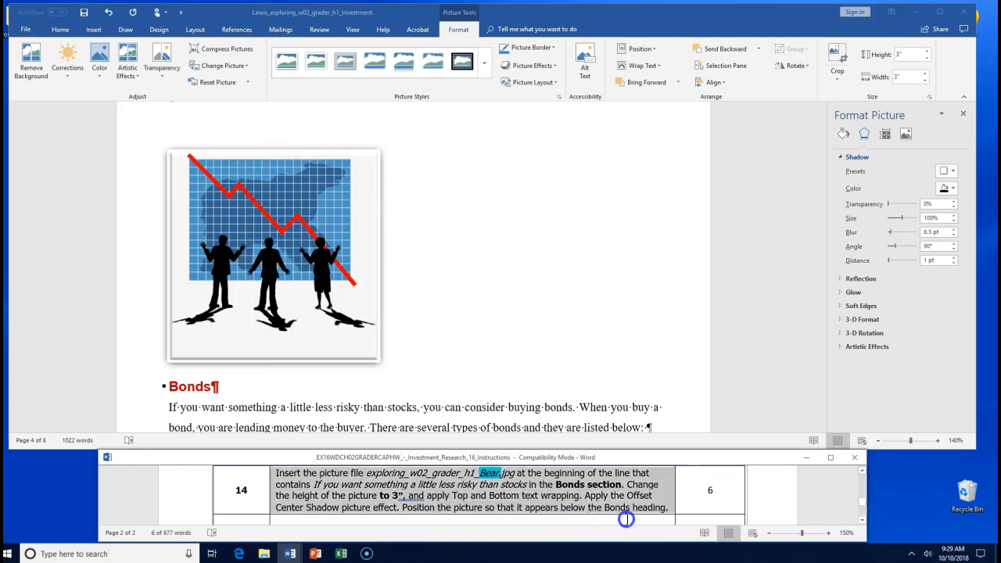
click(585, 506)
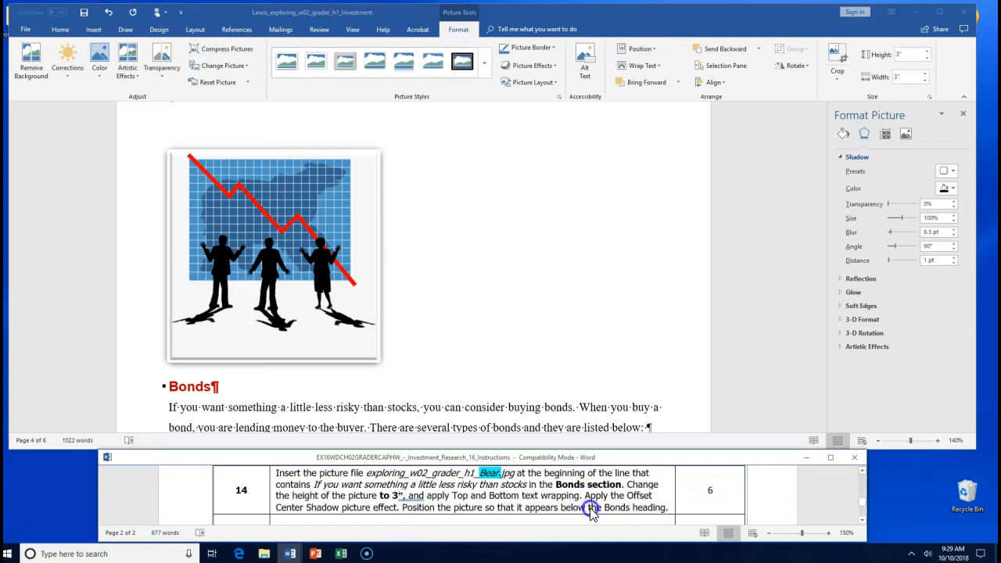
- Drag the chart picture just below the Bonds heading and save the investment document
click(270, 180)
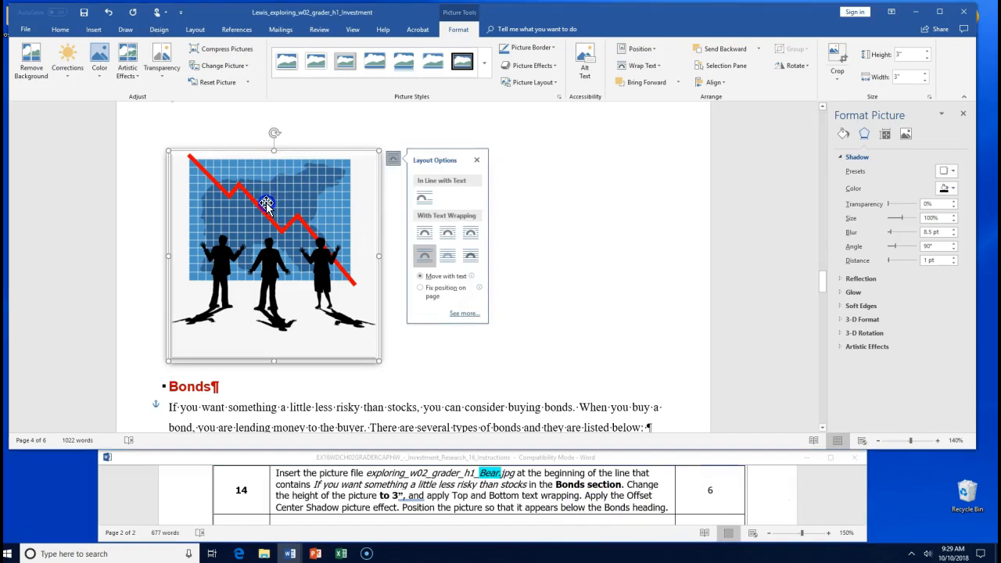
click(209, 260)
mouse_move(209, 261)
mouse_down()
mouse_move(261, 305)
mouse_move(259, 343)
mouse_move(259, 303)
mouse_move(237, 273)
mouse_move(197, 256)
mouse_move(222, 268)
mouse_up()
mouse_move(197, 190)
mouse_down()
mouse_move(205, 191)
mouse_move(195, 192)
mouse_up()
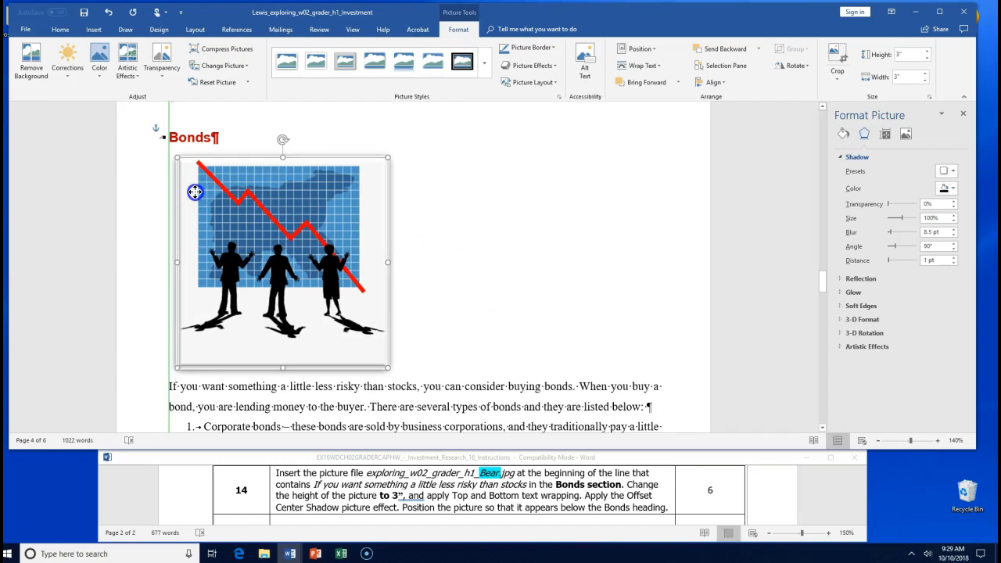
drag(195, 192, 196, 194)
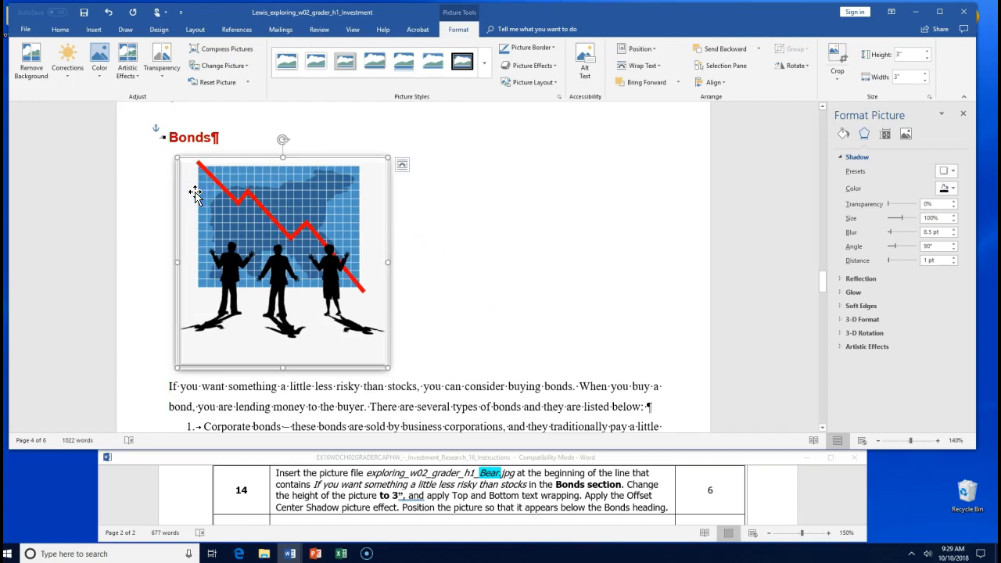
click(83, 13)
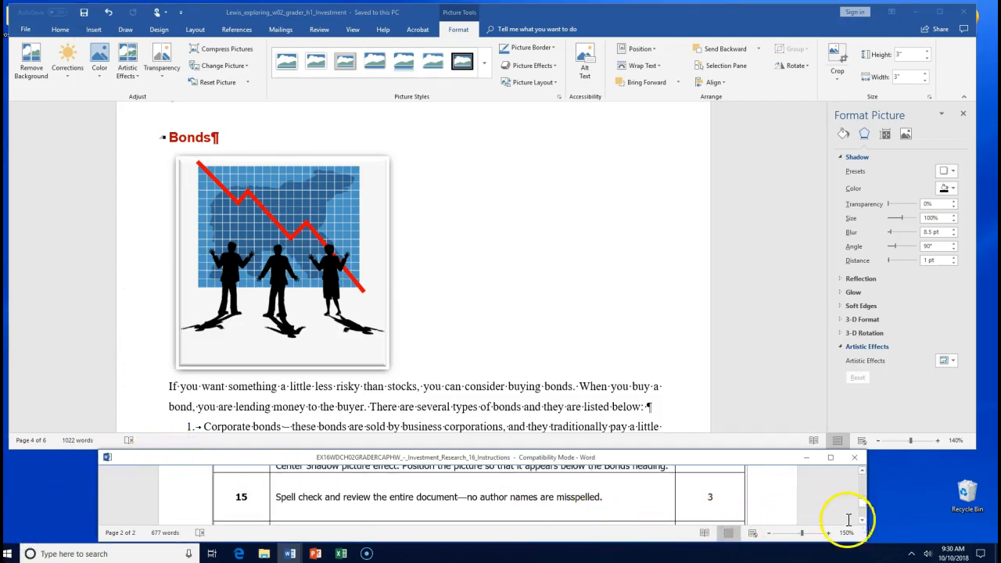
- Bold 'author names are misspelled.' in step 15 of the instructions, then show the Review tools
click(860, 519)
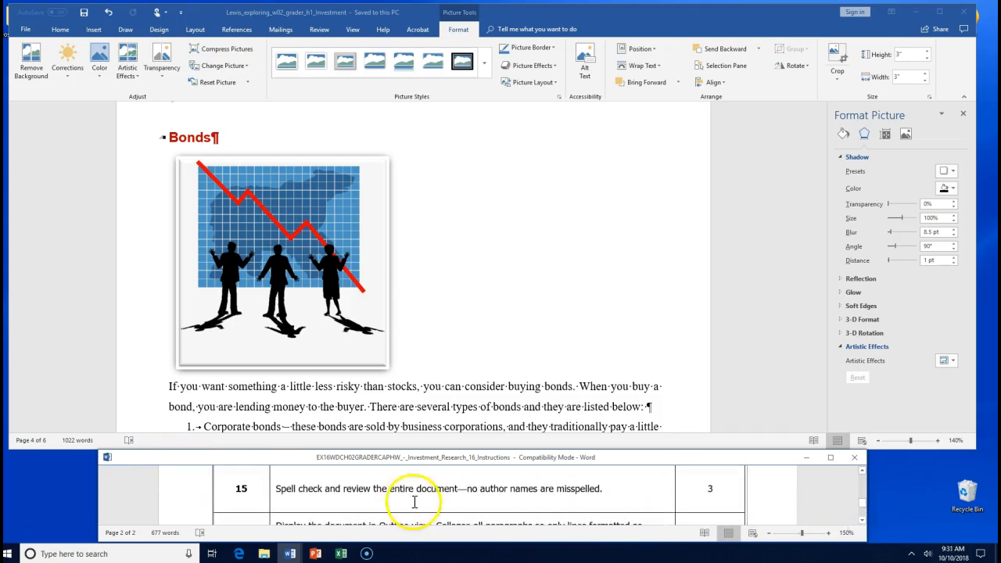
drag(481, 487, 580, 491)
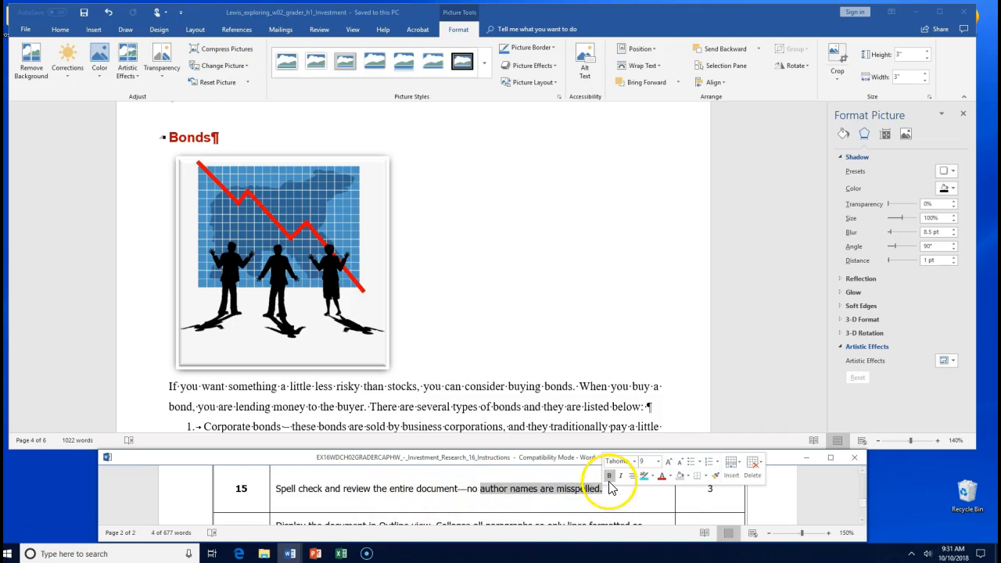
click(609, 475)
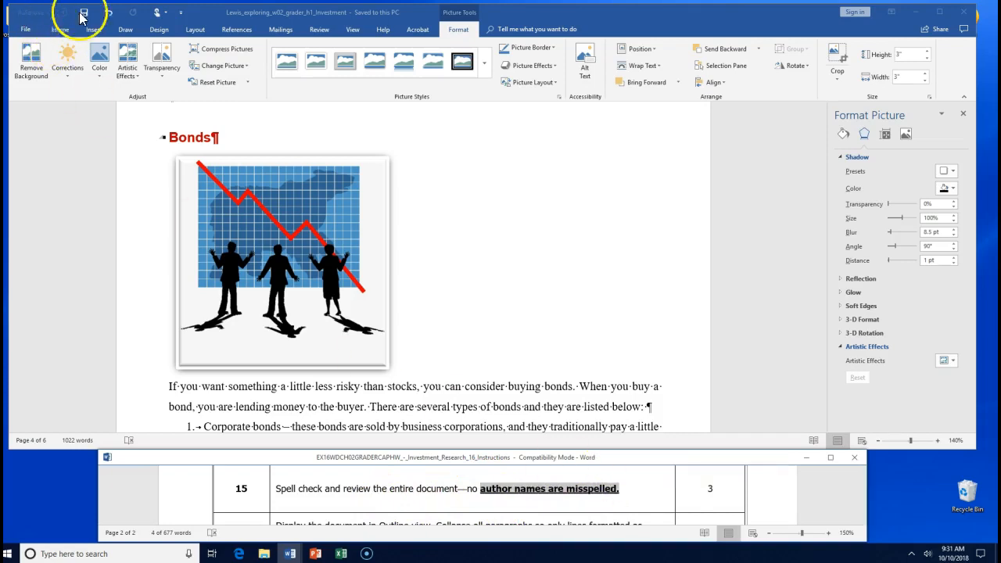
click(316, 29)
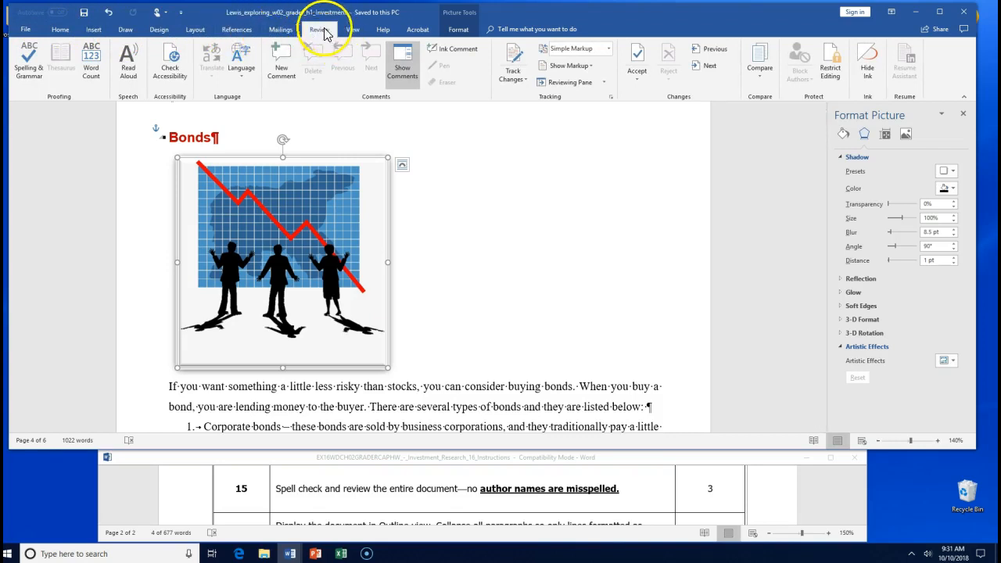
- Run Spelling & Grammar, skipping the conciseness note and changing 'bonds' to 'bond' in Treasury Bills
click(29, 70)
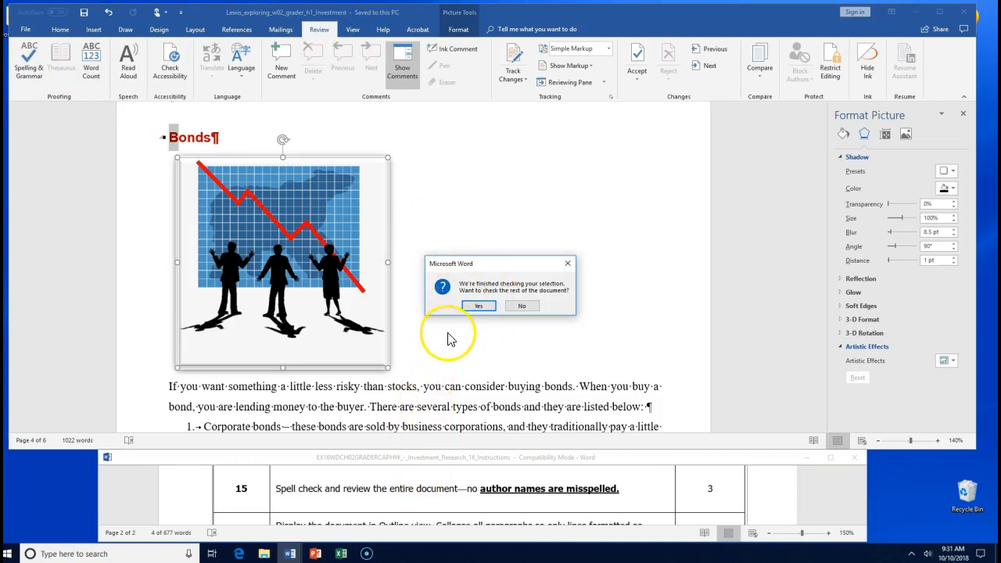
click(478, 306)
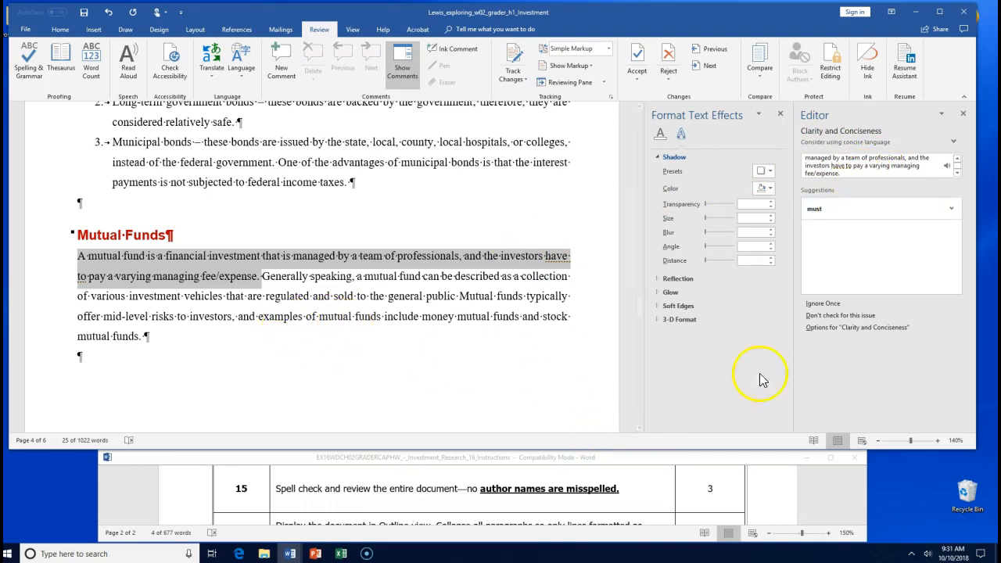
click(813, 304)
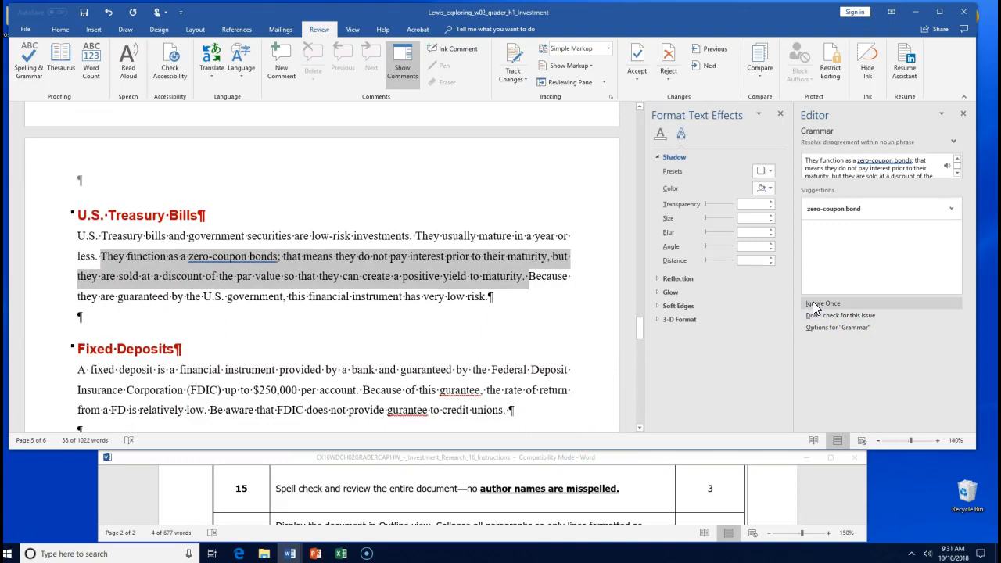
click(840, 219)
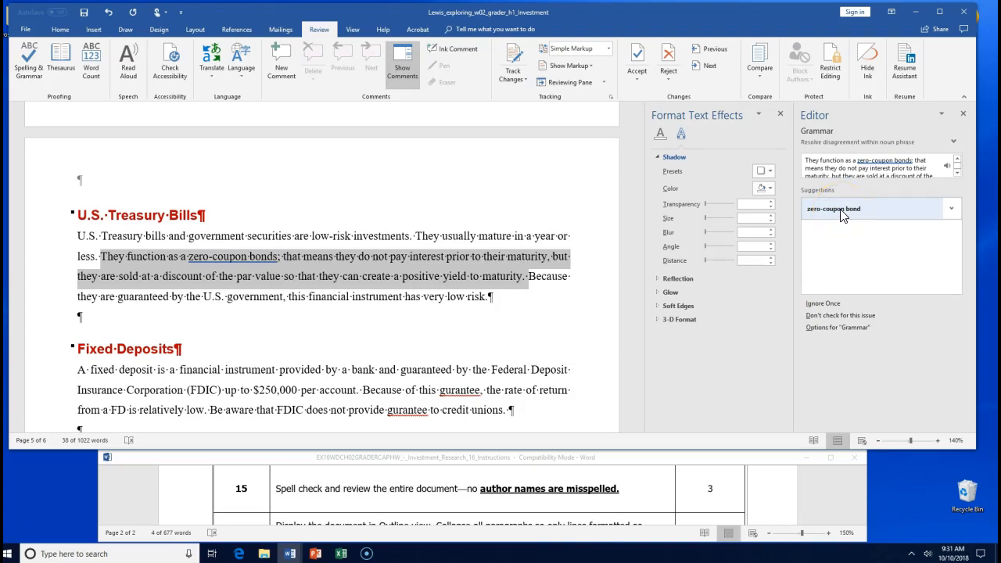
click(840, 214)
click(876, 165)
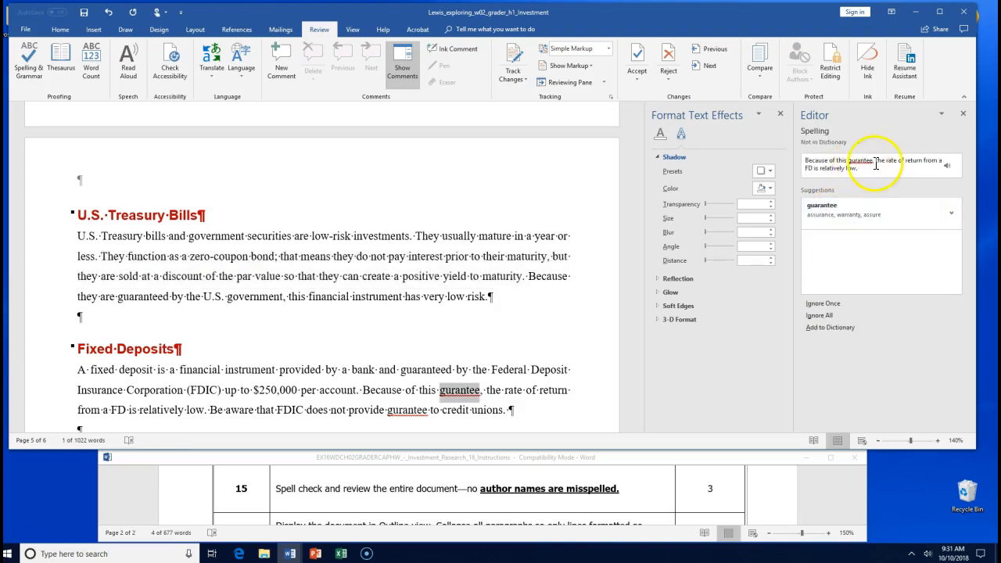
- Correct both 'gurantee' to 'guarantee' and 'accummlation' to 'accumulation', finish the check, and save
click(830, 214)
click(830, 214)
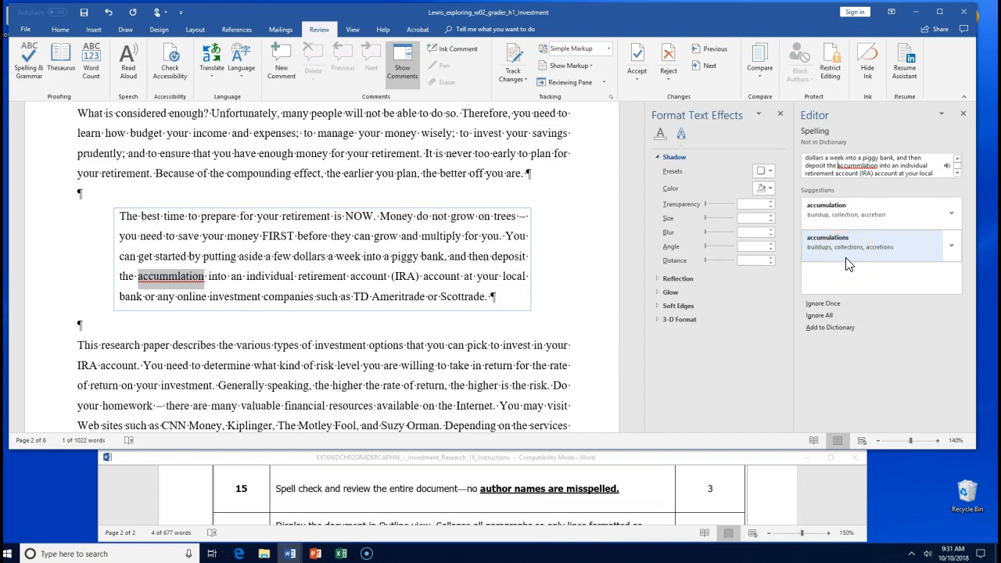
click(851, 218)
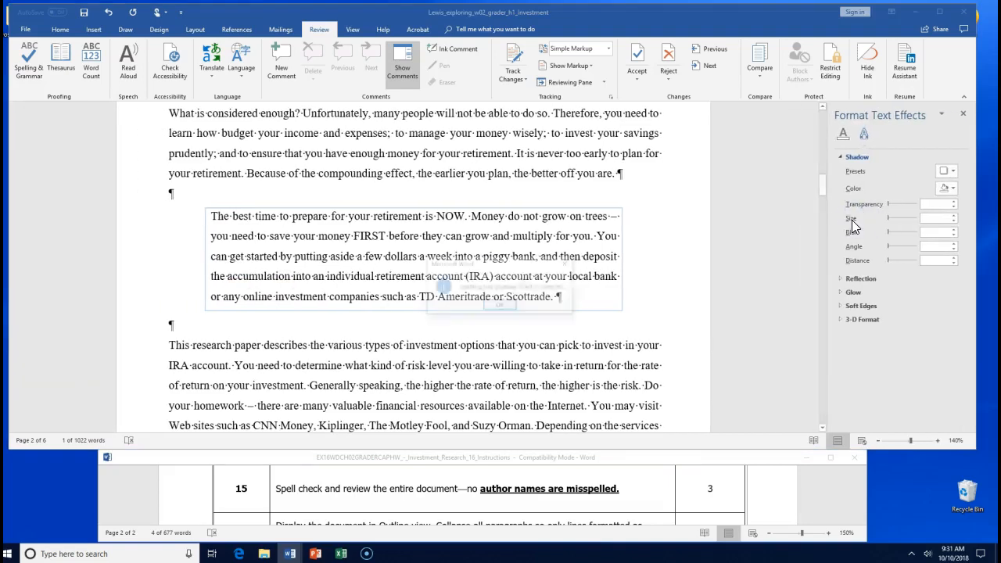
click(500, 306)
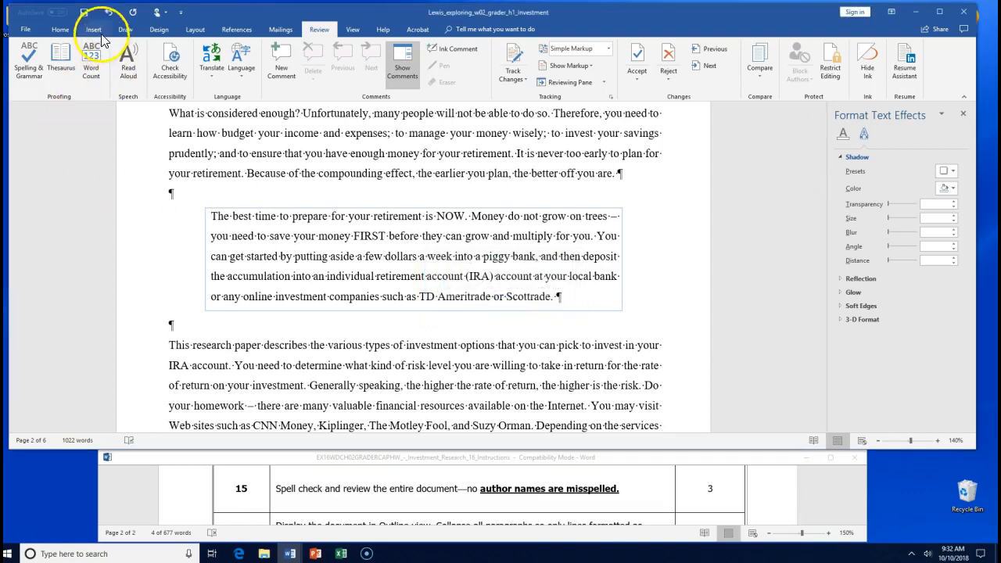
click(83, 13)
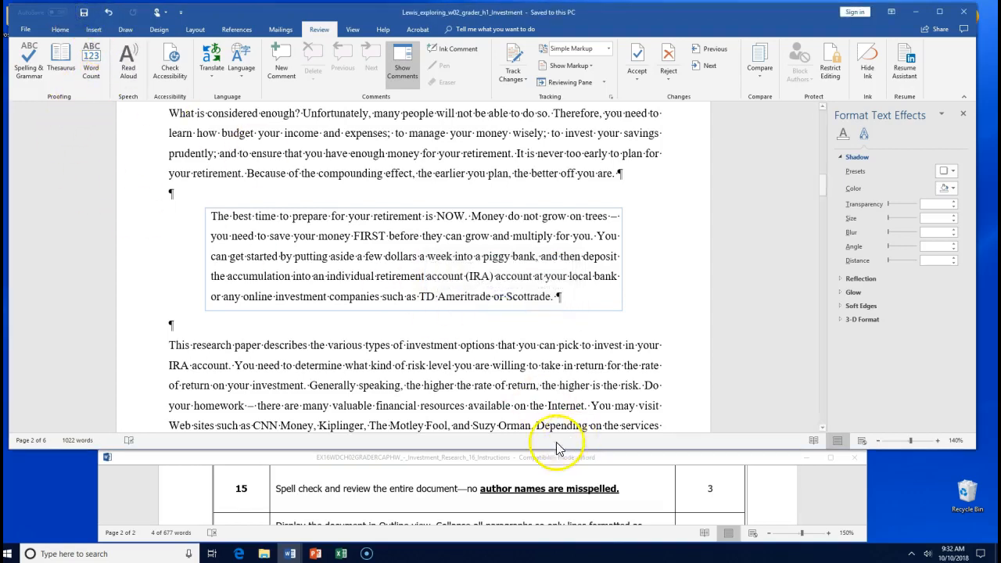
click(536, 483)
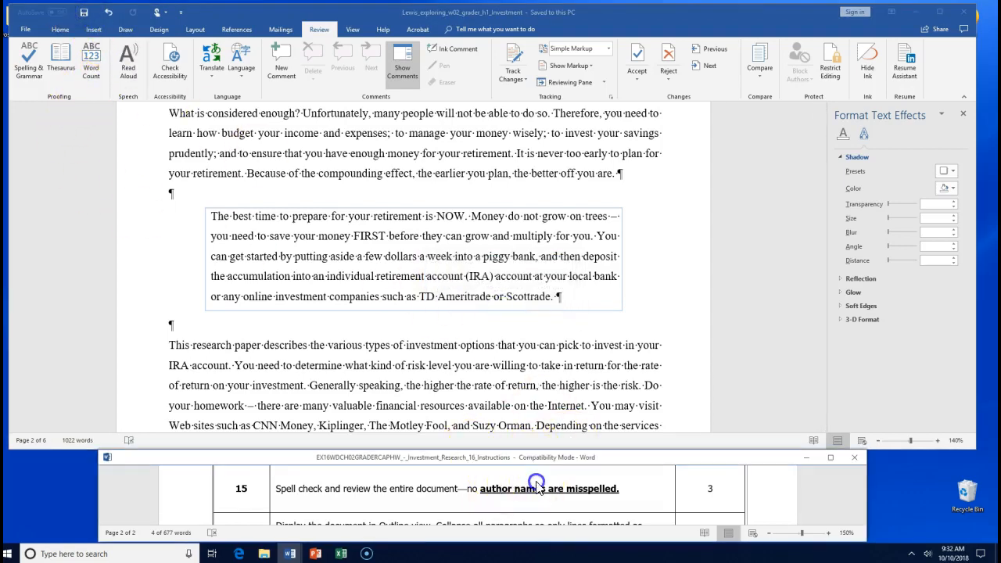
click(860, 523)
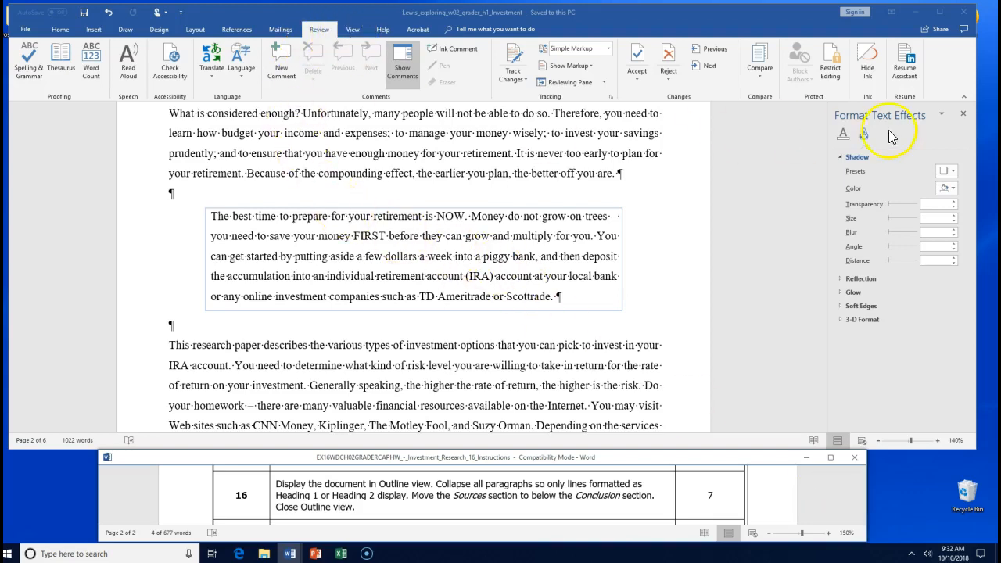
click(964, 115)
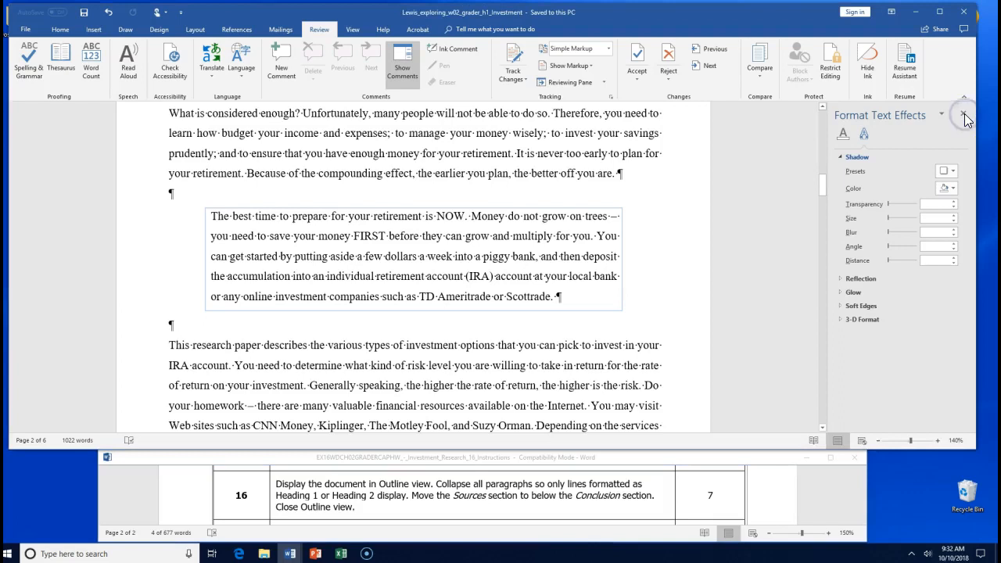
click(963, 115)
scroll(525, 270, up, 5)
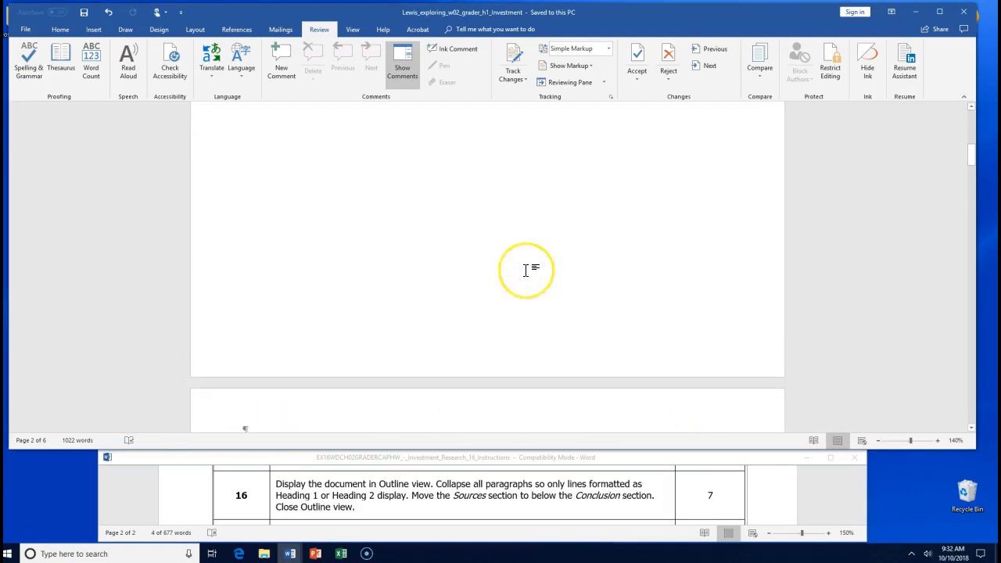
scroll(525, 269, down, 3)
click(347, 32)
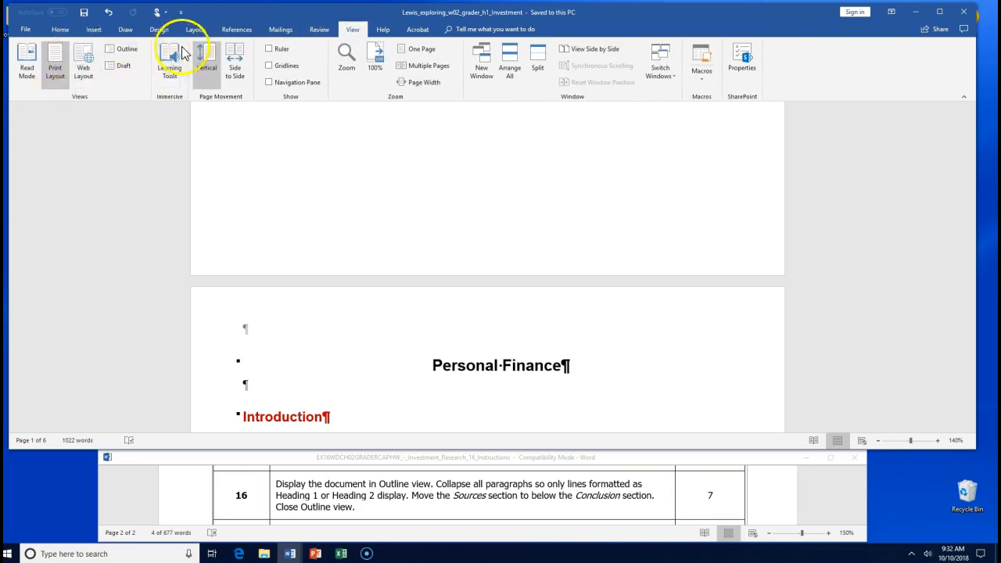
click(125, 51)
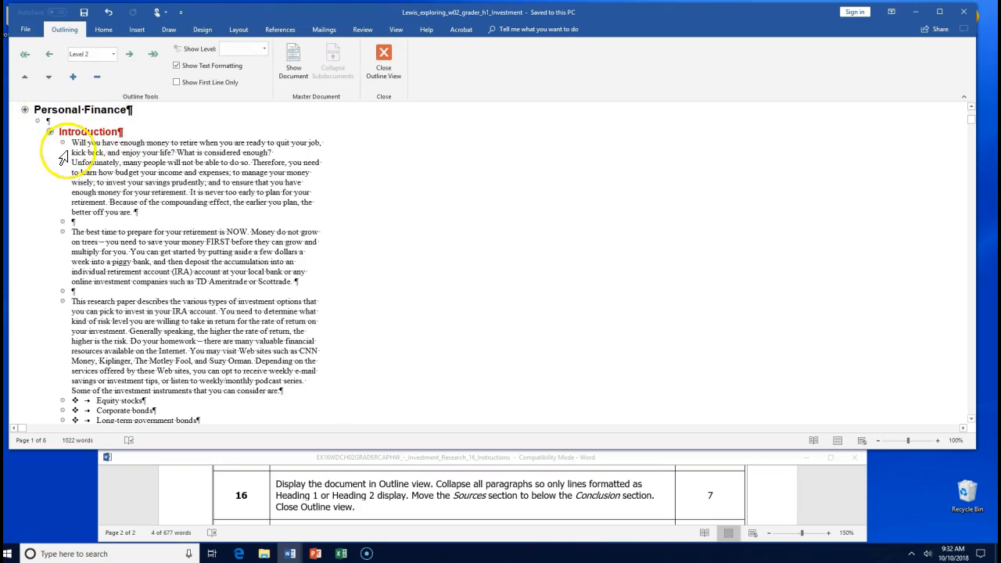
scroll(67, 189, down, 5)
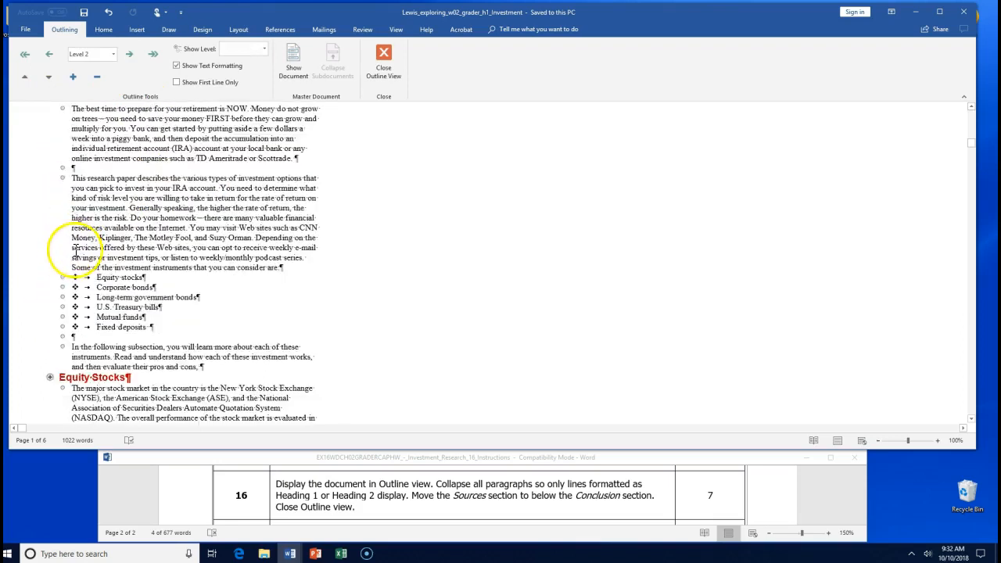
scroll(174, 318, down, 5)
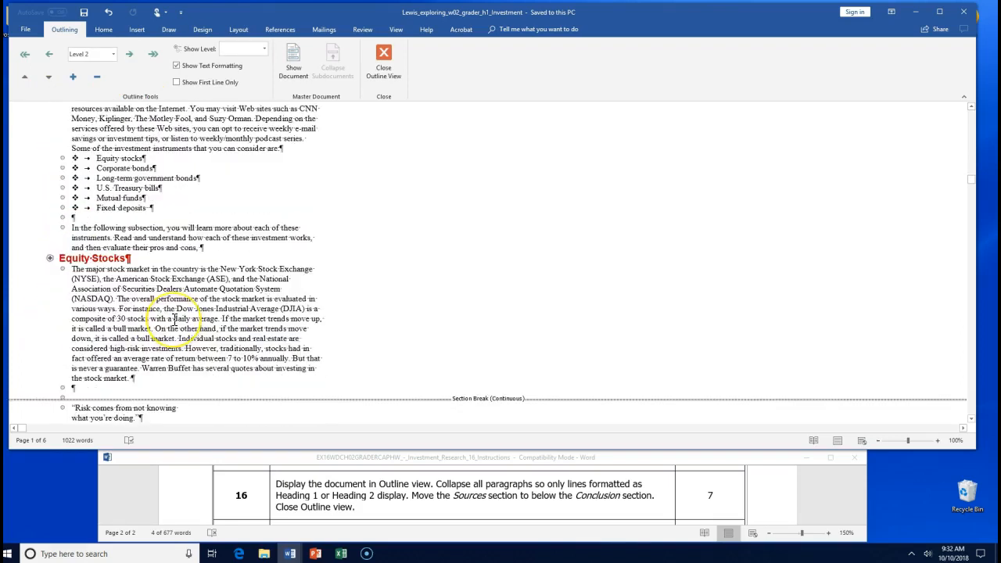
scroll(174, 318, up, 15)
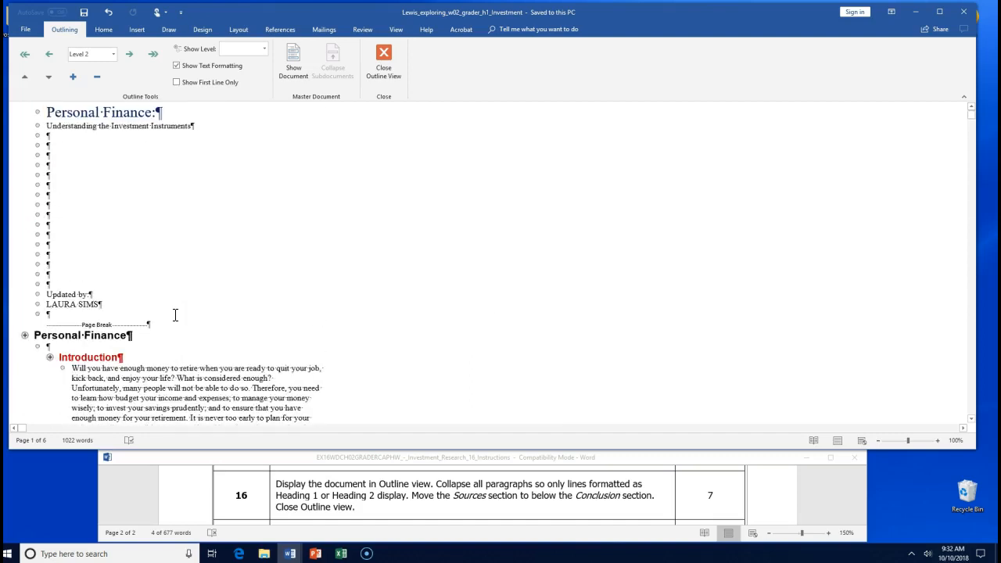
click(24, 335)
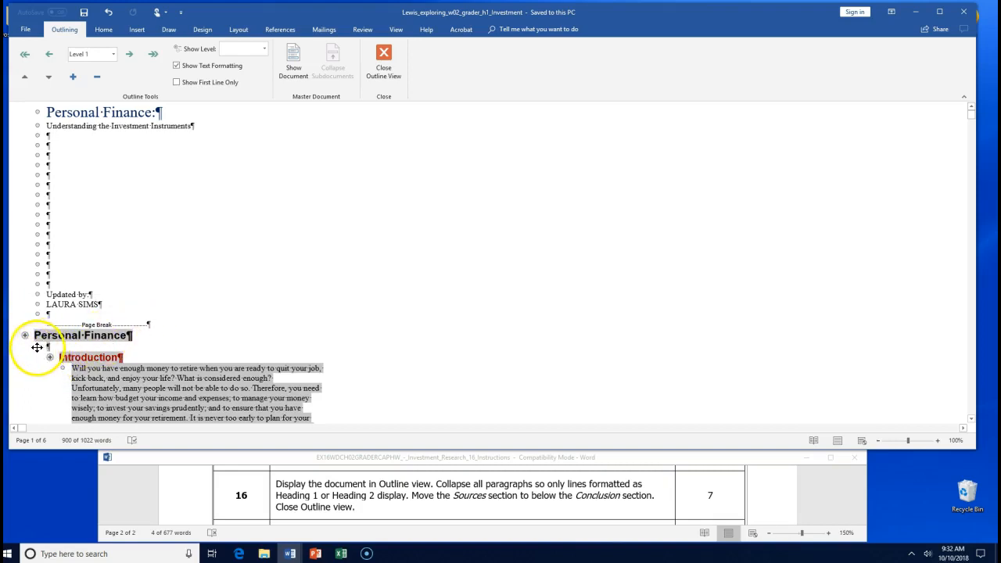
click(206, 323)
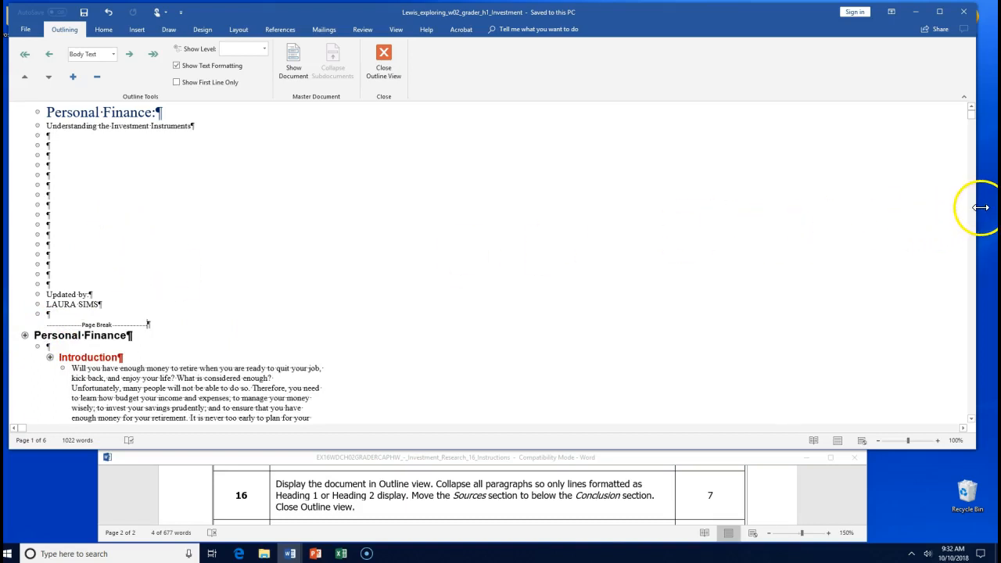
- Narrow the investment document's window, move it right, and scroll down the outline
drag(980, 207, 589, 230)
drag(207, 13, 407, 16)
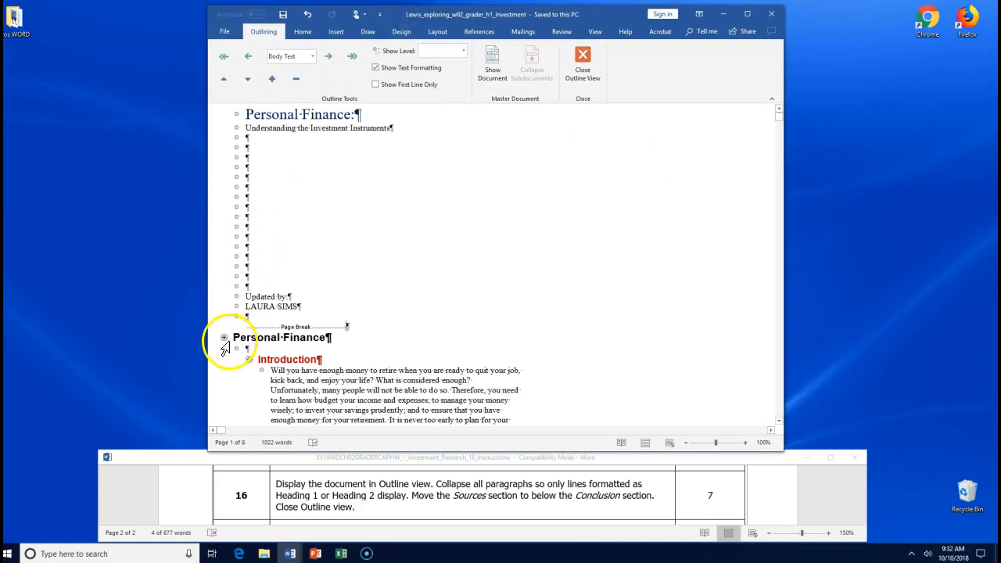
scroll(226, 328, down, 5)
scroll(226, 328, down, 20)
scroll(225, 328, down, 15)
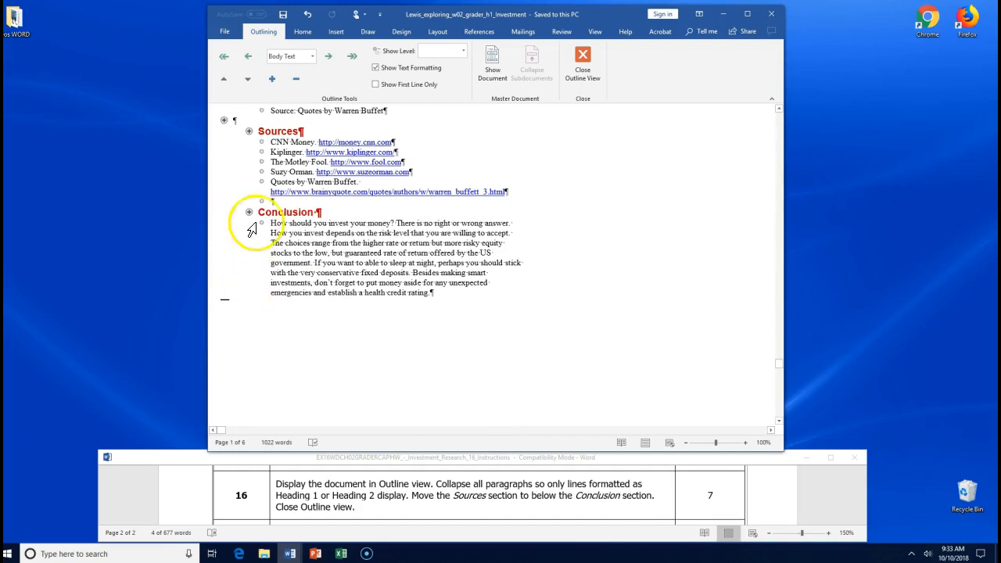
- Toggle Show First Line Only while selecting Conclusion and Sources, then select the Introduction section
click(249, 212)
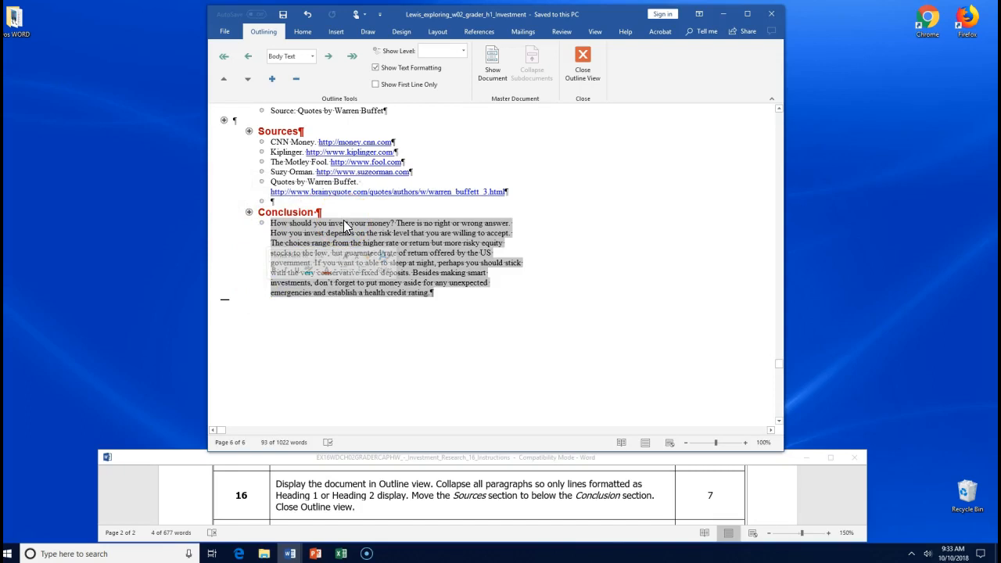
click(376, 84)
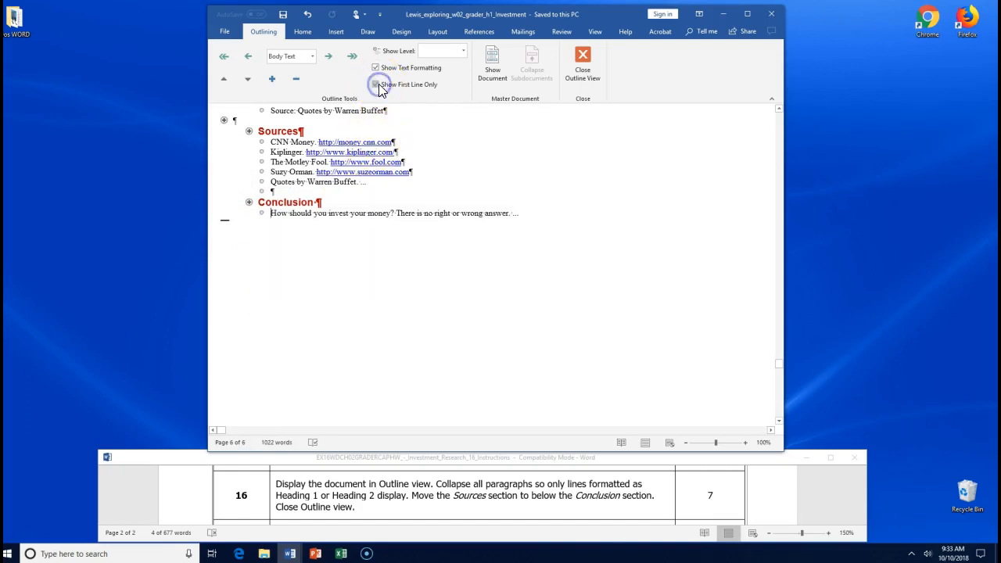
click(250, 130)
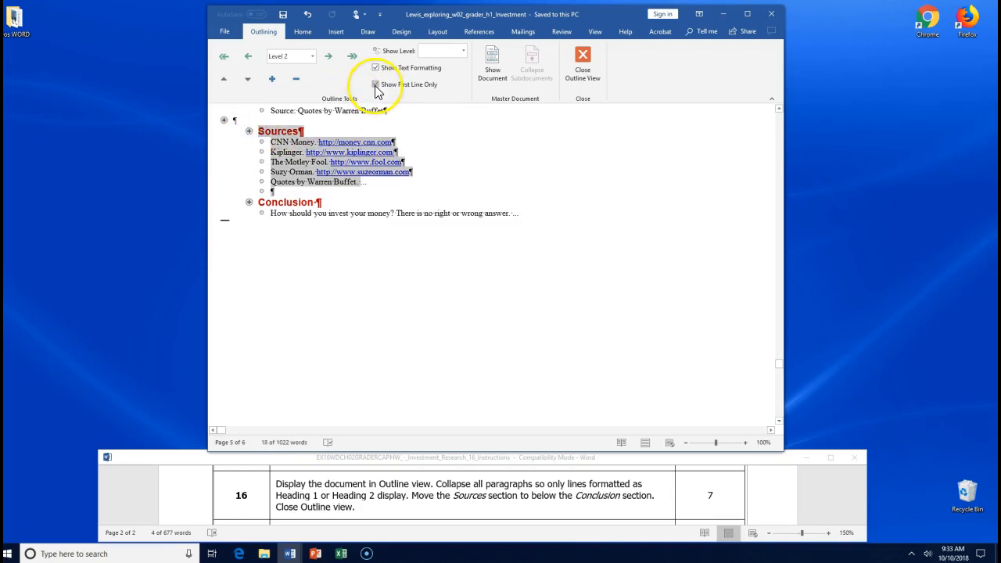
click(375, 86)
click(375, 85)
scroll(258, 279, up, 15)
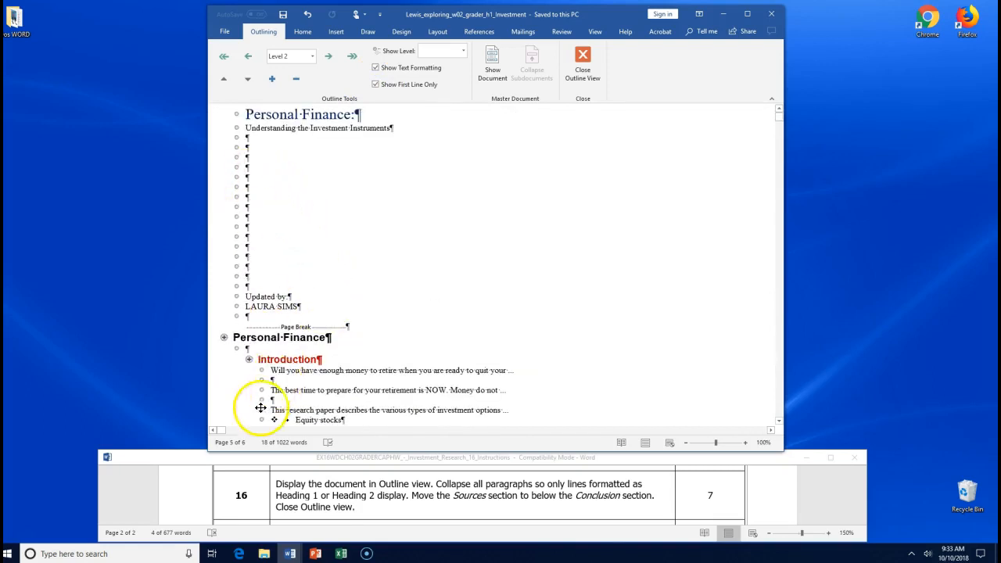
click(249, 360)
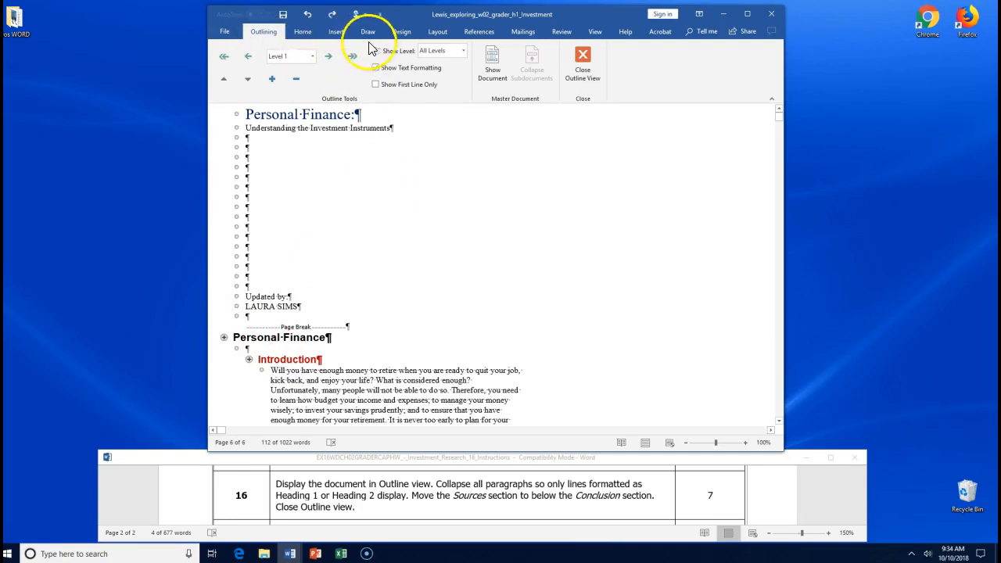
- Collapse the investment outline to show only Level 1 and Level 2 headings
click(463, 52)
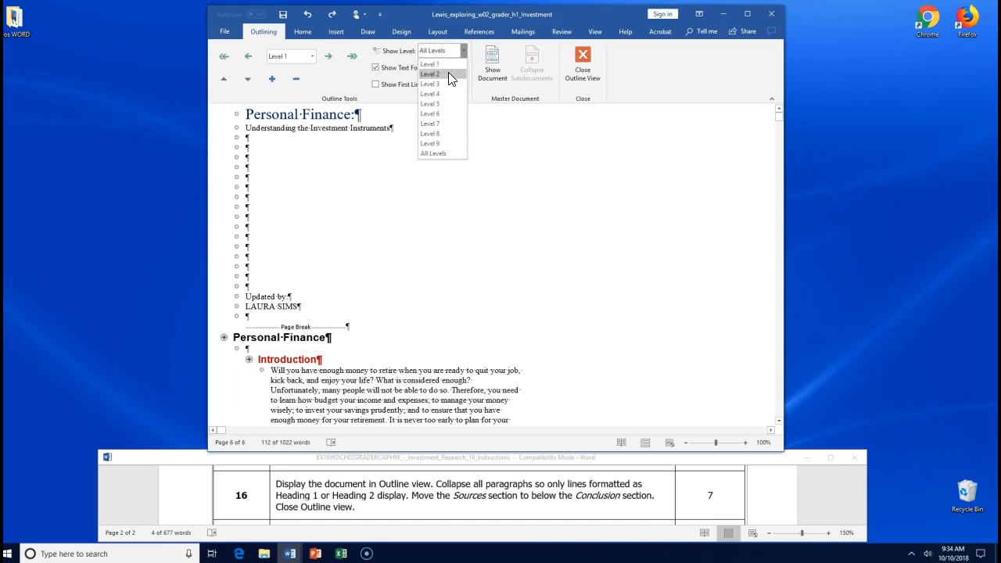
click(448, 73)
click(236, 112)
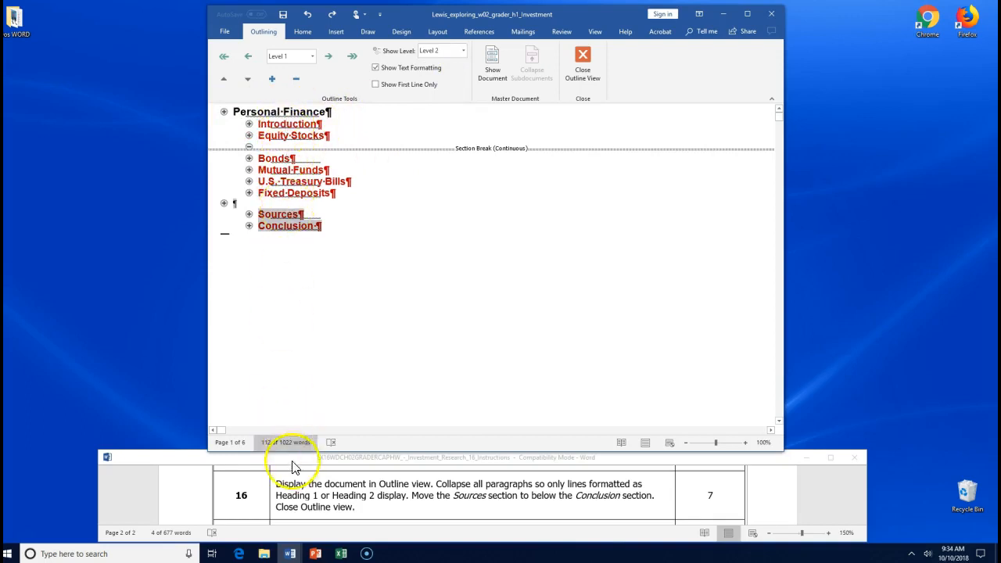
- Make the words 'the Sources' bold in the instructions document
click(306, 490)
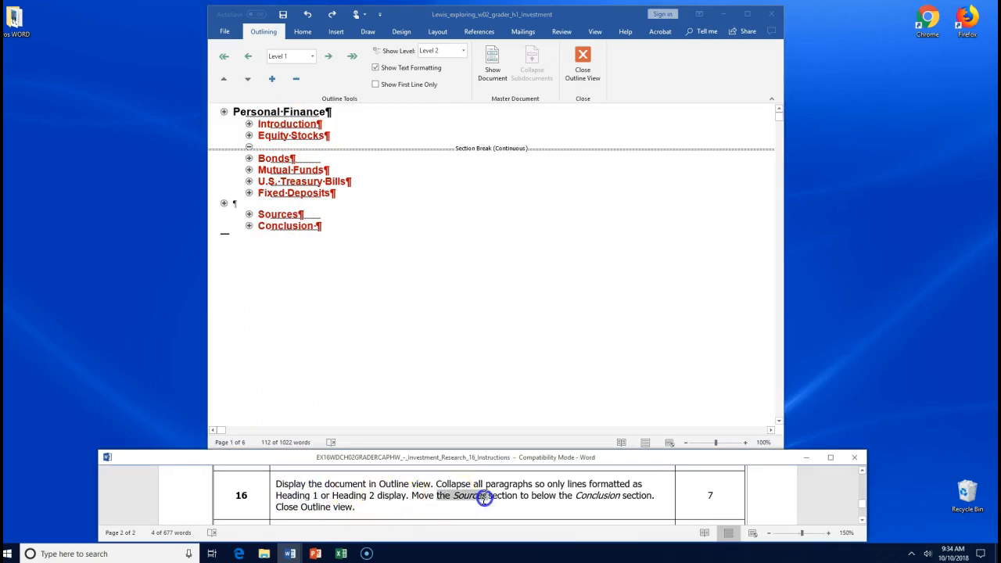
drag(487, 498, 489, 502)
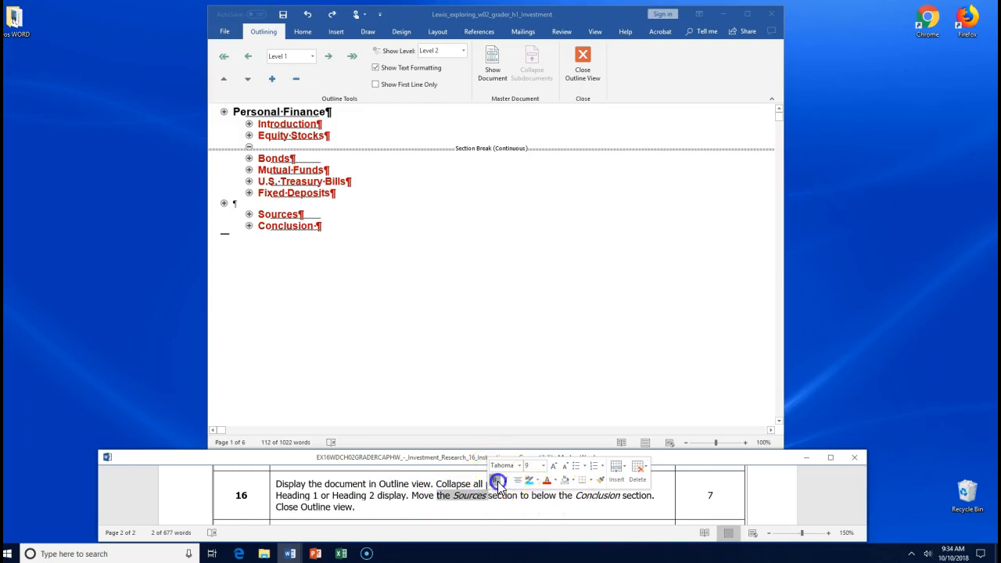
click(493, 479)
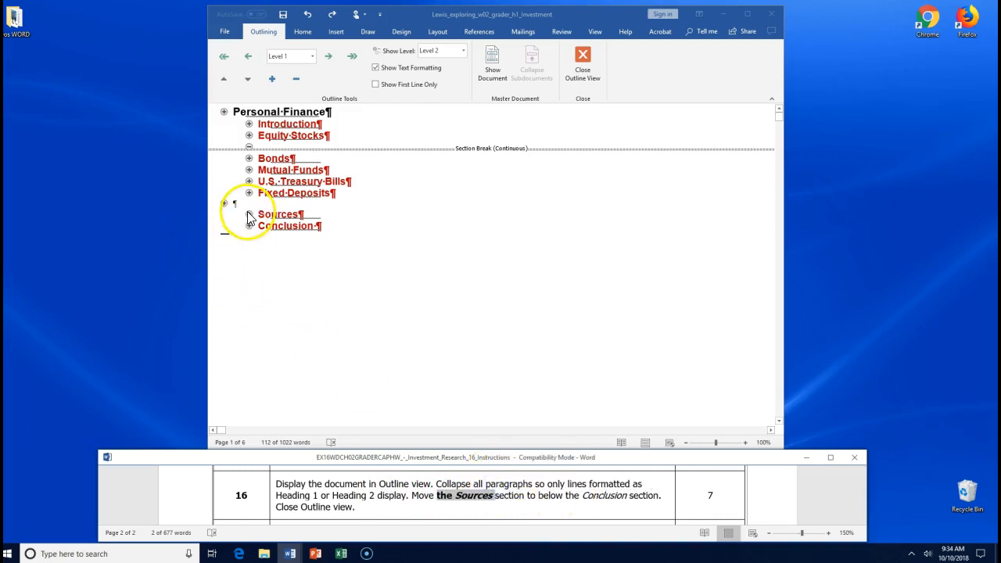
drag(248, 213, 248, 233)
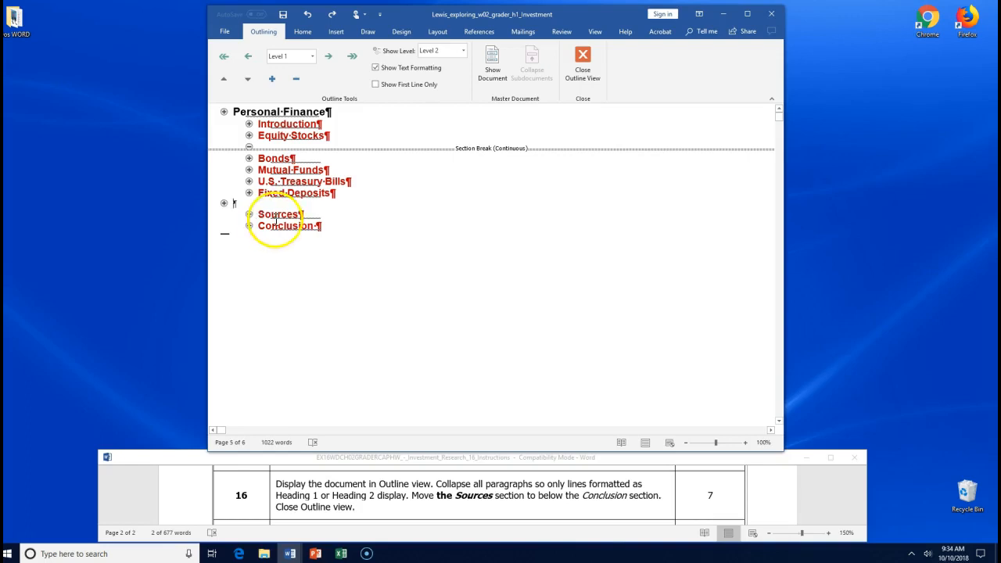
- Select the whole Conclusion section and drag it above the Sources heading
click(315, 225)
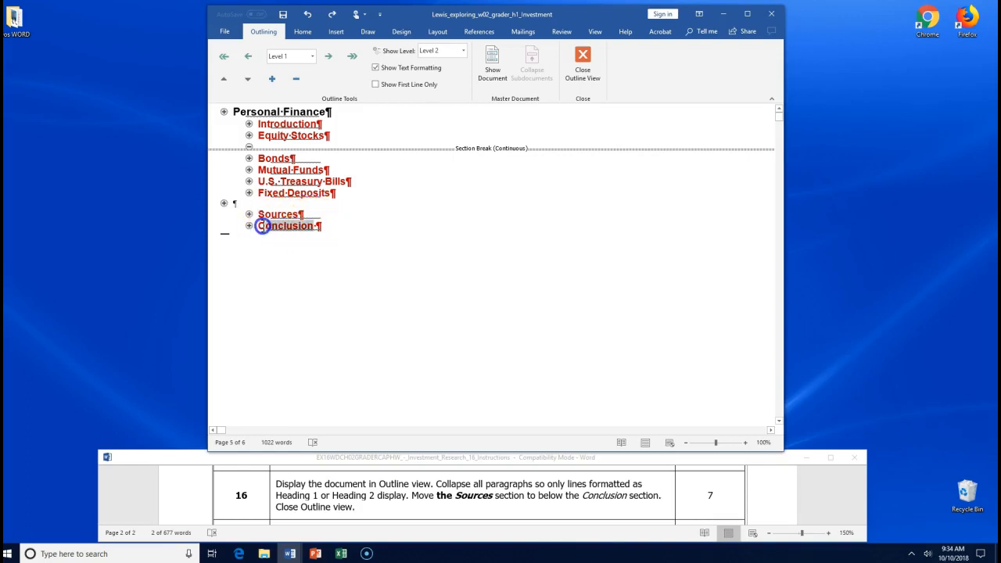
drag(259, 227, 258, 226)
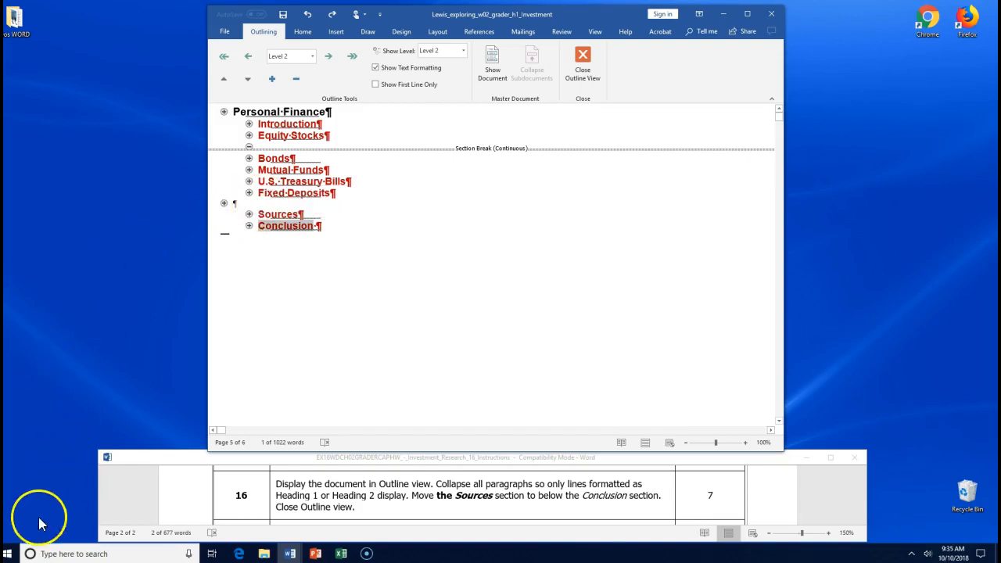
click(248, 225)
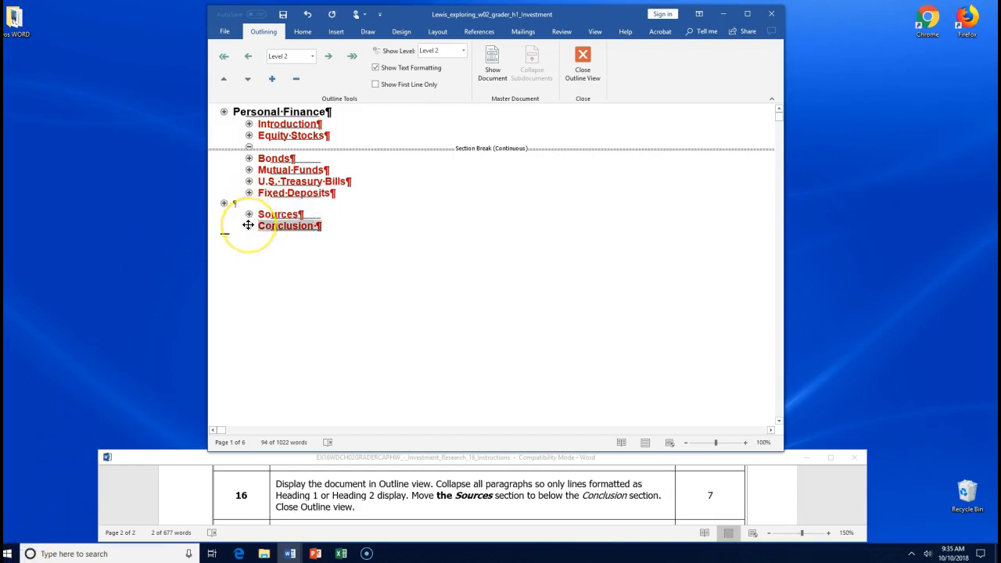
drag(247, 225, 247, 217)
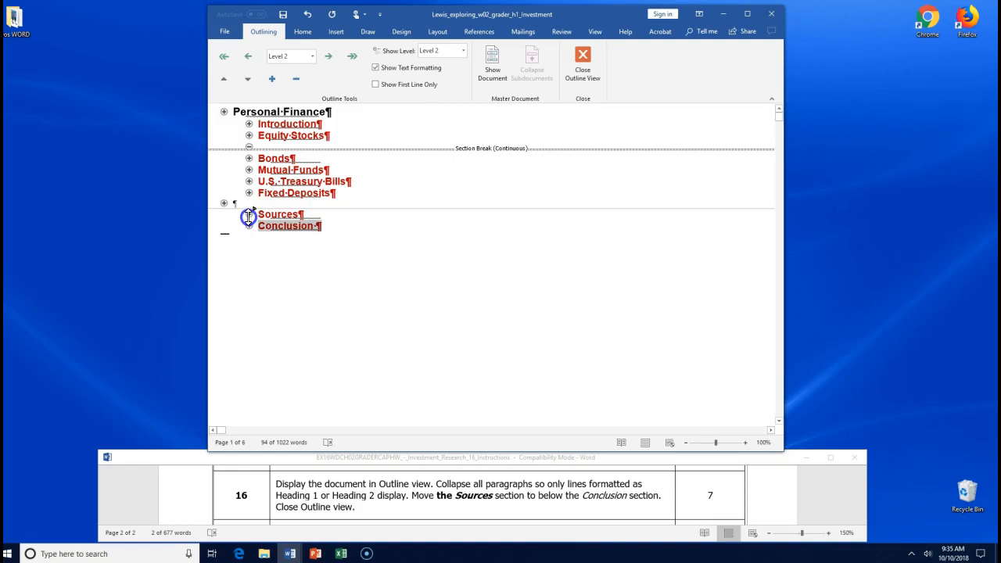
drag(248, 217, 248, 214)
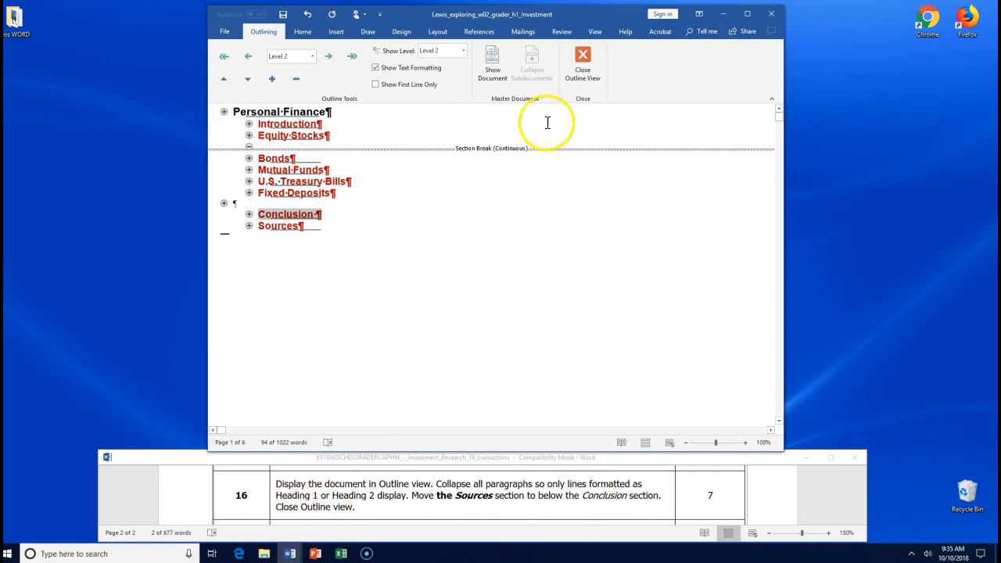
- Return to normal page layout, check step 17 of the instructions, and save the investment document
click(582, 61)
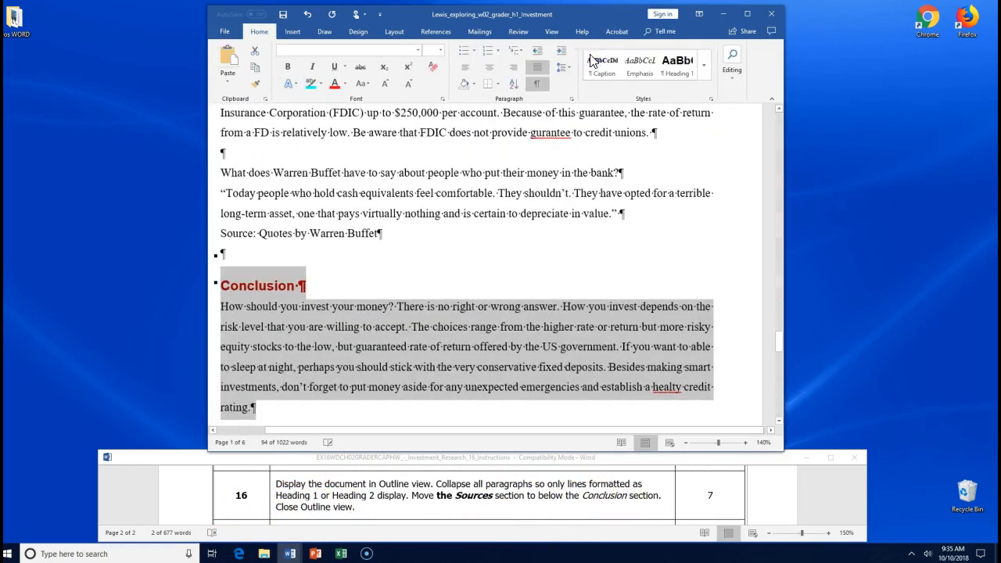
click(382, 516)
scroll(385, 514, down, 1)
scroll(385, 513, down, 1)
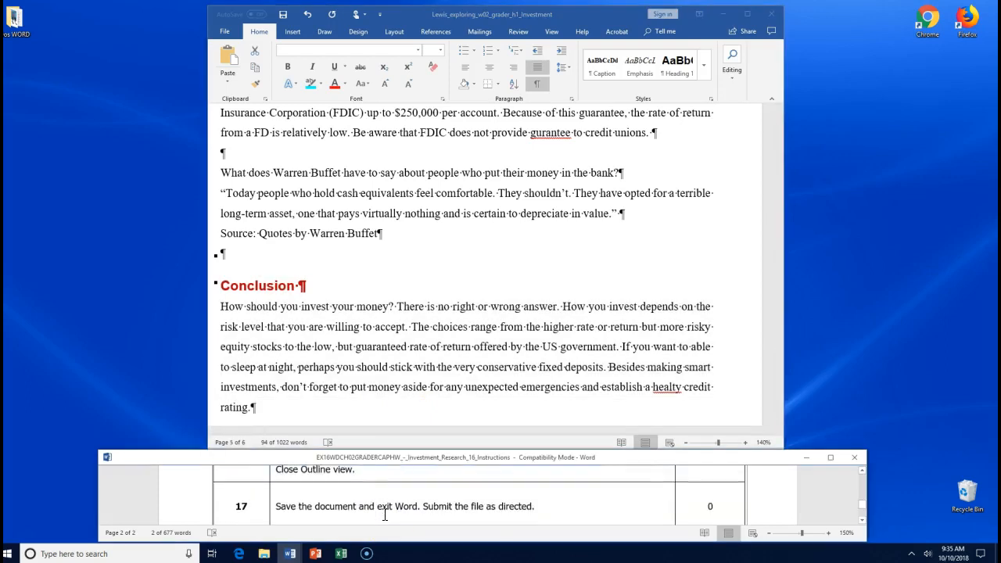
click(284, 15)
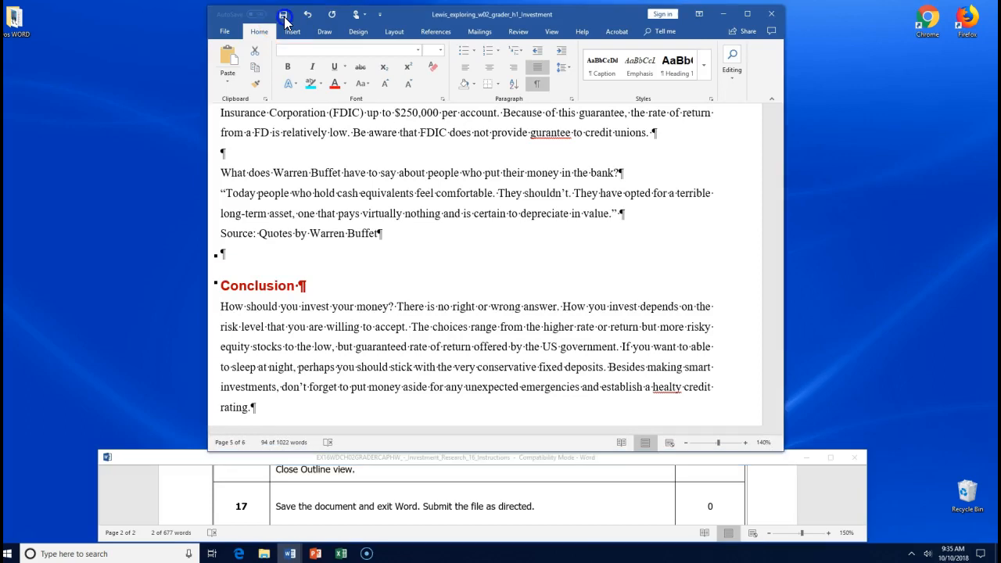
click(283, 16)
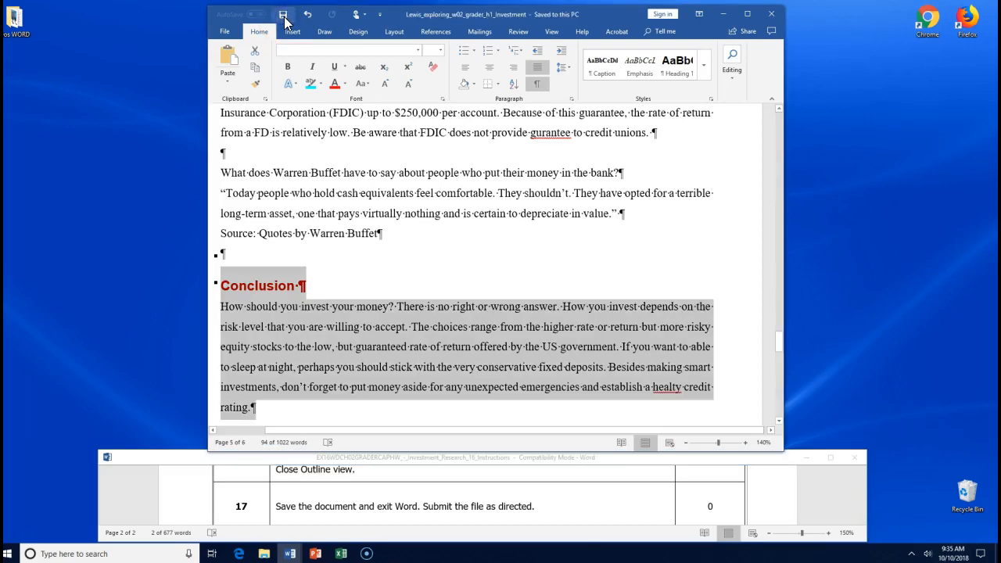